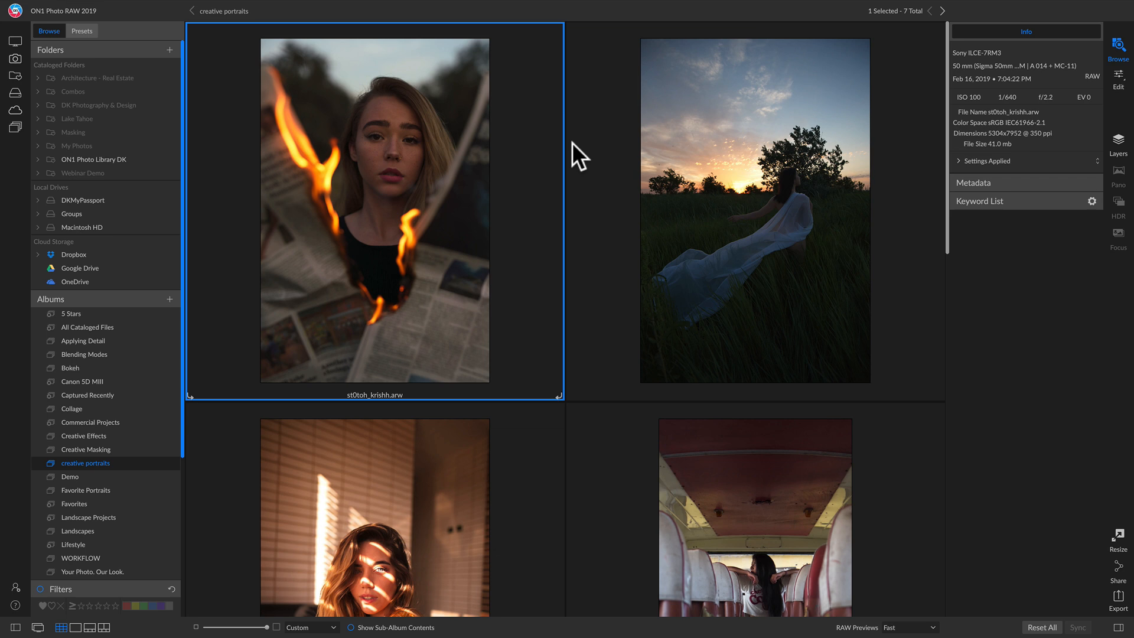
Open the burning-newspaper portrait for editing and crop it to 4x5 (8x10), shifting the frame upward to keep more space above her head.
{"action": "double_click", "coordinate": [400, 169]}
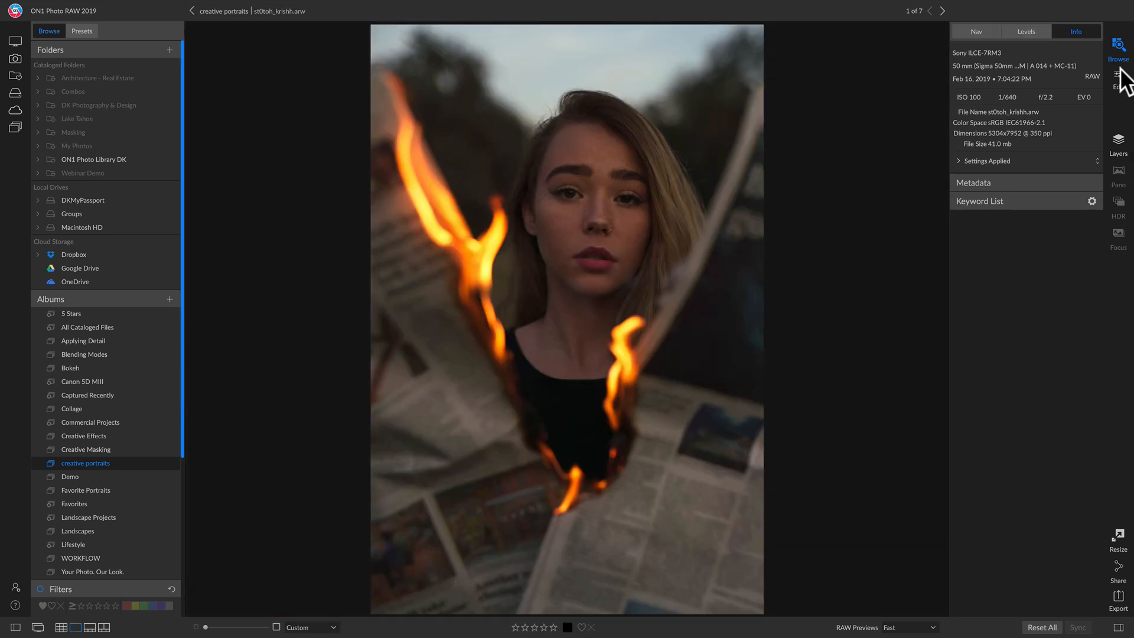
{"action": "left_click", "coordinate": [1118, 76]}
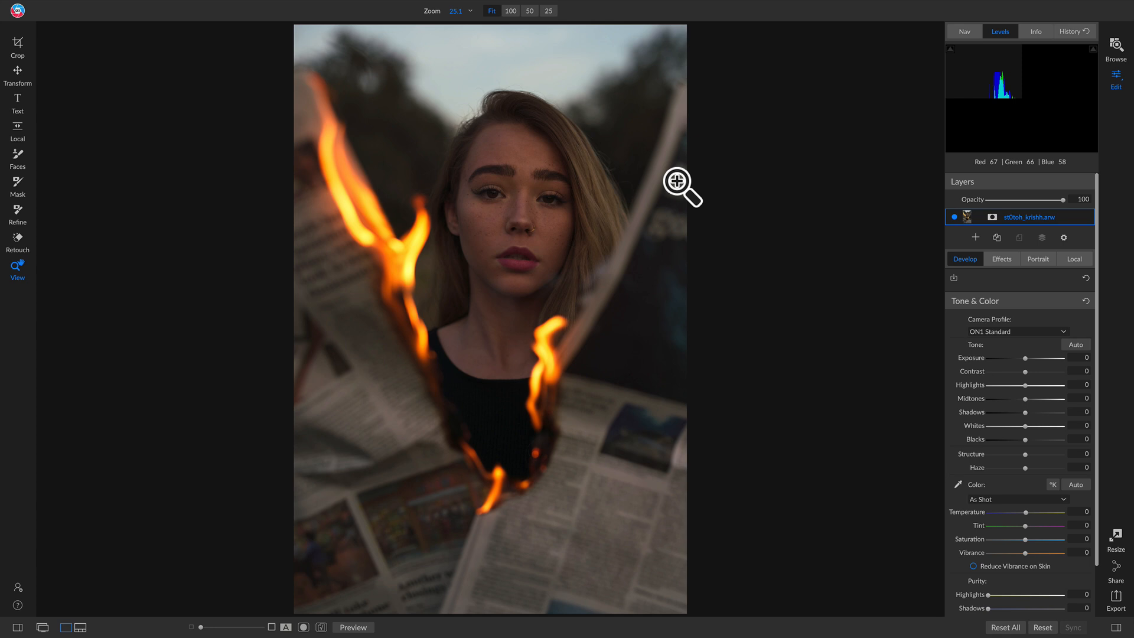
{"action": "key", "text": "c"}
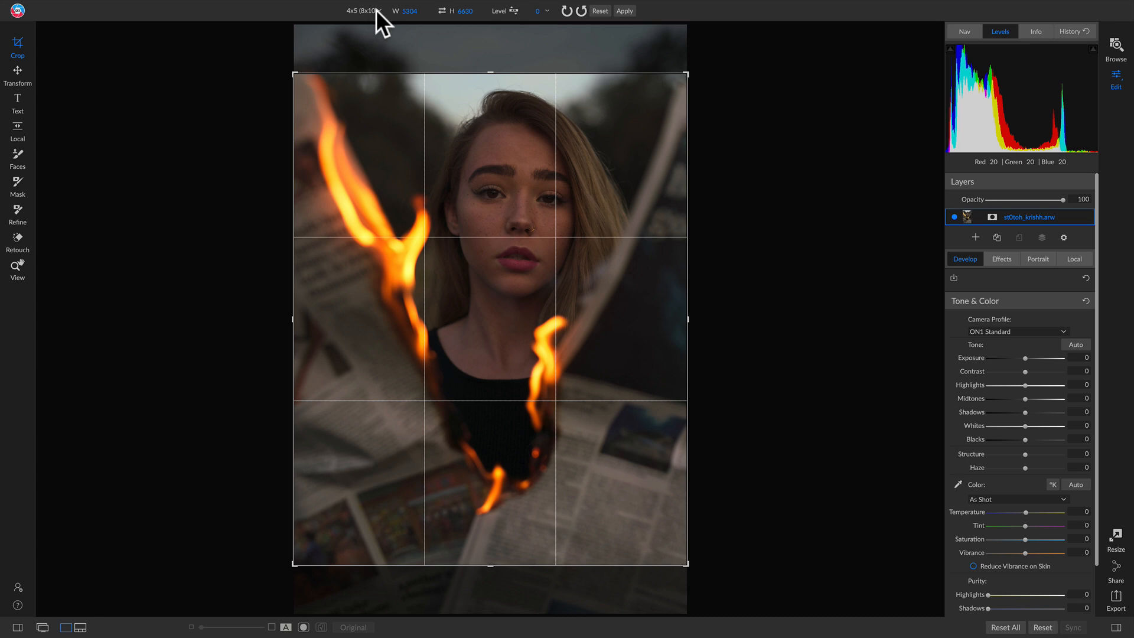
{"action": "left_click_drag", "start_coordinate": [563, 178], "coordinate": [556, 269]}
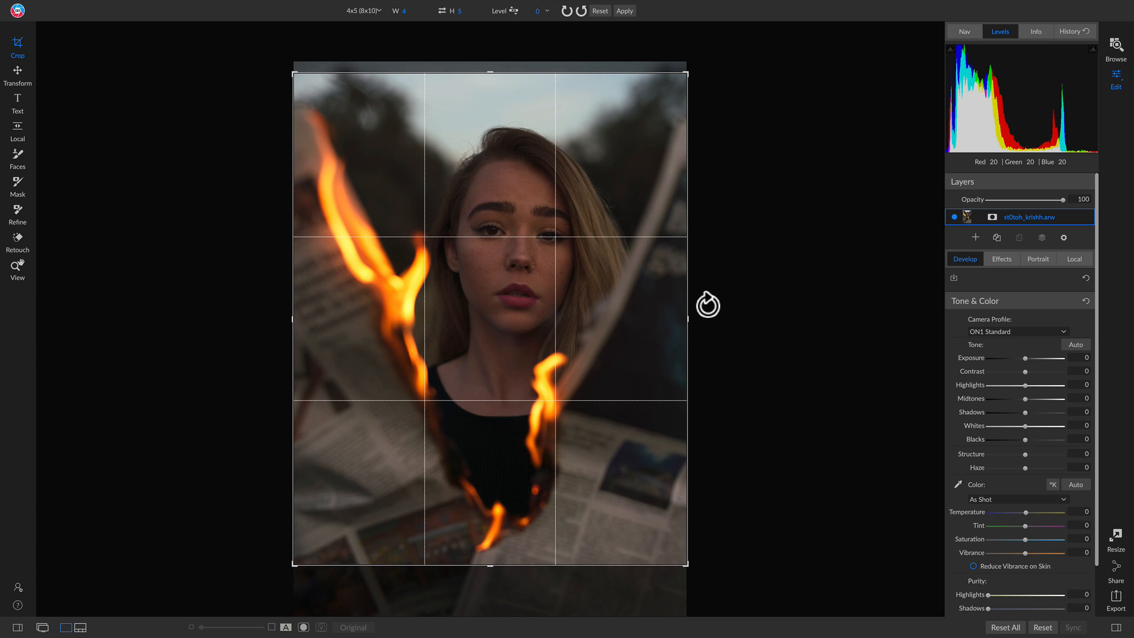
{"action": "key", "text": "z"}
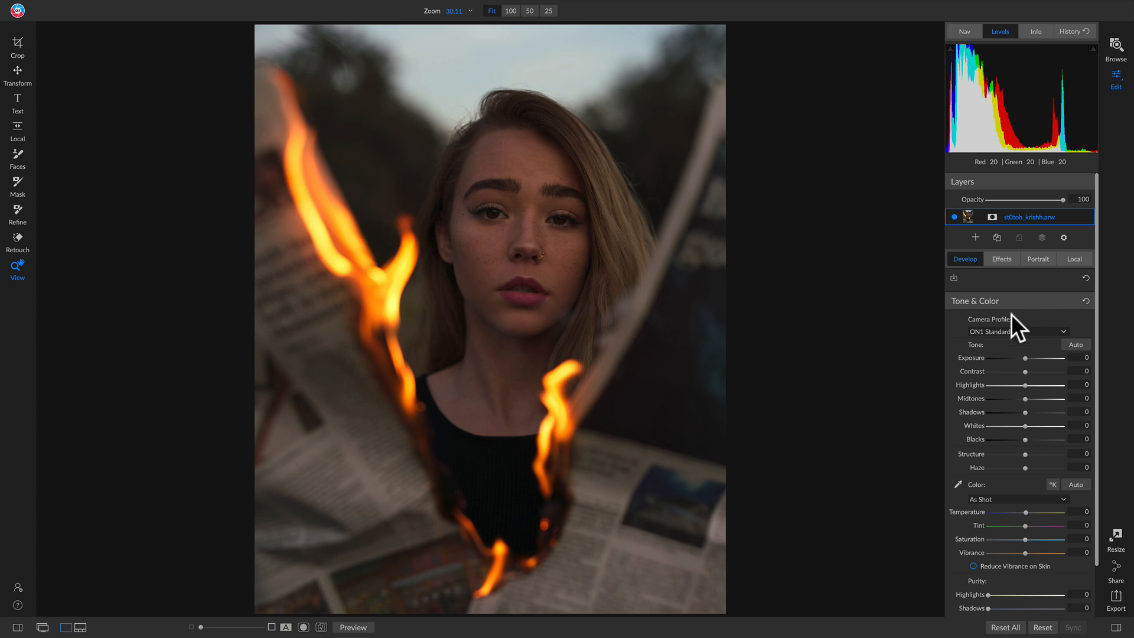
Set the camera profile to ON1 Portrait and compare the photo with the original.
{"action": "left_click", "coordinate": [998, 331]}
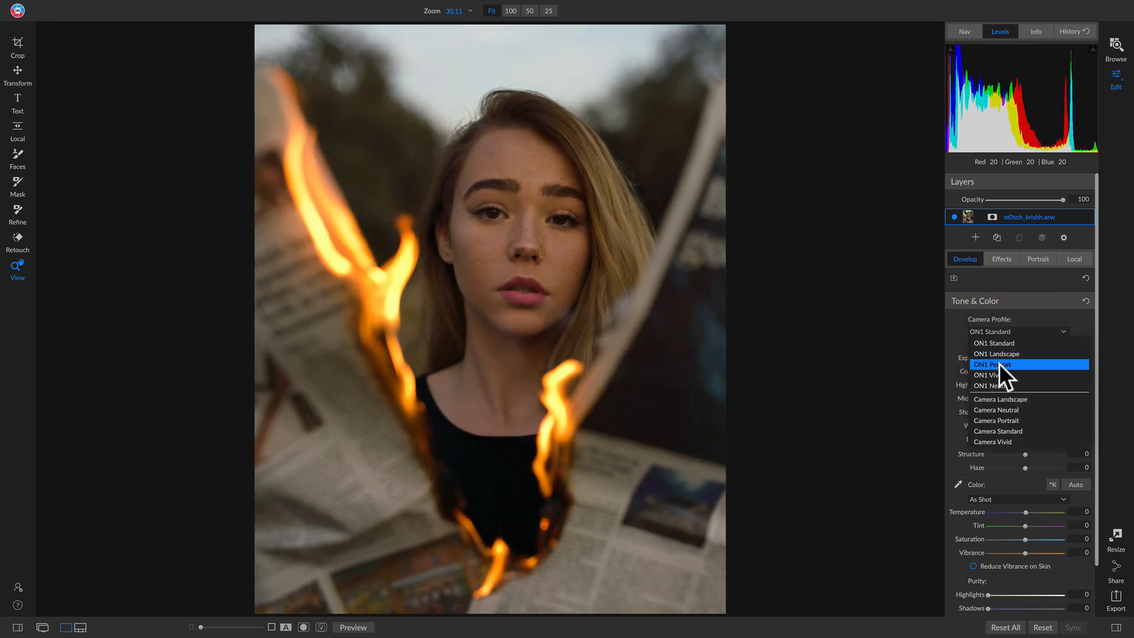
{"action": "left_click", "coordinate": [998, 364]}
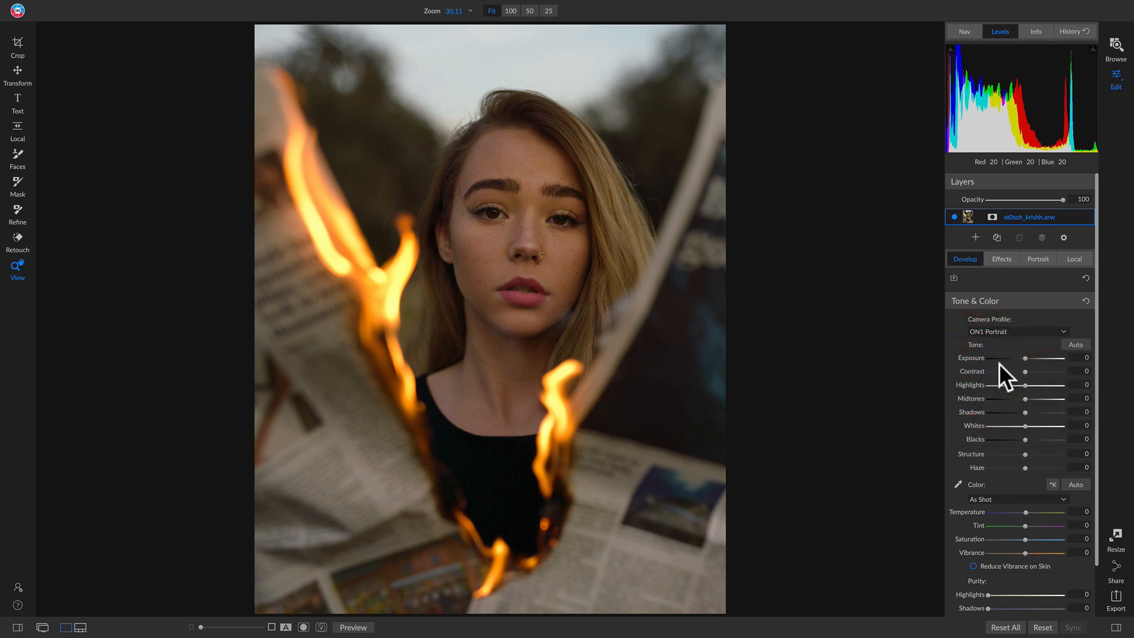
{"action": "key", "text": "backslash"}
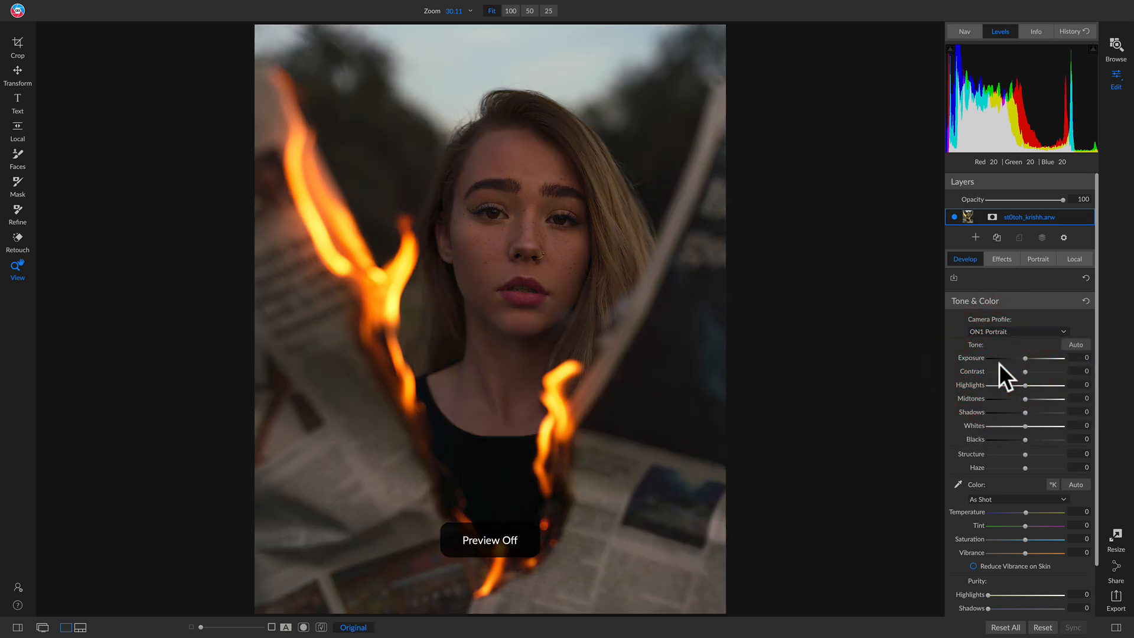
{"action": "key", "text": "backslash"}
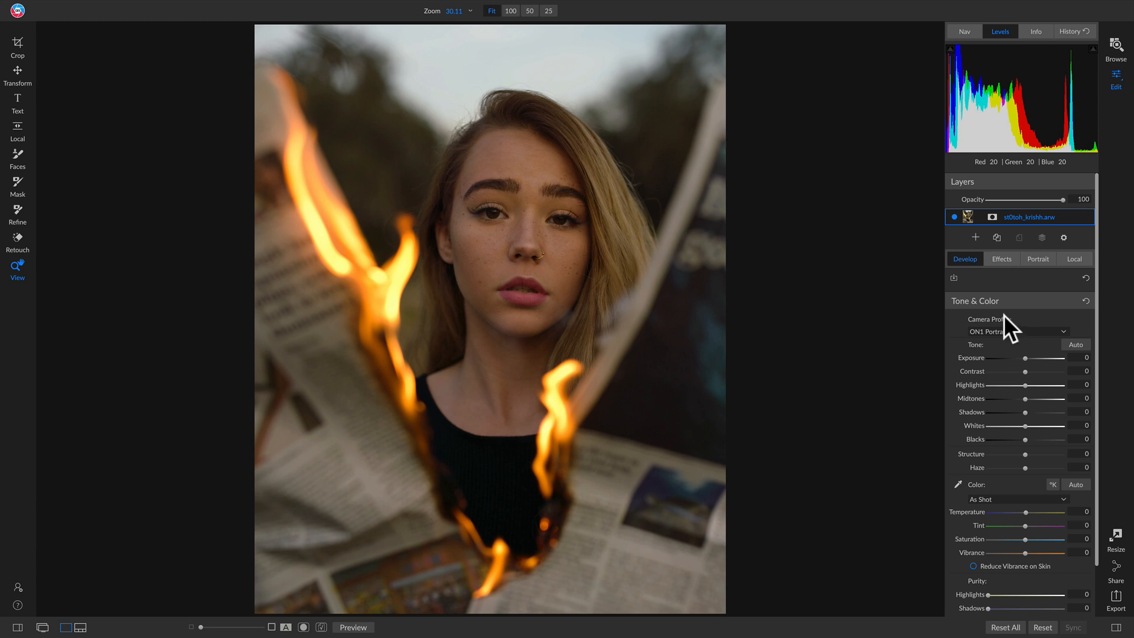
{"action": "key", "text": "backslash"}
{"action": "key", "text": "backslash"}
{"action": "key", "text": "backslash"}
{"action": "key", "text": "backslash"}
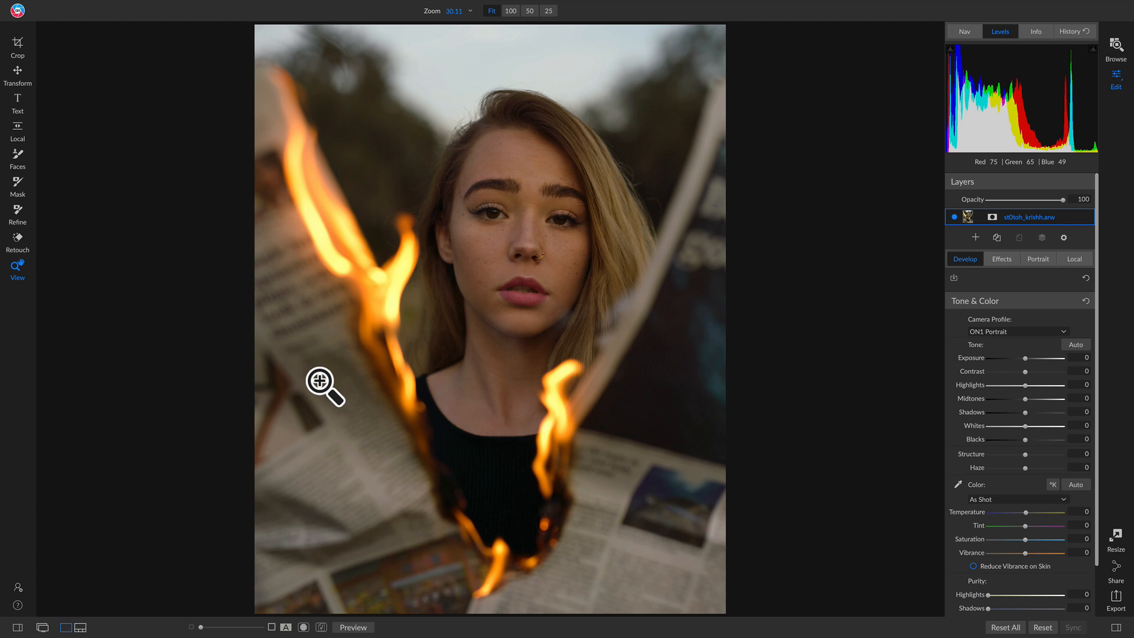
Set up a local adjustment named Right Side with the Darken style and Blacks at -26.
{"action": "left_click", "coordinate": [1072, 258]}
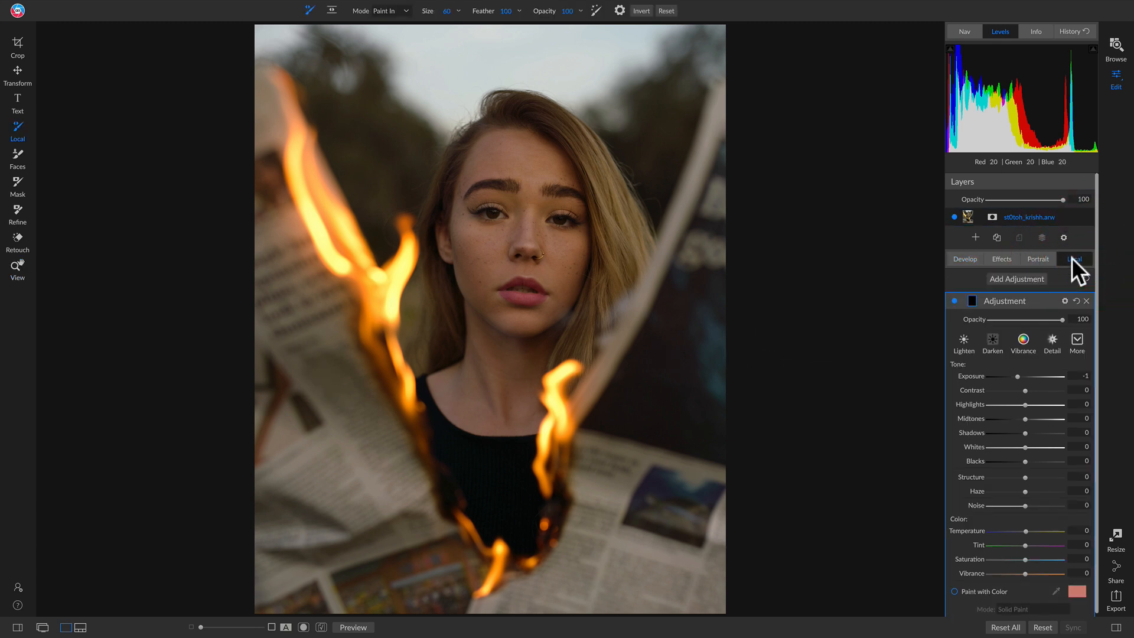
{"action": "left_click", "coordinate": [994, 340]}
{"action": "double_click", "coordinate": [1009, 301]}
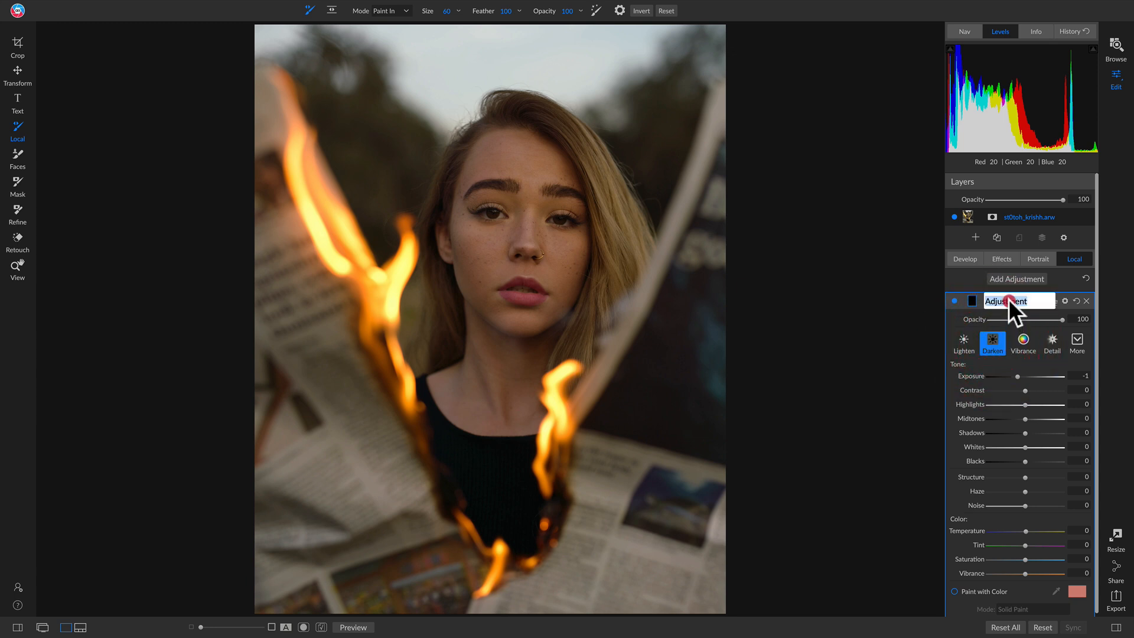
{"action": "type", "text": "Right side"}
{"action": "key", "text": "Return"}
{"action": "left_click_drag", "start_coordinate": [1022, 462], "coordinate": [1019, 463]}
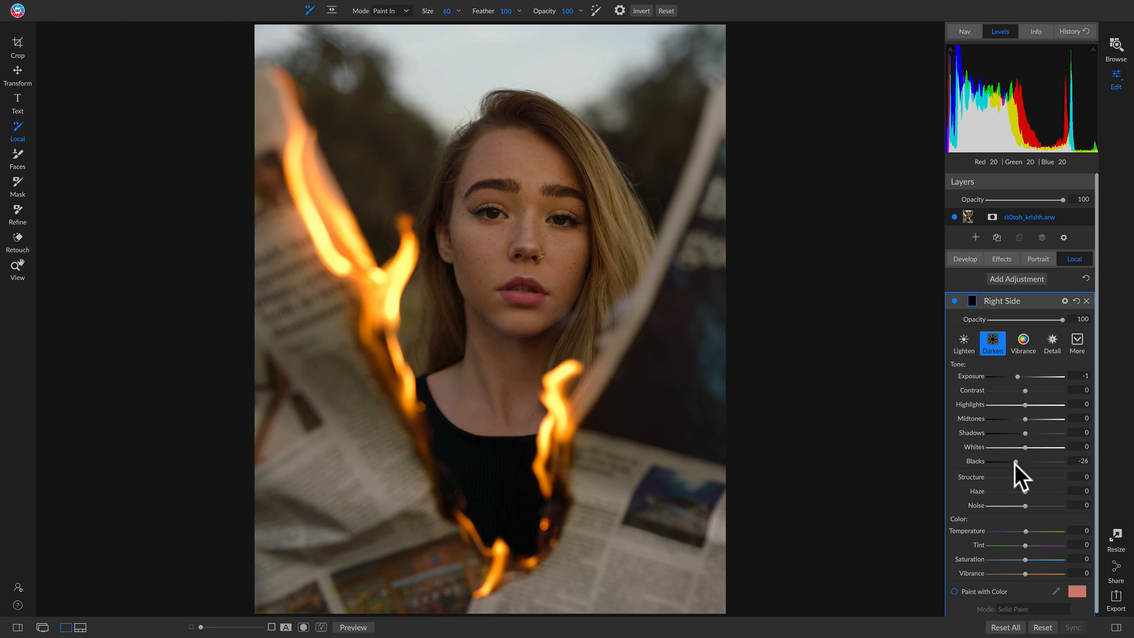
{"action": "left_click_drag", "start_coordinate": [1015, 463], "coordinate": [1015, 464]}
Mask Right Side with a linear gradient tilted along the newspaper's right edge so only that side darkens, and compare it off and on.
{"action": "key", "text": "shift+k"}
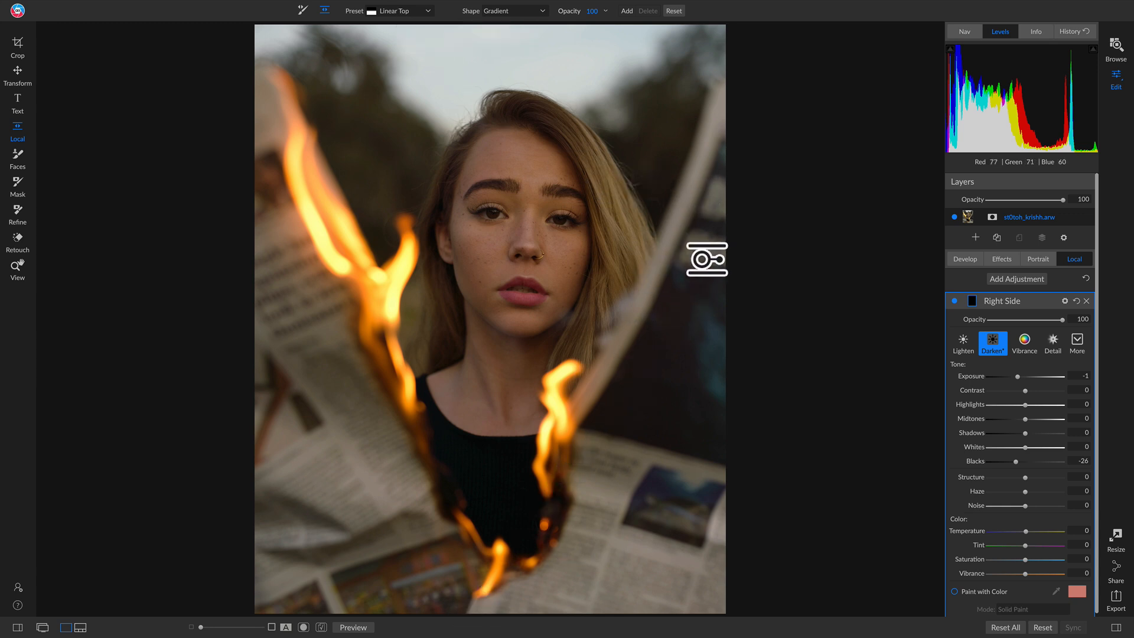
{"action": "left_click", "coordinate": [635, 245]}
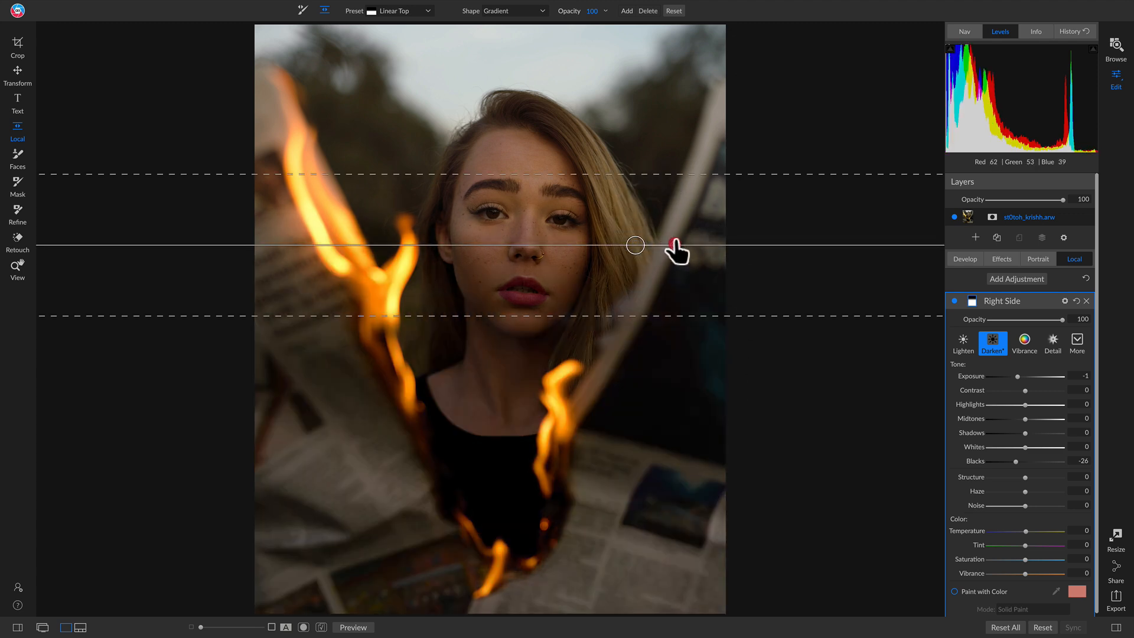
{"action": "left_click_drag", "start_coordinate": [674, 244], "coordinate": [665, 195]}
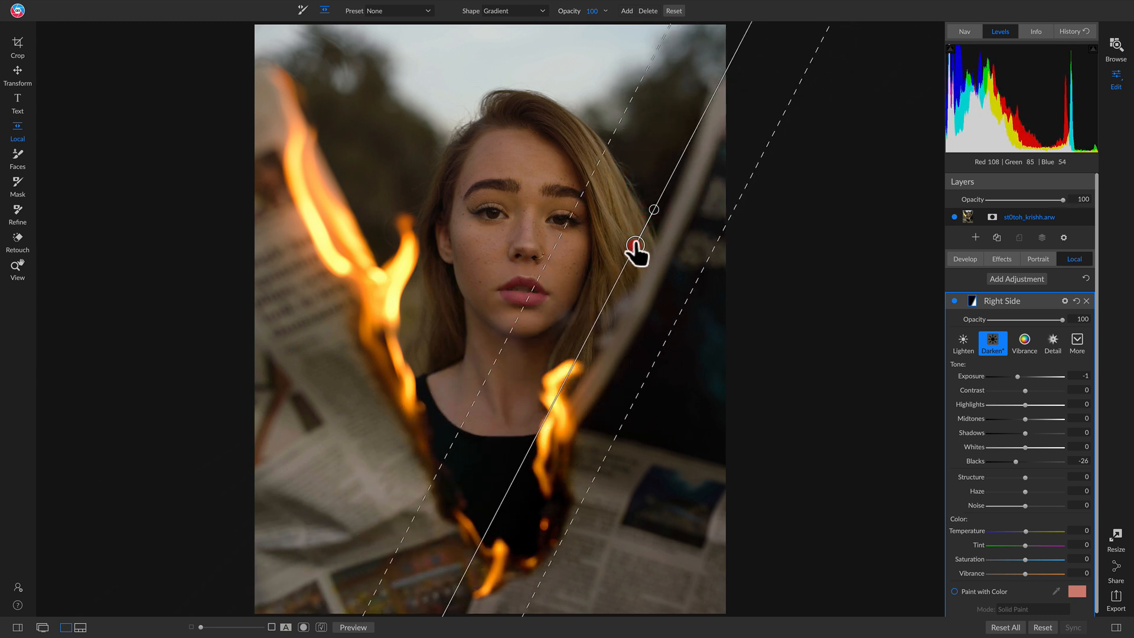
{"action": "left_click_drag", "start_coordinate": [635, 245], "coordinate": [638, 273]}
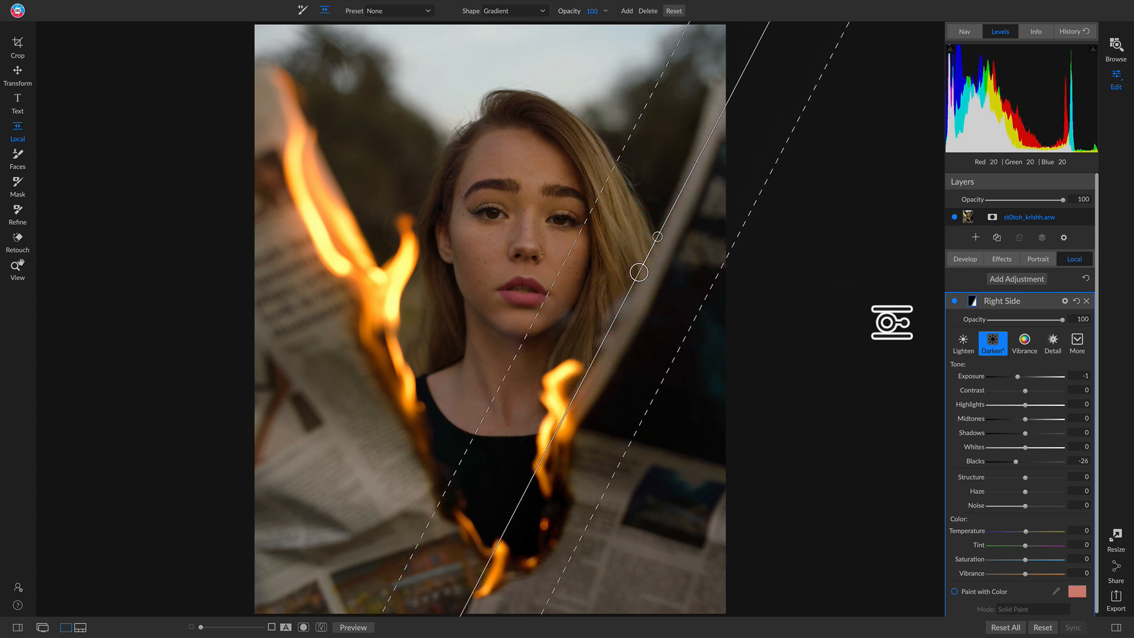
{"action": "left_click", "coordinate": [955, 300]}
{"action": "left_click", "coordinate": [954, 301]}
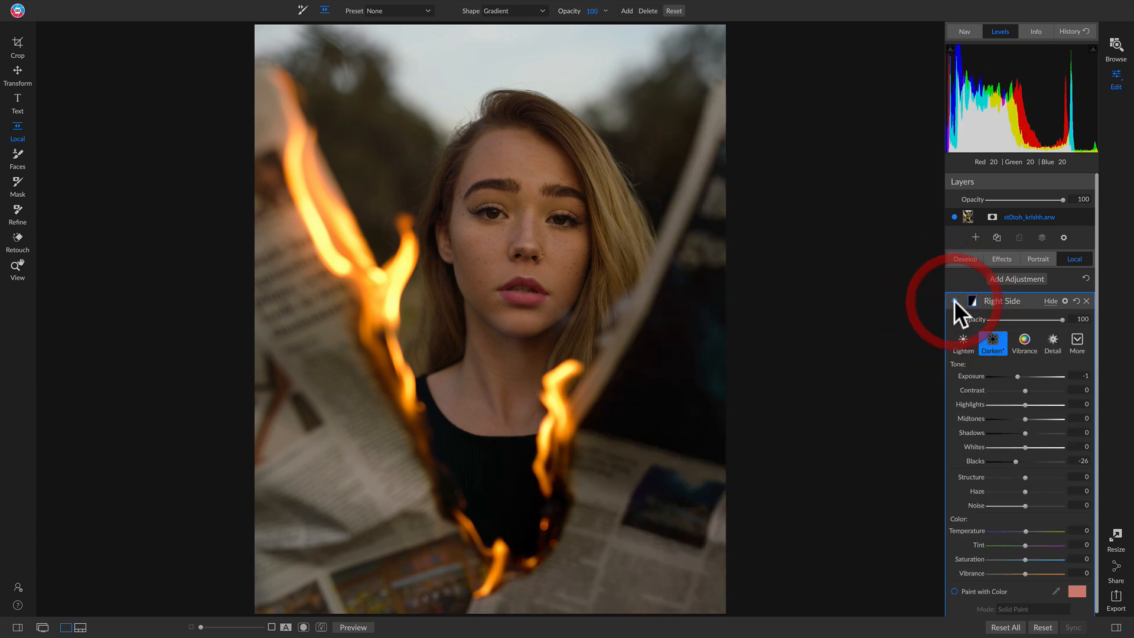
{"action": "left_click", "coordinate": [955, 300]}
{"action": "left_click", "coordinate": [955, 300]}
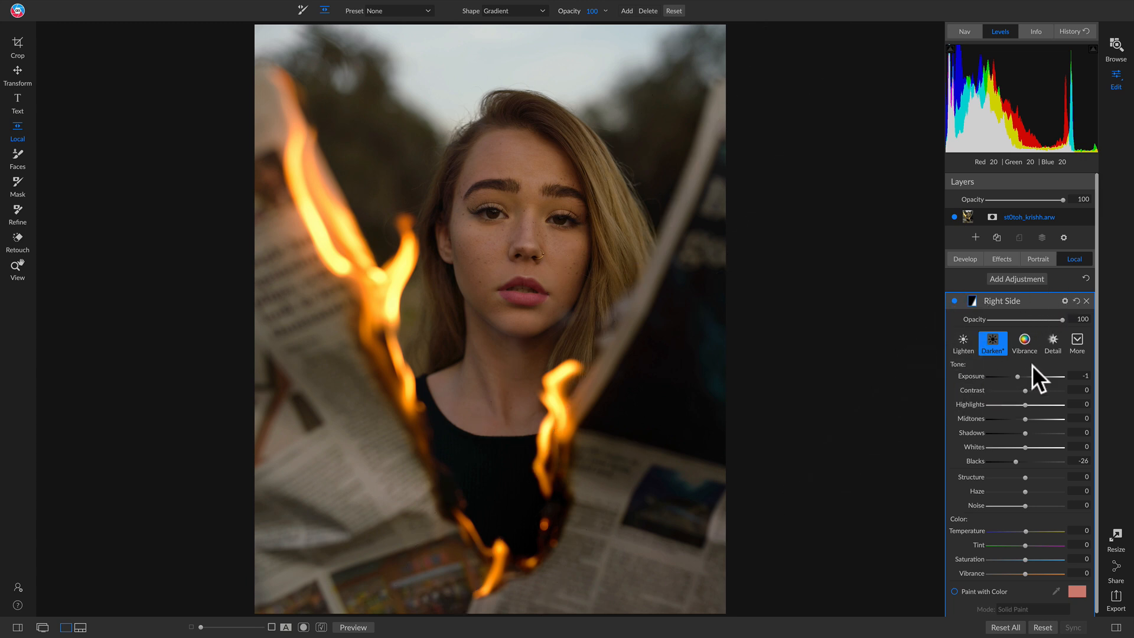
Add a second local adjustment named Left Side with the Darken style and Blacks at -26.
{"action": "left_click", "coordinate": [1012, 279]}
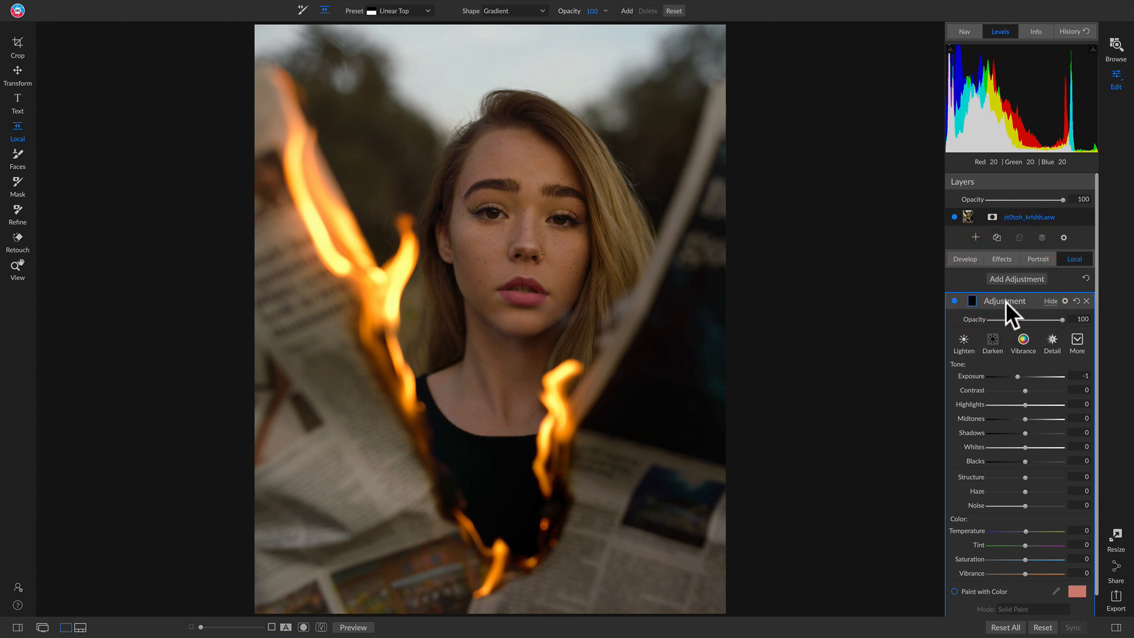
{"action": "double_click", "coordinate": [1006, 302]}
{"action": "left_click", "coordinate": [995, 343]}
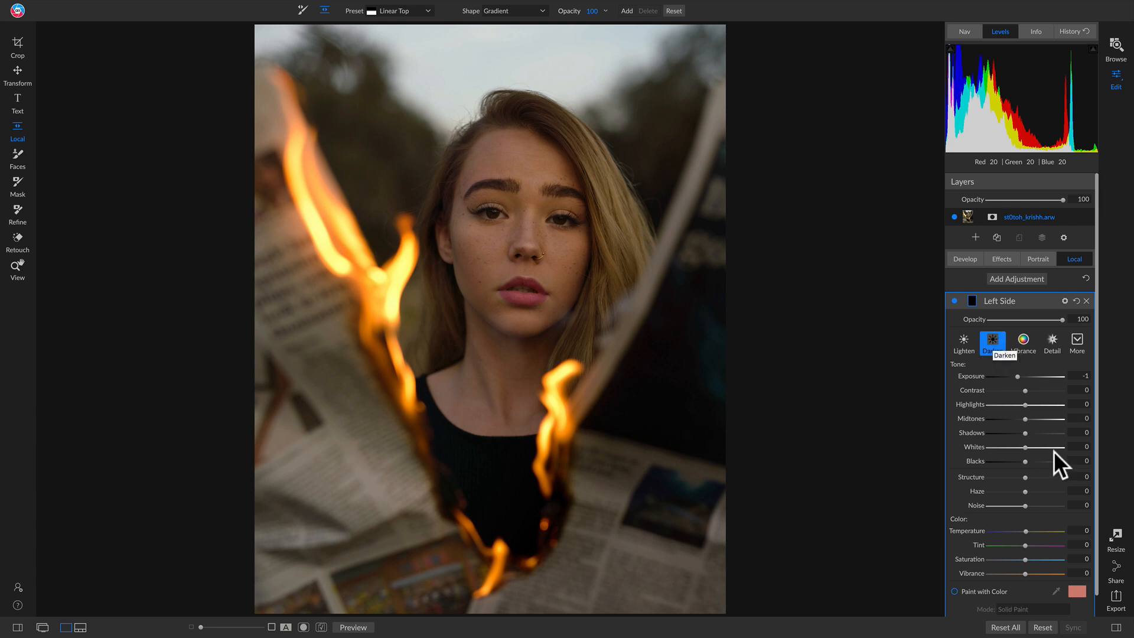
{"action": "left_click", "coordinate": [1025, 461]}
{"action": "left_click_drag", "start_coordinate": [1023, 462], "coordinate": [1015, 462]}
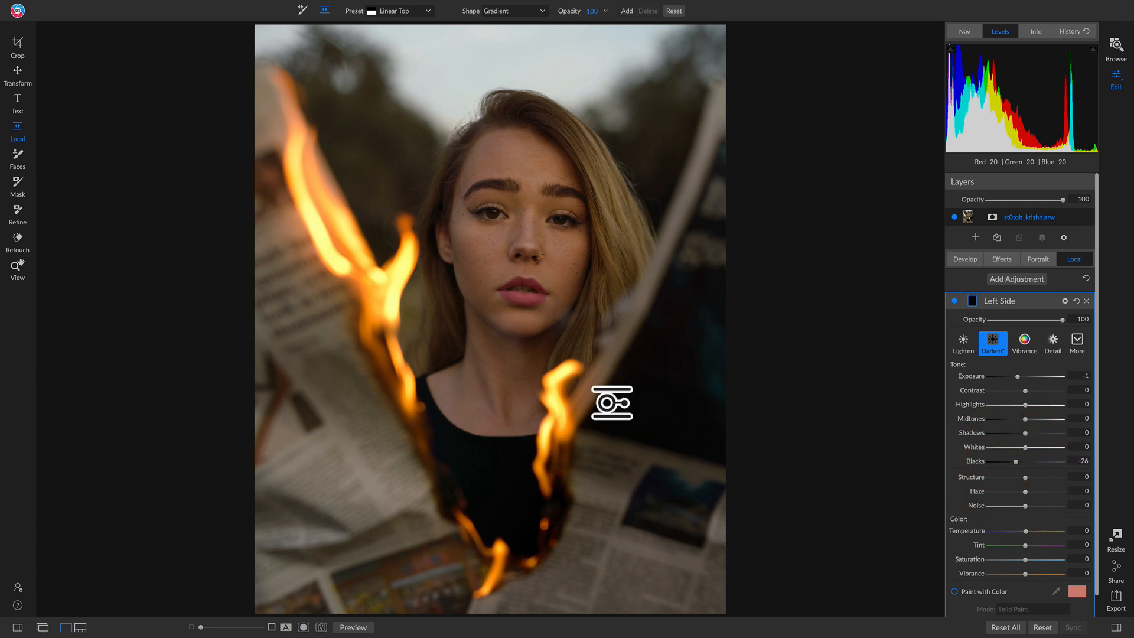
Mask Left Side with a linear gradient tilted along the left flame, widening its feather and shifting it toward the face.
{"action": "left_click", "coordinate": [406, 248]}
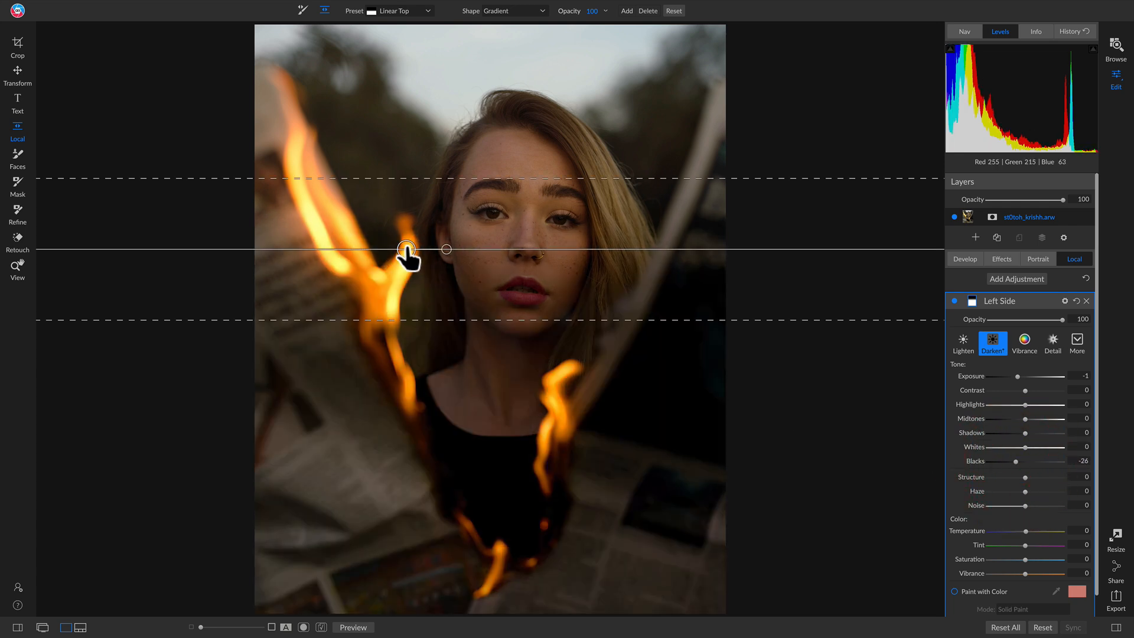
{"action": "left_click_drag", "start_coordinate": [447, 250], "coordinate": [422, 286]}
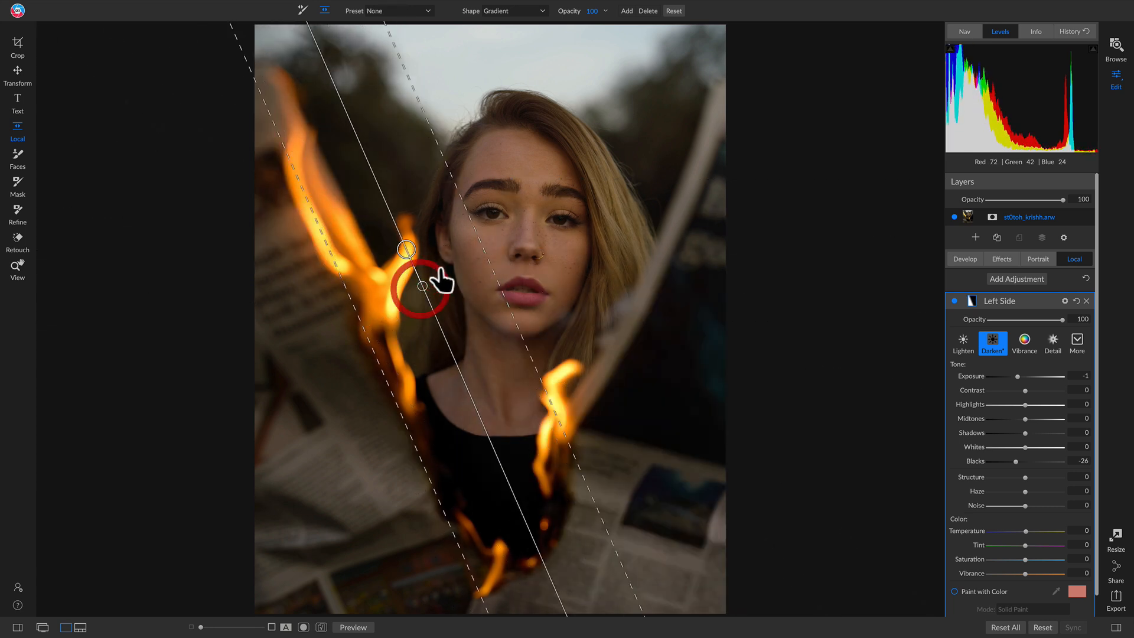
{"action": "left_click_drag", "start_coordinate": [406, 249], "coordinate": [376, 251]}
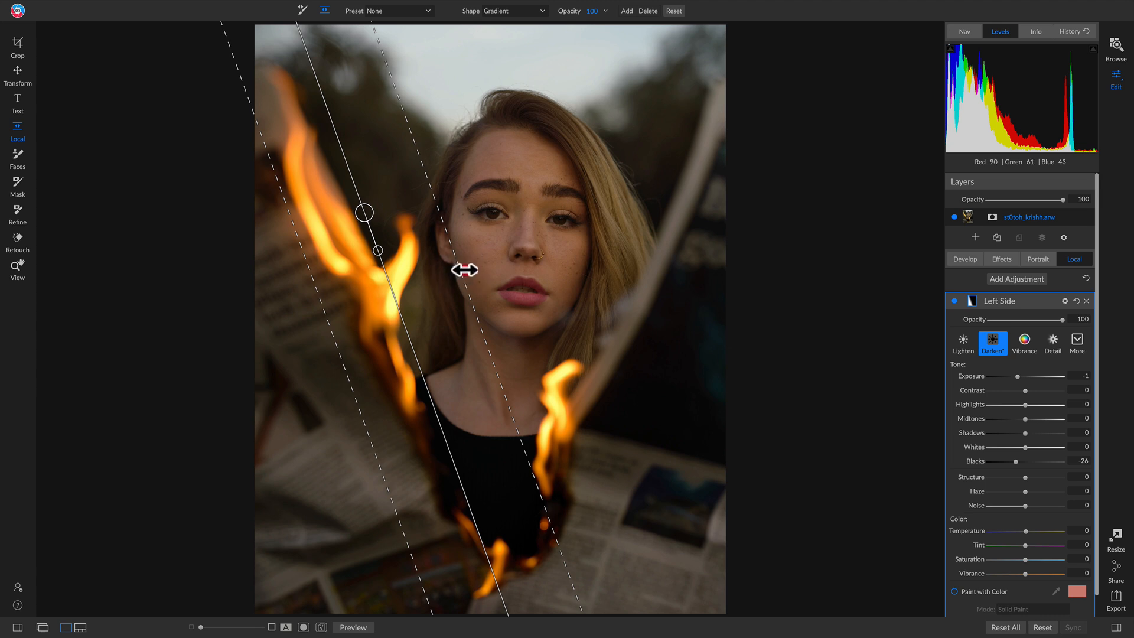
{"action": "left_click_drag", "start_coordinate": [499, 259], "coordinate": [521, 254]}
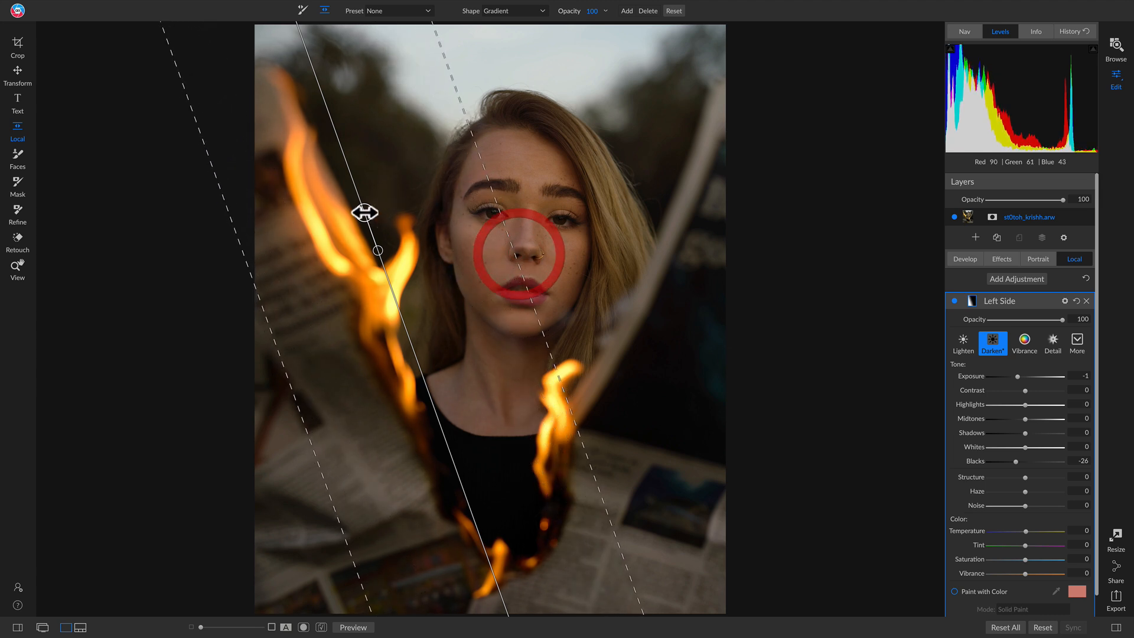
{"action": "left_click_drag", "start_coordinate": [365, 214], "coordinate": [398, 204]}
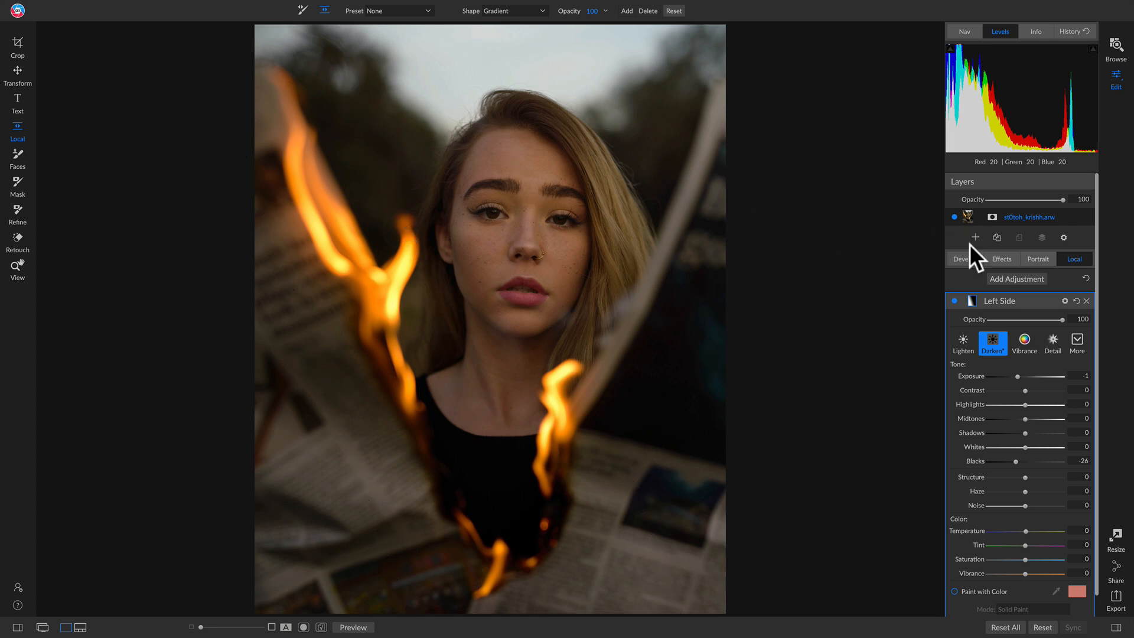
Compare the photo with the Left Side adjustment off and on, both at full view and at 100% on the face.
{"action": "left_click", "coordinate": [955, 301]}
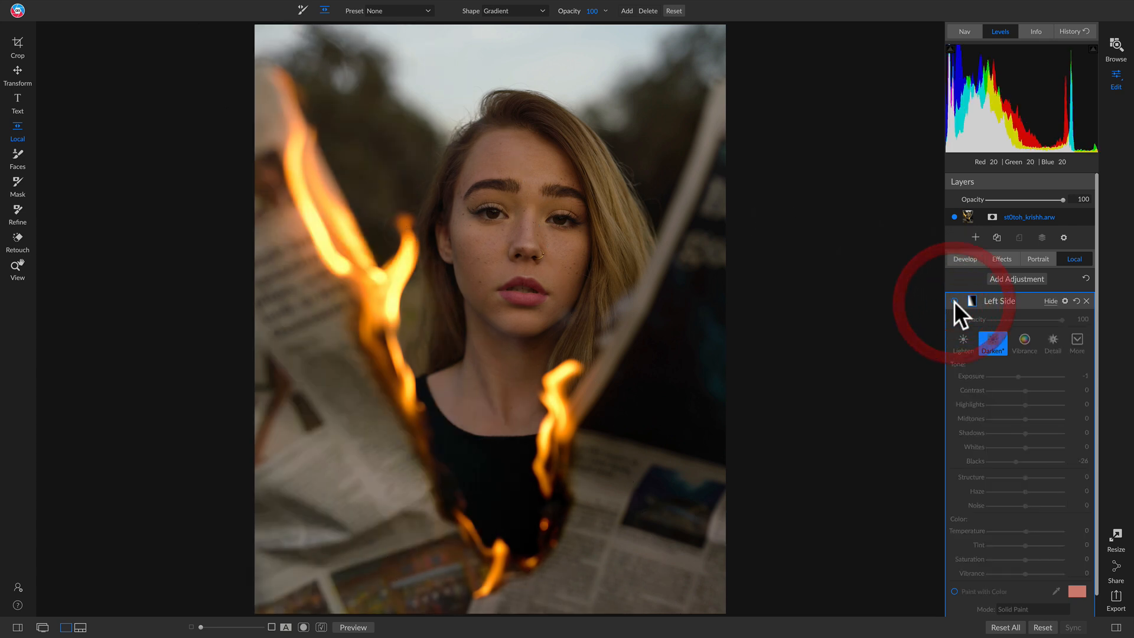
{"action": "left_click", "coordinate": [954, 302]}
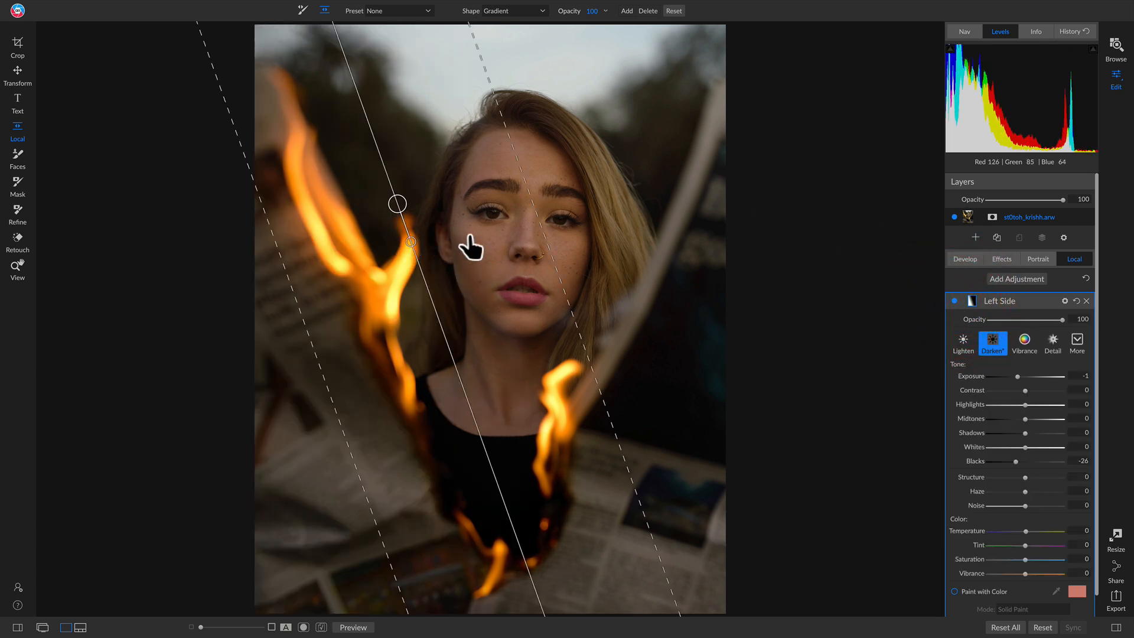
{"action": "key", "text": "z"}
{"action": "left_click", "coordinate": [468, 228]}
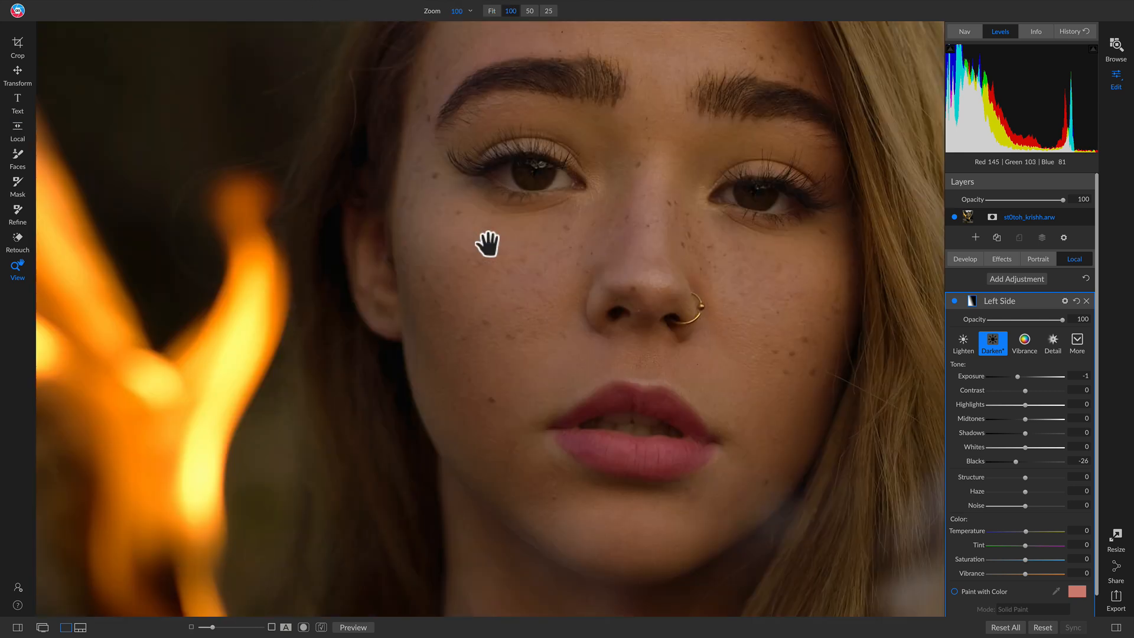
{"action": "left_click", "coordinate": [954, 302]}
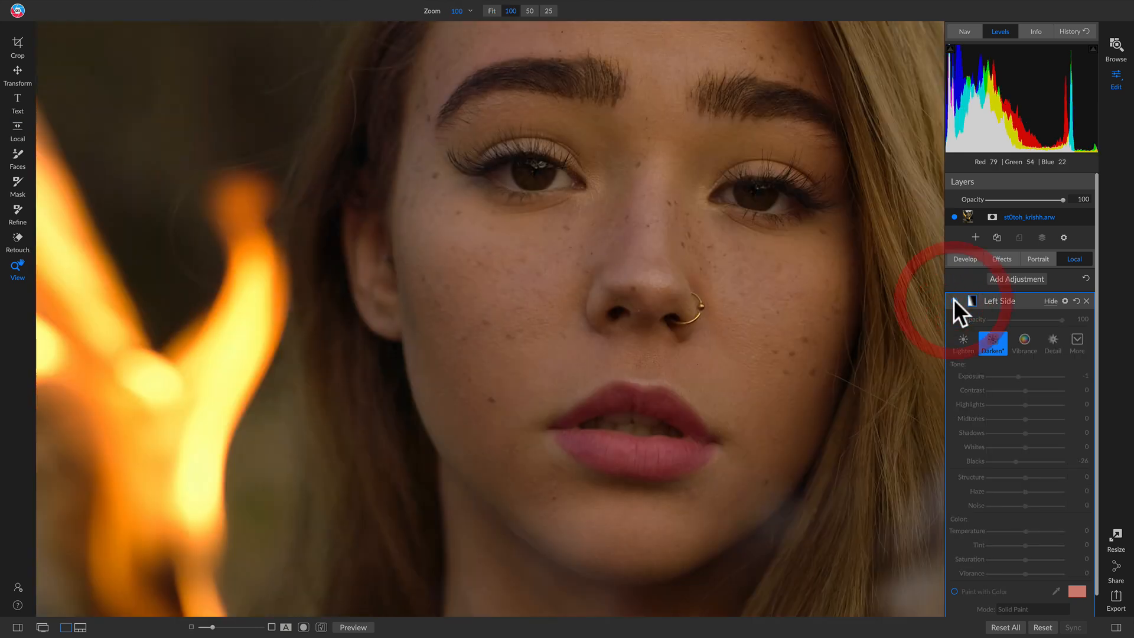
{"action": "left_click", "coordinate": [955, 301]}
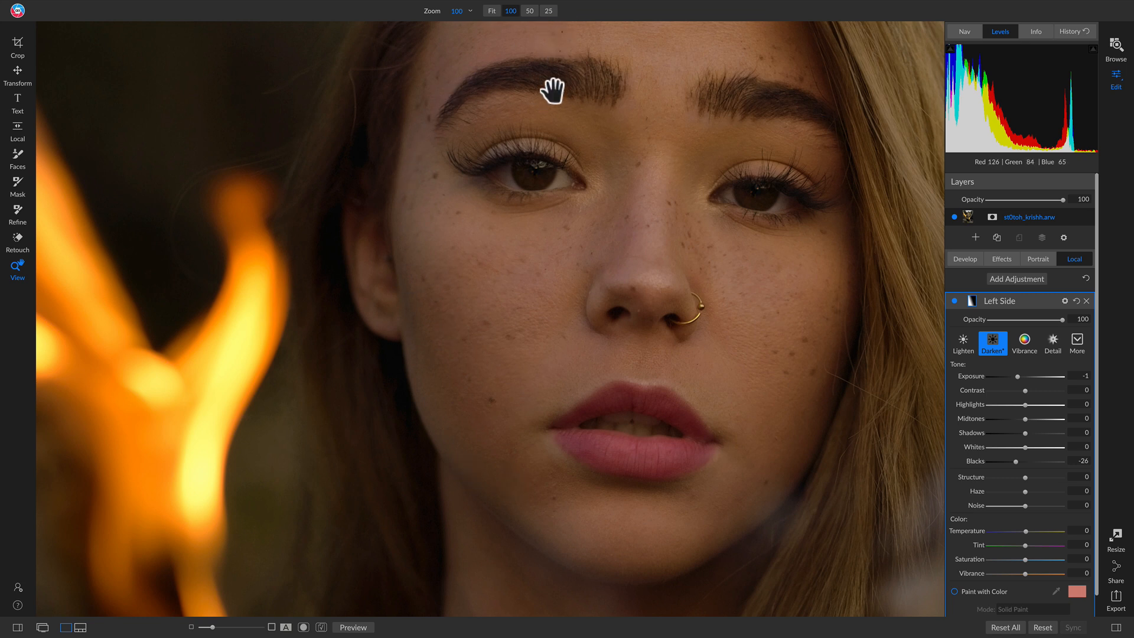
{"action": "left_click", "coordinate": [440, 278]}
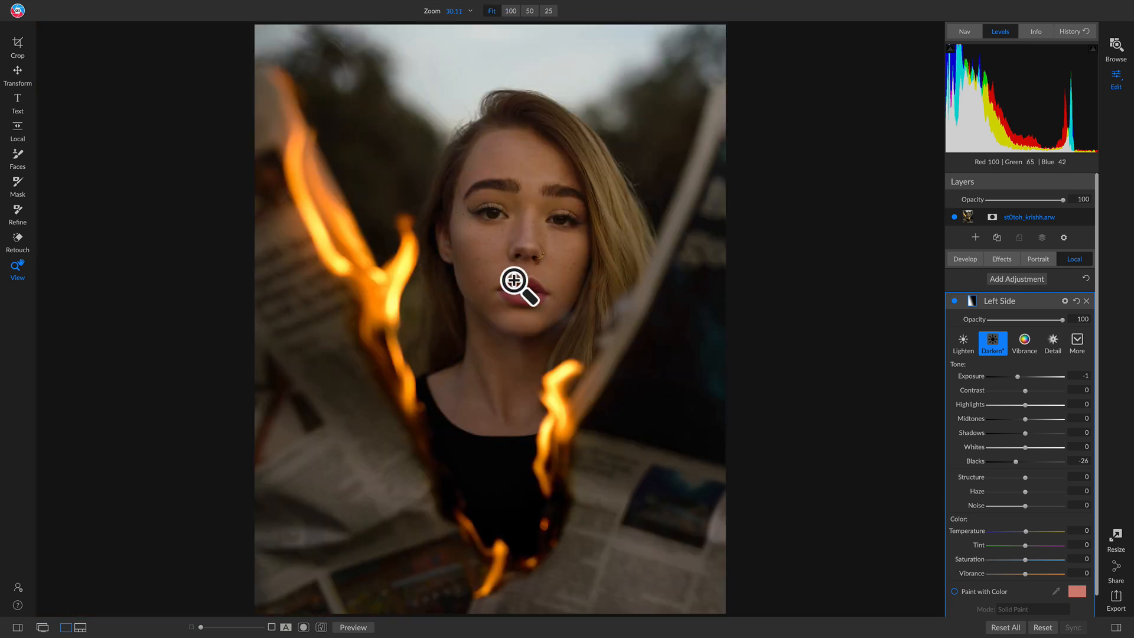
{"action": "left_click", "coordinate": [955, 302]}
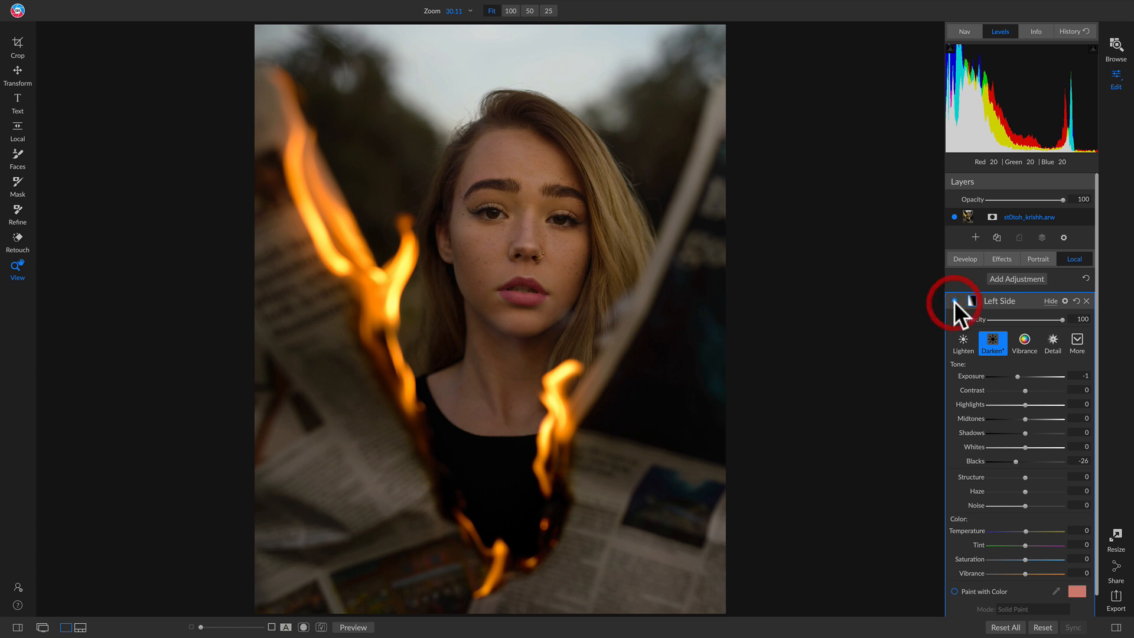
{"action": "left_click", "coordinate": [955, 301]}
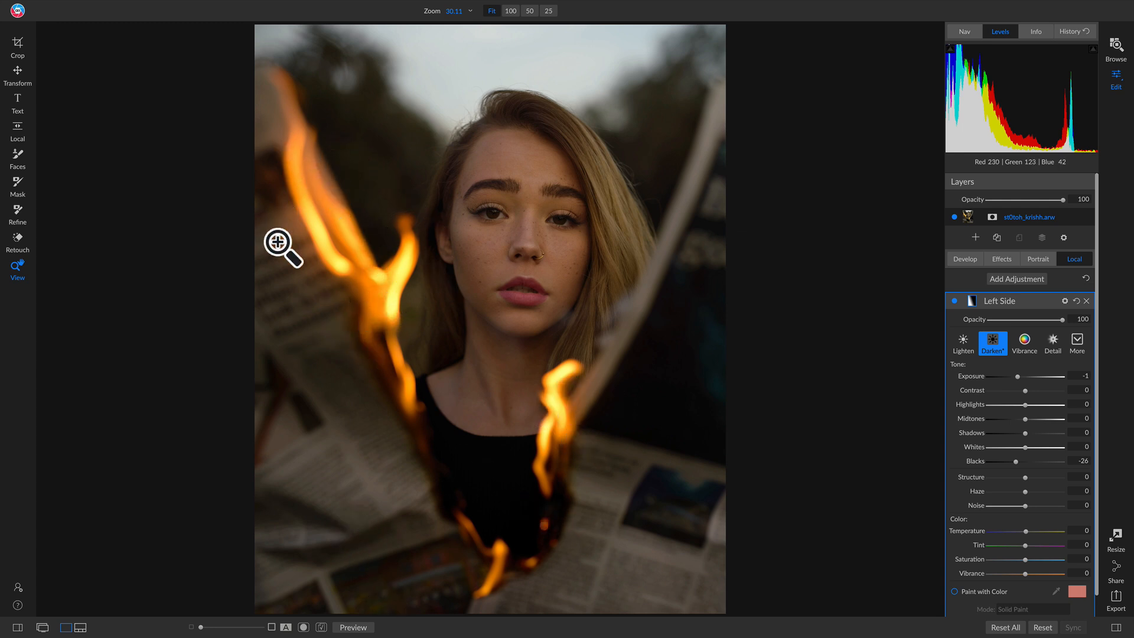
Add a Curves effects filter with an S-curve through In 76/Out 62 and In 160/Out 189, and compare it off and on.
{"action": "left_click", "coordinate": [999, 261]}
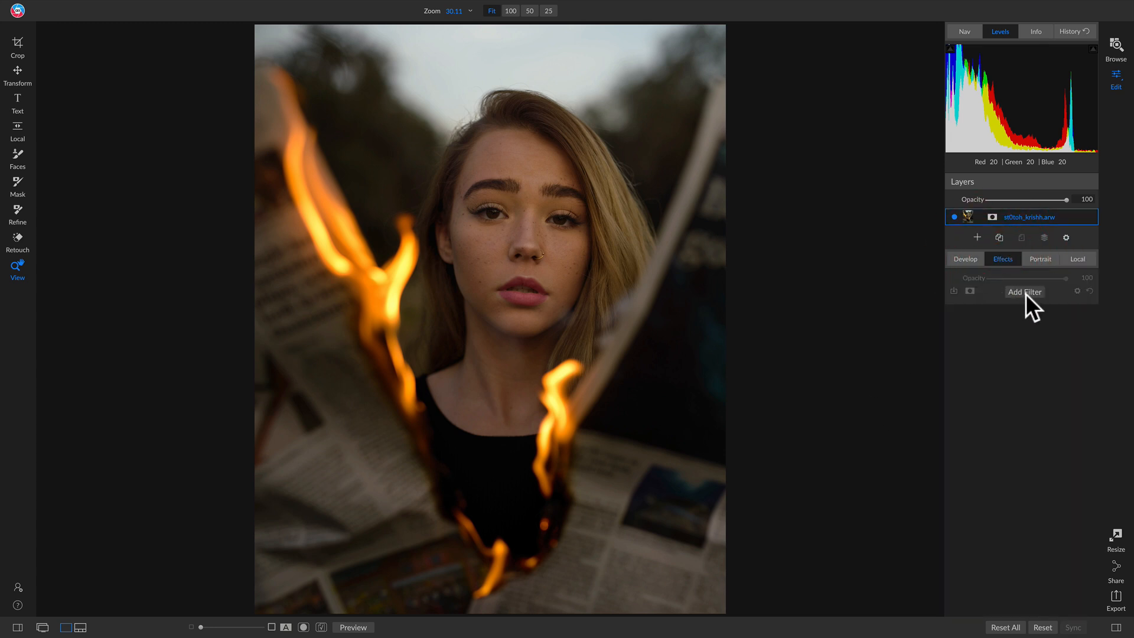
{"action": "left_click", "coordinate": [1025, 293]}
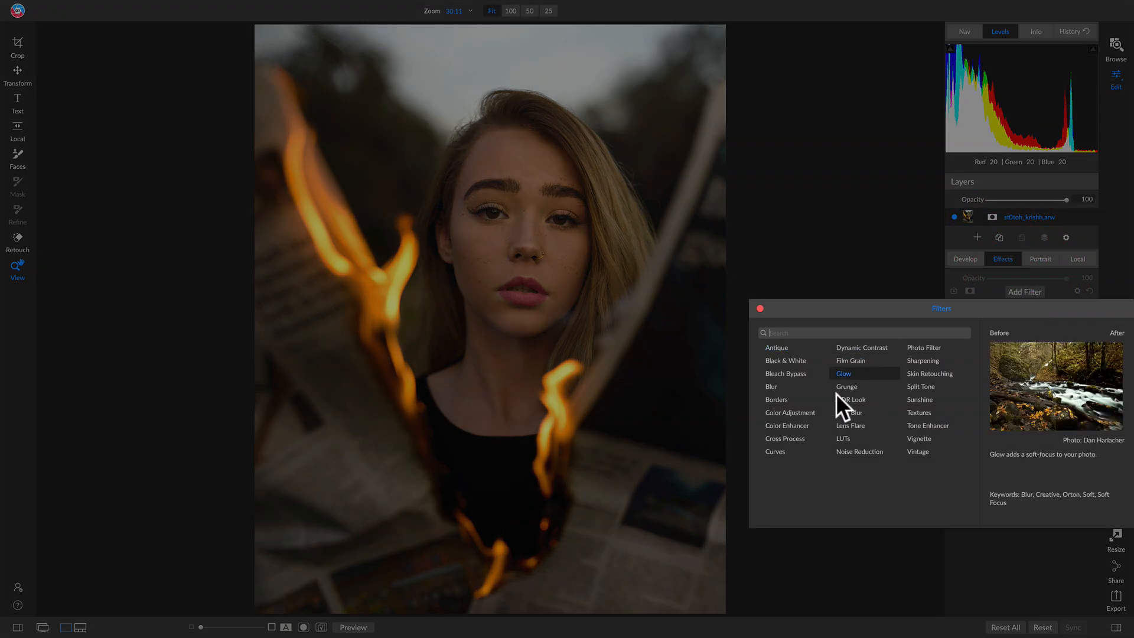
{"action": "left_click", "coordinate": [779, 451]}
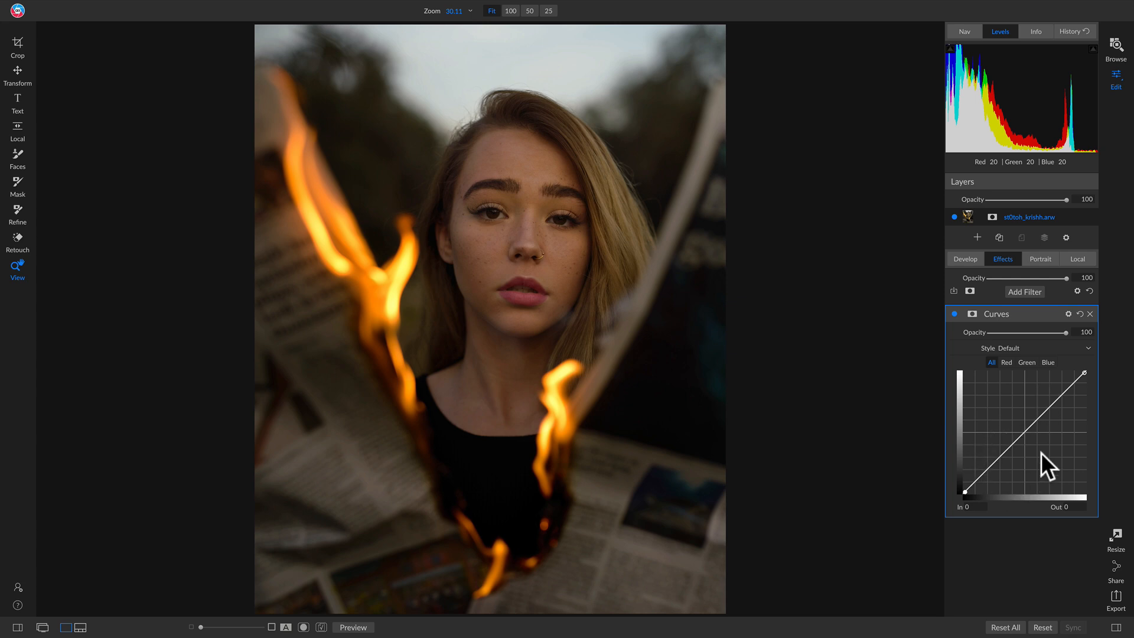
{"action": "left_click_drag", "start_coordinate": [995, 462], "coordinate": [998, 468]}
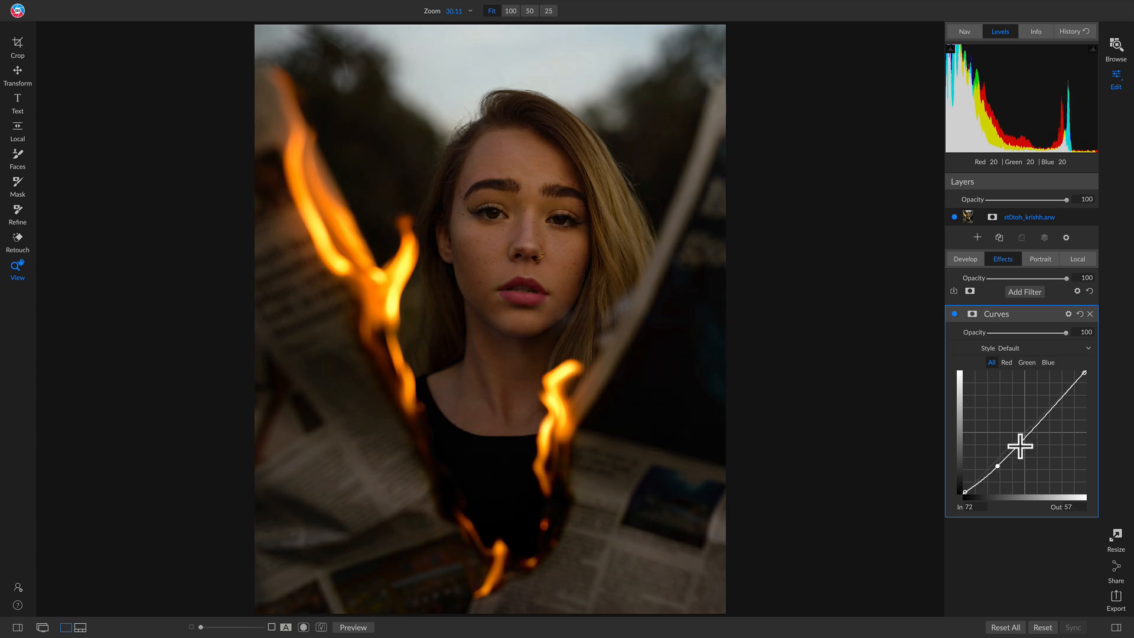
{"action": "left_click_drag", "start_coordinate": [1030, 431], "coordinate": [1040, 404]}
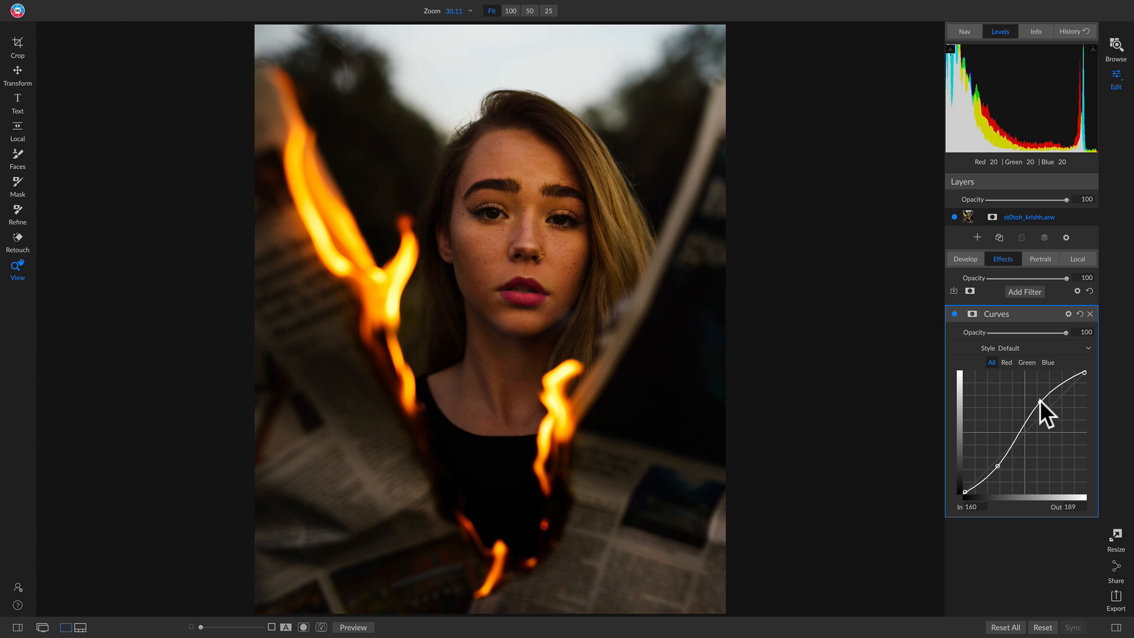
{"action": "left_click_drag", "start_coordinate": [1004, 477], "coordinate": [999, 467]}
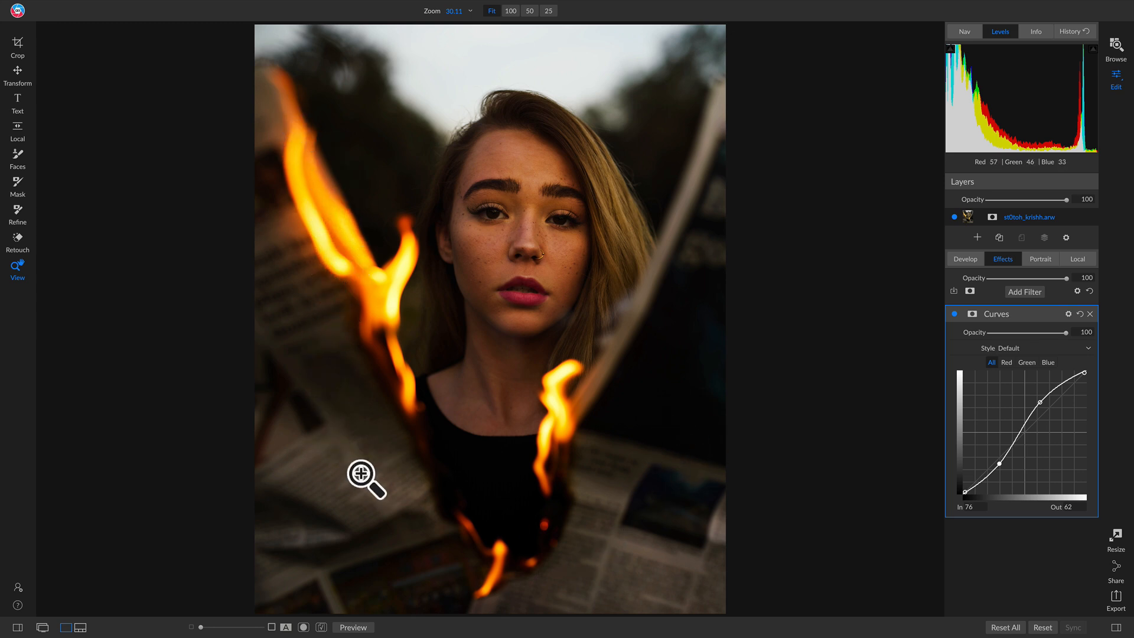
{"action": "left_click", "coordinate": [956, 315]}
{"action": "left_click", "coordinate": [956, 314]}
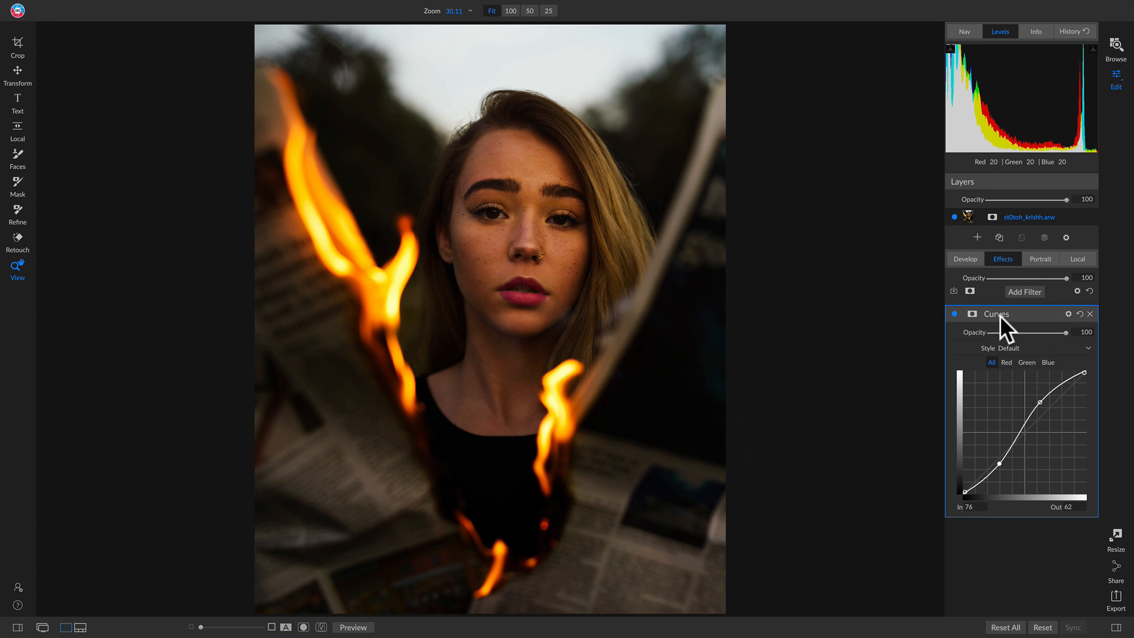
Set the Curves filter's blending mode to Color.
{"action": "left_click", "coordinate": [1068, 314]}
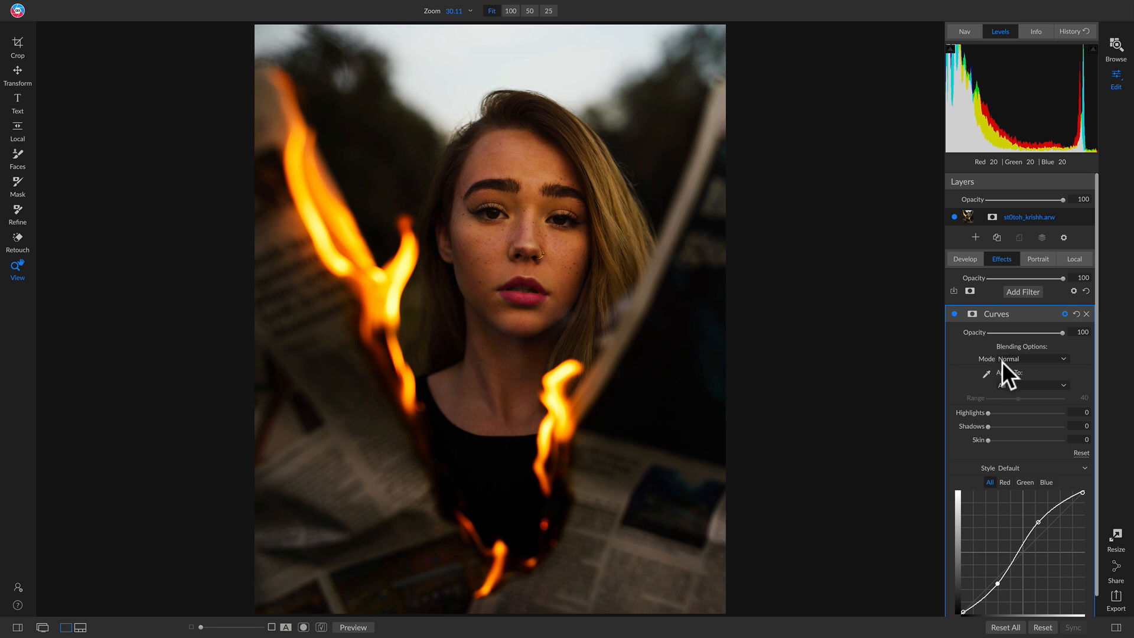
{"action": "left_click", "coordinate": [1020, 359]}
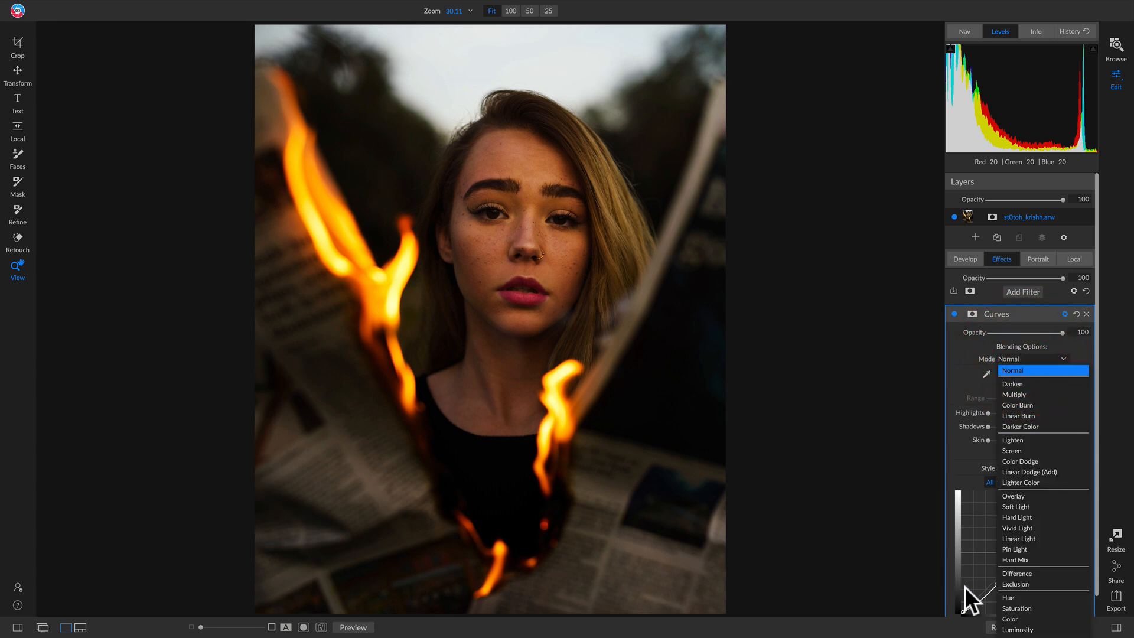
{"action": "left_click", "coordinate": [1012, 619]}
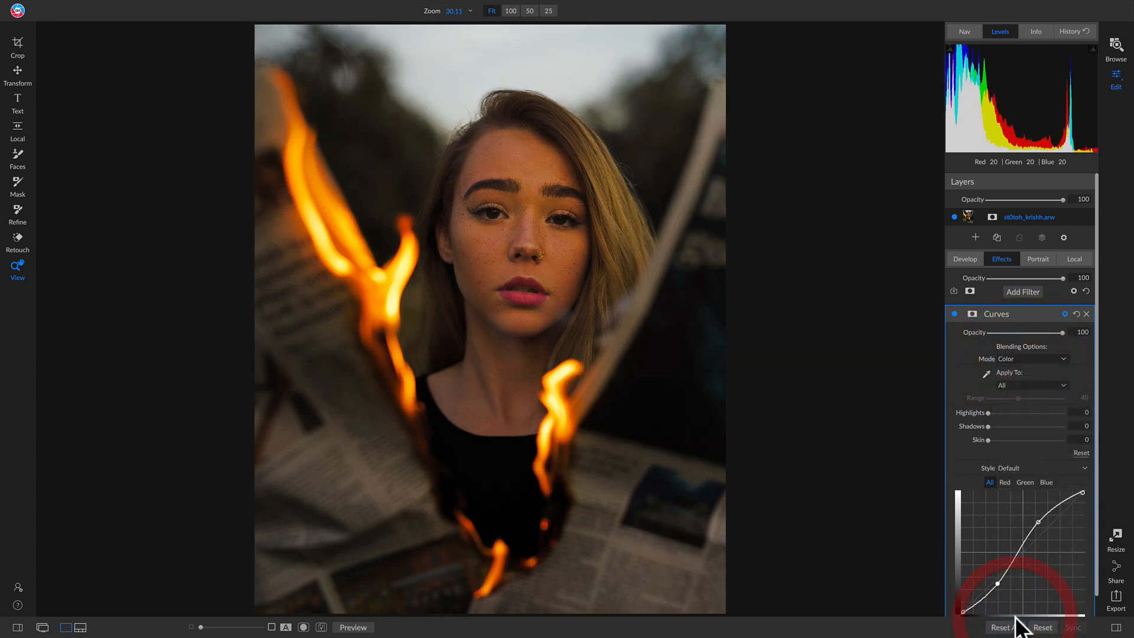
Compare the Color-blended Curves filter off and on at full view and at 100% on the flames and newspaper, and examine the skin tones.
{"action": "left_click", "coordinate": [955, 314]}
{"action": "left_click", "coordinate": [955, 314]}
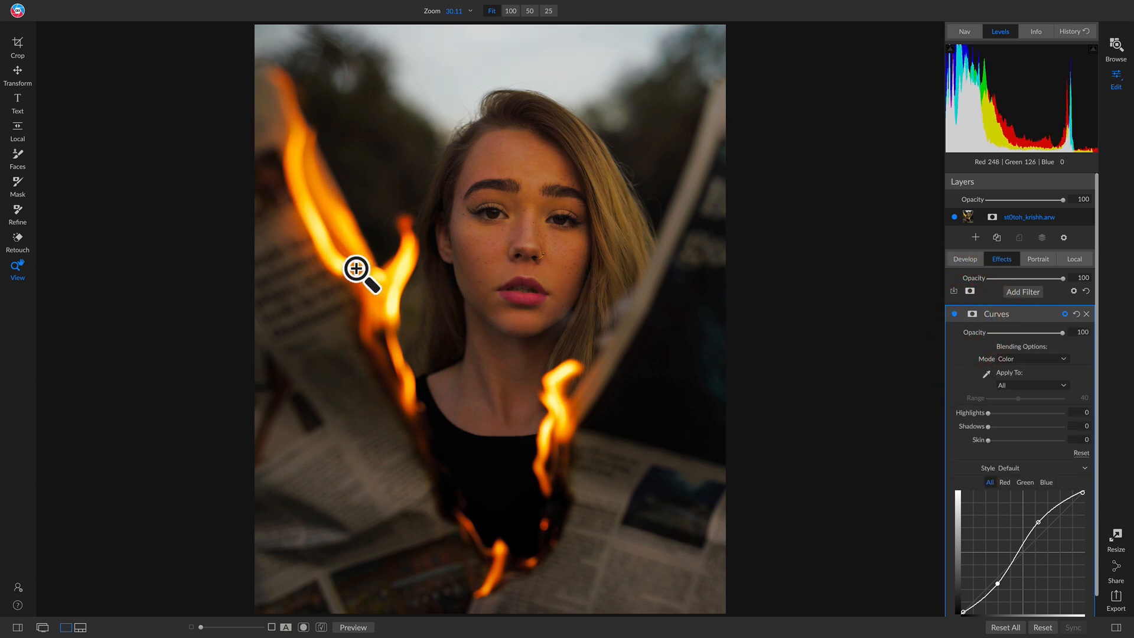
{"action": "left_click", "coordinate": [356, 269]}
{"action": "left_click_drag", "start_coordinate": [362, 283], "coordinate": [666, 255]}
{"action": "left_click", "coordinate": [955, 314]}
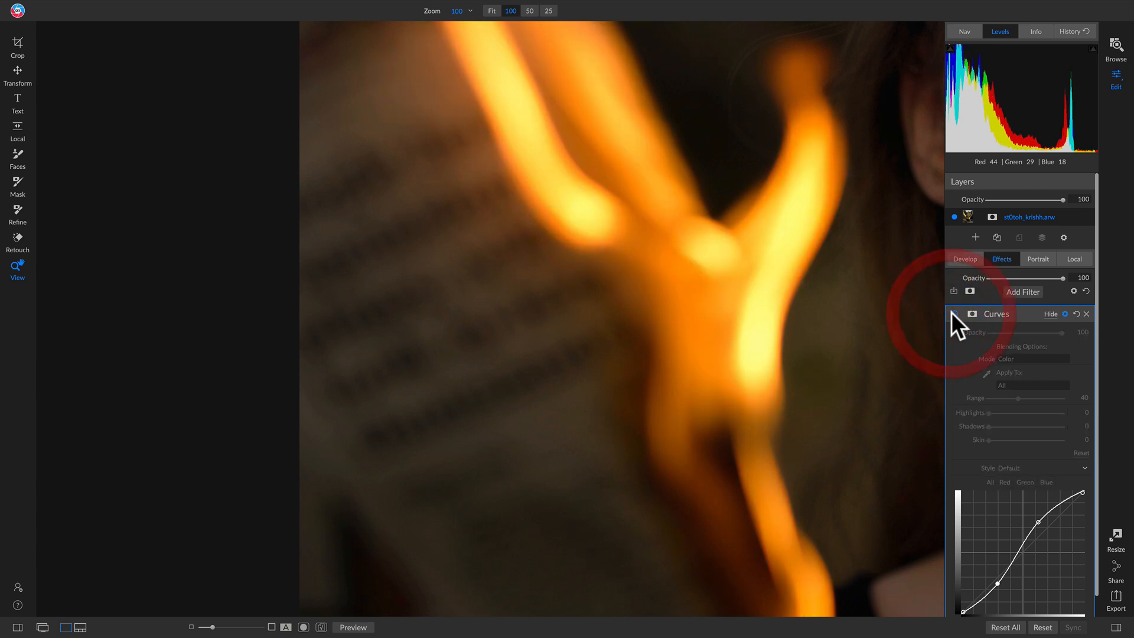
{"action": "left_click", "coordinate": [955, 314]}
{"action": "left_click", "coordinate": [679, 322]}
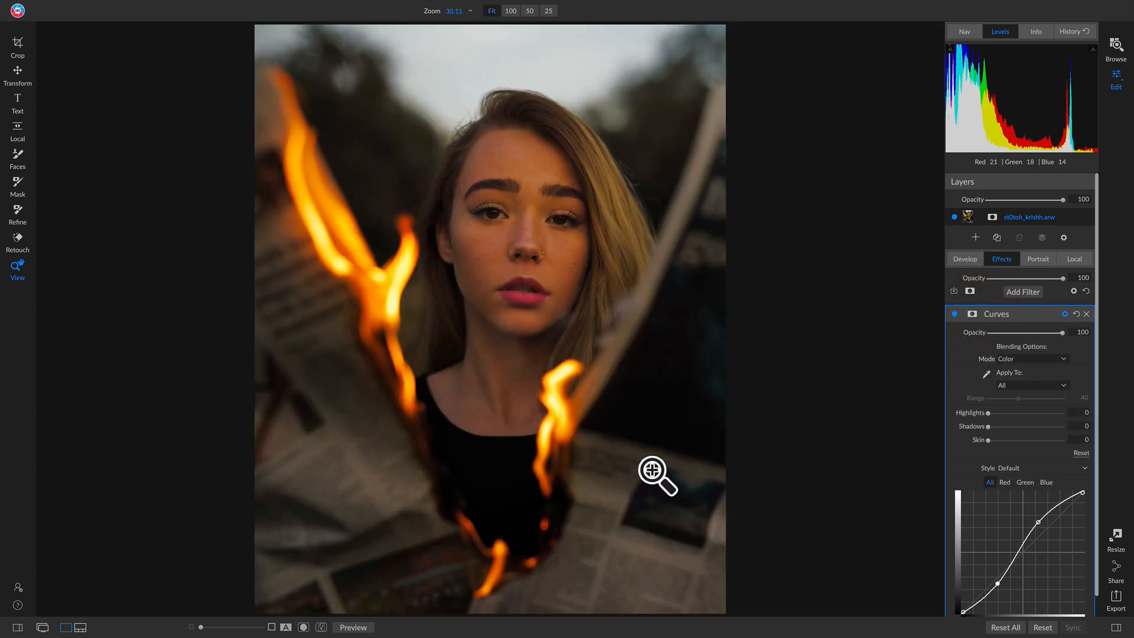
{"action": "left_click", "coordinate": [405, 571]}
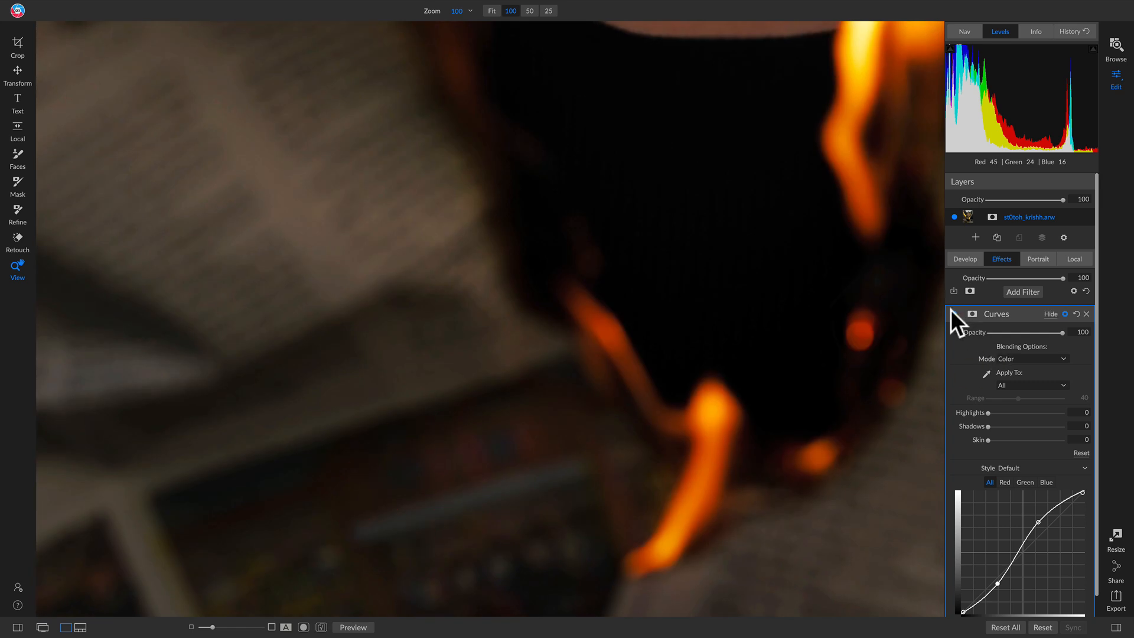
{"action": "left_click", "coordinate": [955, 314]}
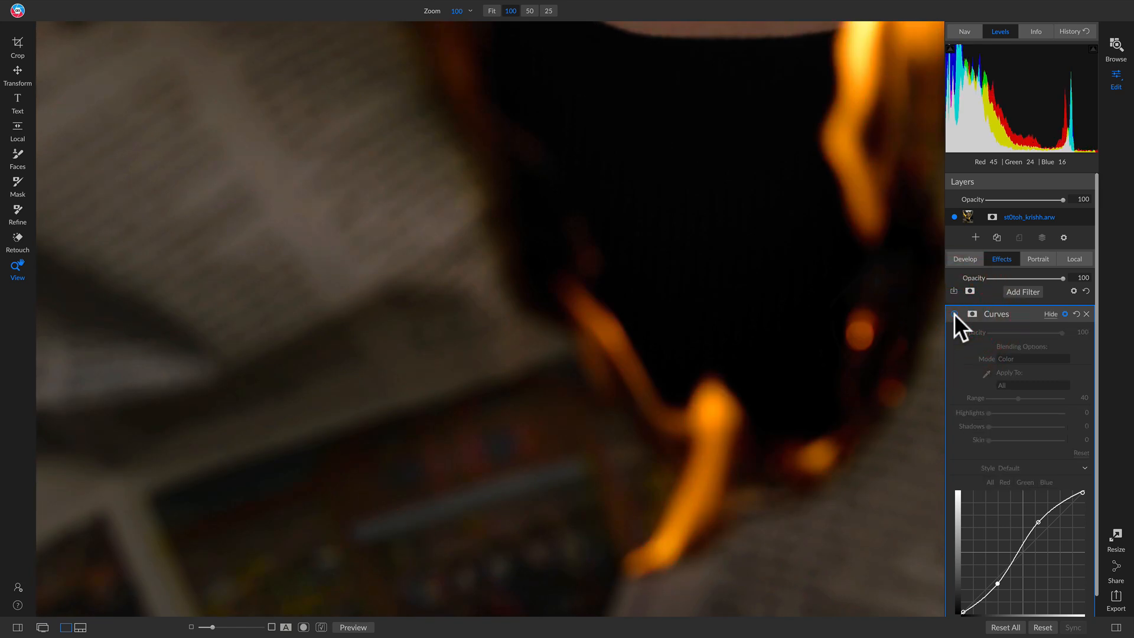
{"action": "left_click", "coordinate": [955, 313]}
{"action": "left_click", "coordinate": [635, 348]}
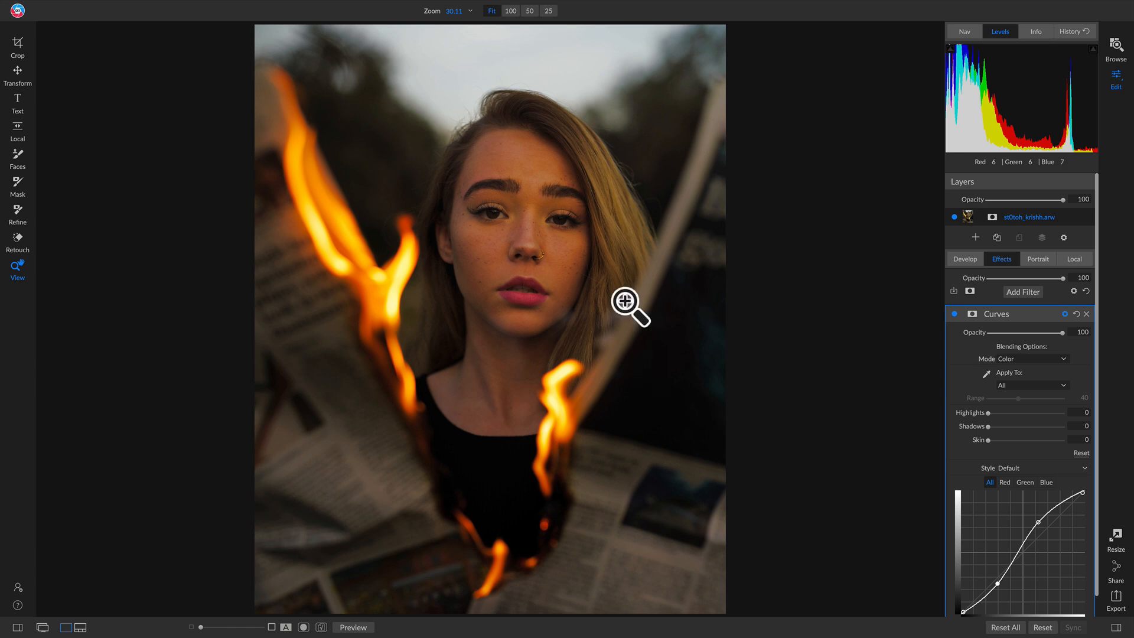
{"action": "left_click", "coordinate": [540, 181]}
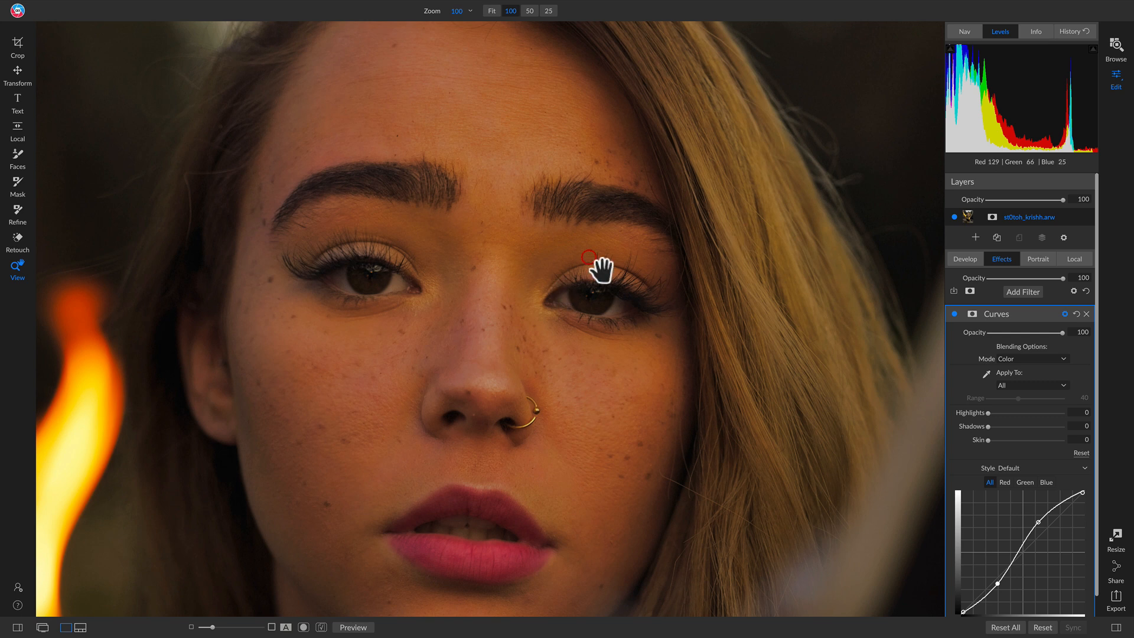
{"action": "left_click", "coordinate": [583, 251]}
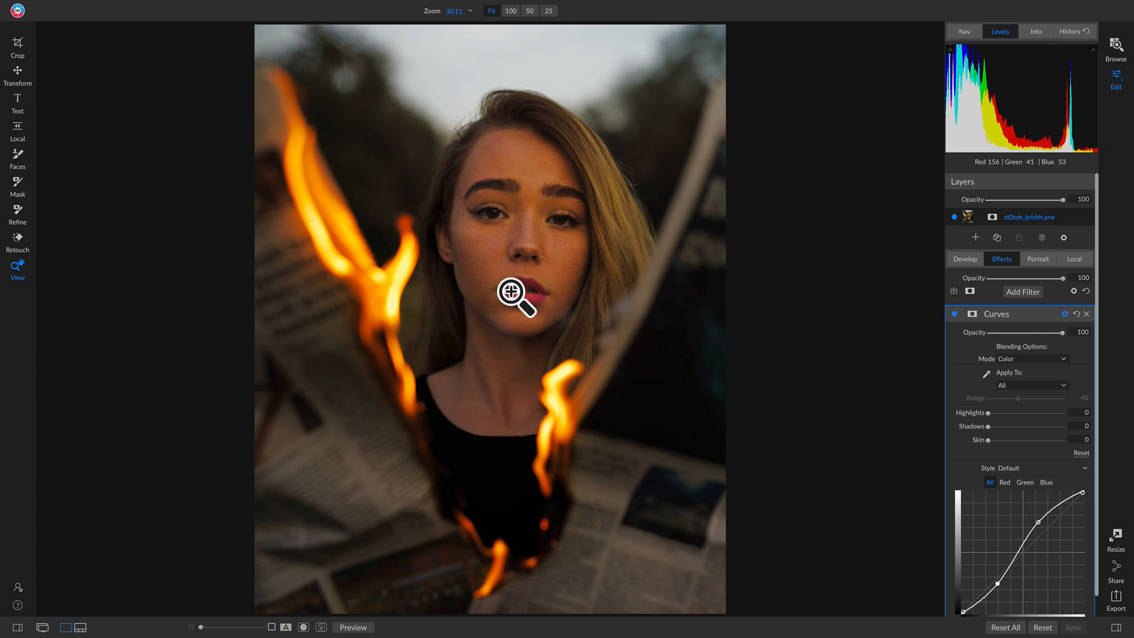
Paint the Curves filter out of the face and neck with a masking brush of size 1000.
{"action": "key", "text": "b"}
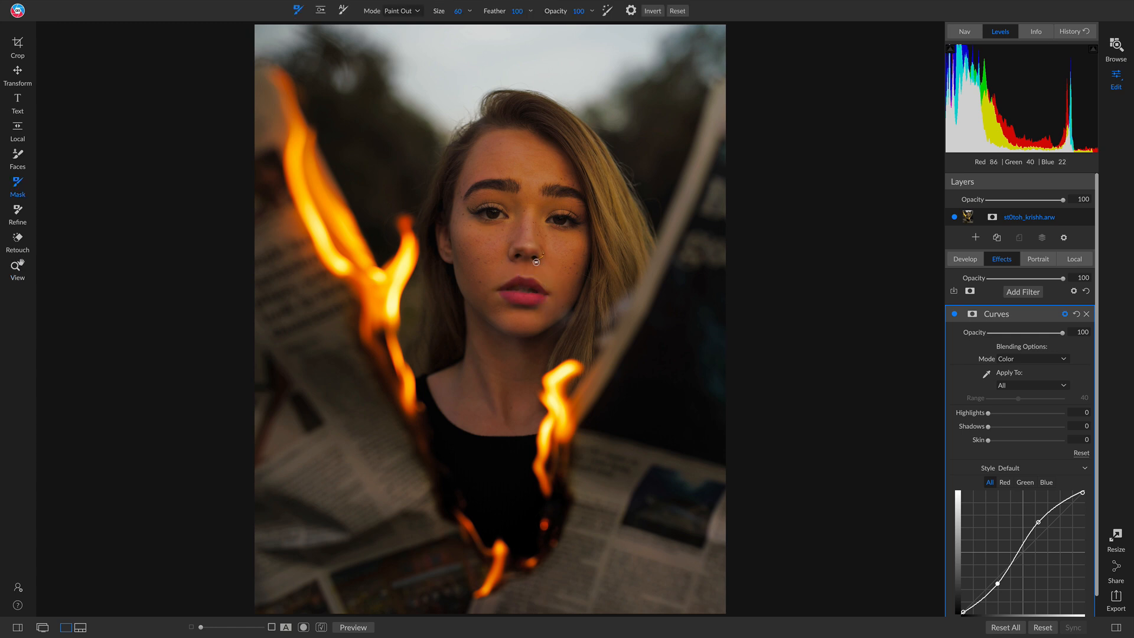
{"action": "key", "text": "]"}
{"action": "key", "text": "]"}
{"action": "key", "text": "]"}
{"action": "key", "text": "]"}
{"action": "key", "text": "]"}
{"action": "key", "text": "]"}
{"action": "key", "text": "]"}
{"action": "key", "text": "]"}
{"action": "key", "text": "]"}
{"action": "key", "text": "]"}
{"action": "key", "text": "]"}
{"action": "key", "text": "]"}
{"action": "key", "text": "]"}
{"action": "key", "text": "]"}
{"action": "key", "text": "]"}
{"action": "key", "text": "]"}
{"action": "key", "text": "]"}
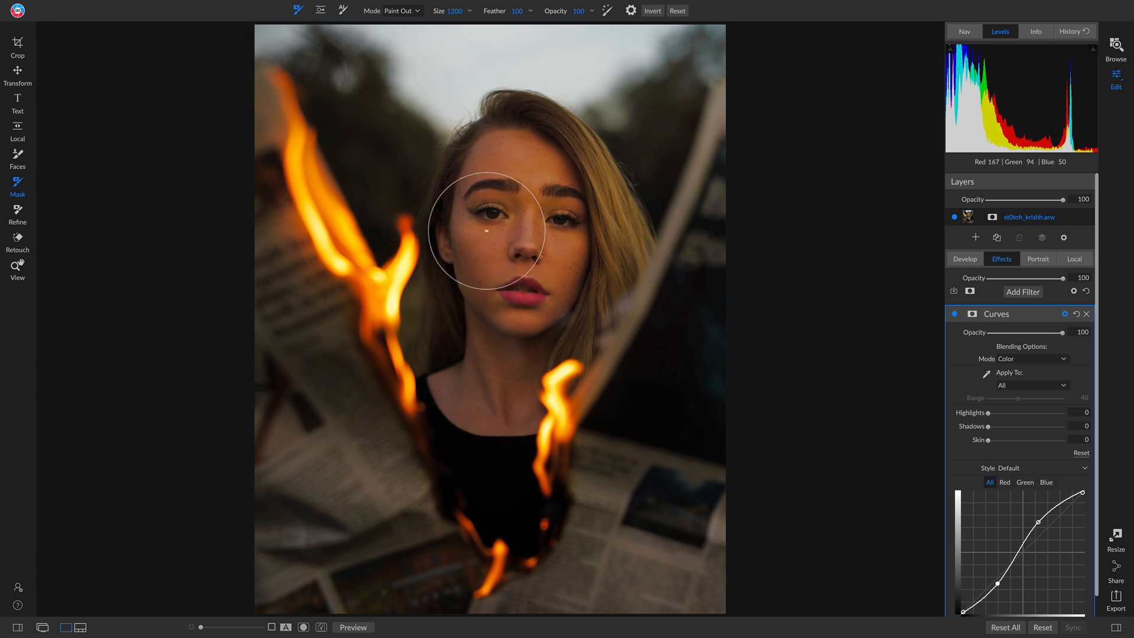
{"action": "key", "text": "bracketleft"}
{"action": "key", "text": "bracketleft"}
{"action": "key", "text": "bracketleft"}
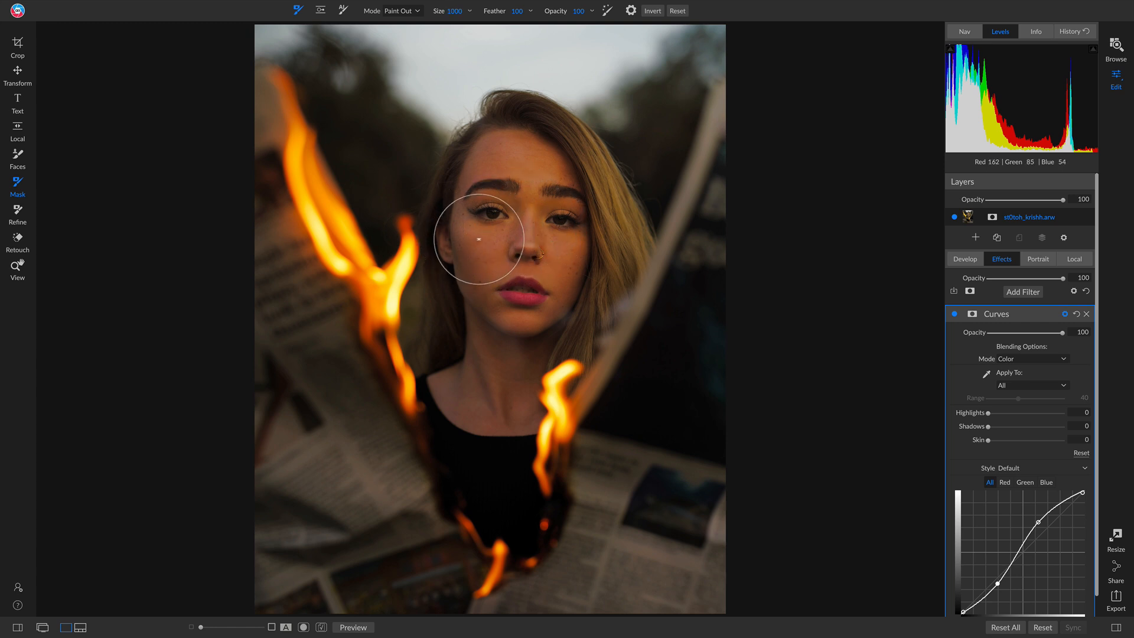
{"action": "mouse_move", "coordinate": [467, 233]}
{"action": "left_mouse_down"}
{"action": "mouse_move", "coordinate": [480, 177]}
{"action": "mouse_move", "coordinate": [507, 148]}
{"action": "mouse_move", "coordinate": [542, 139]}
{"action": "mouse_move", "coordinate": [577, 167]}
{"action": "mouse_move", "coordinate": [605, 264]}
{"action": "mouse_move", "coordinate": [590, 223]}
{"action": "mouse_move", "coordinate": [503, 205]}
{"action": "mouse_move", "coordinate": [562, 212]}
{"action": "mouse_move", "coordinate": [541, 256]}
{"action": "mouse_move", "coordinate": [472, 304]}
{"action": "mouse_move", "coordinate": [572, 249]}
{"action": "mouse_move", "coordinate": [590, 280]}
{"action": "mouse_move", "coordinate": [516, 305]}
{"action": "mouse_move", "coordinate": [491, 349]}
{"action": "mouse_move", "coordinate": [506, 397]}
{"action": "mouse_move", "coordinate": [471, 380]}
{"action": "mouse_move", "coordinate": [463, 253]}
{"action": "mouse_move", "coordinate": [535, 178]}
{"action": "mouse_move", "coordinate": [578, 172]}
{"action": "mouse_move", "coordinate": [610, 258]}
{"action": "mouse_move", "coordinate": [573, 316]}
{"action": "mouse_move", "coordinate": [517, 337]}
{"action": "mouse_move", "coordinate": [500, 393]}
{"action": "left_mouse_up"}
Paint the Curves filter out of the forehead and the middle of the face with a size 700 brush.
{"action": "key", "text": "bracketleft"}
{"action": "key", "text": "bracketleft"}
{"action": "key", "text": "bracketleft"}
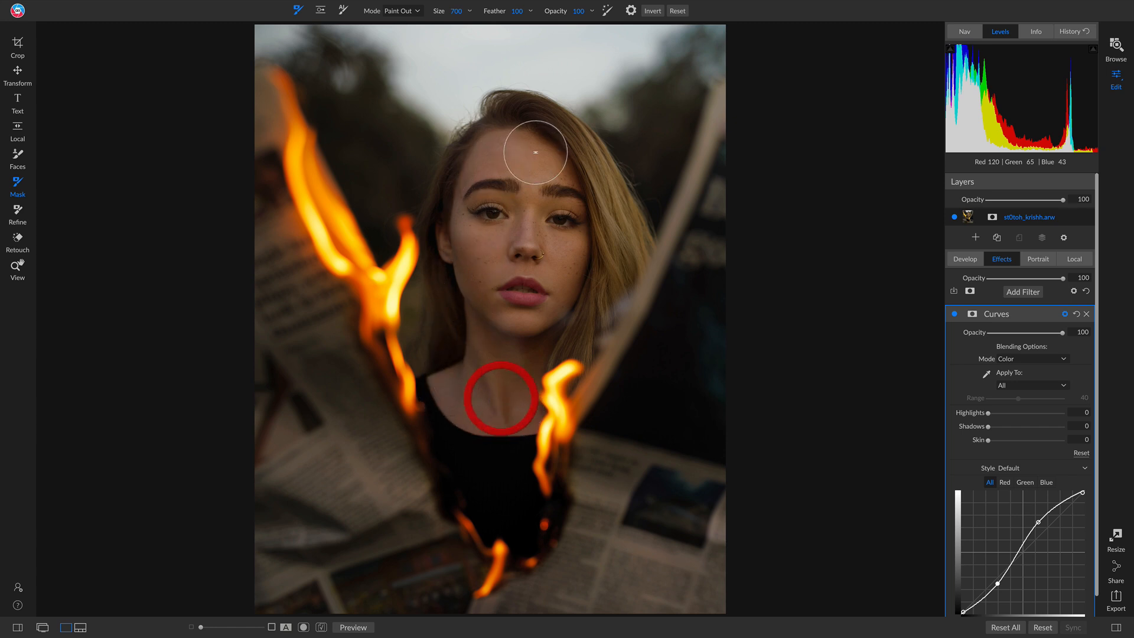
{"action": "mouse_move", "coordinate": [518, 162]}
{"action": "left_mouse_down"}
{"action": "mouse_move", "coordinate": [564, 222]}
{"action": "mouse_move", "coordinate": [559, 258]}
{"action": "mouse_move", "coordinate": [532, 297]}
{"action": "mouse_move", "coordinate": [500, 262]}
{"action": "mouse_move", "coordinate": [509, 207]}
{"action": "mouse_move", "coordinate": [562, 179]}
{"action": "mouse_move", "coordinate": [580, 200]}
{"action": "mouse_move", "coordinate": [571, 233]}
{"action": "mouse_move", "coordinate": [522, 263]}
{"action": "mouse_move", "coordinate": [519, 225]}
{"action": "left_mouse_up"}
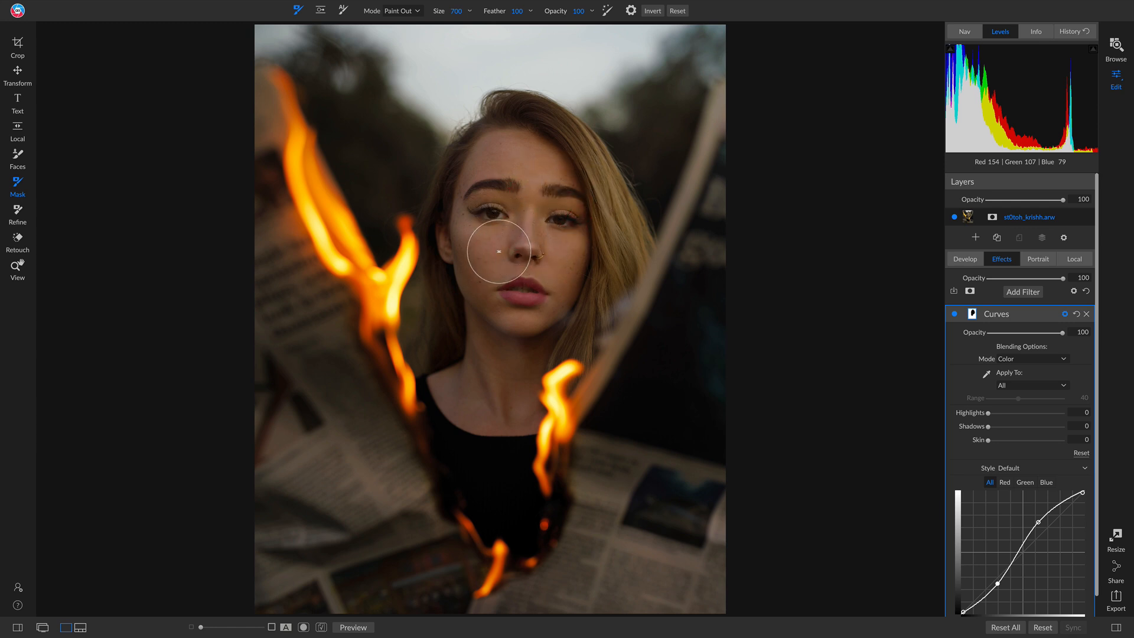
{"action": "left_click", "coordinate": [520, 236]}
Add a second Curves filter and raise the middle of its curve to Out 172, judging the brightness at 100% on the face.
{"action": "left_click", "coordinate": [1023, 291]}
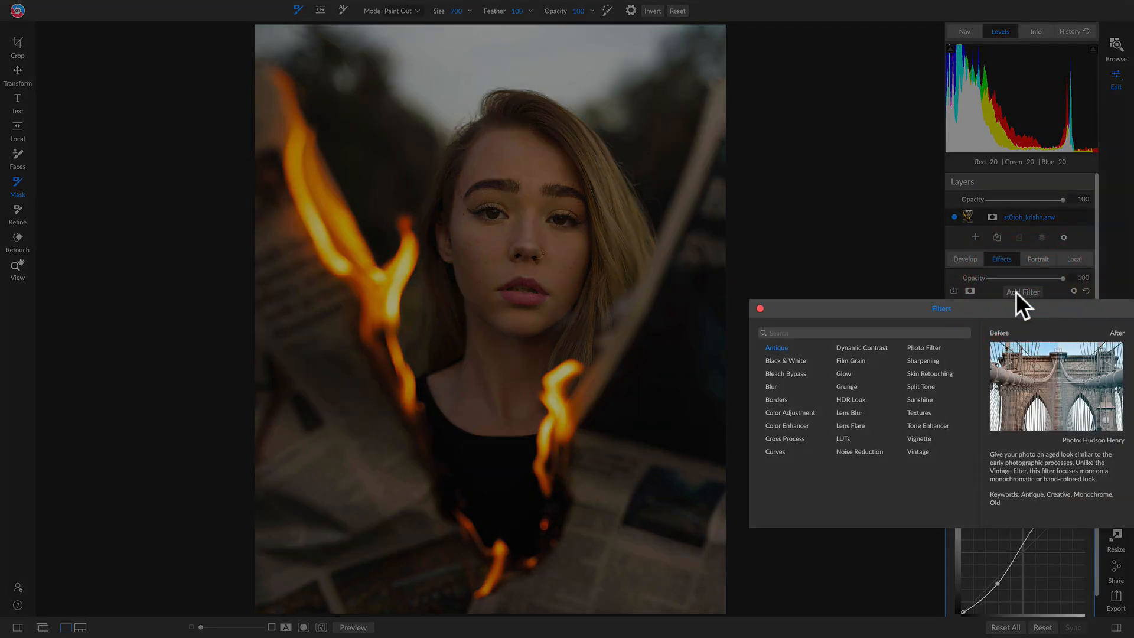
{"action": "left_click", "coordinate": [775, 451]}
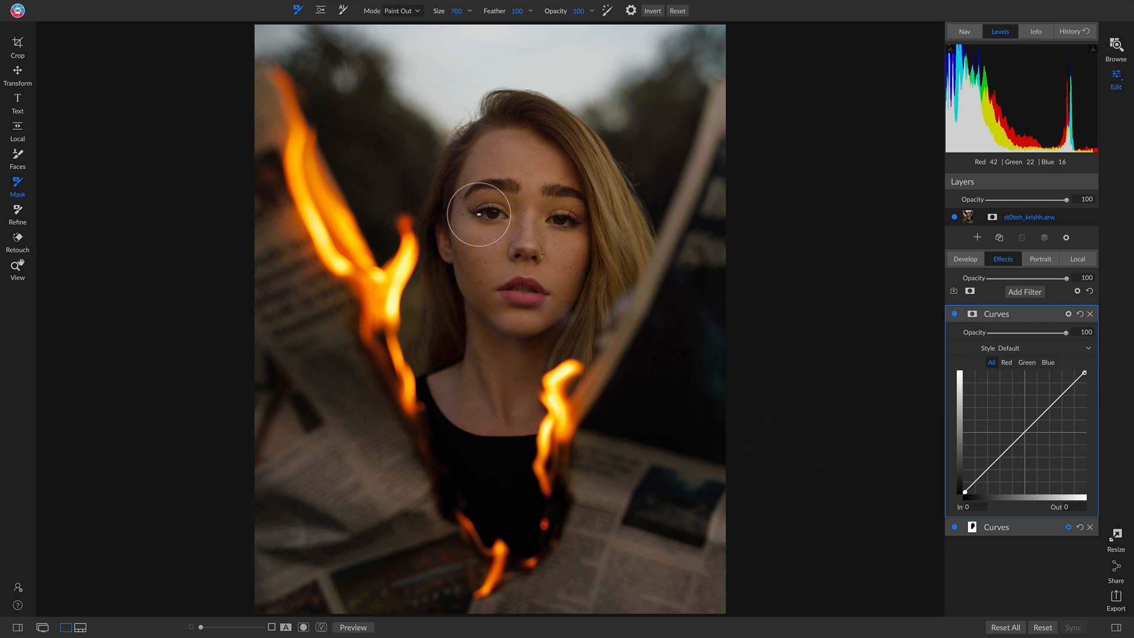
{"action": "key", "text": "z"}
{"action": "left_click", "coordinate": [504, 209]}
{"action": "left_click_drag", "start_coordinate": [565, 225], "coordinate": [521, 206]}
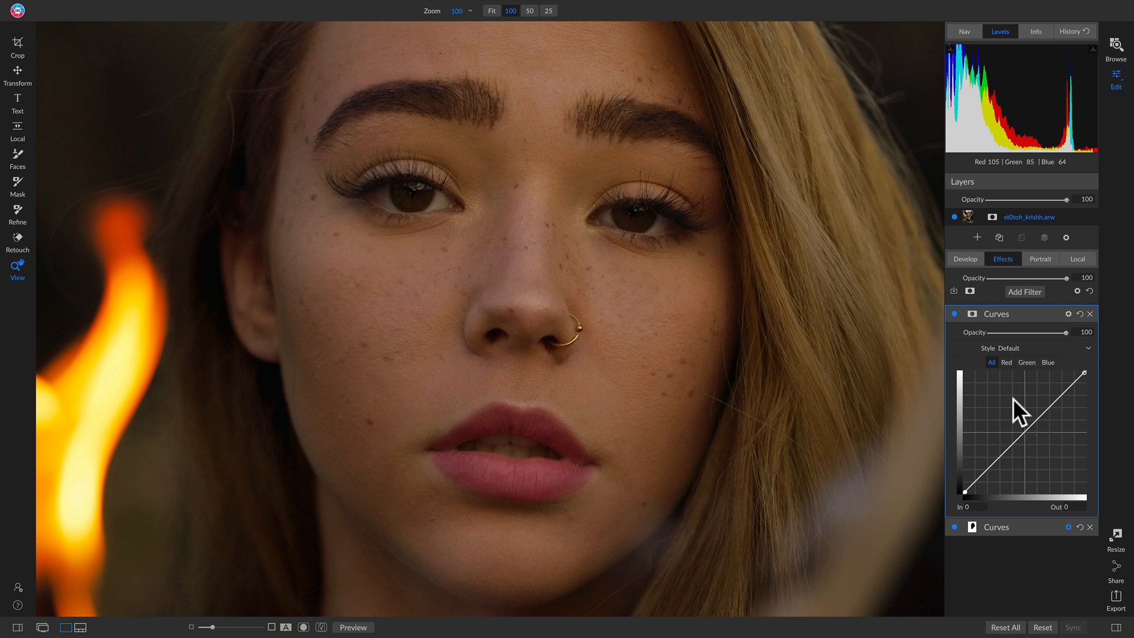
{"action": "left_click", "coordinate": [1025, 435]}
{"action": "left_click_drag", "start_coordinate": [1025, 435], "coordinate": [1025, 410]}
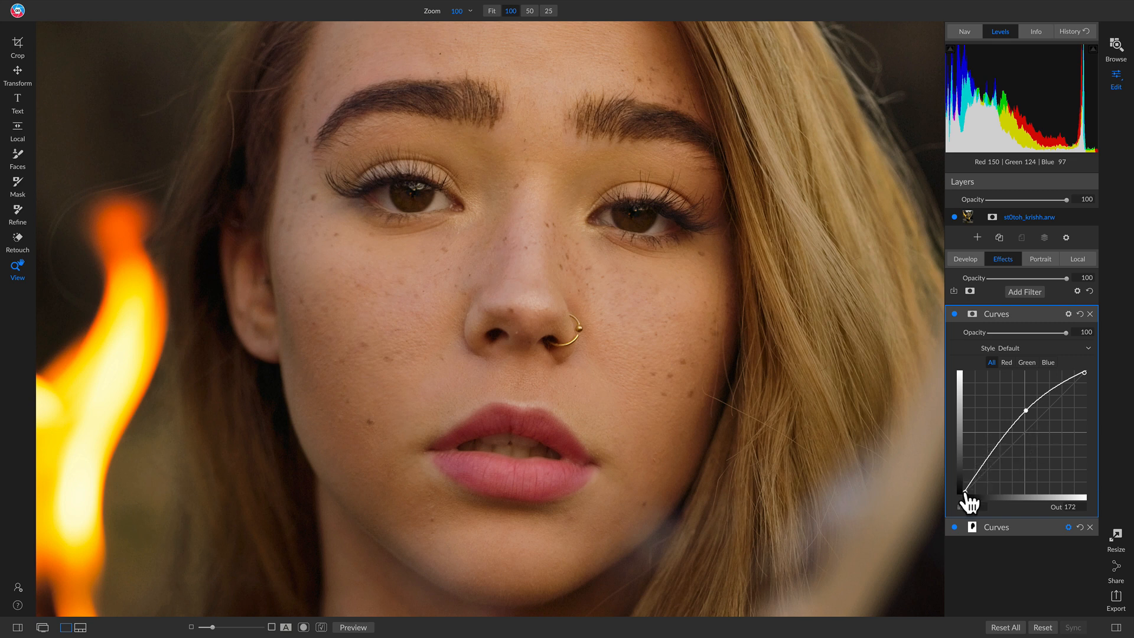
Set the new curve's black point to In 6, Out 4 and compare the filter off and on at full view.
{"action": "mouse_move", "coordinate": [969, 503]}
{"action": "left_mouse_down"}
{"action": "mouse_move", "coordinate": [970, 489]}
{"action": "mouse_move", "coordinate": [951, 492]}
{"action": "mouse_move", "coordinate": [967, 493]}
{"action": "left_mouse_up"}
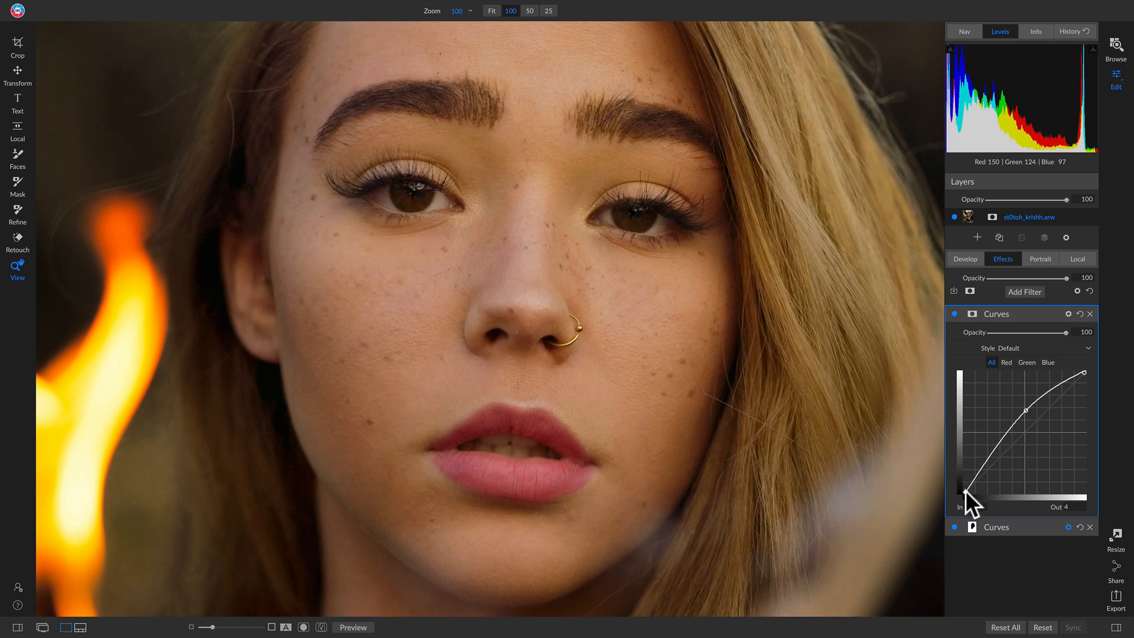
{"action": "left_click", "coordinate": [557, 347]}
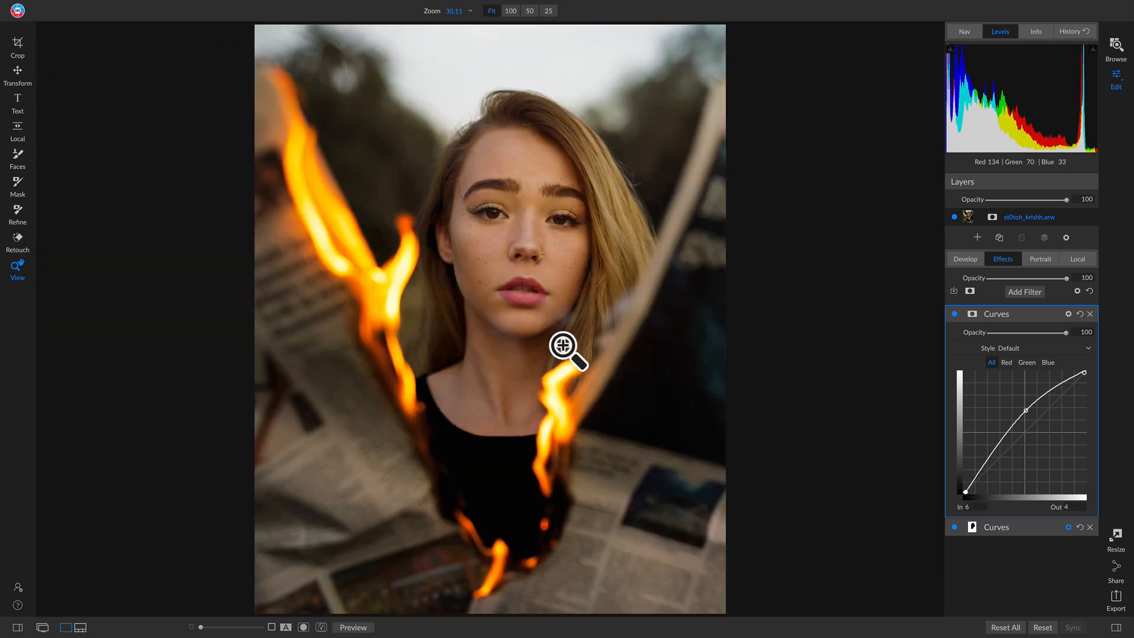
{"action": "left_click", "coordinate": [954, 314]}
{"action": "left_click", "coordinate": [954, 313]}
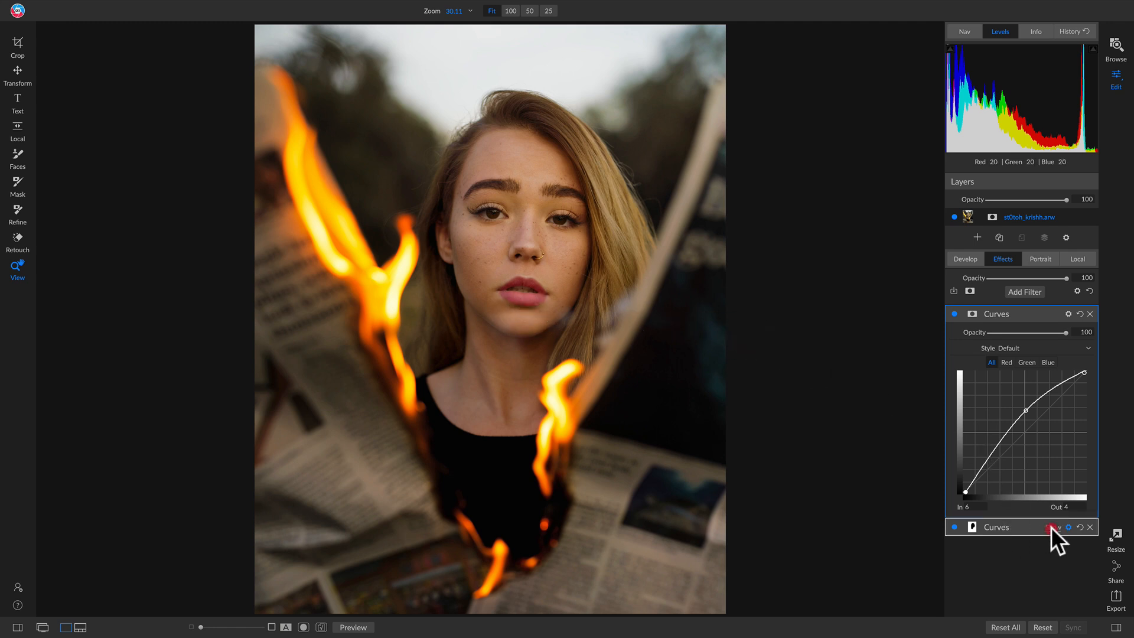
Copy the painted face mask from the first Curves filter.
{"action": "left_click", "coordinate": [1051, 527]}
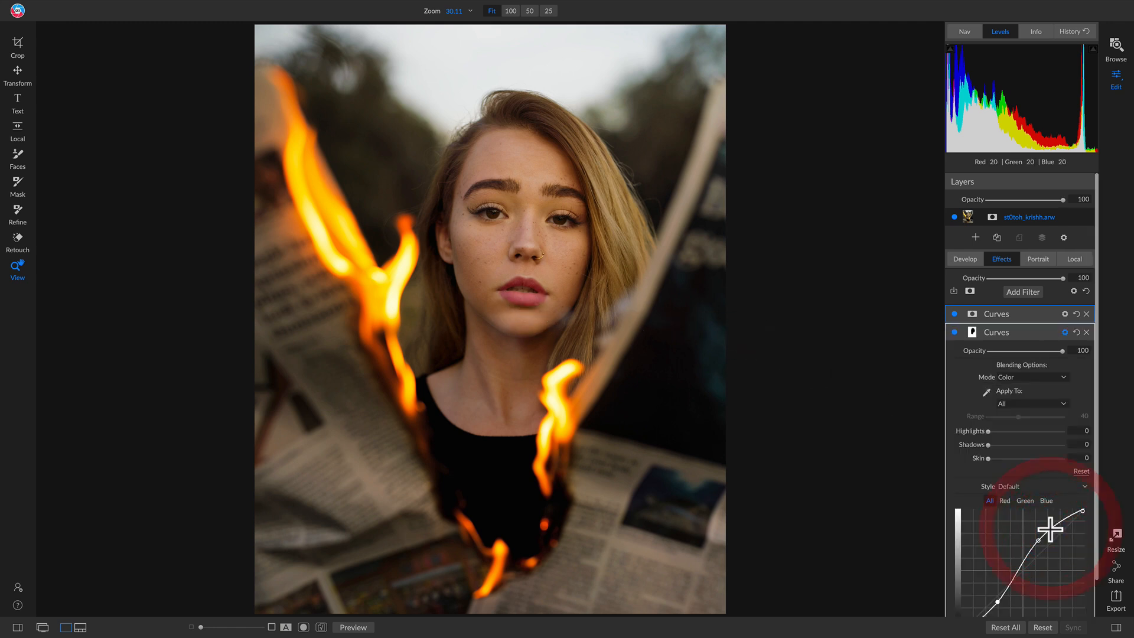
{"action": "left_click", "coordinate": [973, 332]}
{"action": "left_click", "coordinate": [1073, 370]}
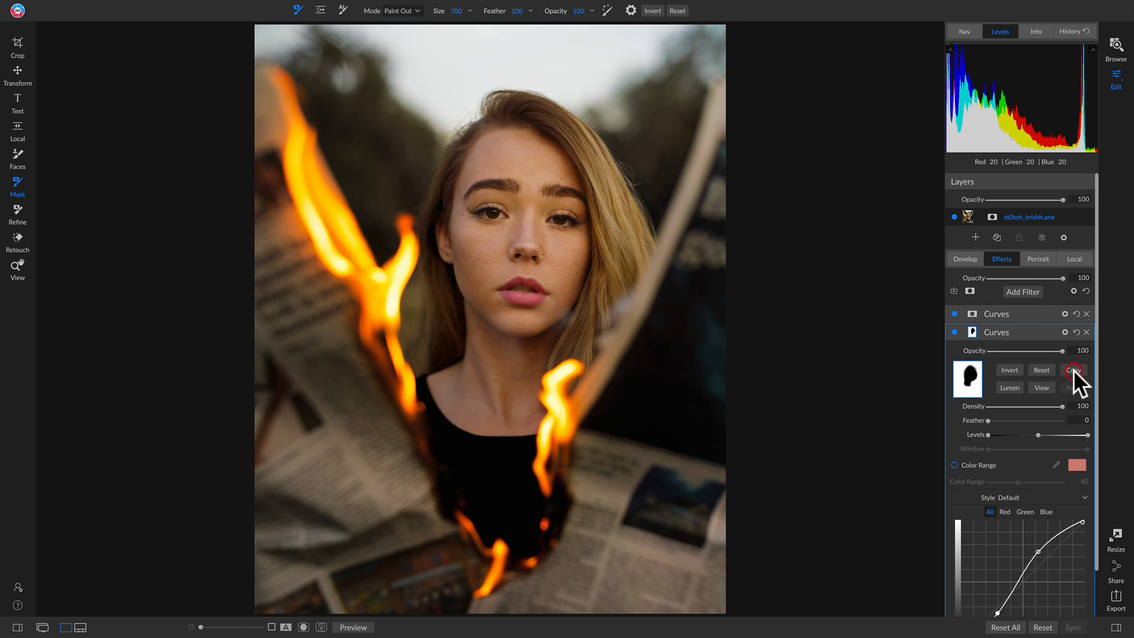
Open the mask options of the second Curves filter and rename the filter Face Curvve.
{"action": "left_click", "coordinate": [971, 313]}
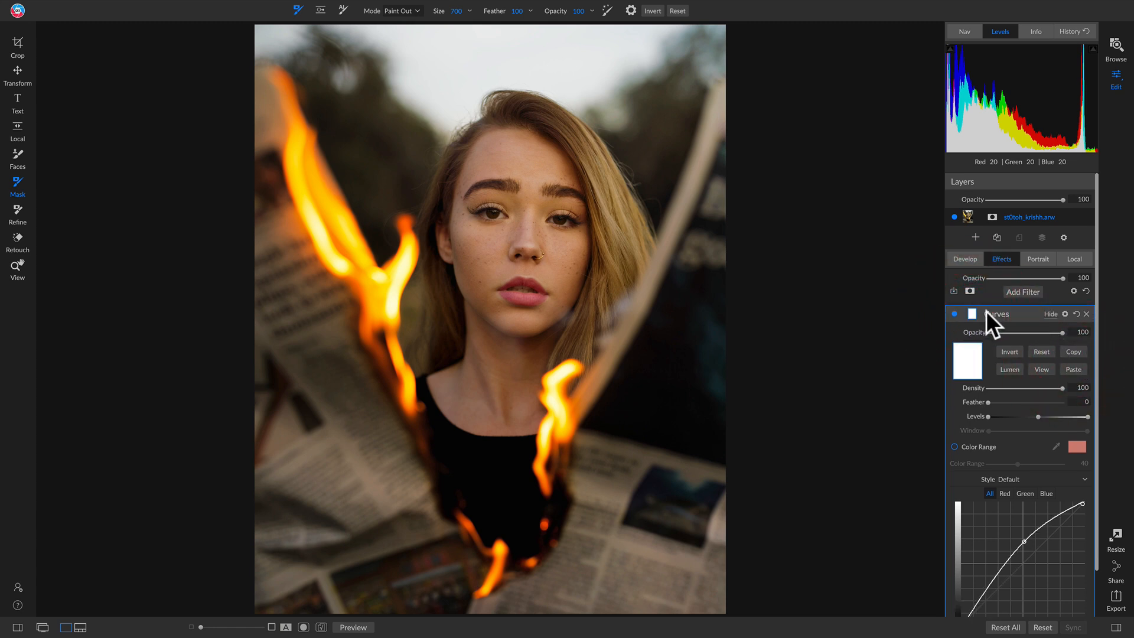
{"action": "double_click", "coordinate": [987, 313]}
{"action": "type", "text": "Face Curvve"}
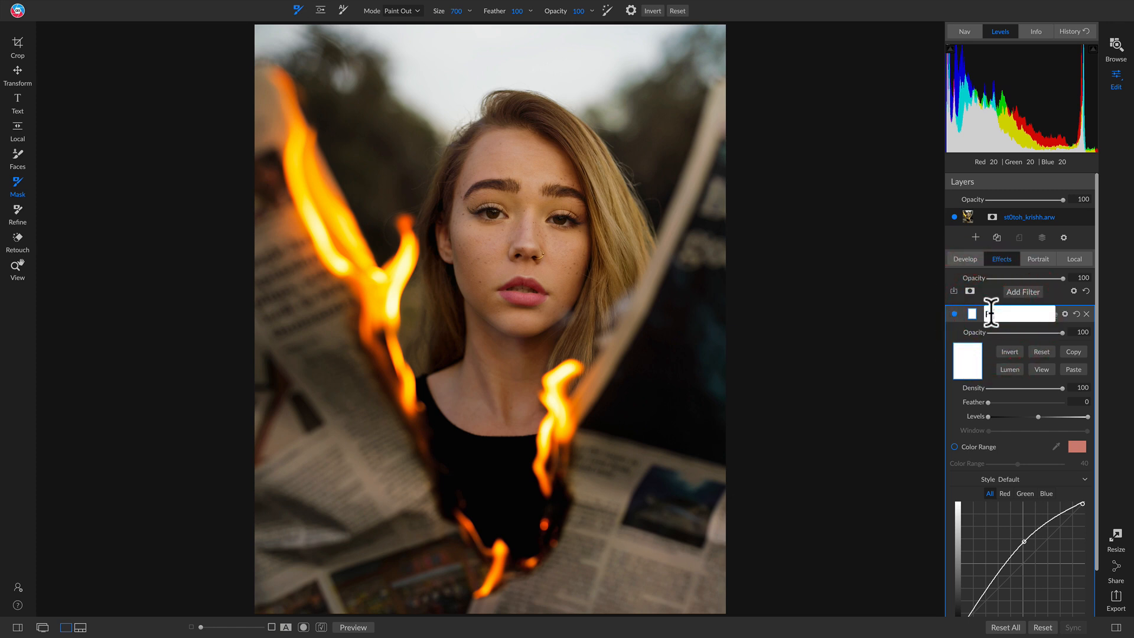
{"action": "key", "text": "Return"}
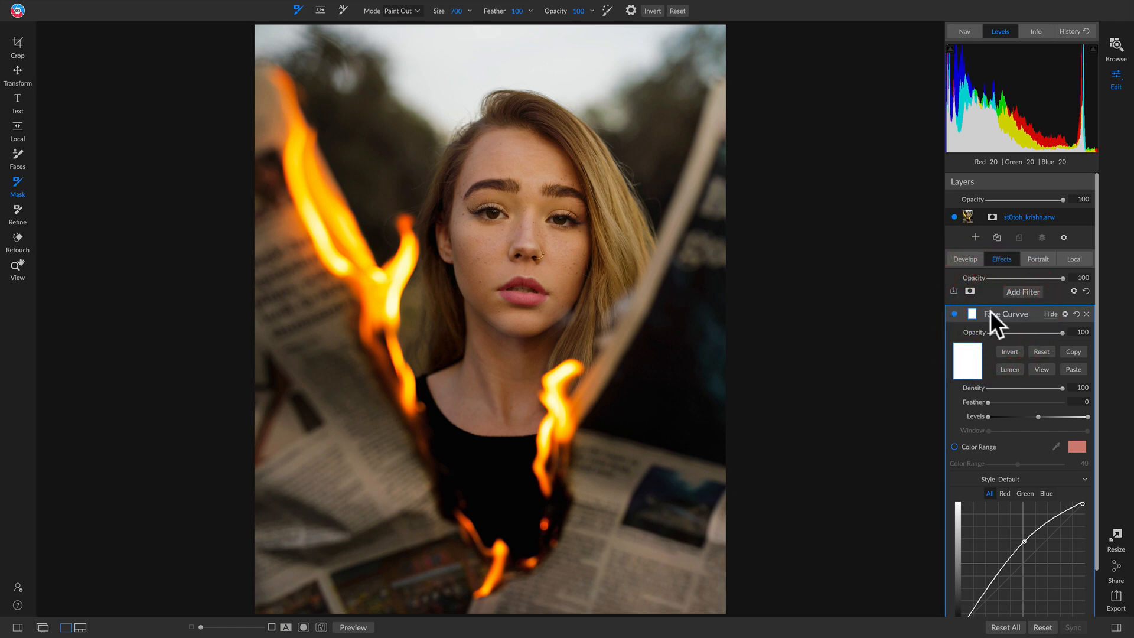
Paste the copied mask into Face Curvve and invert it so the brightening affects only the face and neck.
{"action": "left_click", "coordinate": [1073, 370]}
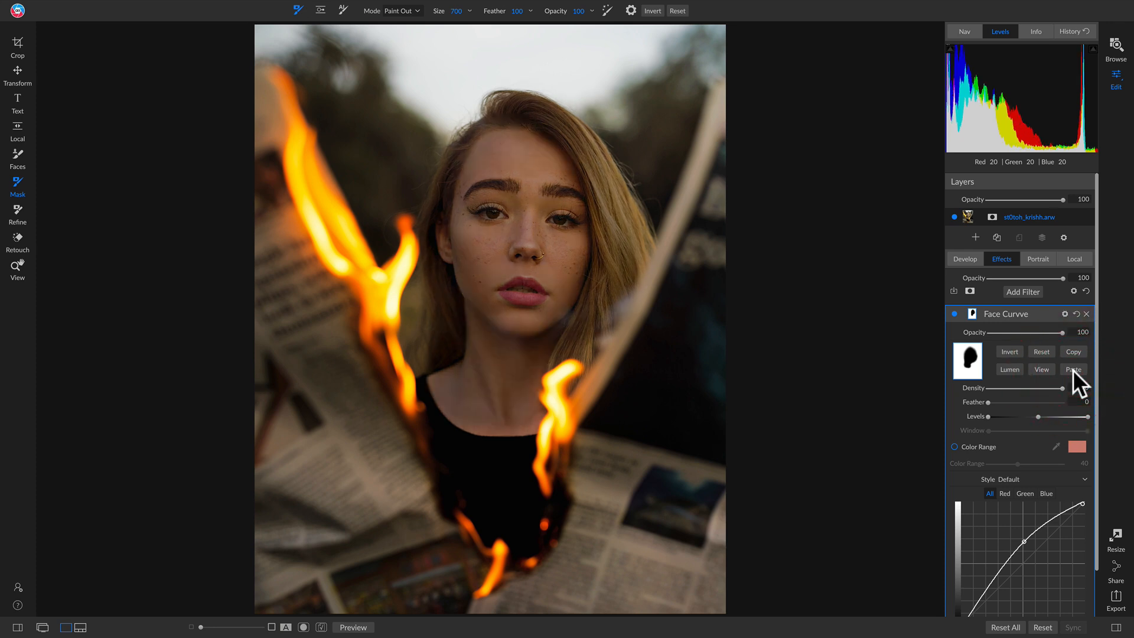
{"action": "left_click", "coordinate": [1010, 352]}
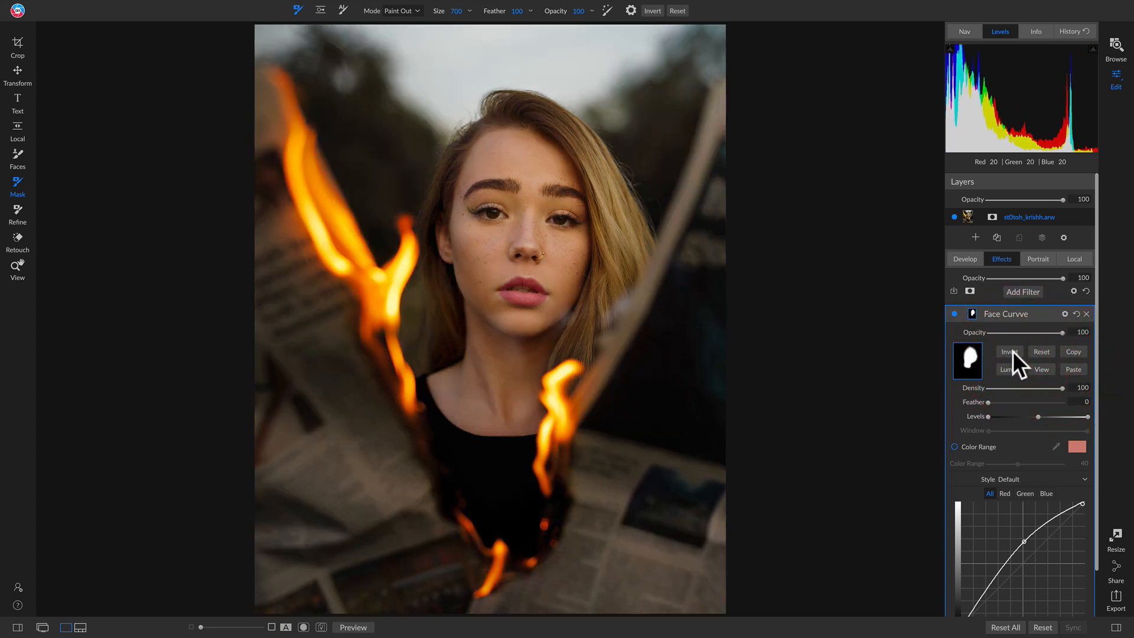
Compare the portrait with the Face Curvve filter off and on.
{"action": "left_click", "coordinate": [955, 315]}
{"action": "left_click", "coordinate": [956, 314]}
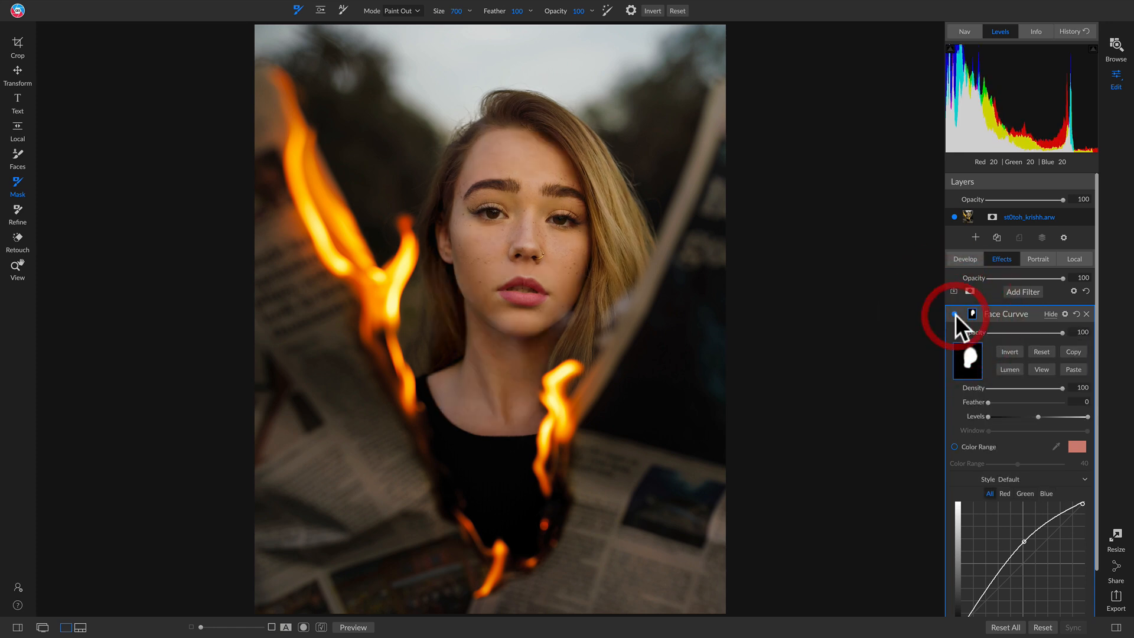
{"action": "left_click", "coordinate": [955, 314]}
{"action": "left_click", "coordinate": [956, 315]}
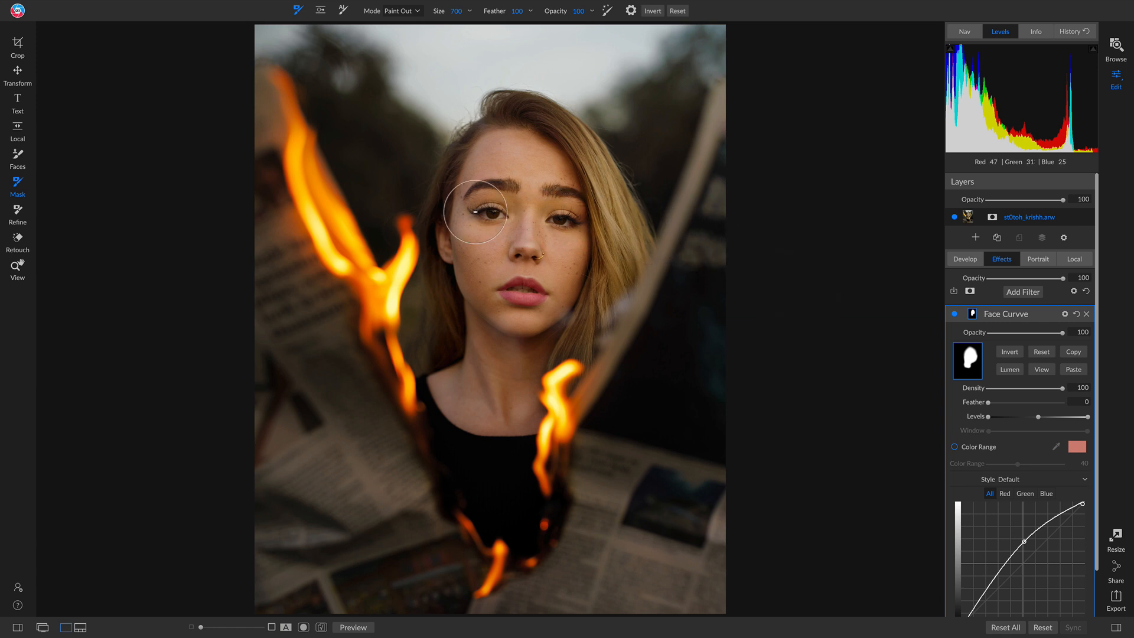
Add a new local adjustment named eyes and apply the Magic Eye Fixer style to it.
{"action": "left_click", "coordinate": [1074, 257]}
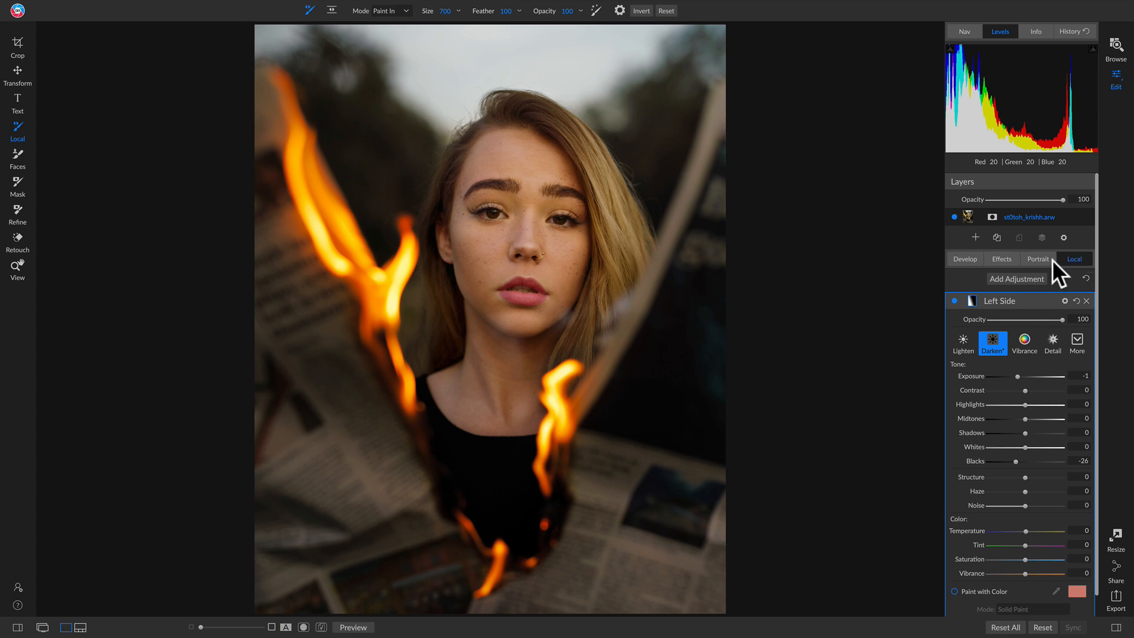
{"action": "left_click", "coordinate": [1012, 275]}
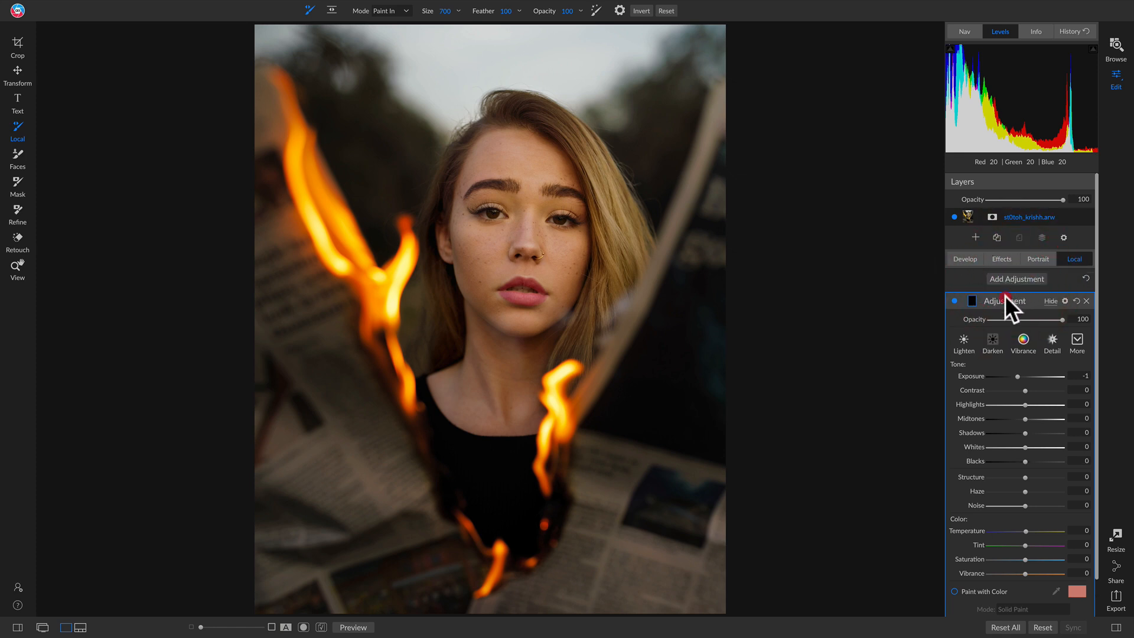
{"action": "double_click", "coordinate": [1006, 298]}
{"action": "type", "text": "dyes"}
{"action": "key", "text": "Return"}
{"action": "double_click", "coordinate": [1005, 299]}
{"action": "type", "text": "eyes"}
{"action": "key", "text": "Return"}
{"action": "left_click", "coordinate": [1076, 337]}
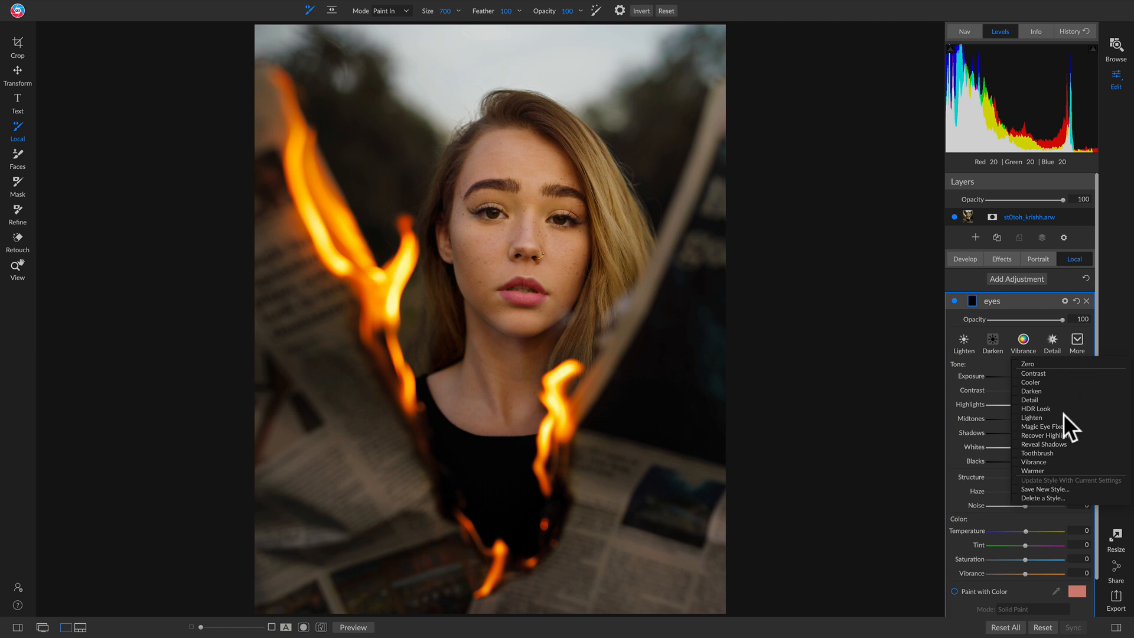
{"action": "left_click", "coordinate": [1041, 426]}
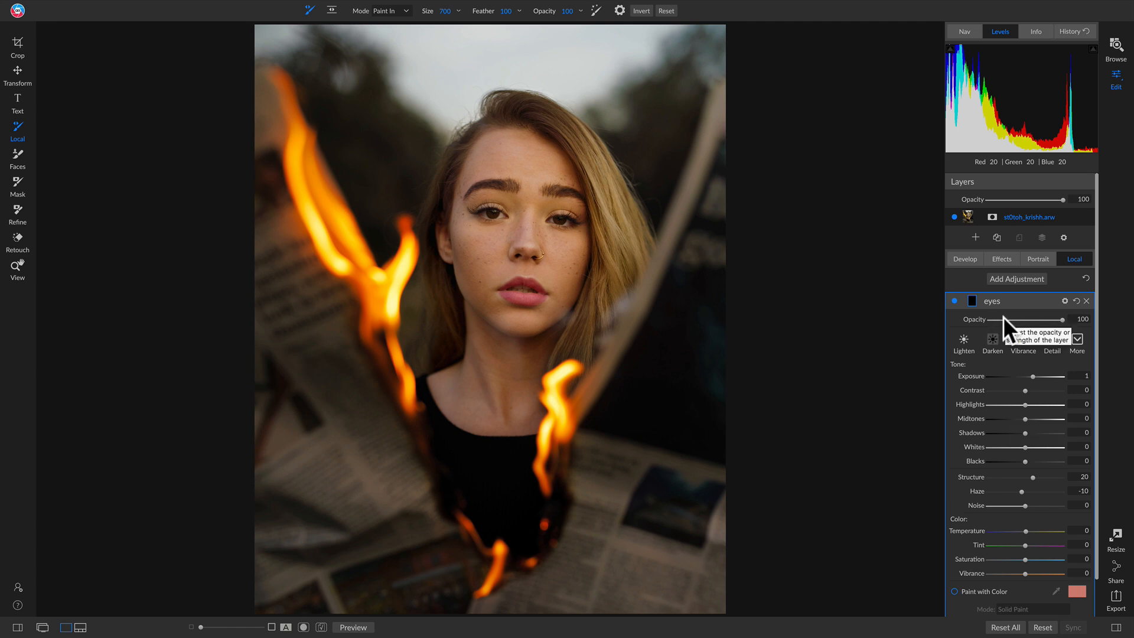
Paint the eyes adjustment over both irises with a size 80 brush at 100% zoom.
{"action": "key", "text": "z"}
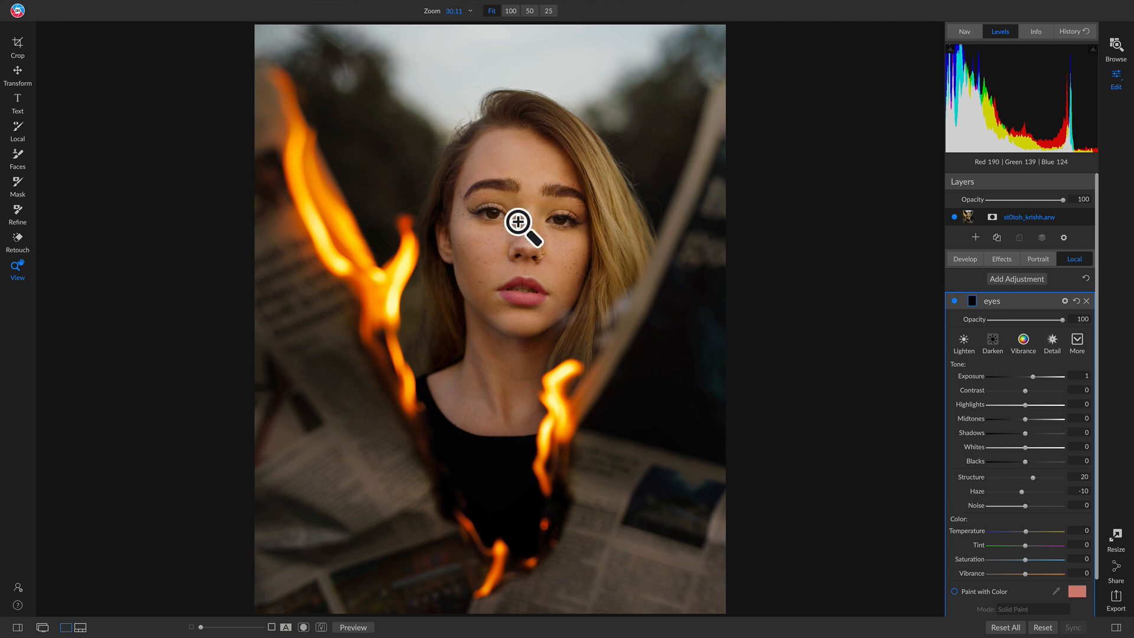
{"action": "left_click", "coordinate": [524, 225]}
{"action": "left_click_drag", "start_coordinate": [555, 228], "coordinate": [470, 270]}
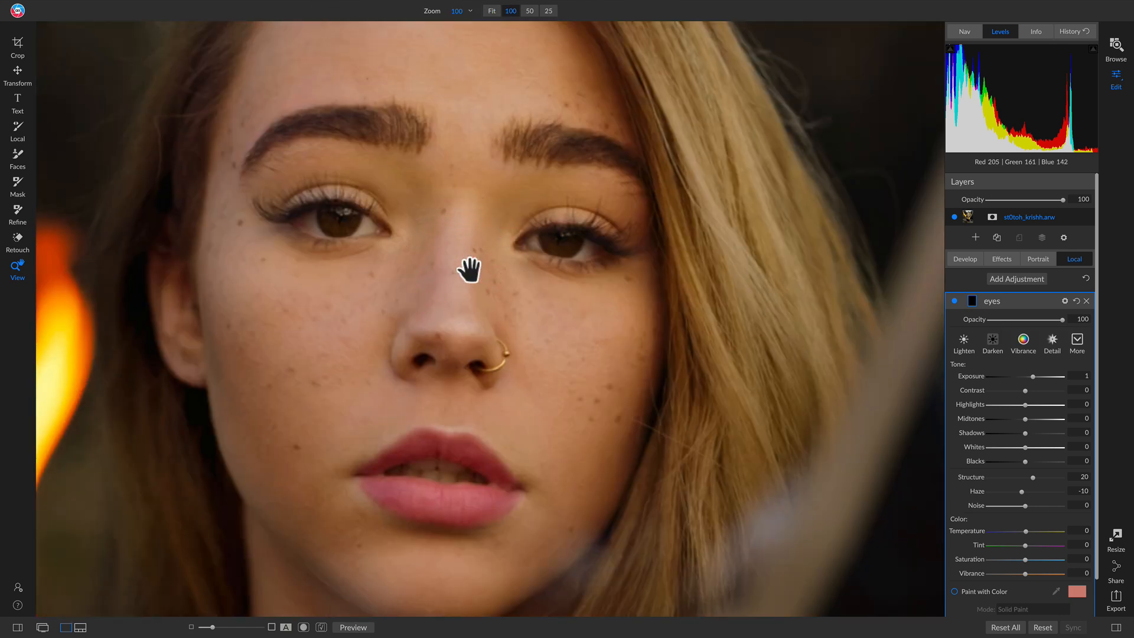
{"action": "key", "text": "k"}
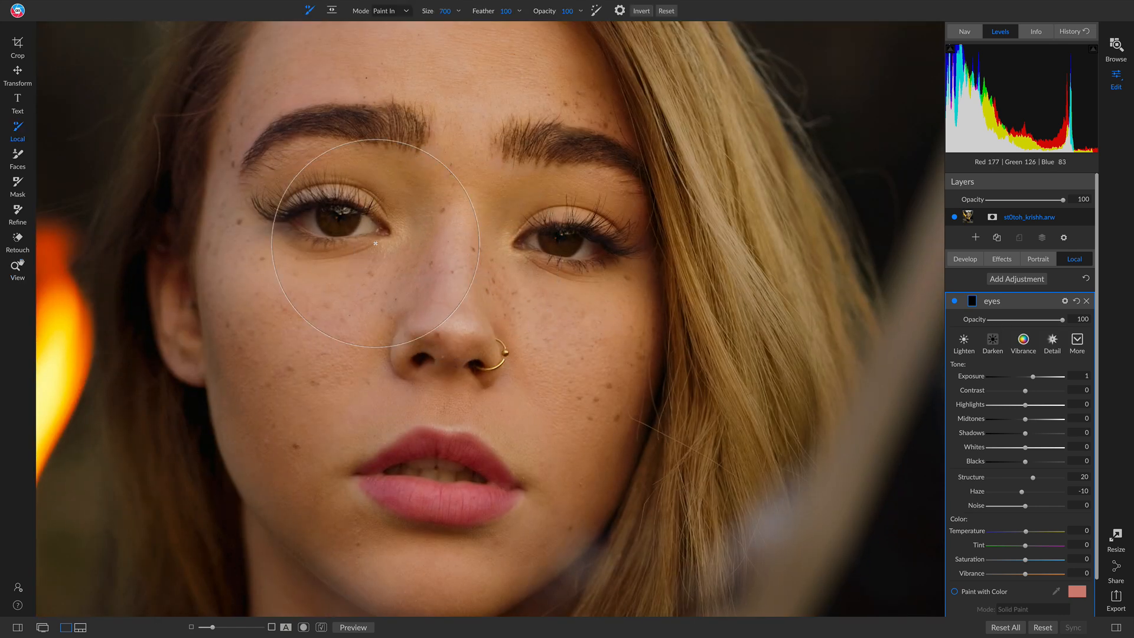
{"action": "key", "text": "bracketleft"}
{"action": "key", "text": "bracketleft"}
{"action": "key", "text": "bracketleft"}
{"action": "key", "text": "bracketleft"}
{"action": "key", "text": "bracketleft"}
{"action": "key", "text": "bracketleft"}
{"action": "key", "text": "bracketleft"}
{"action": "key", "text": "bracketleft"}
{"action": "key", "text": "bracketleft"}
{"action": "key", "text": "bracketleft"}
{"action": "key", "text": "bracketleft"}
{"action": "mouse_move", "coordinate": [312, 218]}
{"action": "left_mouse_down"}
{"action": "mouse_move", "coordinate": [363, 216]}
{"action": "mouse_move", "coordinate": [370, 227]}
{"action": "mouse_move", "coordinate": [327, 225]}
{"action": "left_mouse_up"}
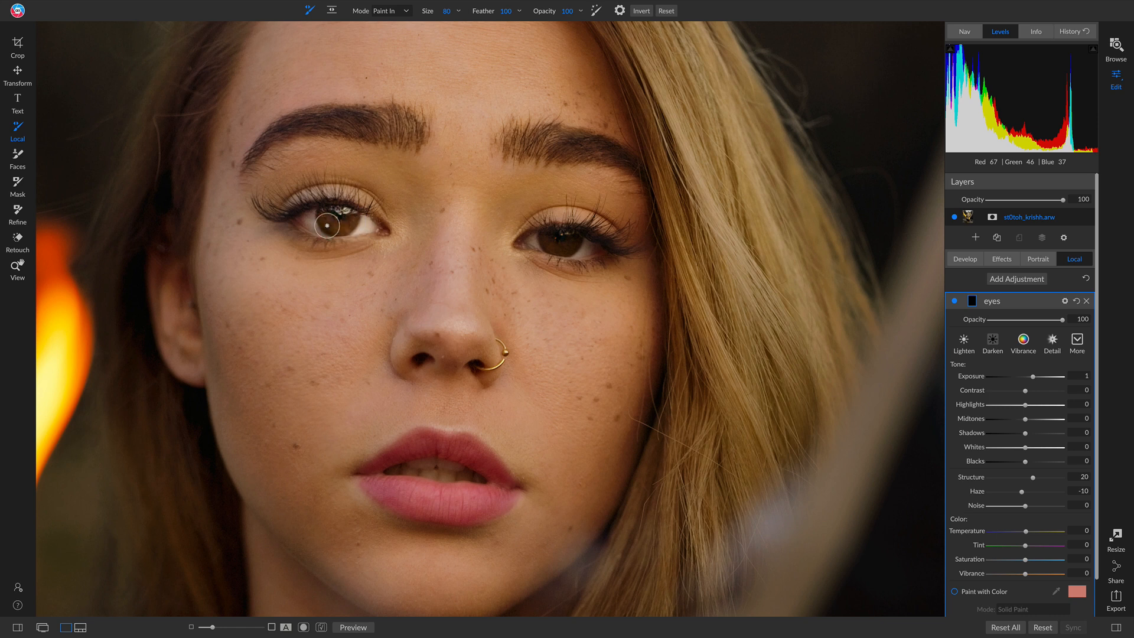
{"action": "left_click", "coordinate": [321, 225]}
{"action": "mouse_move", "coordinate": [539, 239]}
{"action": "left_mouse_down"}
{"action": "mouse_move", "coordinate": [593, 247]}
{"action": "mouse_move", "coordinate": [552, 244]}
{"action": "left_mouse_up"}
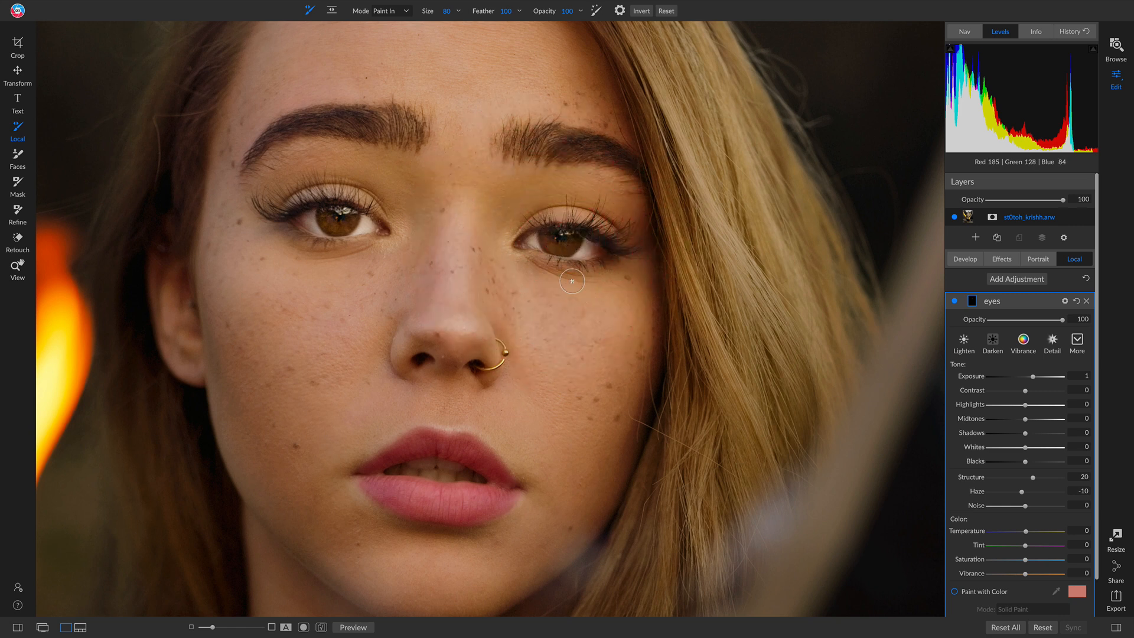
Lower the eyes adjustment's opacity to 49 and compare it off and on at full view.
{"action": "key", "text": "z"}
{"action": "left_click", "coordinate": [541, 278]}
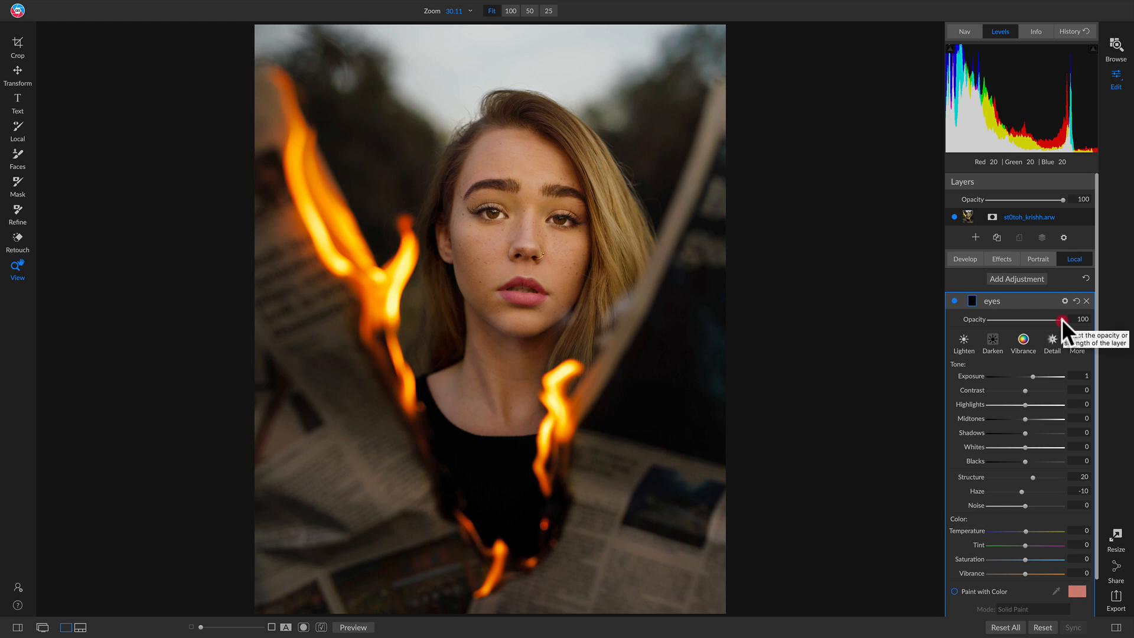
{"action": "left_click_drag", "start_coordinate": [1062, 319], "coordinate": [913, 320]}
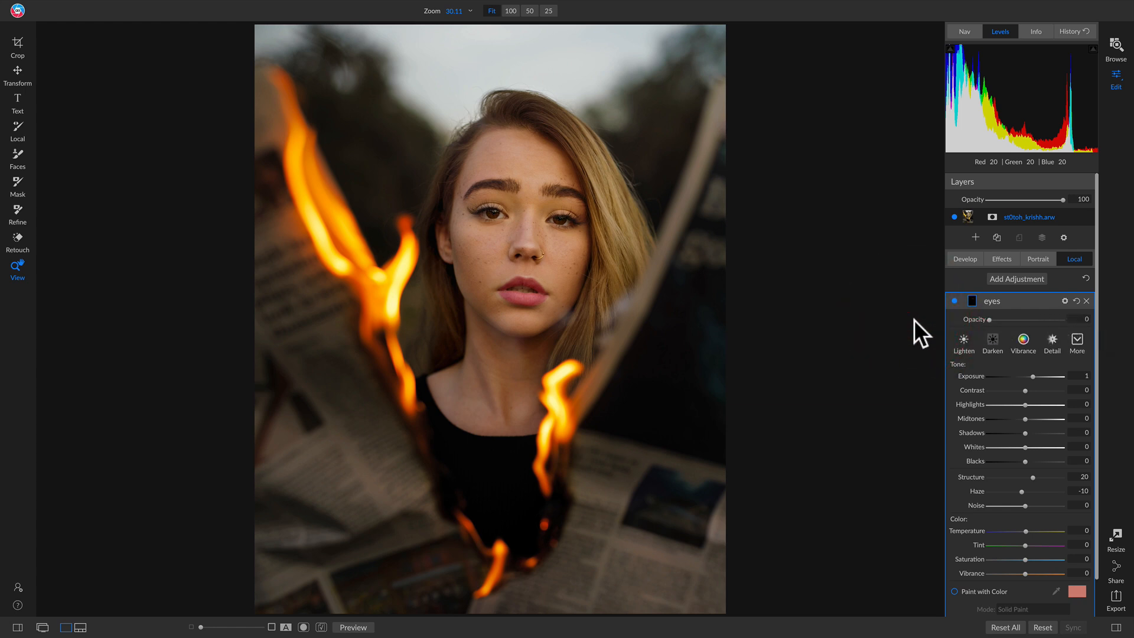
{"action": "left_click", "coordinate": [999, 320]}
{"action": "left_click", "coordinate": [1008, 320]}
{"action": "left_click", "coordinate": [1020, 320]}
{"action": "left_click", "coordinate": [1027, 319]}
{"action": "left_click", "coordinate": [955, 301]}
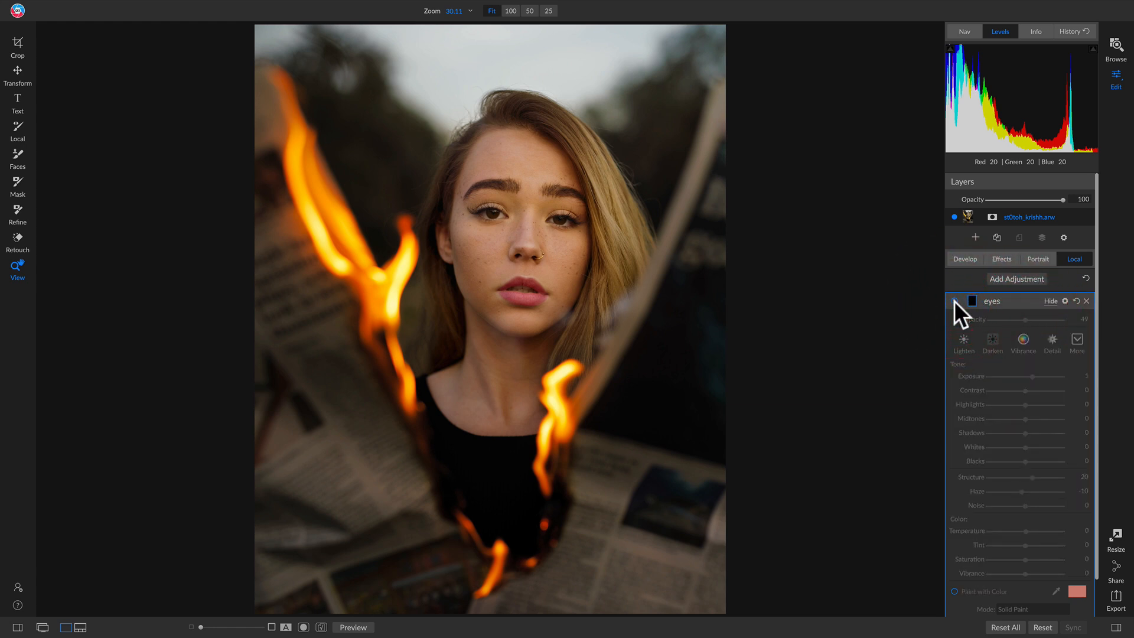
{"action": "left_click", "coordinate": [955, 301]}
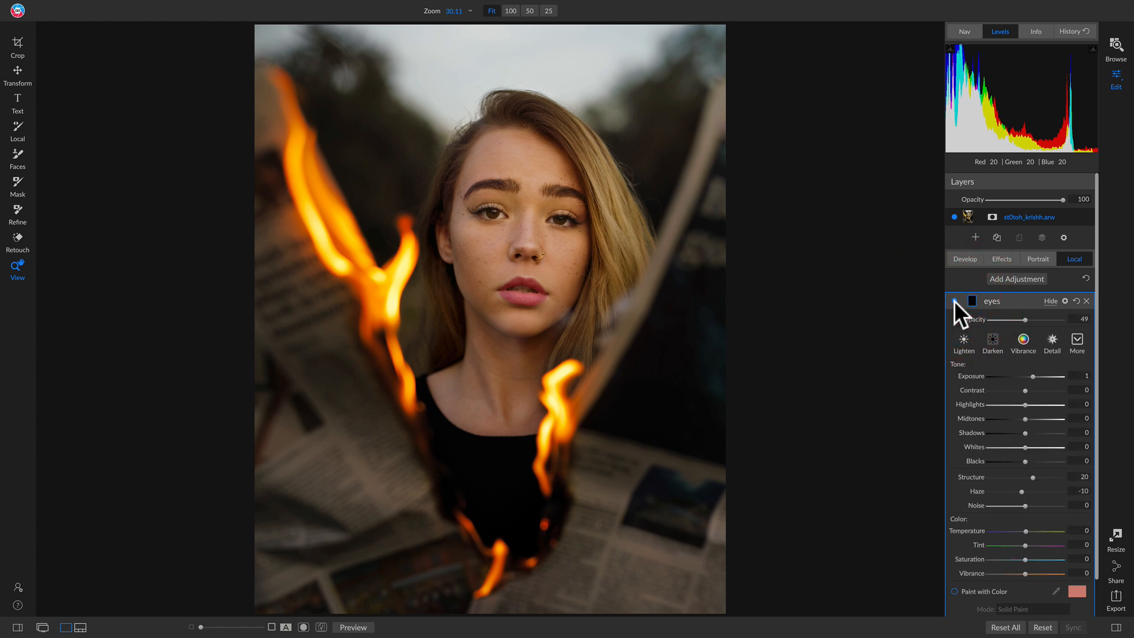
Cool the eyes adjustment to a temperature of -16 and compare it off and on.
{"action": "left_click", "coordinate": [1019, 530]}
{"action": "left_click", "coordinate": [953, 302]}
{"action": "left_click", "coordinate": [953, 302]}
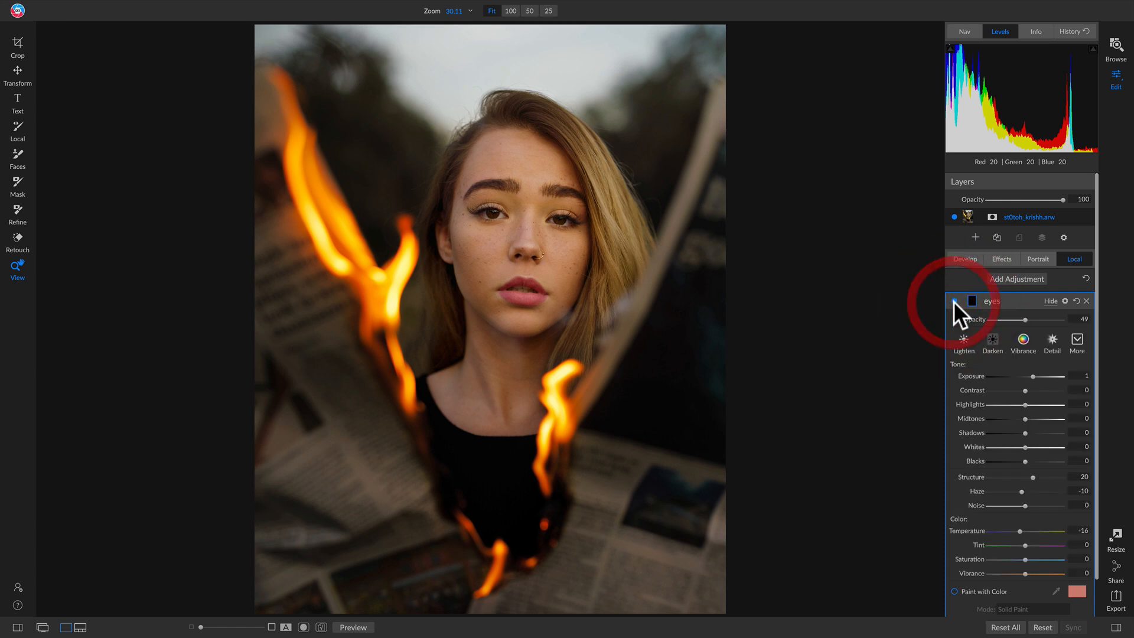
Set the eyes adjustment's opacity to 41, then check it off and on and against the original photo.
{"action": "left_click", "coordinate": [1019, 321]}
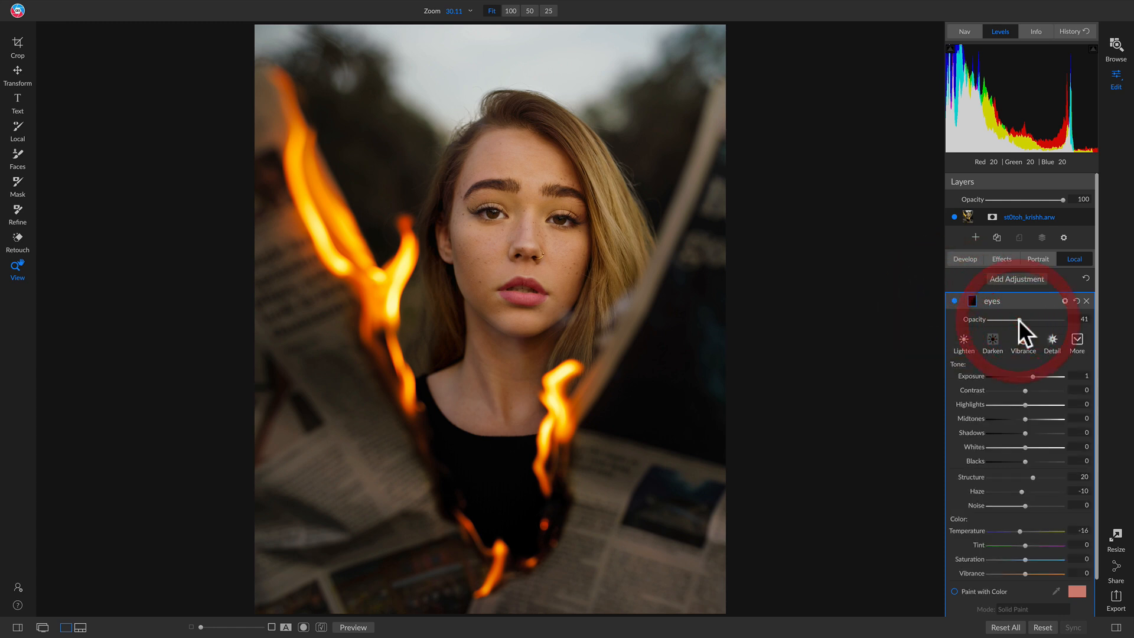
{"action": "left_click", "coordinate": [954, 301]}
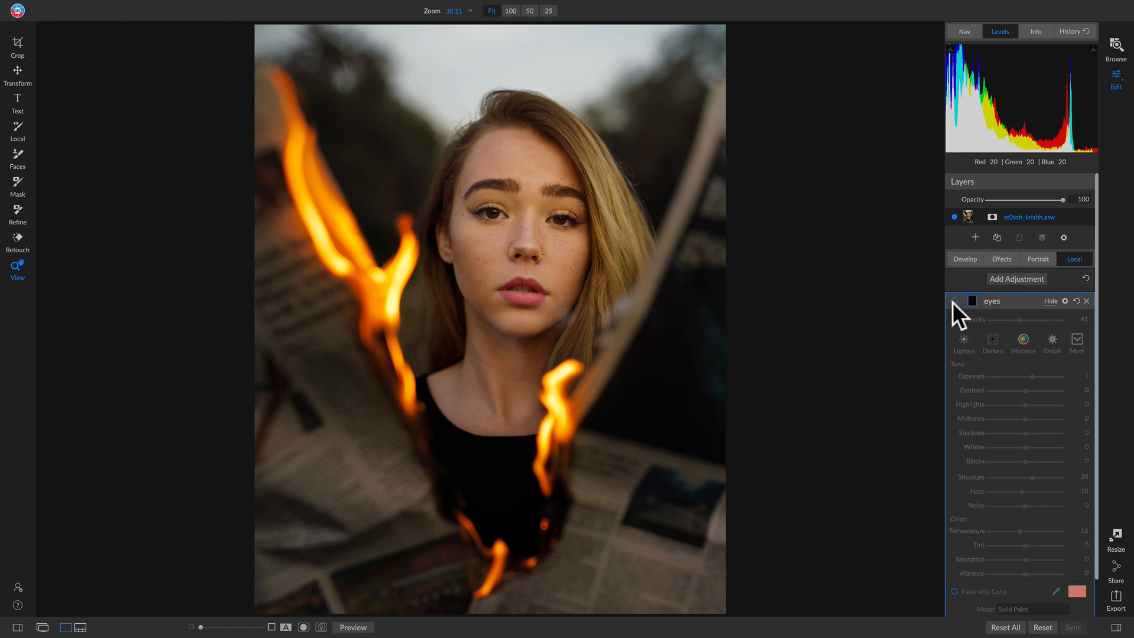
{"action": "left_click", "coordinate": [954, 301]}
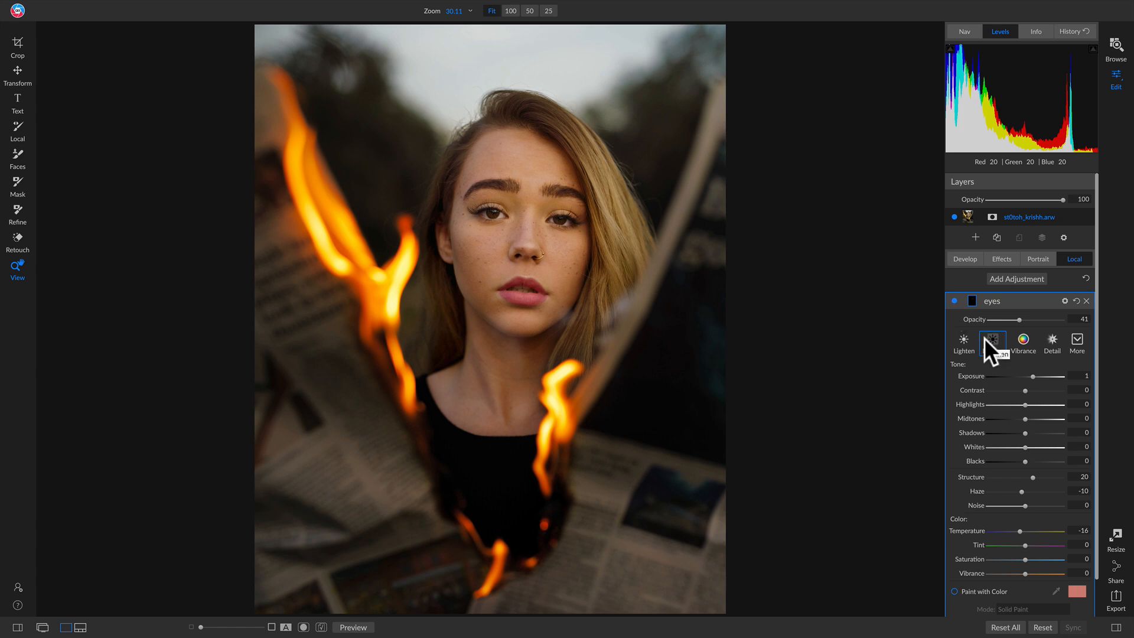
{"action": "key", "text": "p"}
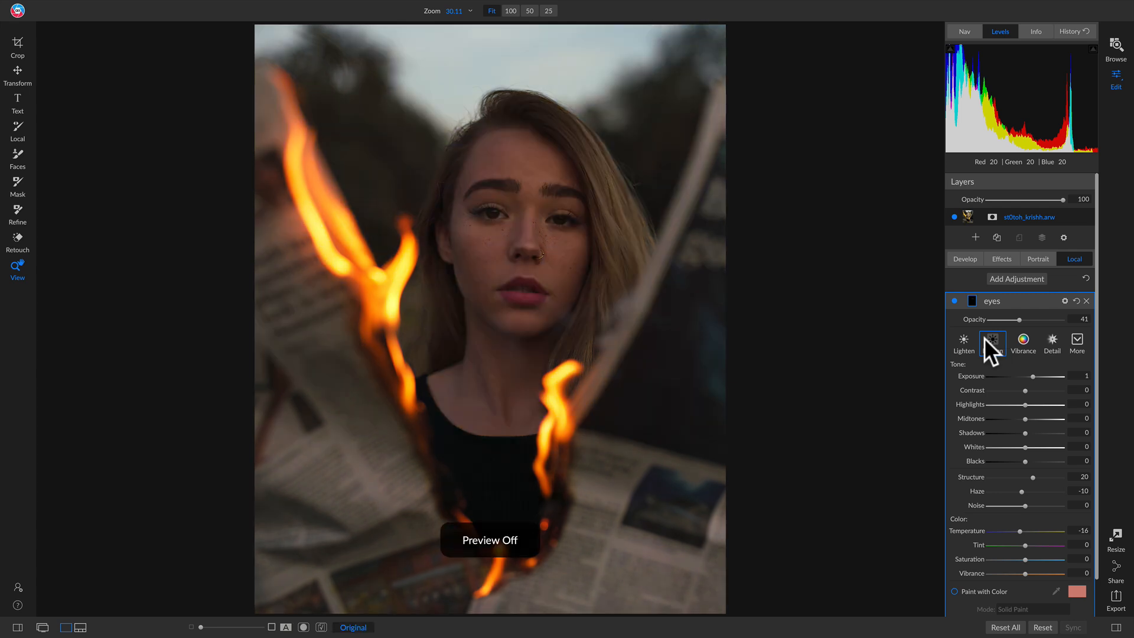
{"action": "key", "text": "p"}
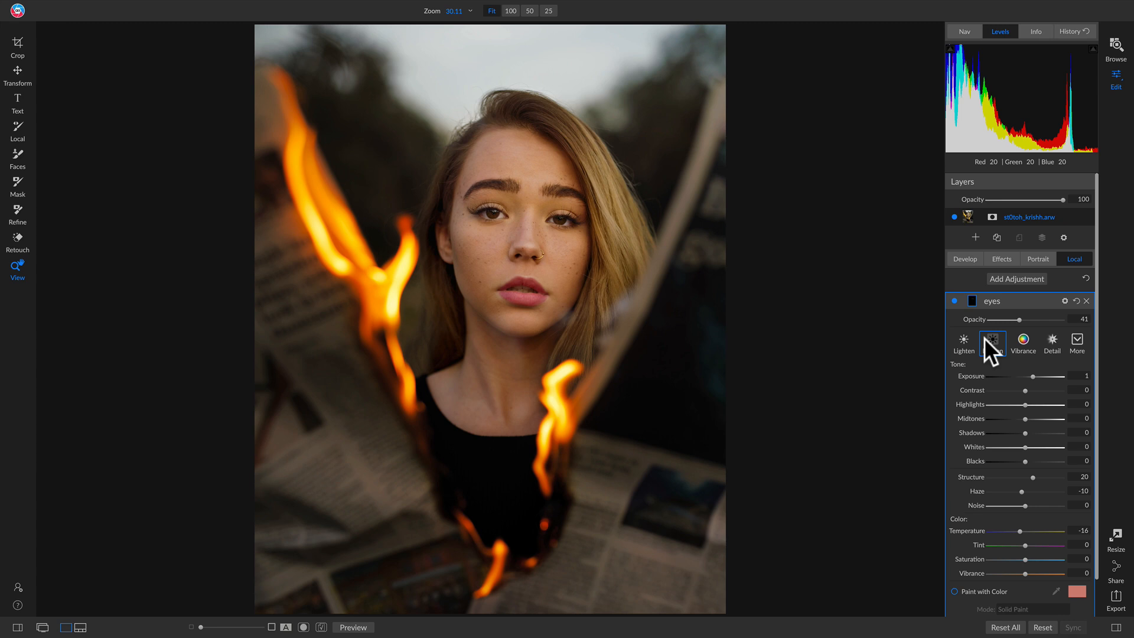
Add a Vignette filter to the effects and apply its Big Softy preset.
{"action": "left_click", "coordinate": [1000, 257]}
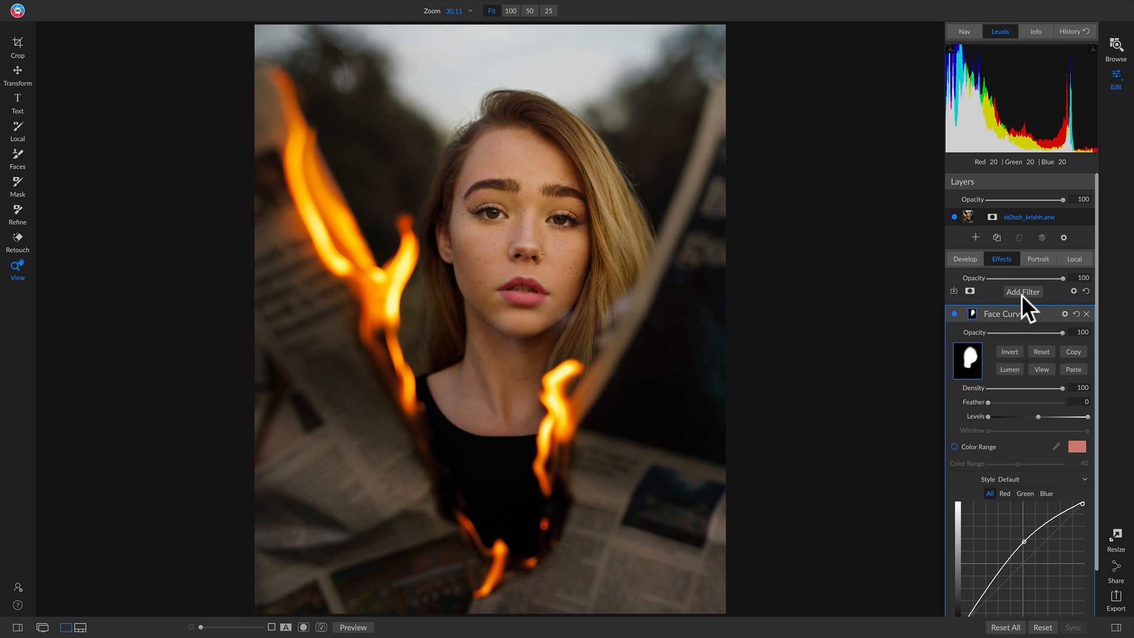
{"action": "left_click", "coordinate": [1023, 292]}
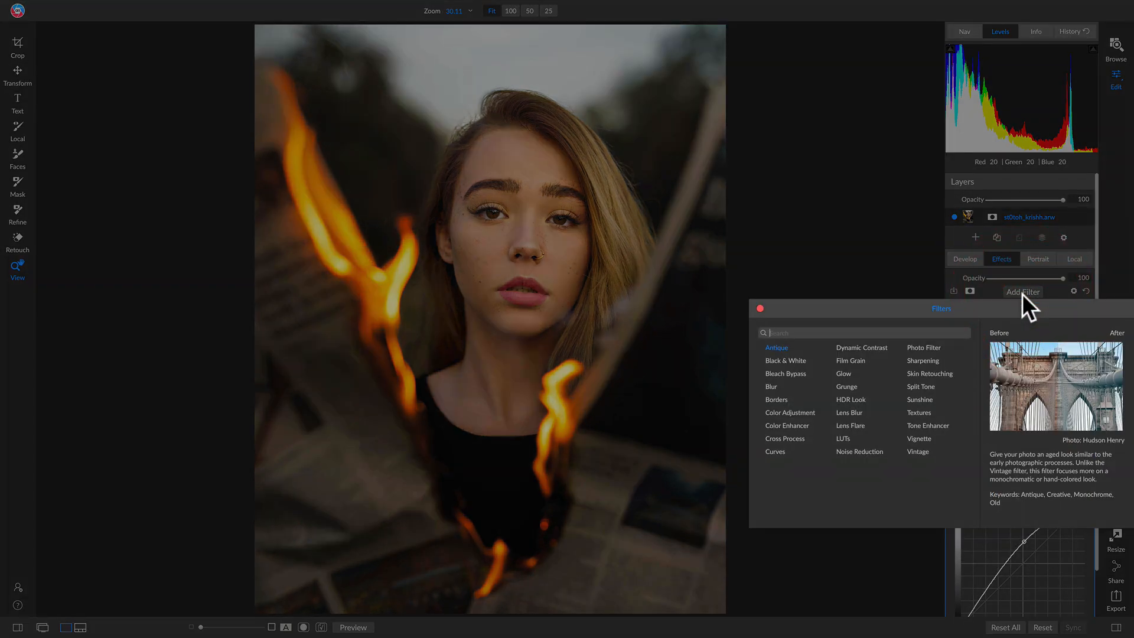
{"action": "left_click", "coordinate": [923, 438]}
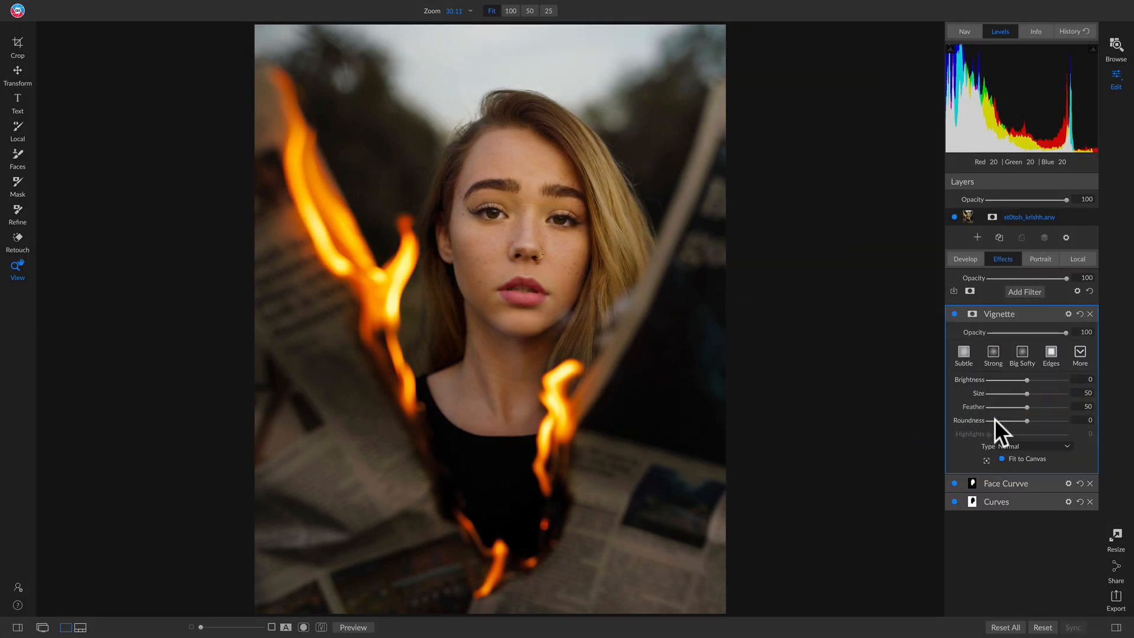
{"action": "left_click", "coordinate": [1019, 351]}
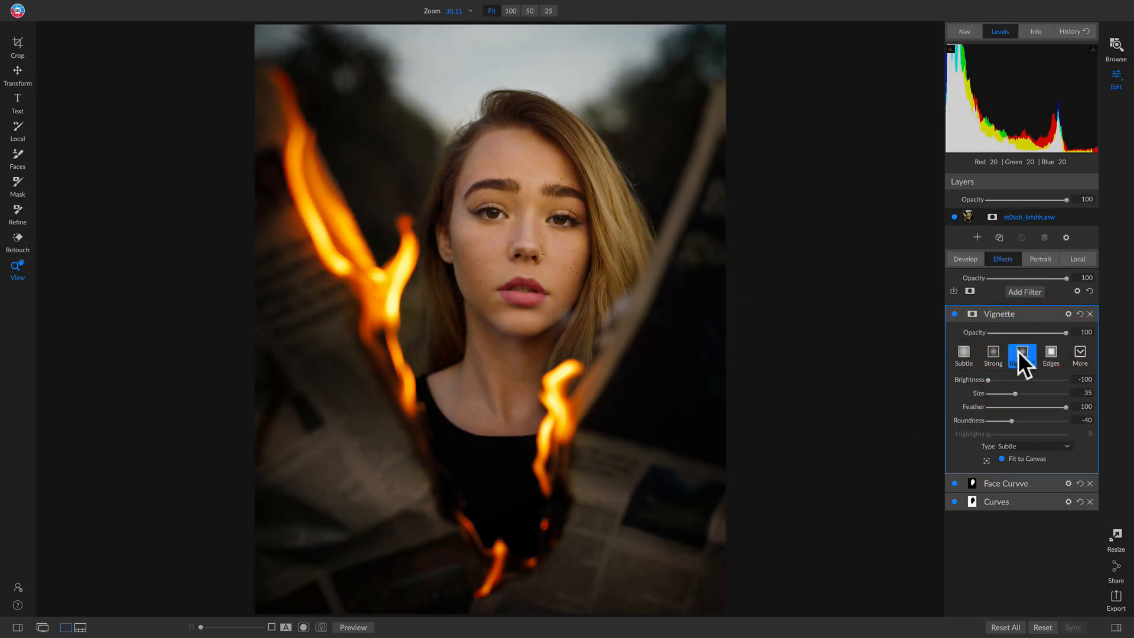
Add a Textures filter and apply its Leak preset, using the Light Leak 6 texture in Lighter mode.
{"action": "left_click", "coordinate": [1027, 291]}
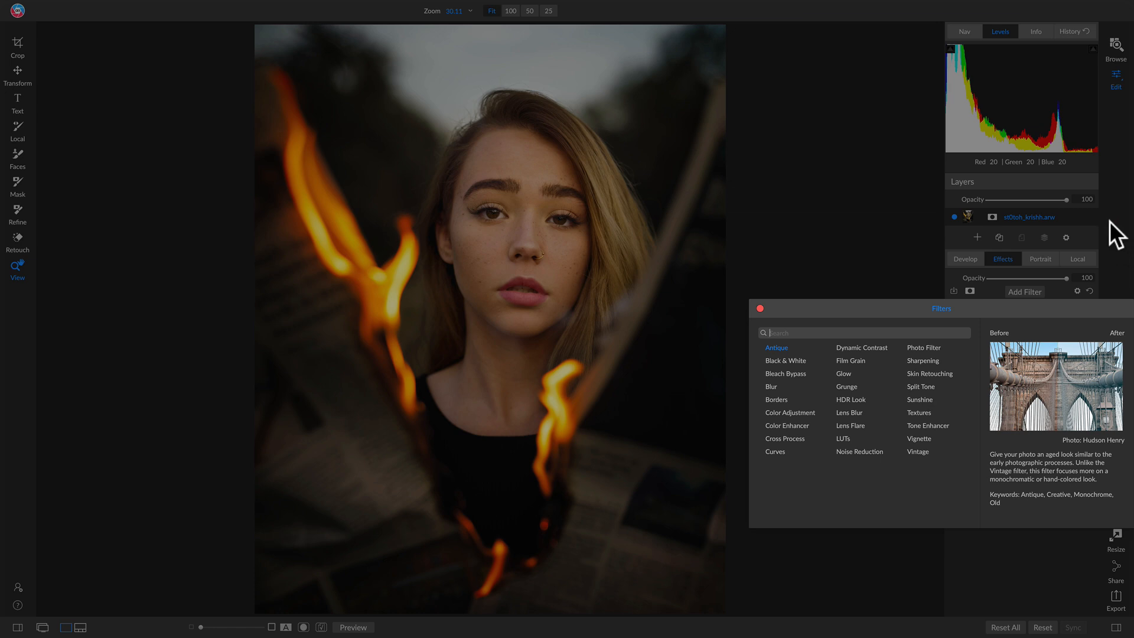
{"action": "left_click", "coordinate": [1110, 221]}
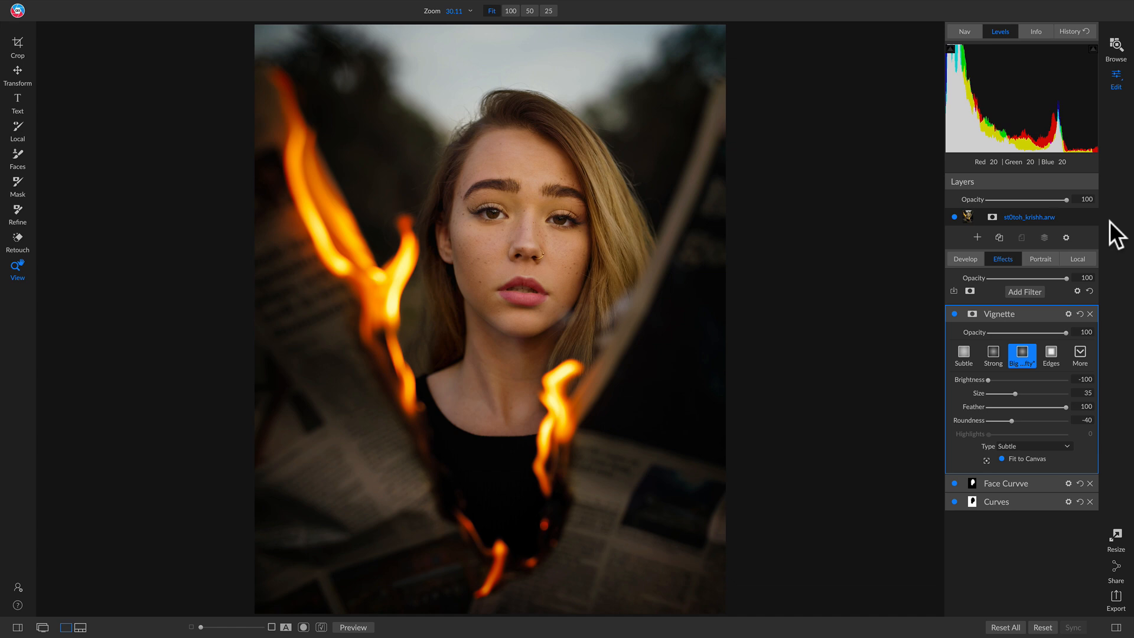
{"action": "left_click", "coordinate": [1016, 292]}
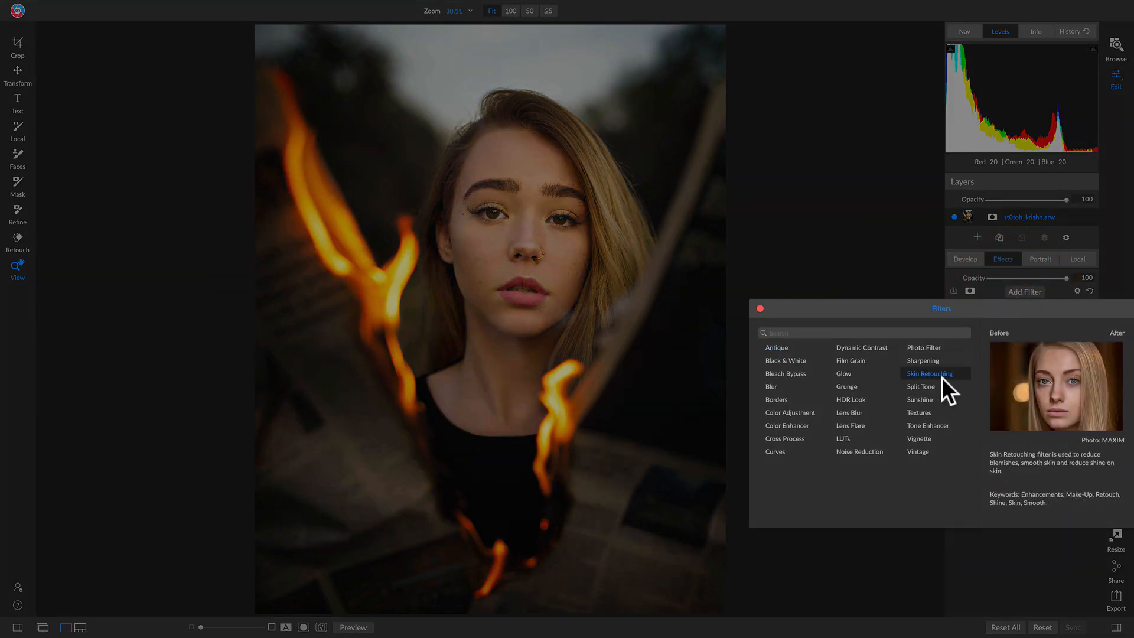
{"action": "left_click", "coordinate": [918, 412]}
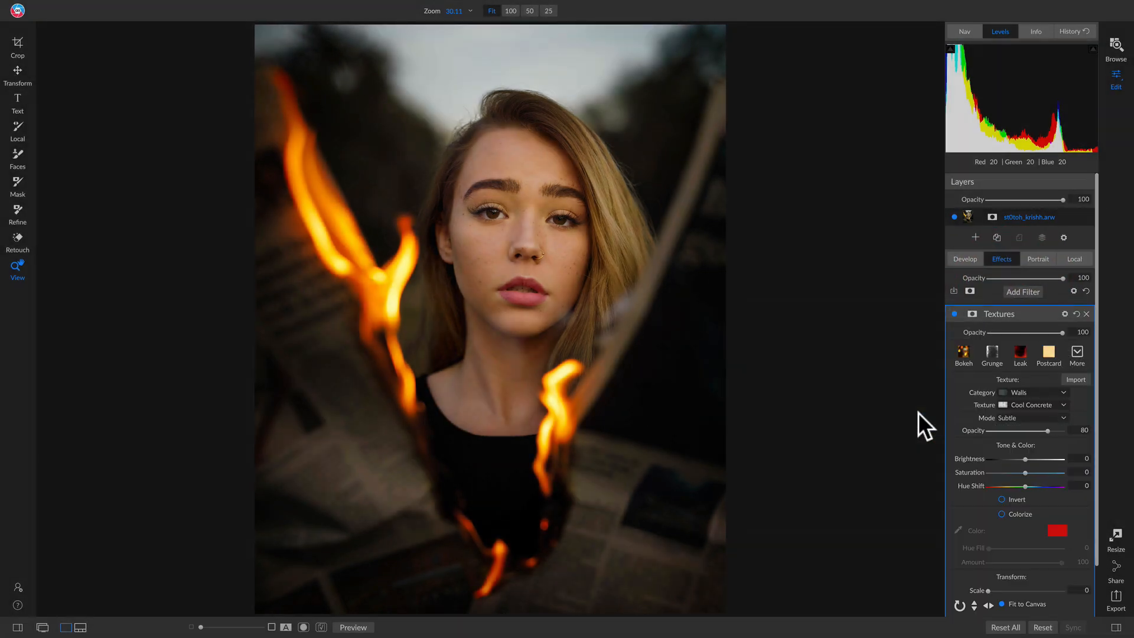
{"action": "left_click", "coordinate": [1021, 354]}
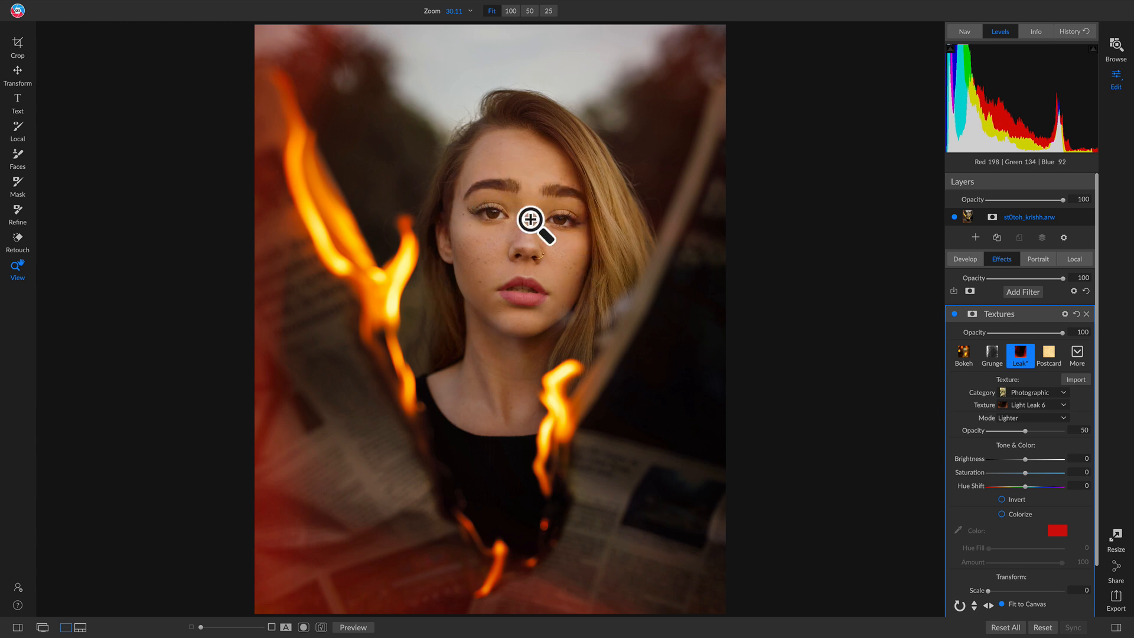
Paste the copied face mask into the Textures filter to keep the light leak off the face, and compare it off and on.
{"action": "left_click", "coordinate": [972, 314]}
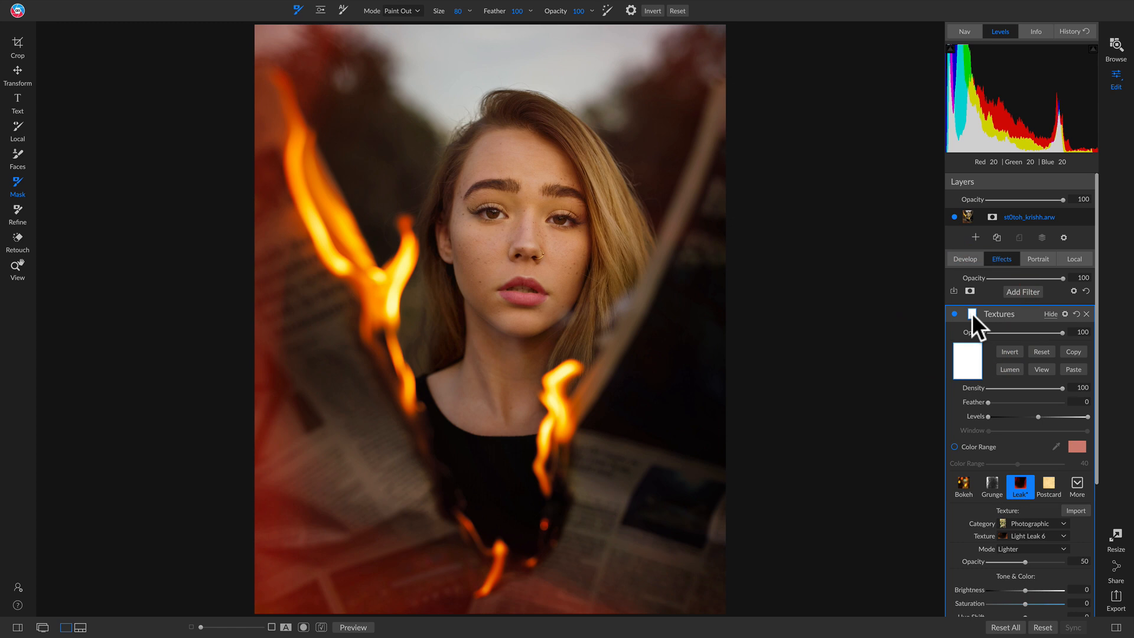
{"action": "left_click", "coordinate": [1072, 369]}
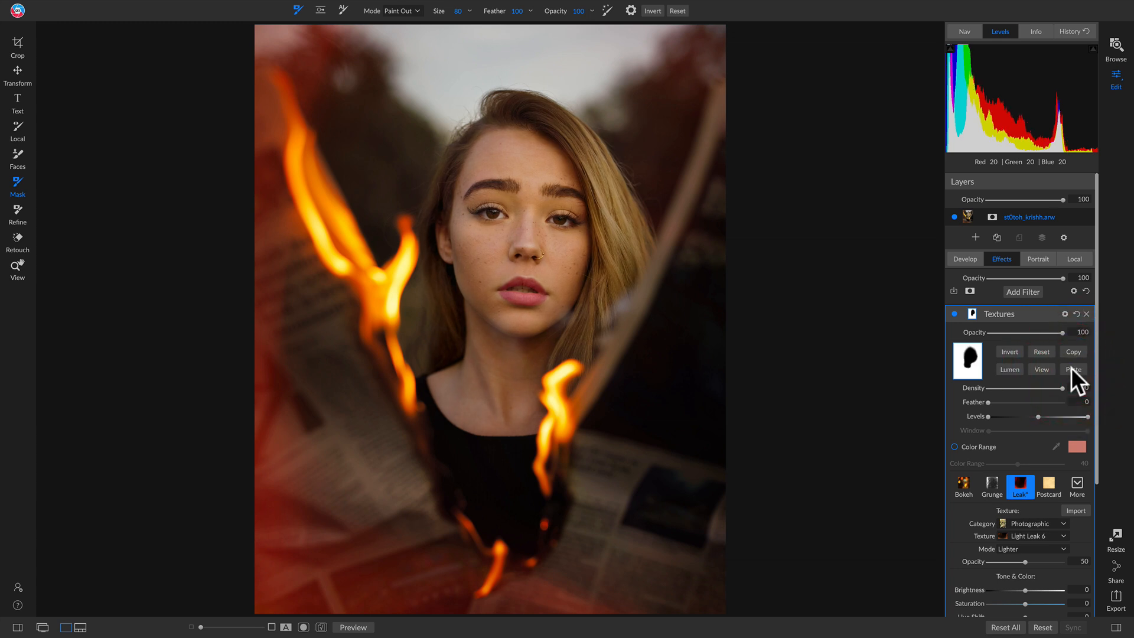
{"action": "left_click", "coordinate": [952, 312]}
{"action": "left_click", "coordinate": [952, 313]}
Compare the full edit with the original photo.
{"action": "key", "text": "backslash"}
{"action": "key", "text": "backslash"}
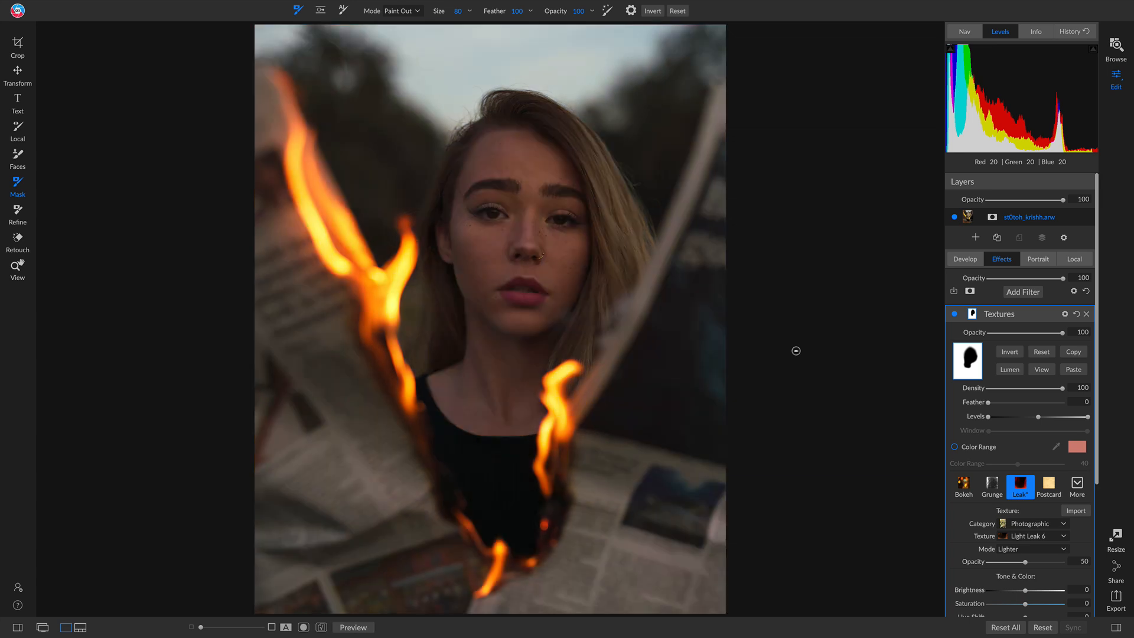
{"action": "key", "text": "backslash"}
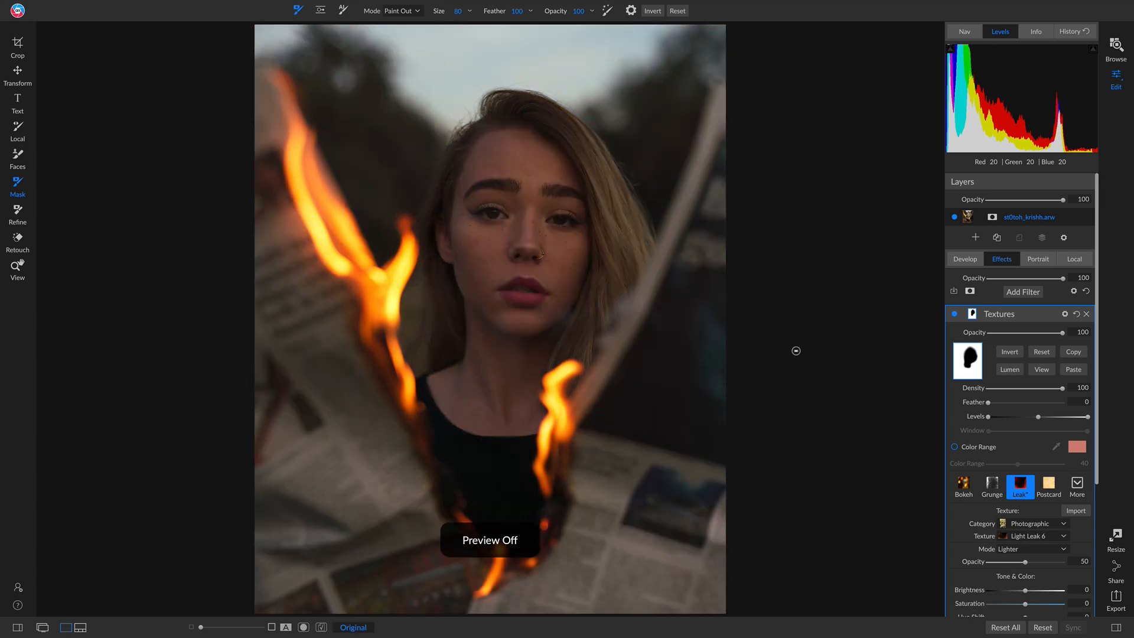
{"action": "key", "text": "backslash"}
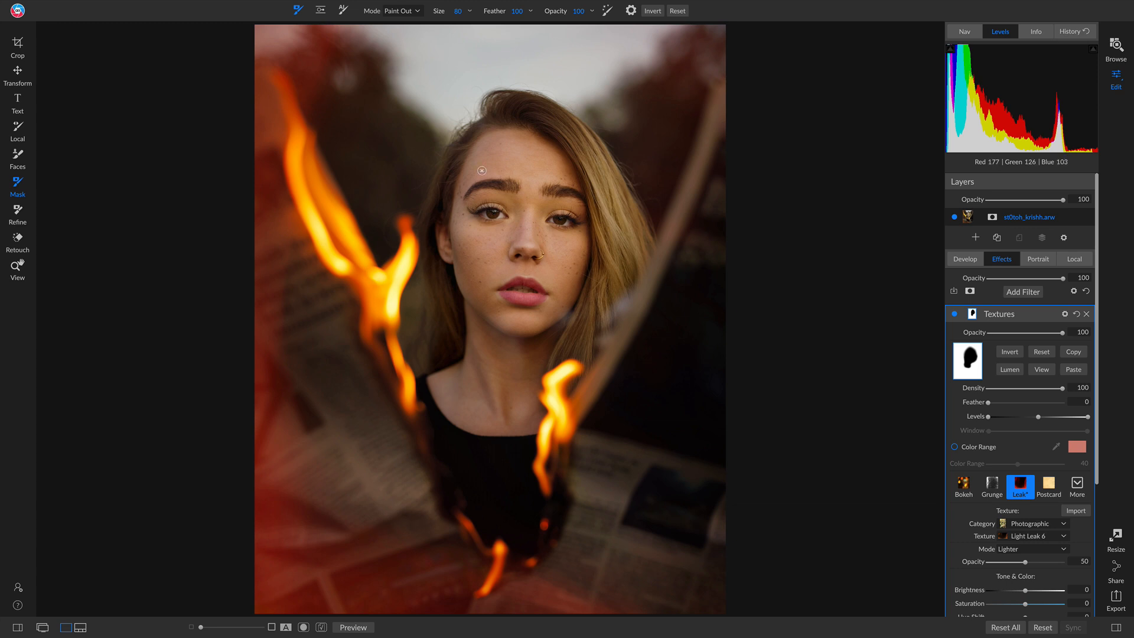
Check the portrait edit against the original once more, and open the sunset field photo 4kg7jm_b0nhomia.nef for editing.
{"action": "key", "text": "backslash"}
{"action": "key", "text": "backslash"}
{"action": "left_click", "coordinate": [183, 563]}
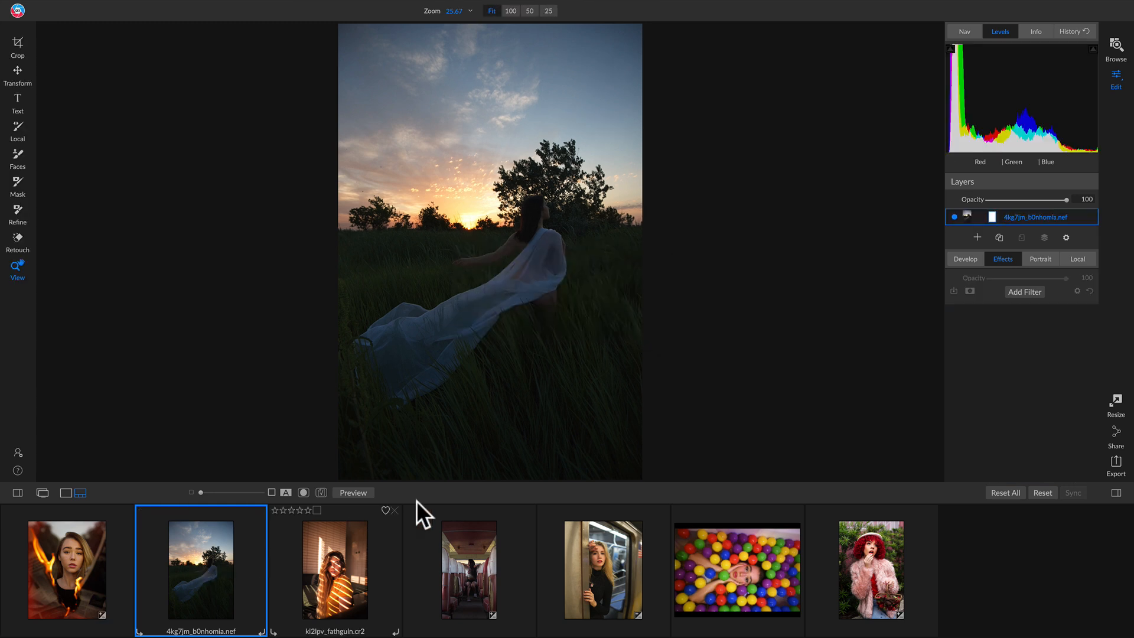
{"action": "key", "text": "e"}
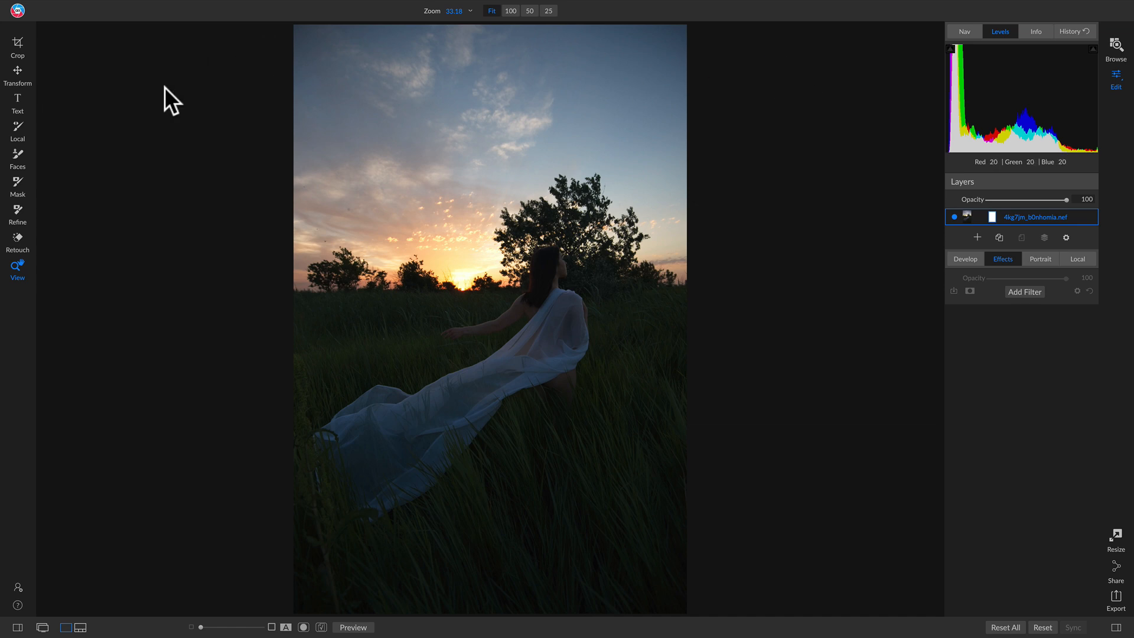
Crop the sunset photo at the 4x5 (8x10) ratio to about 3883 by 4854, keeping the woman and trees framed.
{"action": "key", "text": "c"}
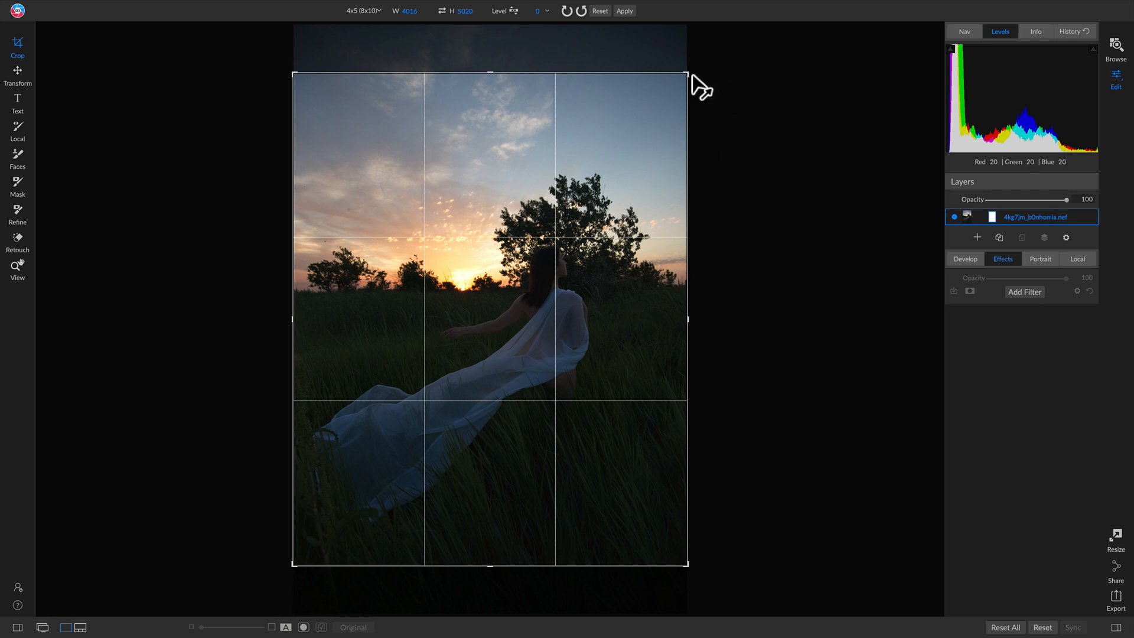
{"action": "left_click_drag", "start_coordinate": [688, 79], "coordinate": [683, 87]}
{"action": "left_click_drag", "start_coordinate": [521, 332], "coordinate": [515, 334]}
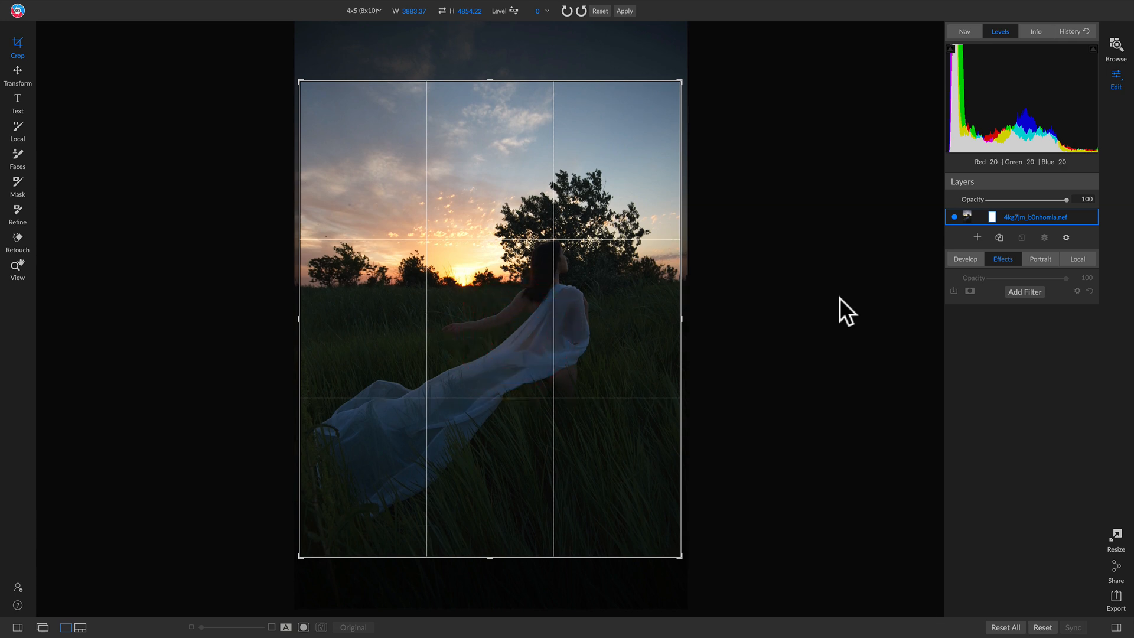
{"action": "key", "text": "Return"}
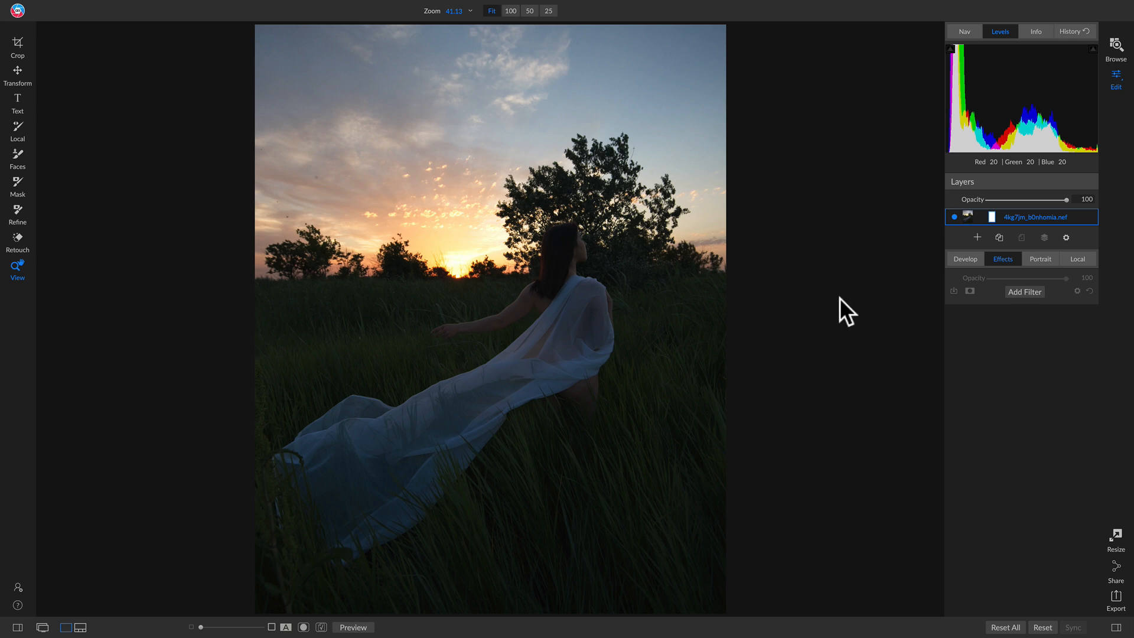
Remove the large faint spot in the sky above the trees using the Retouch tool with a reduced brush size.
{"action": "left_click", "coordinate": [309, 182]}
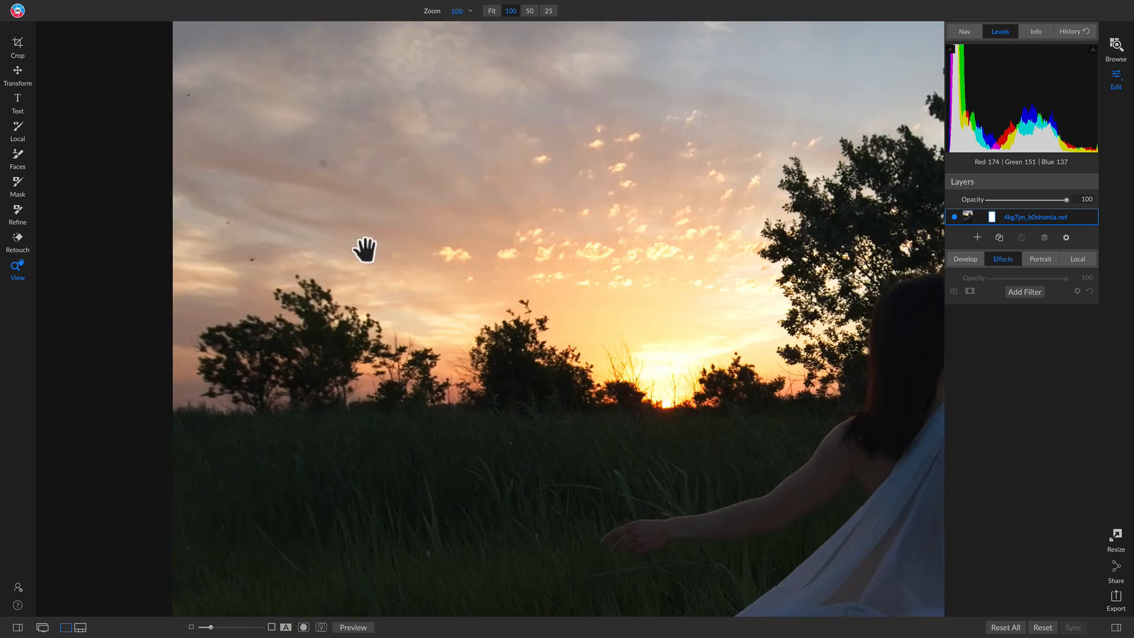
{"action": "left_click_drag", "start_coordinate": [392, 255], "coordinate": [431, 306]}
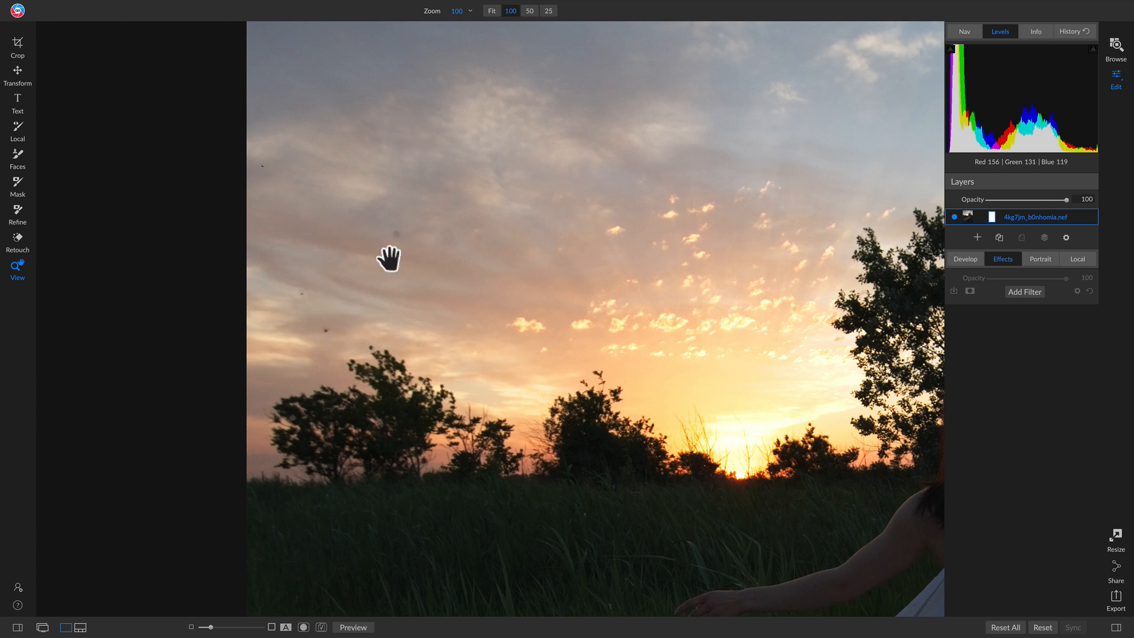
{"action": "left_click", "coordinate": [20, 248]}
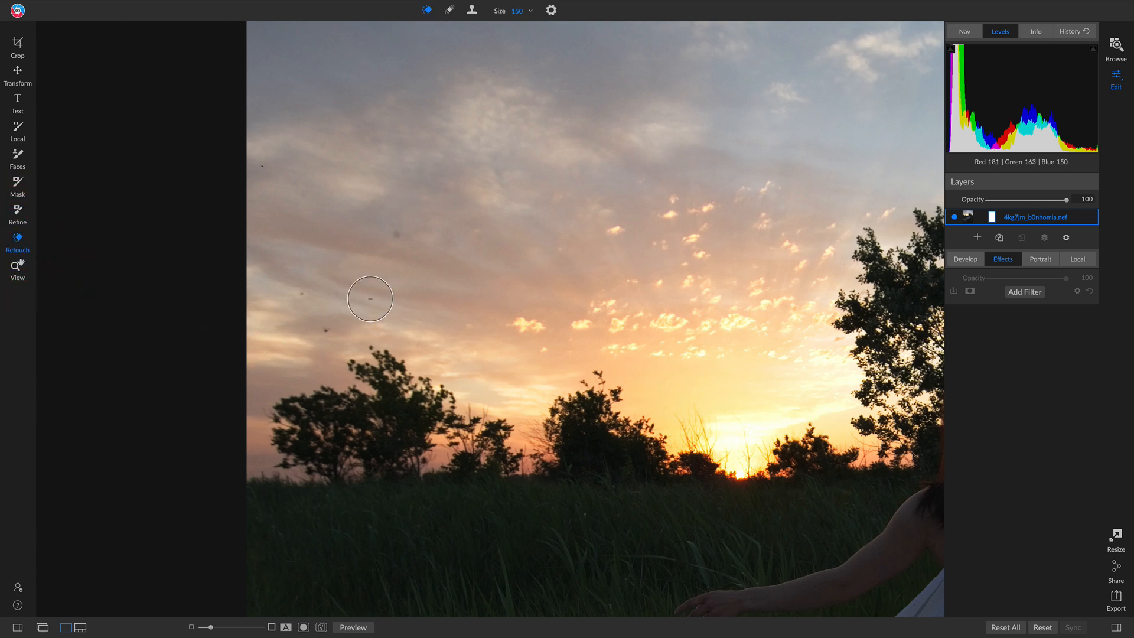
{"action": "key", "text": "["}
{"action": "key", "text": "["}
{"action": "key", "text": "["}
{"action": "key", "text": "["}
{"action": "key", "text": "["}
{"action": "key", "text": "["}
{"action": "left_click", "coordinate": [396, 236]}
Retouch the three small dark specks near the sky's left edge with a brush size of 50.
{"action": "key", "text": "bracketleft"}
{"action": "left_click", "coordinate": [326, 332]}
{"action": "left_click", "coordinate": [301, 294]}
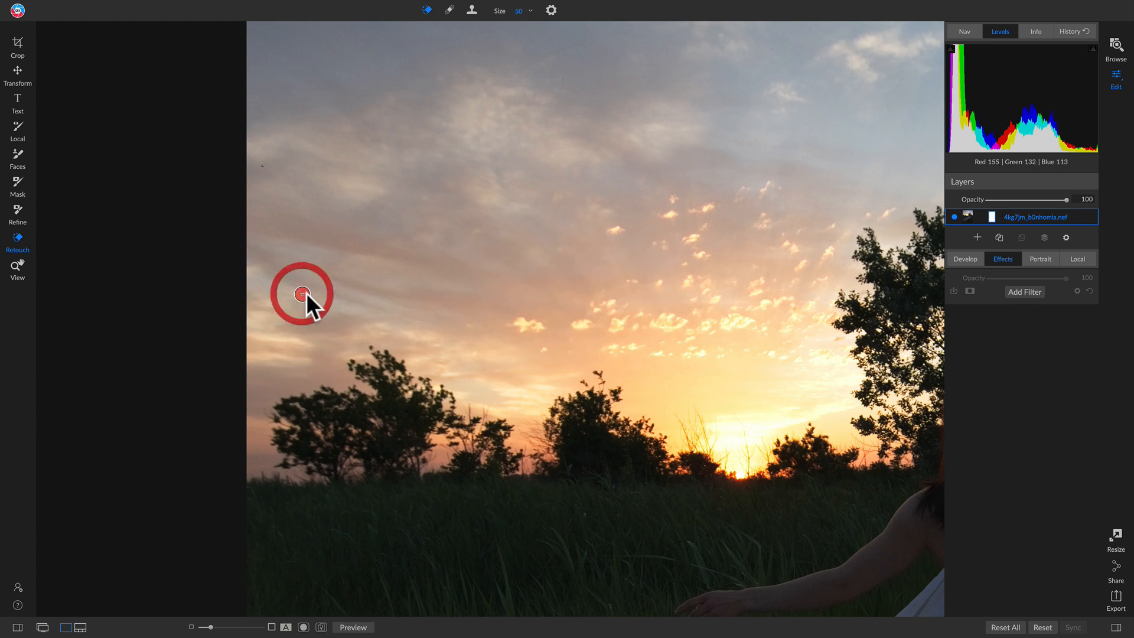
{"action": "left_click", "coordinate": [263, 167]}
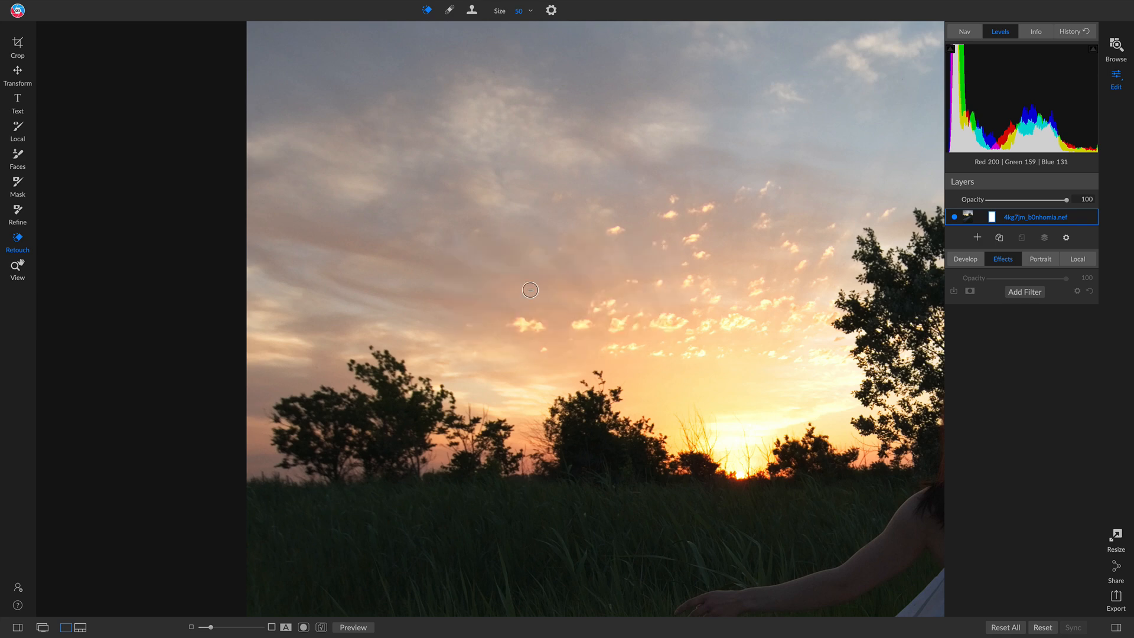
{"action": "key", "text": "z"}
{"action": "left_click", "coordinate": [543, 302]}
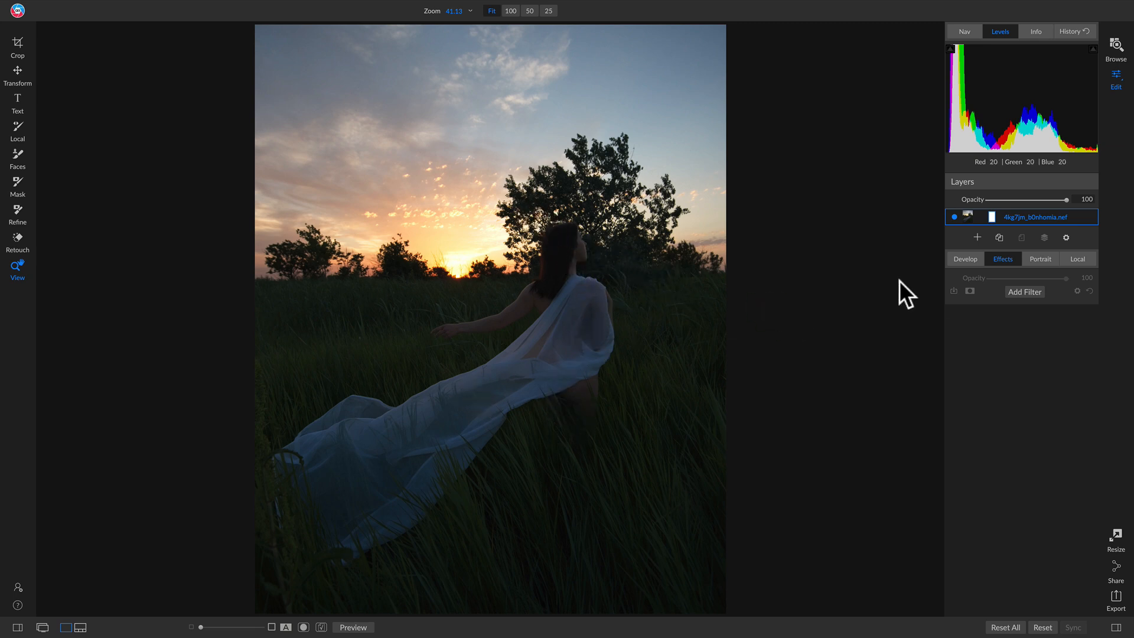
Set the camera profile to ON1 Portrait in the Develop adjustments and compare it with the original.
{"action": "left_click", "coordinate": [970, 257]}
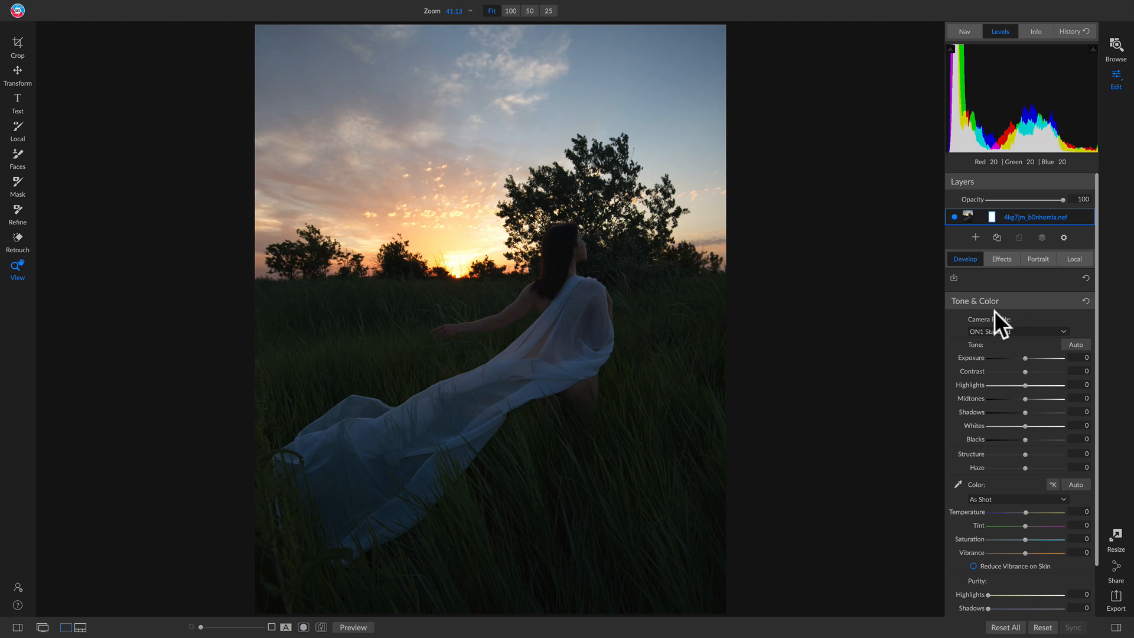
{"action": "left_click", "coordinate": [997, 329]}
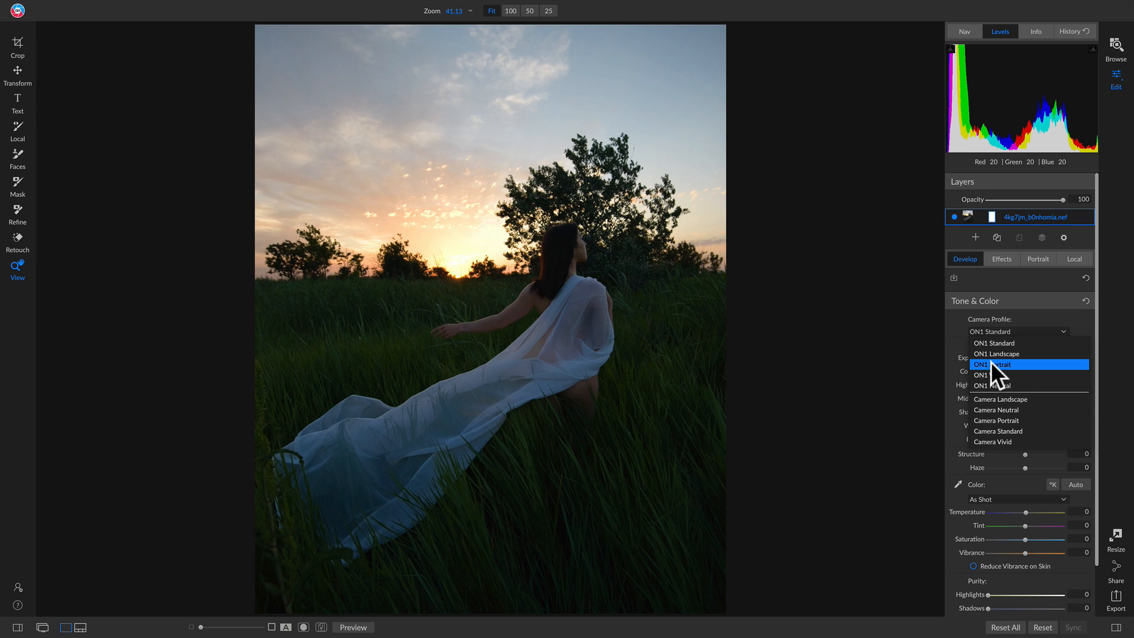
{"action": "left_click", "coordinate": [991, 363]}
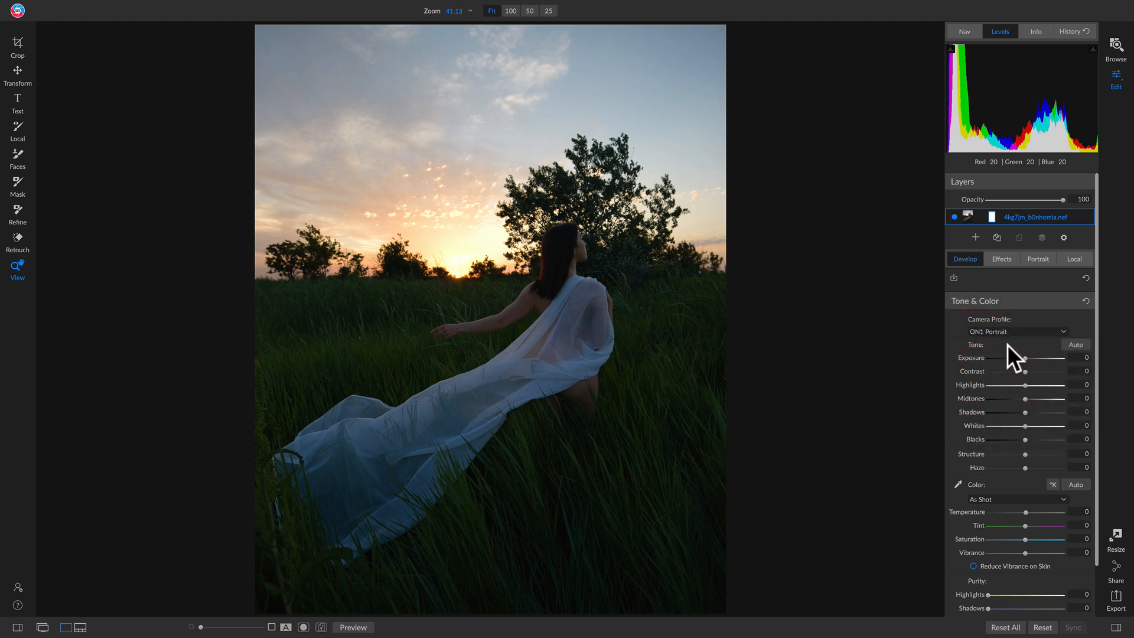
{"action": "key", "text": "backslash"}
{"action": "key", "text": "backslash"}
Set Midtones to 20, Shadows to 6 and Blacks to -3, and compare the result with the original photo.
{"action": "left_click_drag", "start_coordinate": [1025, 399], "coordinate": [1027, 412]}
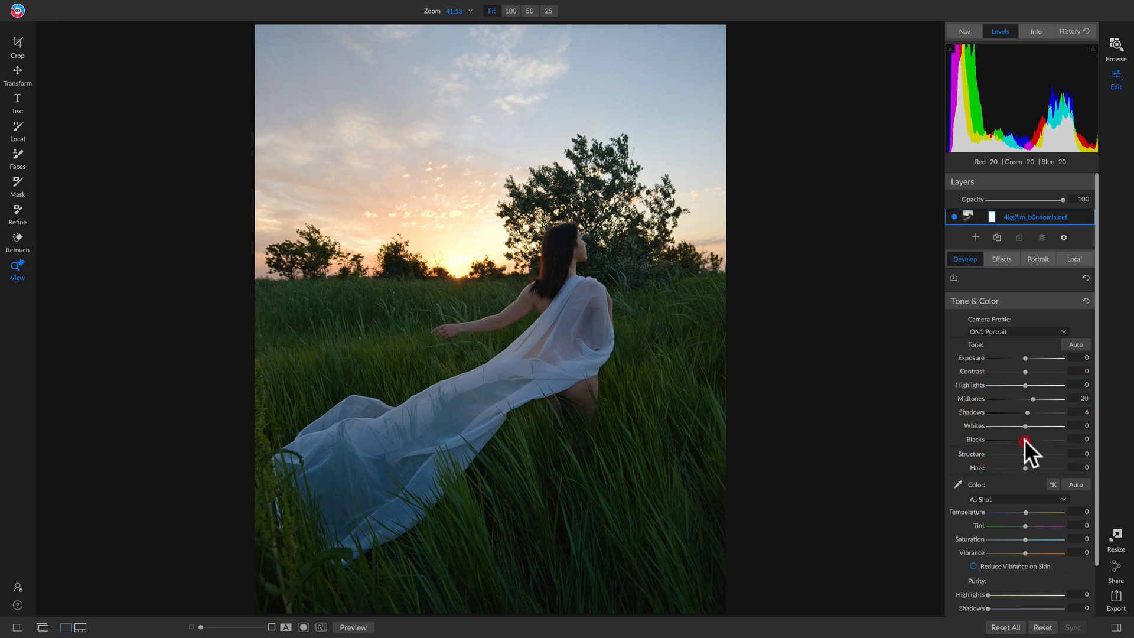
{"action": "left_click_drag", "start_coordinate": [1025, 440], "coordinate": [1023, 441]}
{"action": "left_click", "coordinate": [1080, 439]}
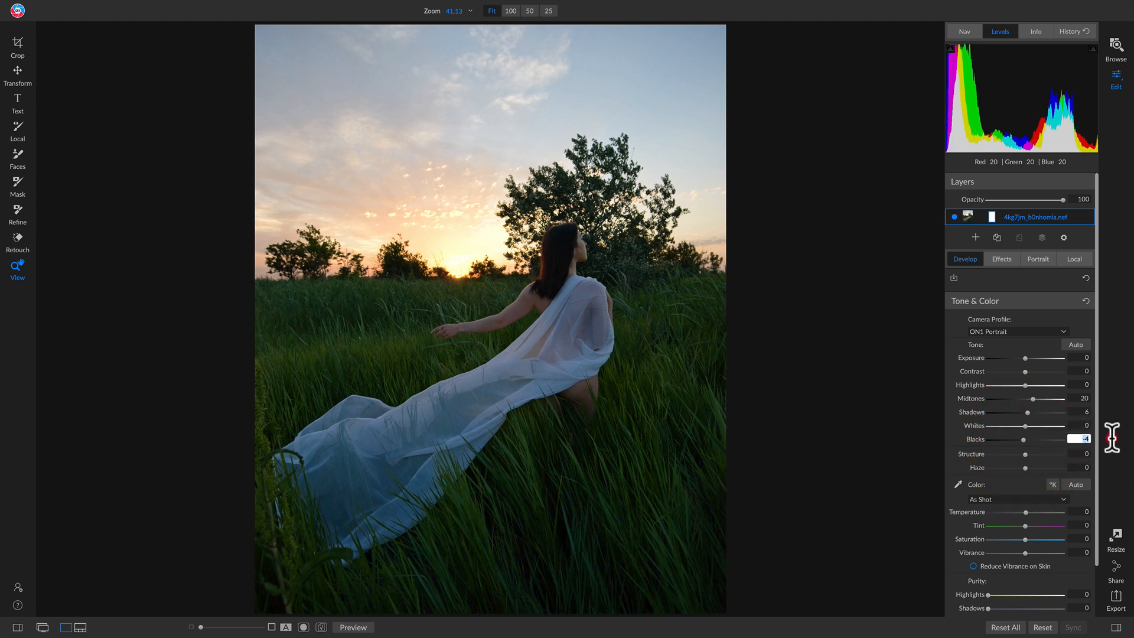
{"action": "type", "text": "-3"}
{"action": "key", "text": "Return"}
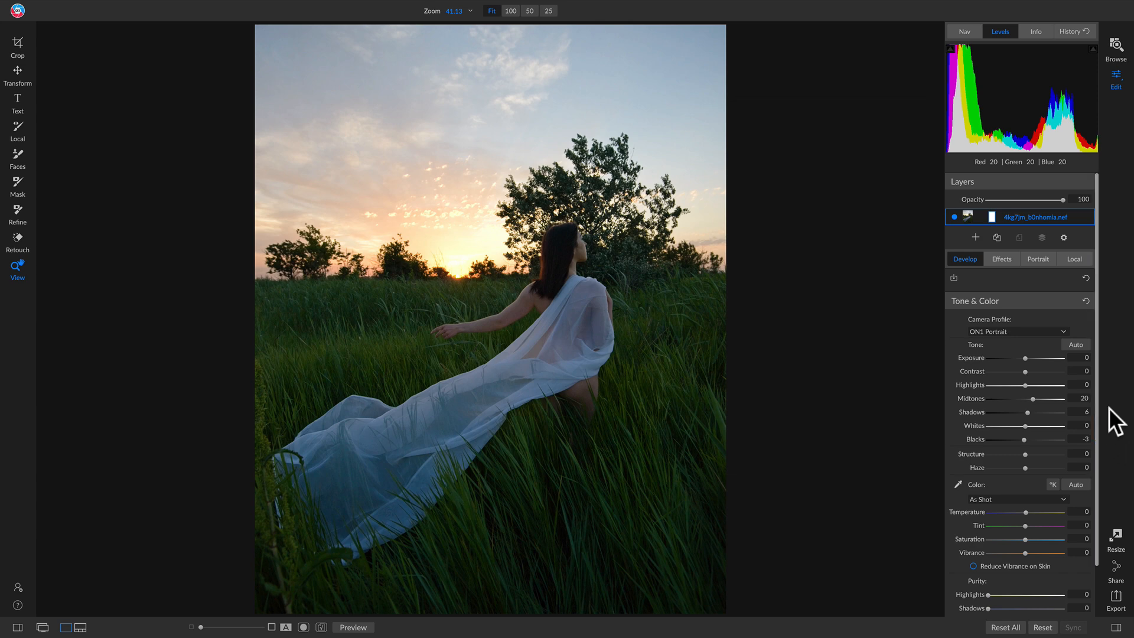
{"action": "key", "text": "backslash"}
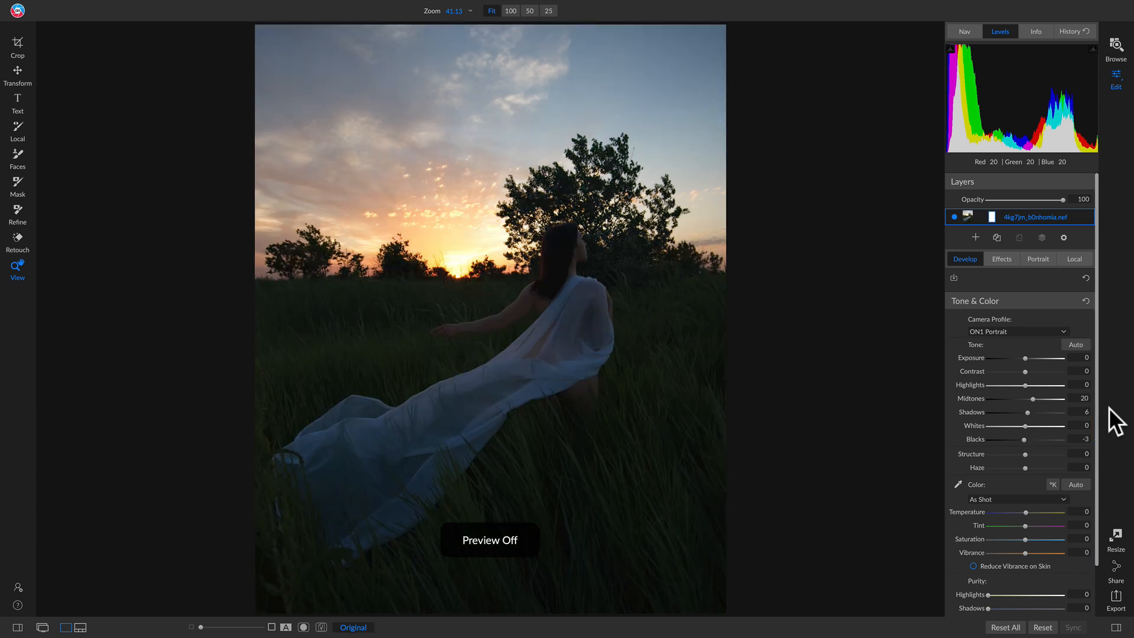
{"action": "key", "text": "backslash"}
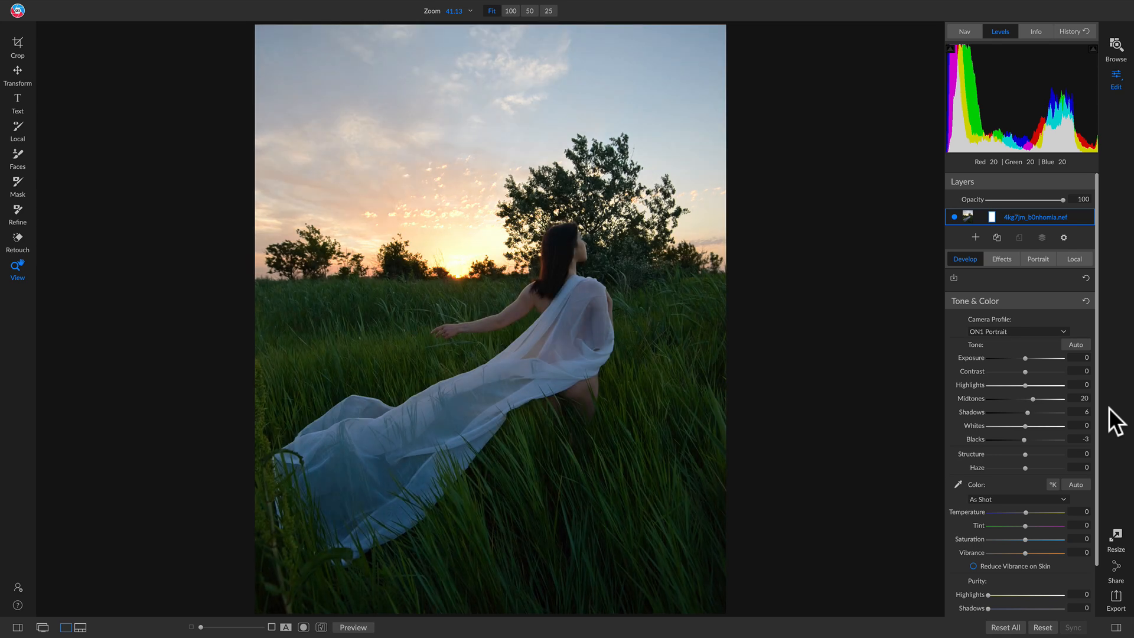
{"action": "key", "text": "backslash"}
{"action": "key", "text": "backslash"}
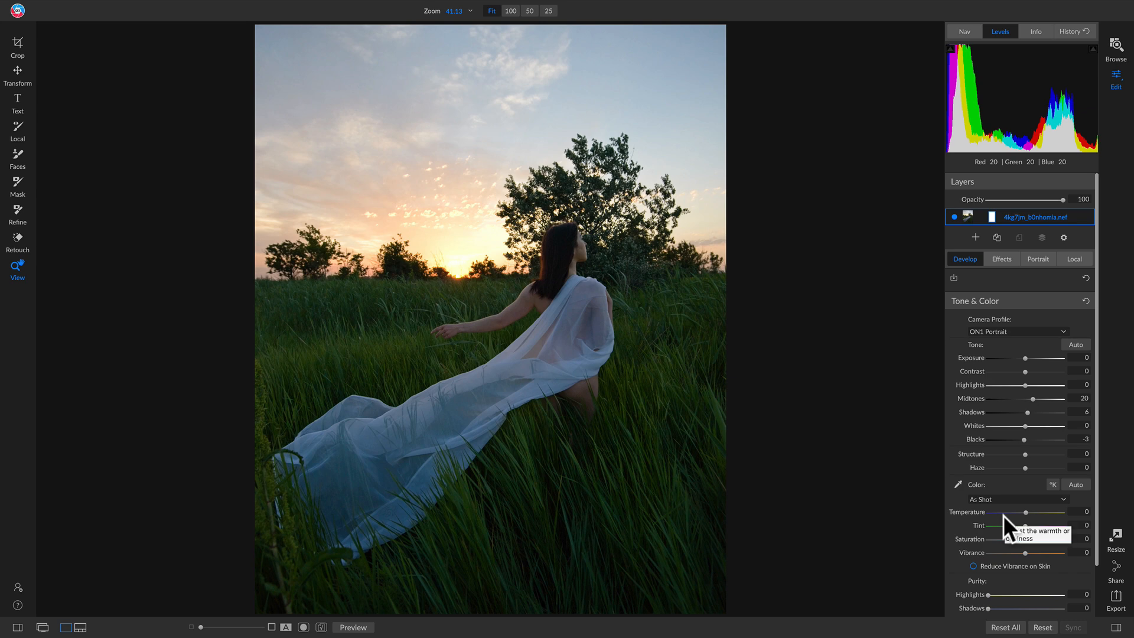
Add a Photo Filter to the effects with the Orange preset, and compare it off and on.
{"action": "left_click", "coordinate": [1000, 259]}
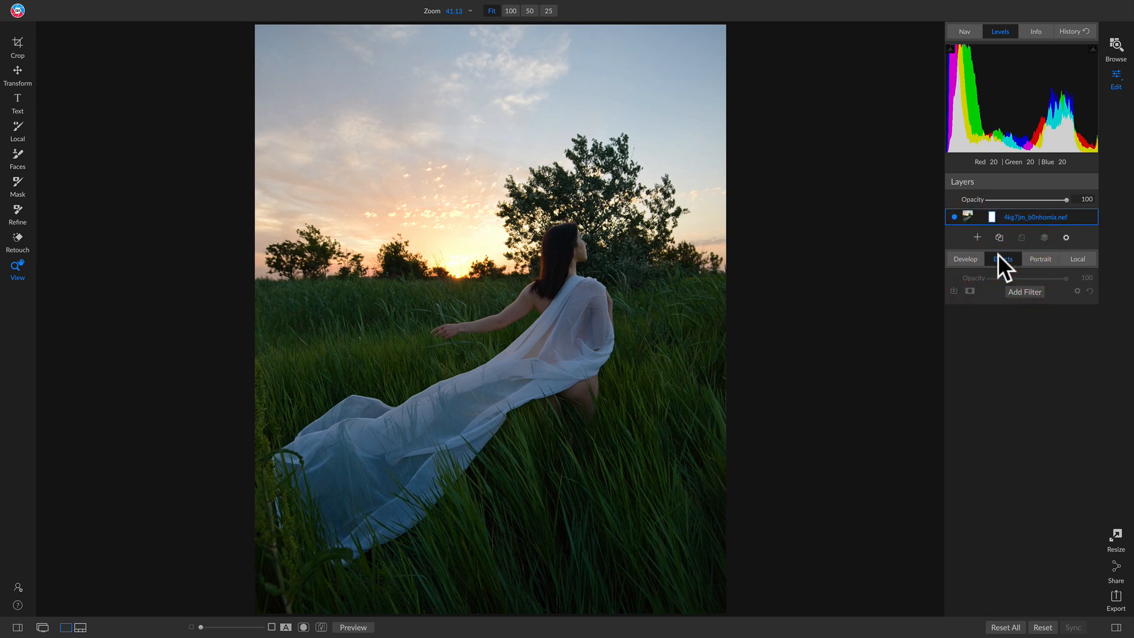
{"action": "left_click", "coordinate": [1016, 287]}
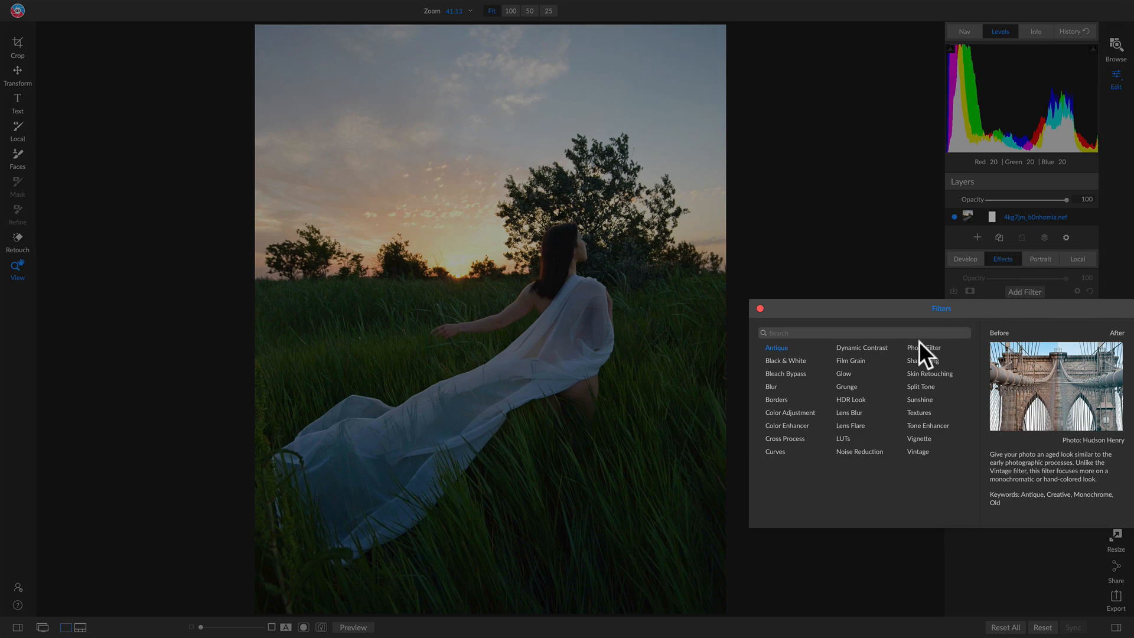
{"action": "left_click", "coordinate": [917, 346]}
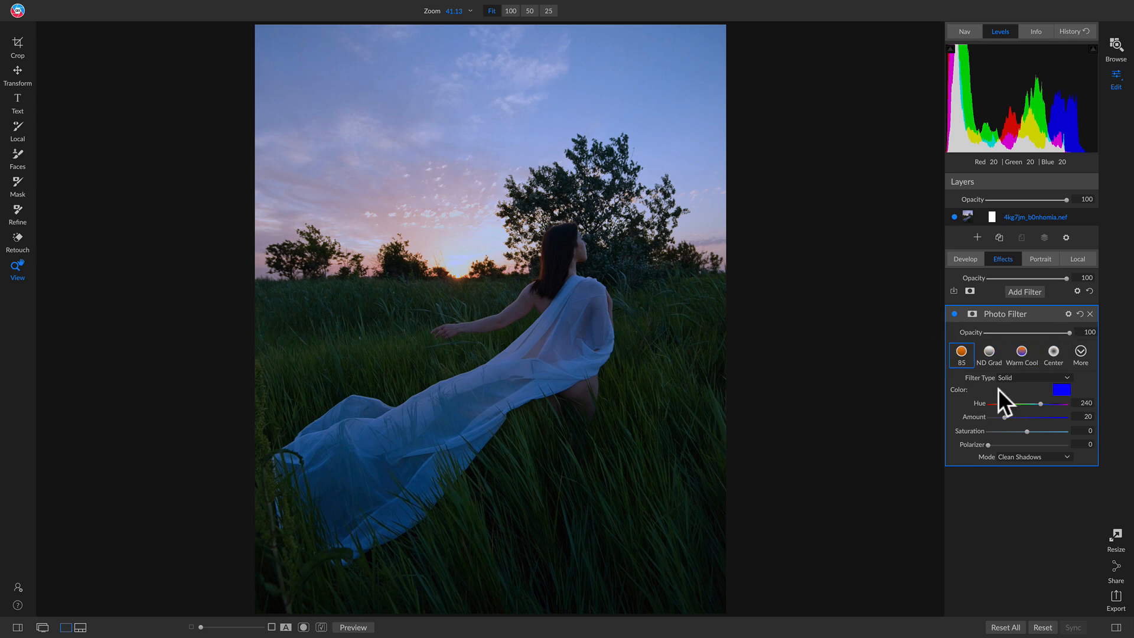
{"action": "left_click", "coordinate": [1076, 349]}
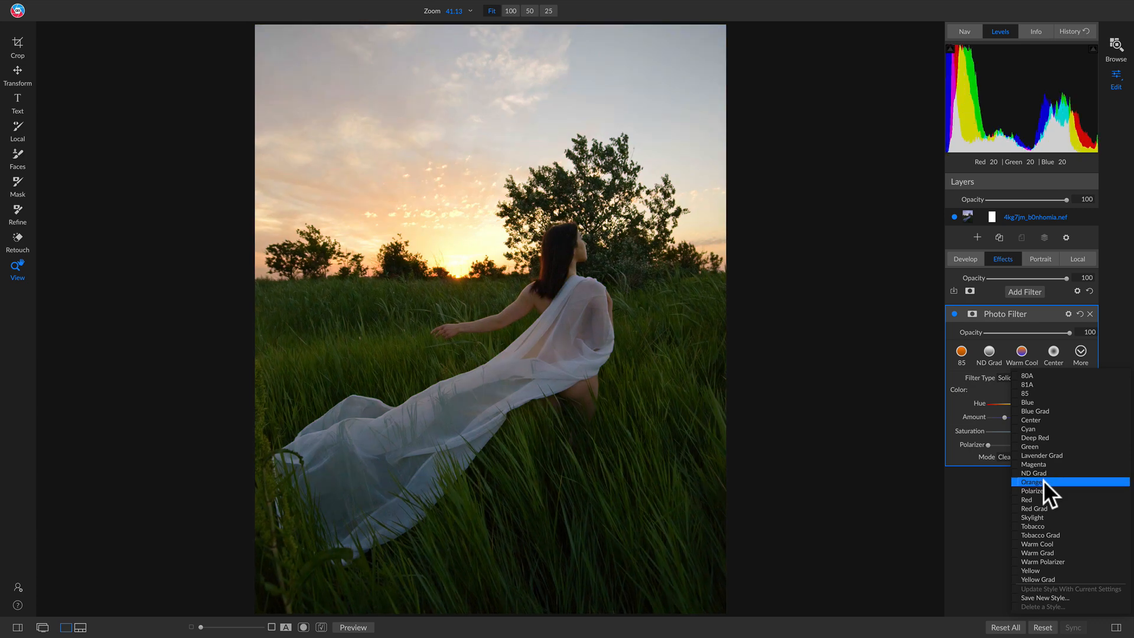
{"action": "left_click", "coordinate": [1044, 481]}
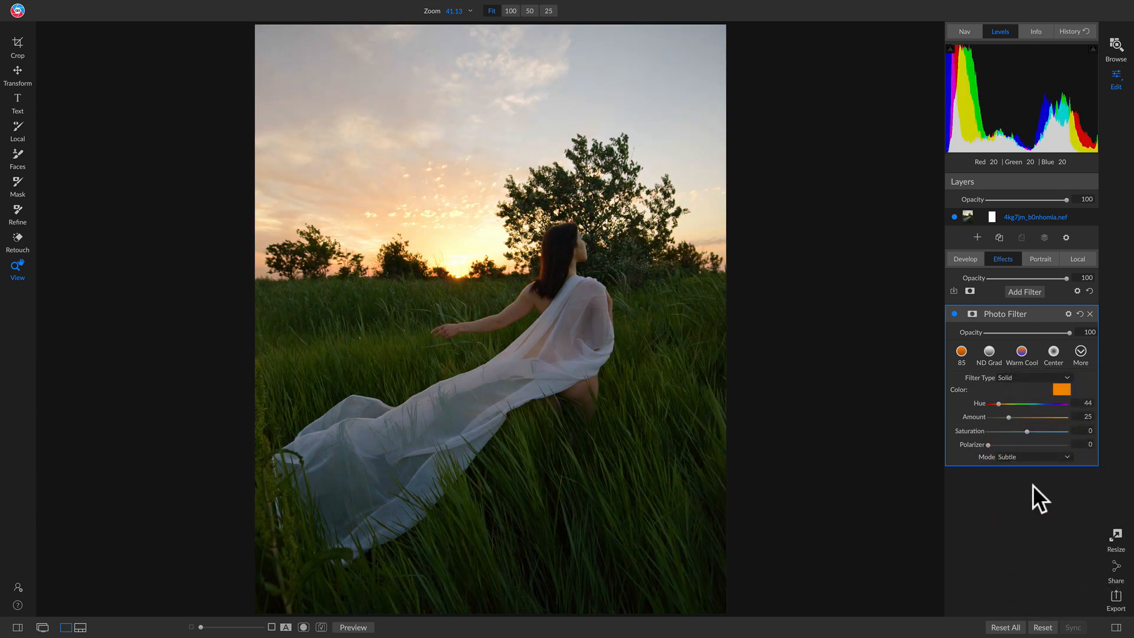
{"action": "left_click", "coordinate": [954, 313]}
{"action": "left_click", "coordinate": [954, 314]}
Set the Photo Filter's mode to Clean Highlights, comparing the effect off and on and trying out its Polarizer.
{"action": "left_click", "coordinate": [1023, 456]}
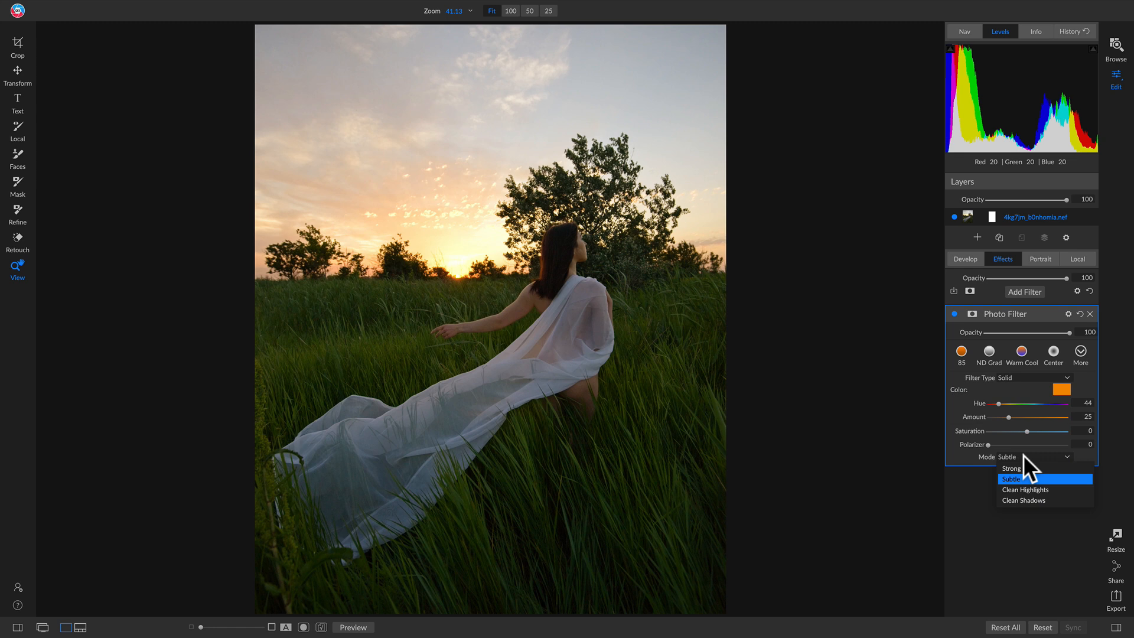
{"action": "left_click", "coordinate": [1023, 491]}
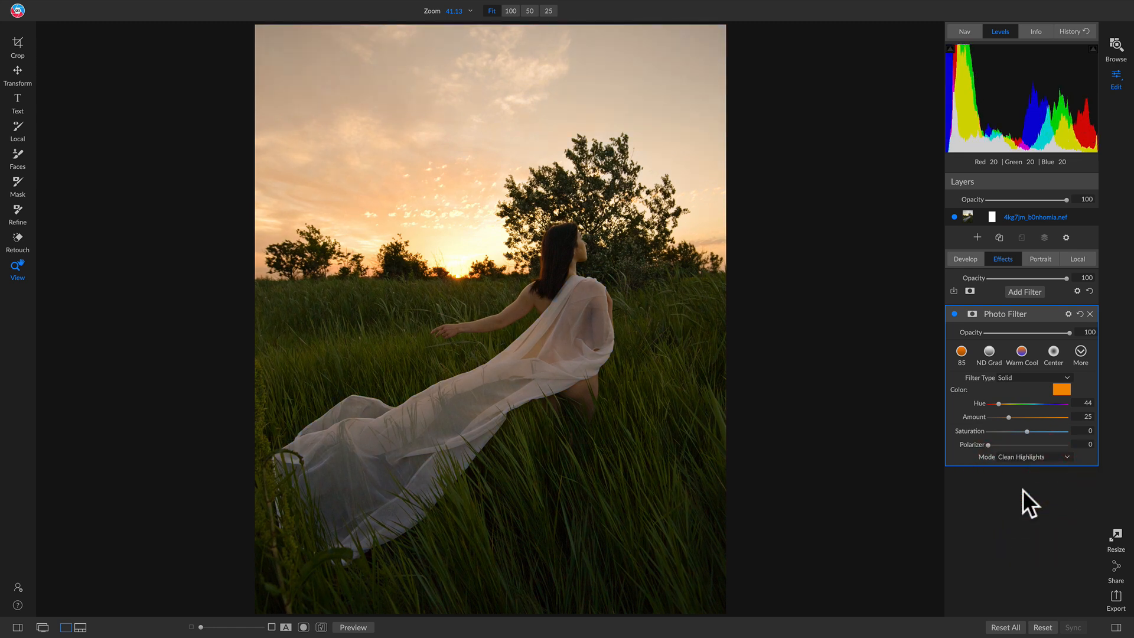
{"action": "left_click", "coordinate": [955, 313]}
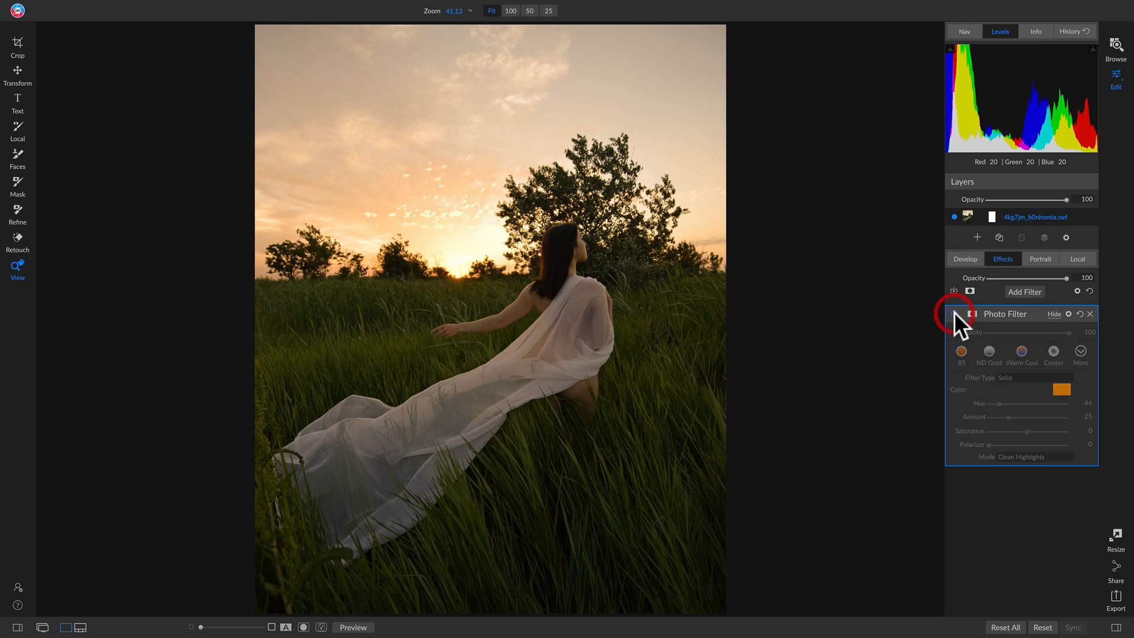
{"action": "left_click", "coordinate": [954, 313]}
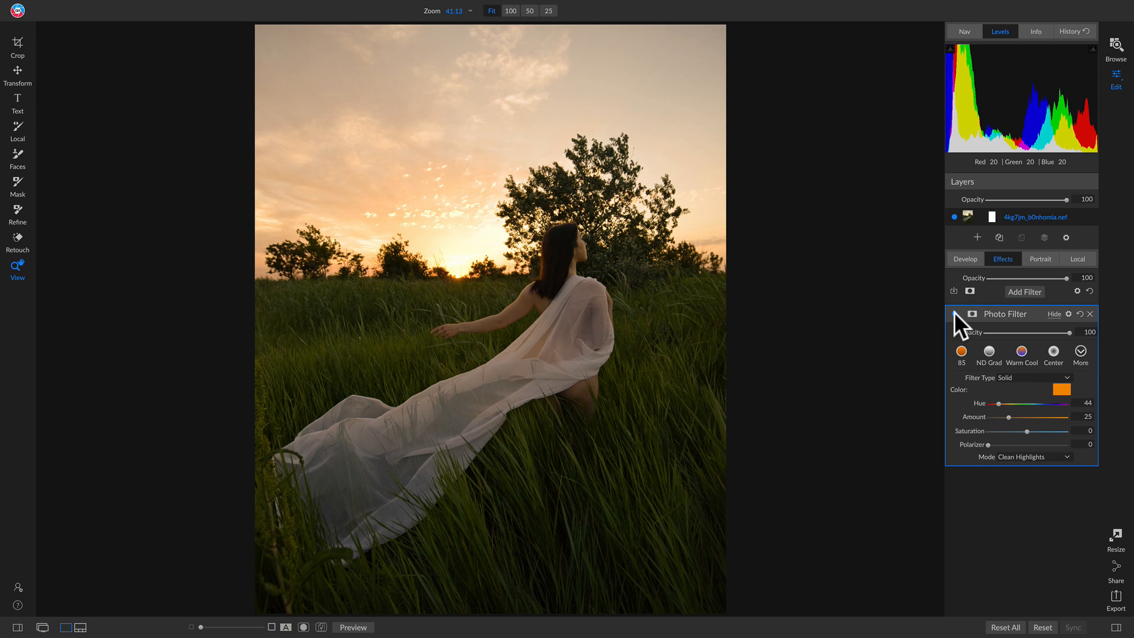
{"action": "left_click", "coordinate": [954, 314]}
{"action": "left_click", "coordinate": [953, 314]}
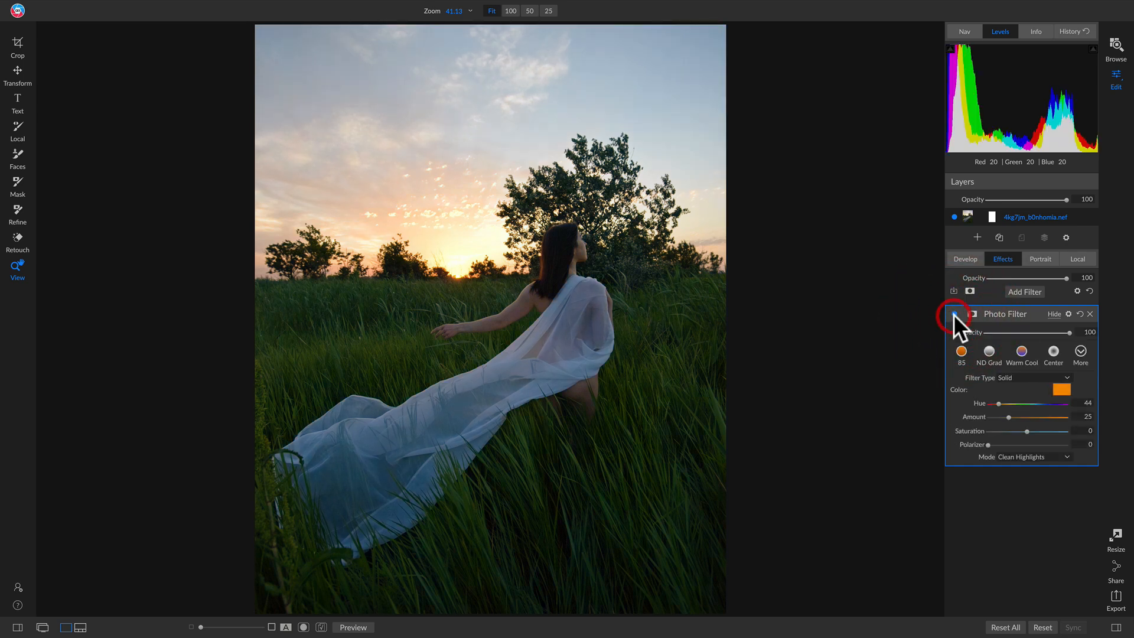
{"action": "left_click", "coordinate": [953, 314]}
{"action": "left_click", "coordinate": [954, 314]}
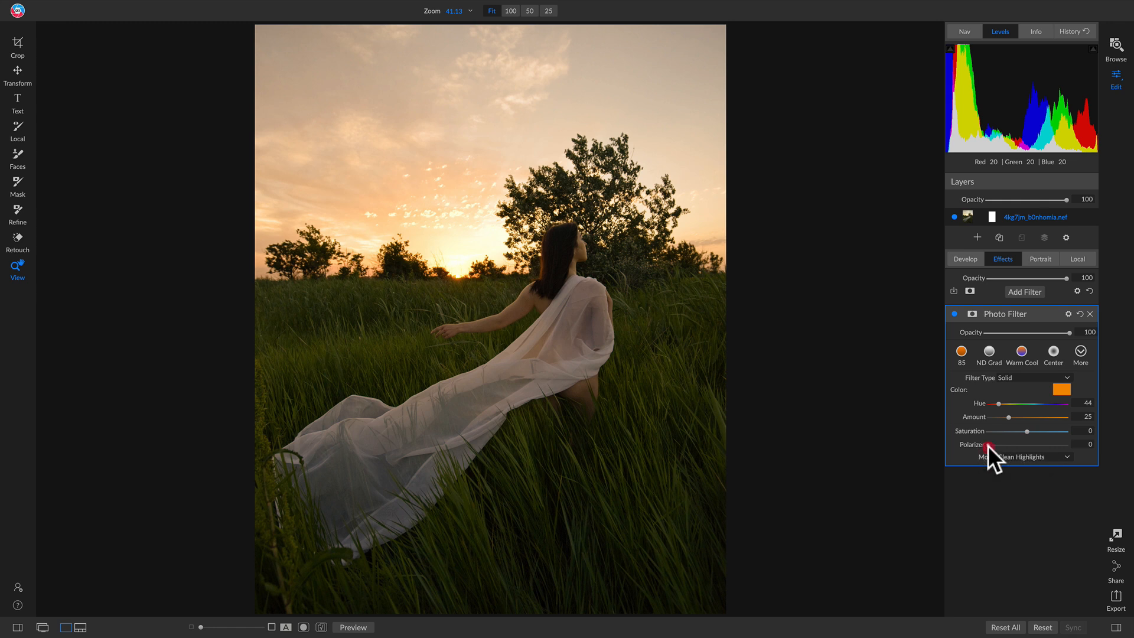
{"action": "left_click_drag", "start_coordinate": [988, 445], "coordinate": [964, 446]}
{"action": "mouse_move", "coordinate": [987, 445]}
{"action": "left_mouse_down"}
{"action": "mouse_move", "coordinate": [1009, 444]}
{"action": "mouse_move", "coordinate": [967, 447]}
{"action": "left_mouse_up"}
Add a Curves filter, raise the curve's midpoint to an output of about 169, and set the black point's output to 2.
{"action": "left_click", "coordinate": [1027, 292]}
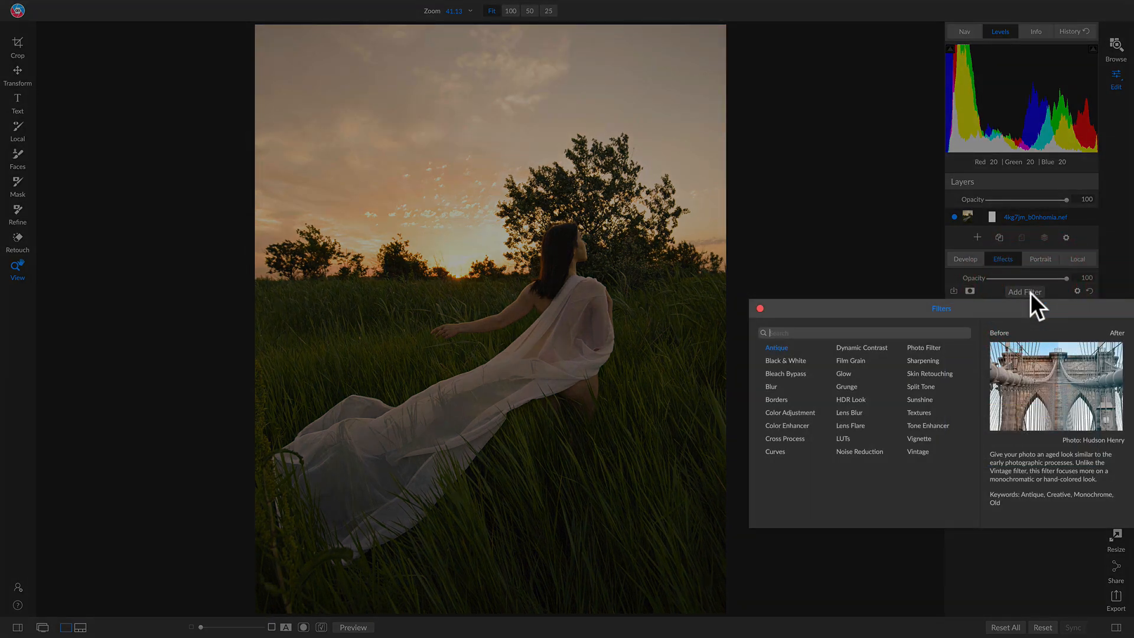
{"action": "left_click", "coordinate": [778, 453]}
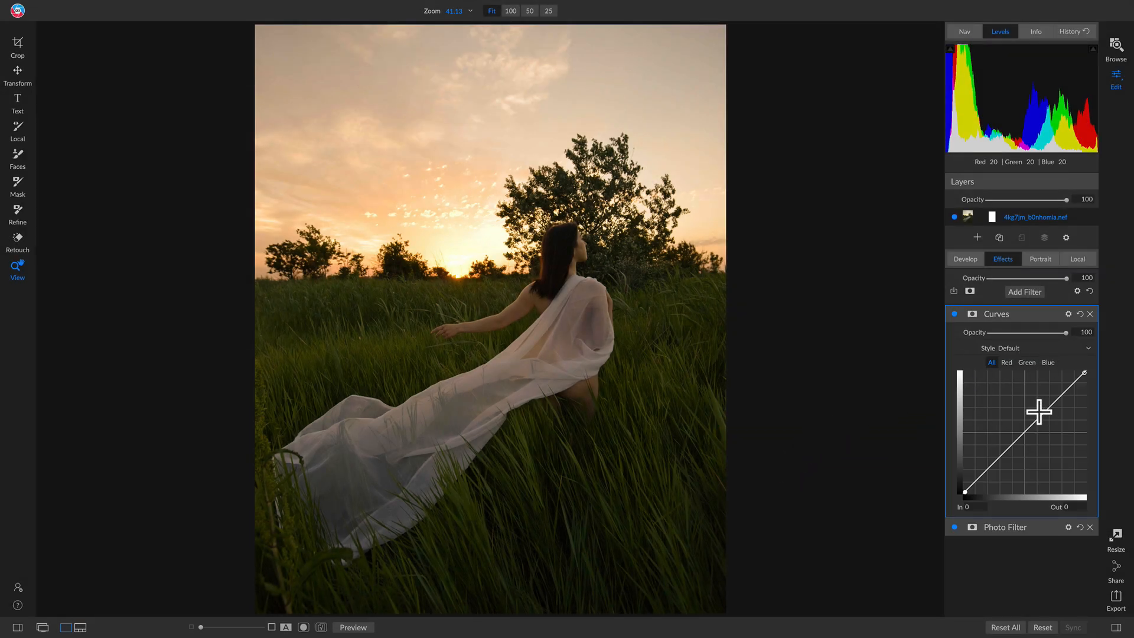
{"action": "left_click_drag", "start_coordinate": [1026, 435], "coordinate": [1027, 415]}
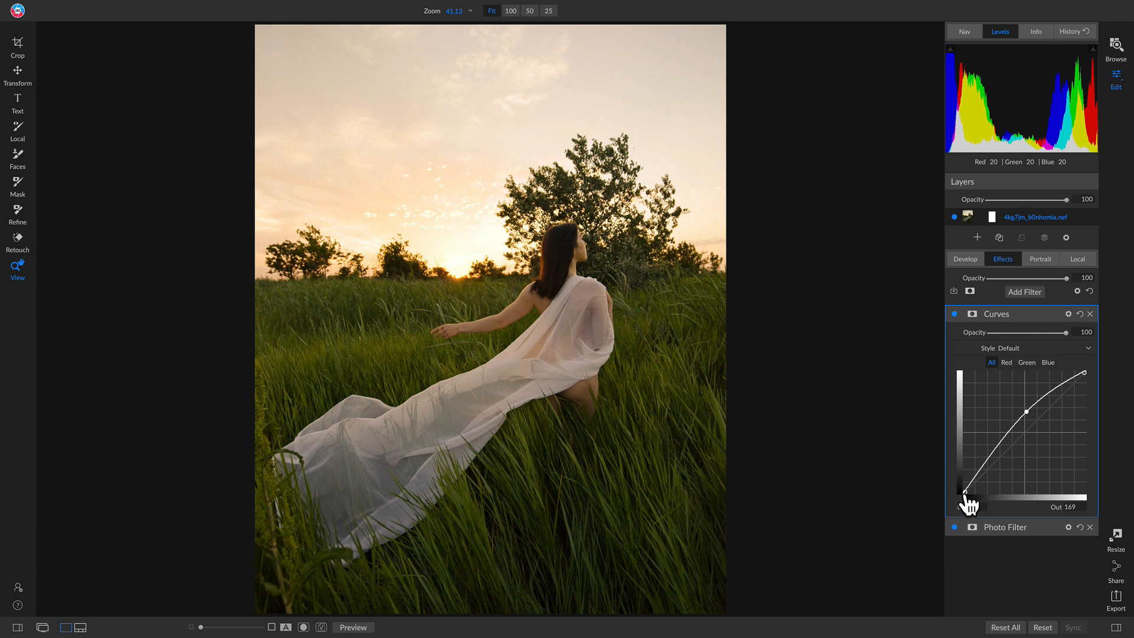
{"action": "left_click_drag", "start_coordinate": [965, 493], "coordinate": [956, 493]}
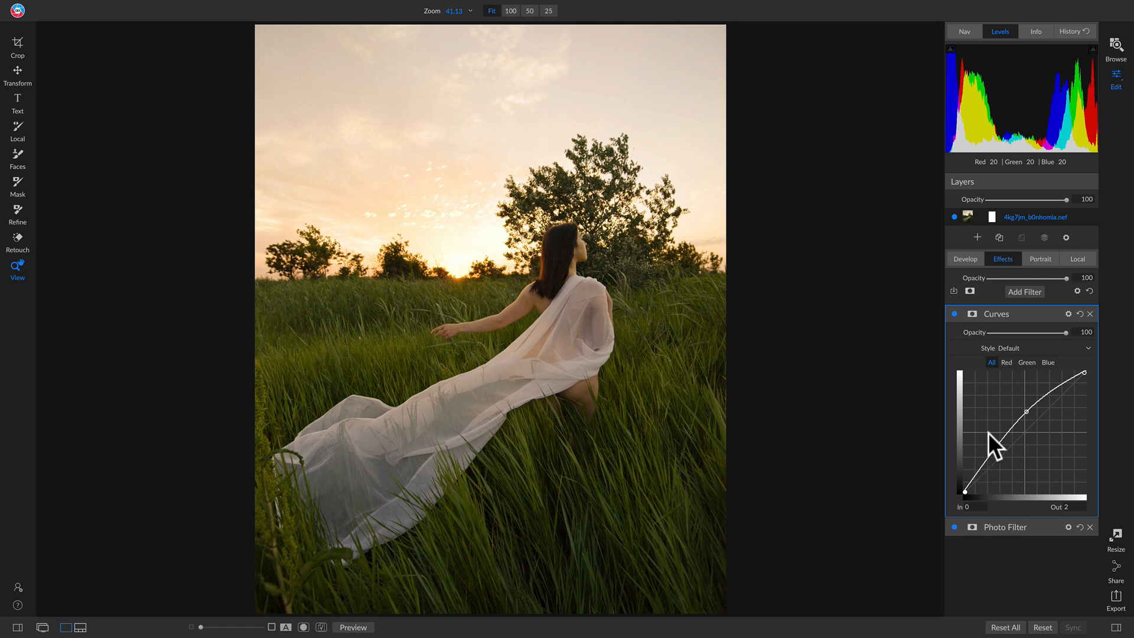
Add a lower point to the curve at input 55 and output 82, and compare the Curves filter off and on.
{"action": "left_click_drag", "start_coordinate": [992, 450], "coordinate": [988, 458]}
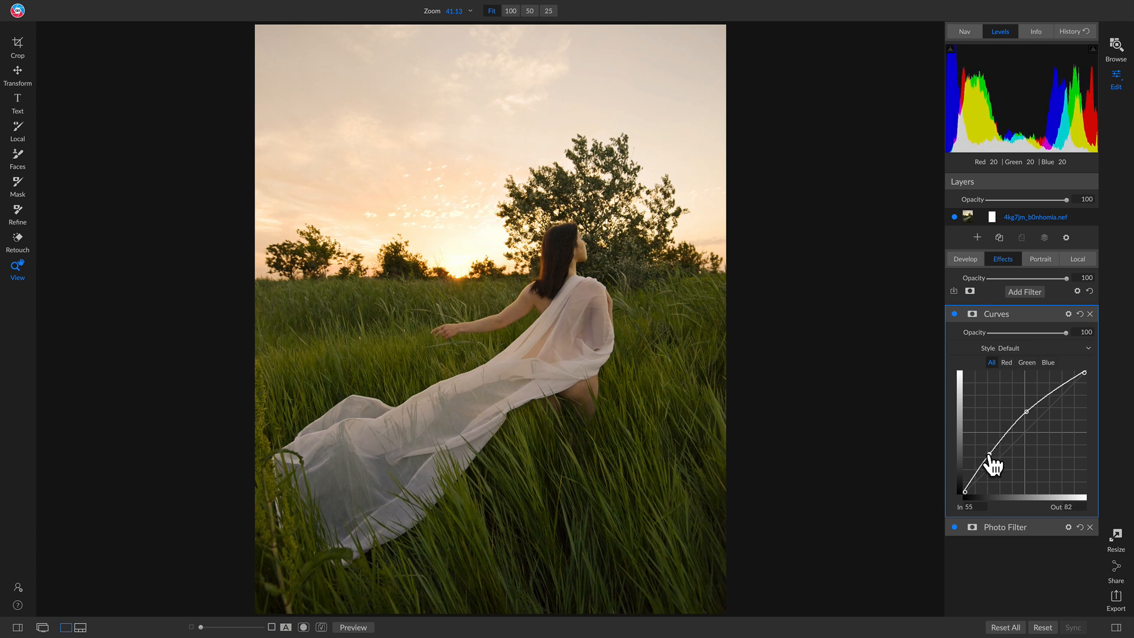
{"action": "left_click", "coordinate": [954, 315]}
{"action": "left_click", "coordinate": [953, 314]}
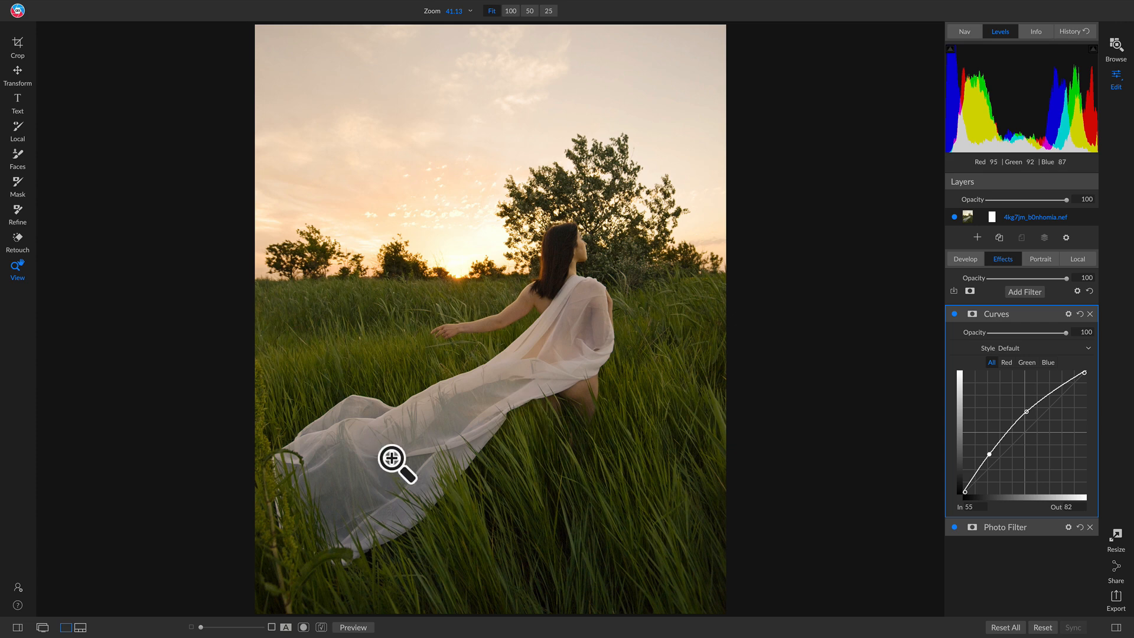
{"action": "left_click", "coordinate": [954, 314]}
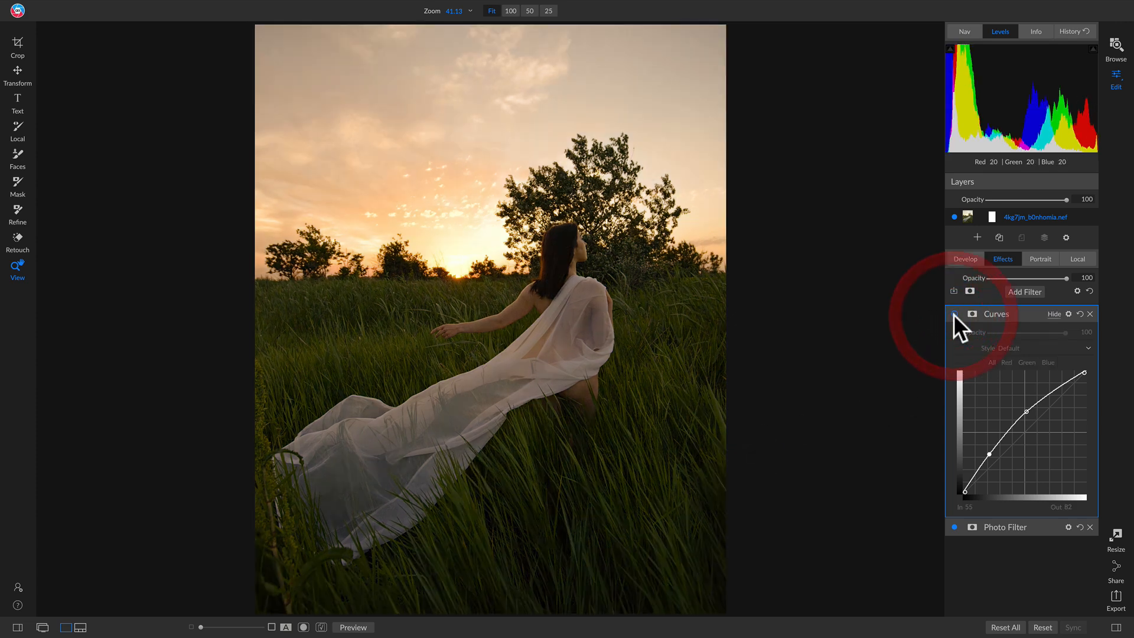
{"action": "left_click", "coordinate": [954, 315]}
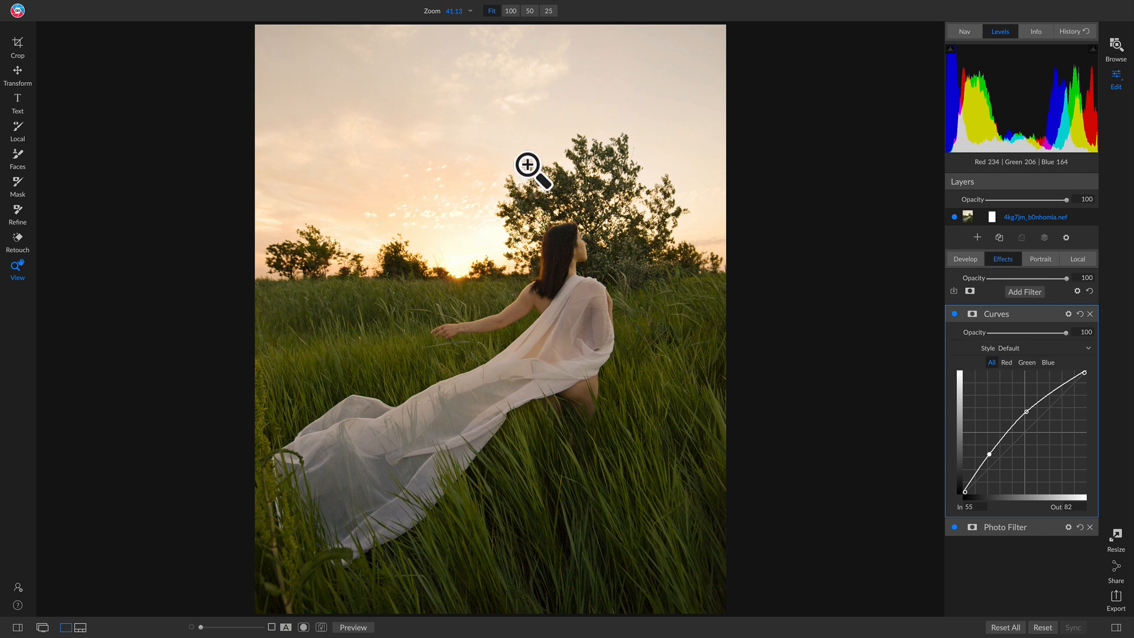
Mask the Curves filter out of the sky with a Linear Bottom gradient just above the horizon, and compare it off and on.
{"action": "key", "text": "m"}
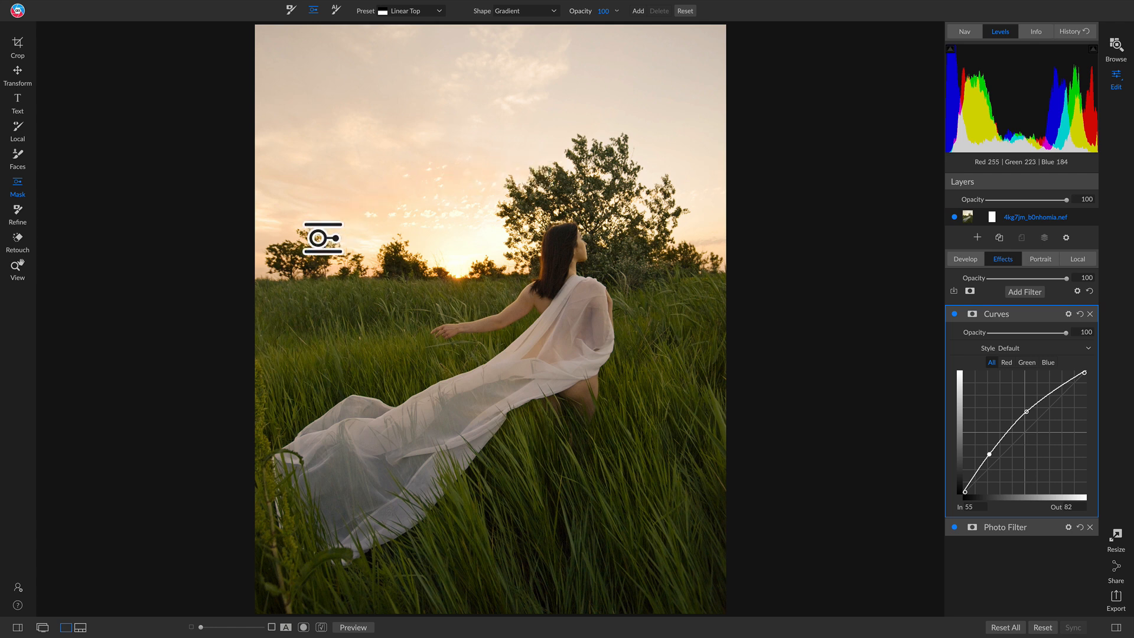
{"action": "left_click", "coordinate": [420, 275]}
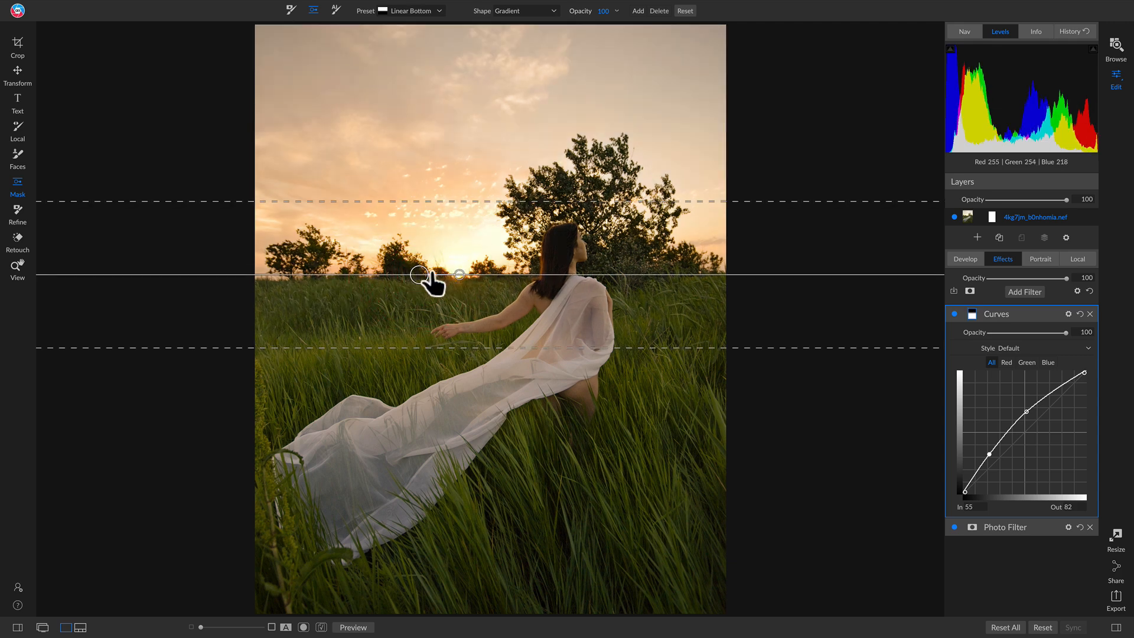
{"action": "left_click_drag", "start_coordinate": [414, 270], "coordinate": [408, 246]}
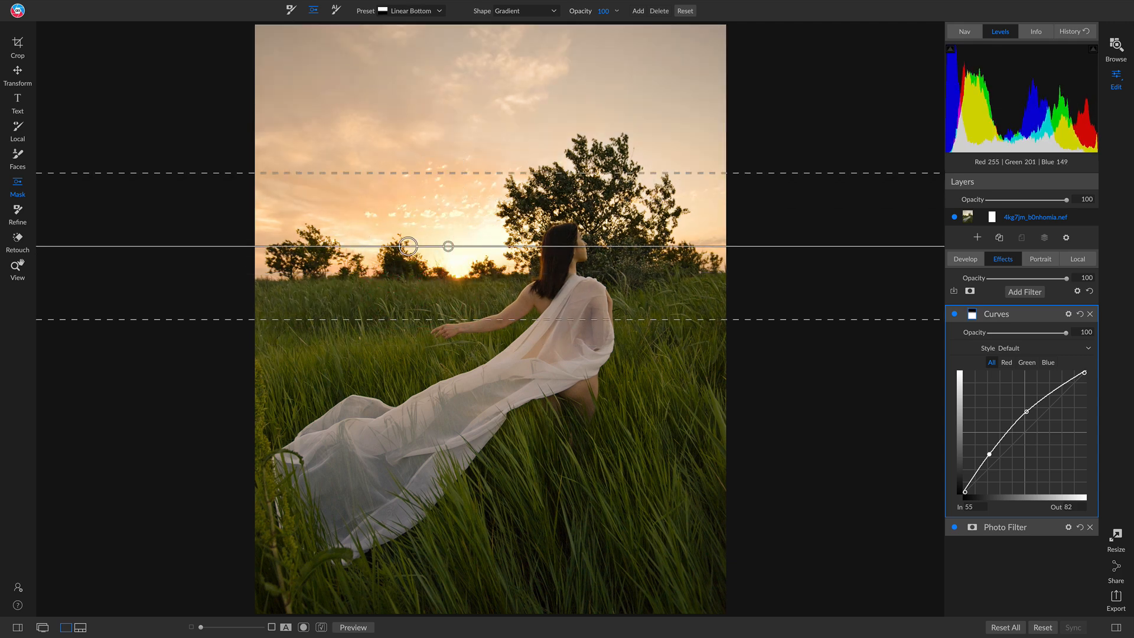
{"action": "left_click", "coordinate": [955, 314]}
{"action": "left_click", "coordinate": [955, 313]}
Raise the Curves mask gradient, widen its transition and tilt it slightly upward toward the large tree, comparing the filter off and on.
{"action": "left_click_drag", "start_coordinate": [408, 246], "coordinate": [397, 223]}
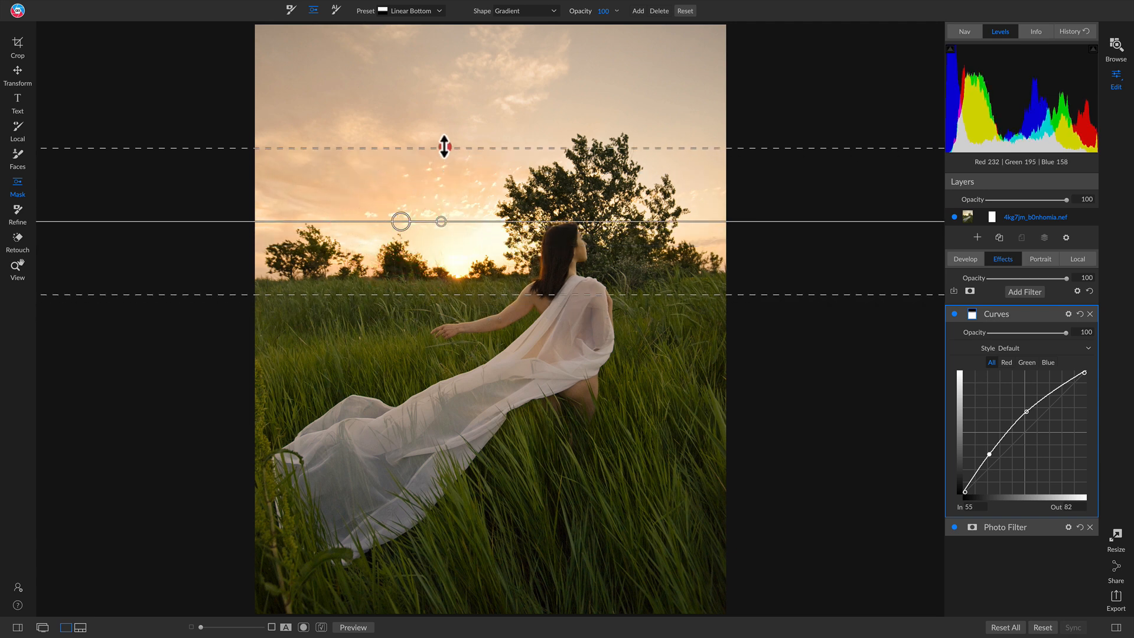
{"action": "left_click_drag", "start_coordinate": [444, 147], "coordinate": [443, 118]}
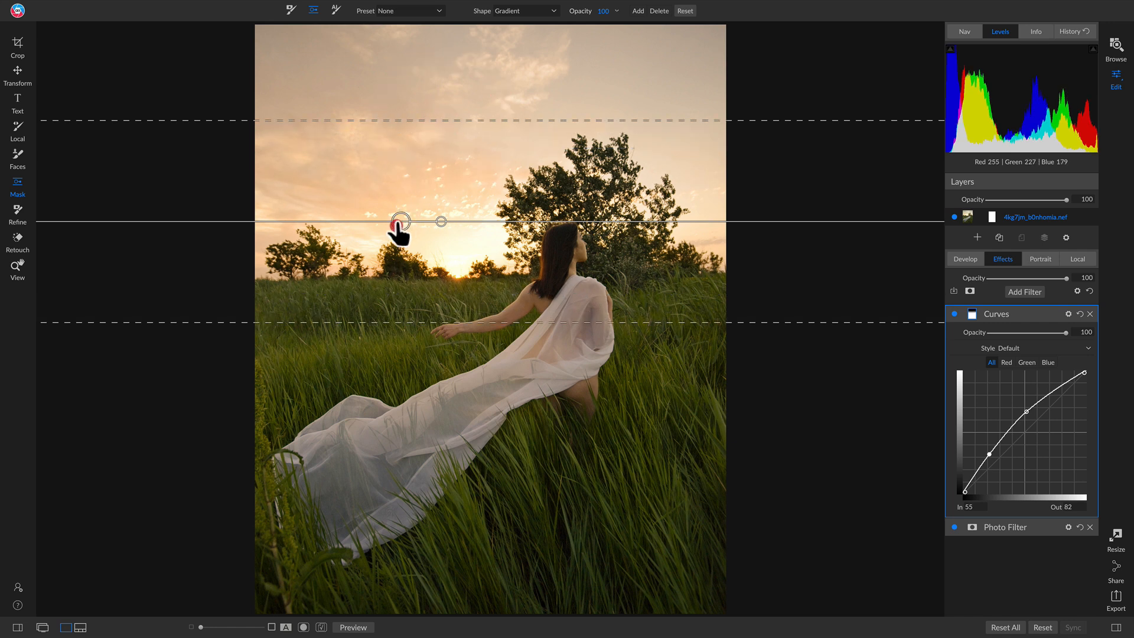
{"action": "left_click_drag", "start_coordinate": [399, 223], "coordinate": [428, 238]}
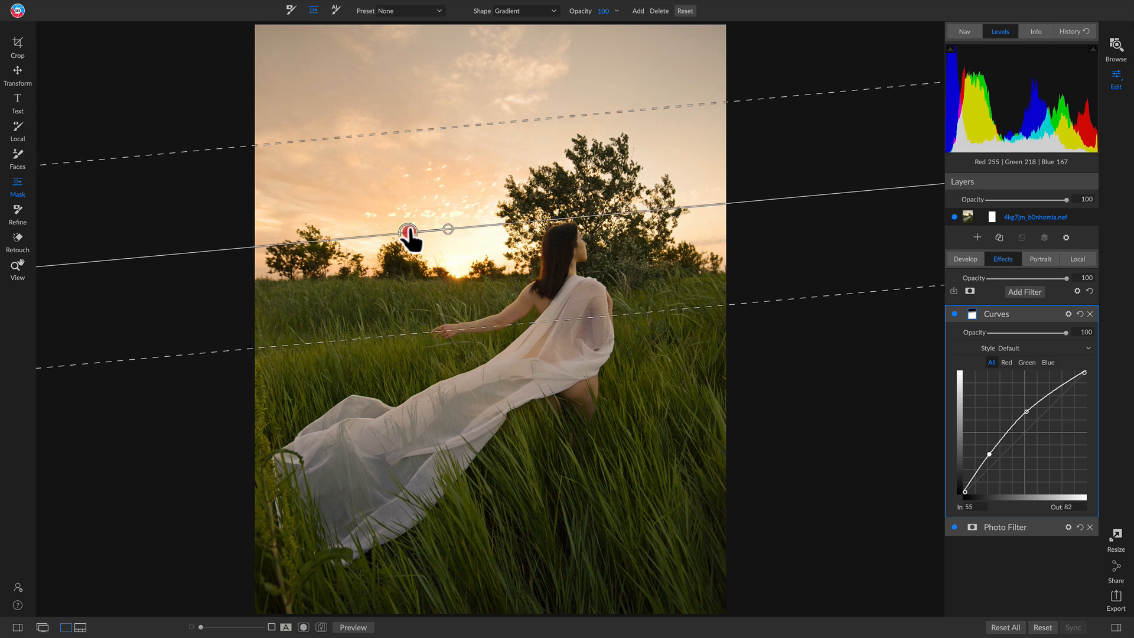
{"action": "left_click", "coordinate": [955, 313]}
{"action": "left_click", "coordinate": [955, 313]}
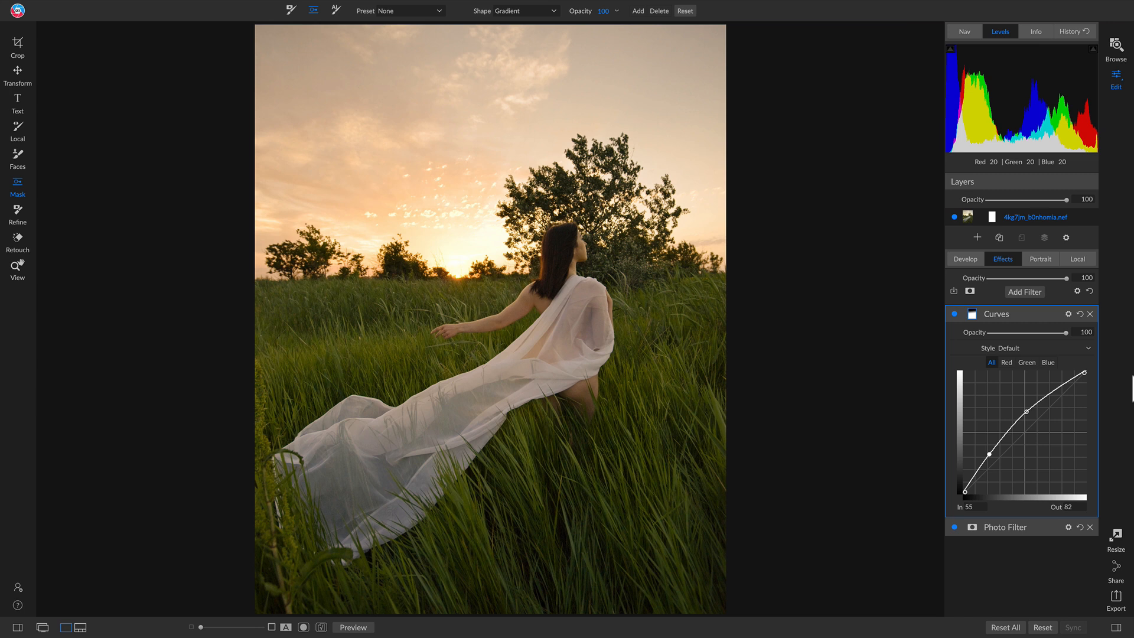
Add a Split Tone filter with the Warm preset, set its mode to Color, and compare it off and on.
{"action": "left_click", "coordinate": [1026, 290]}
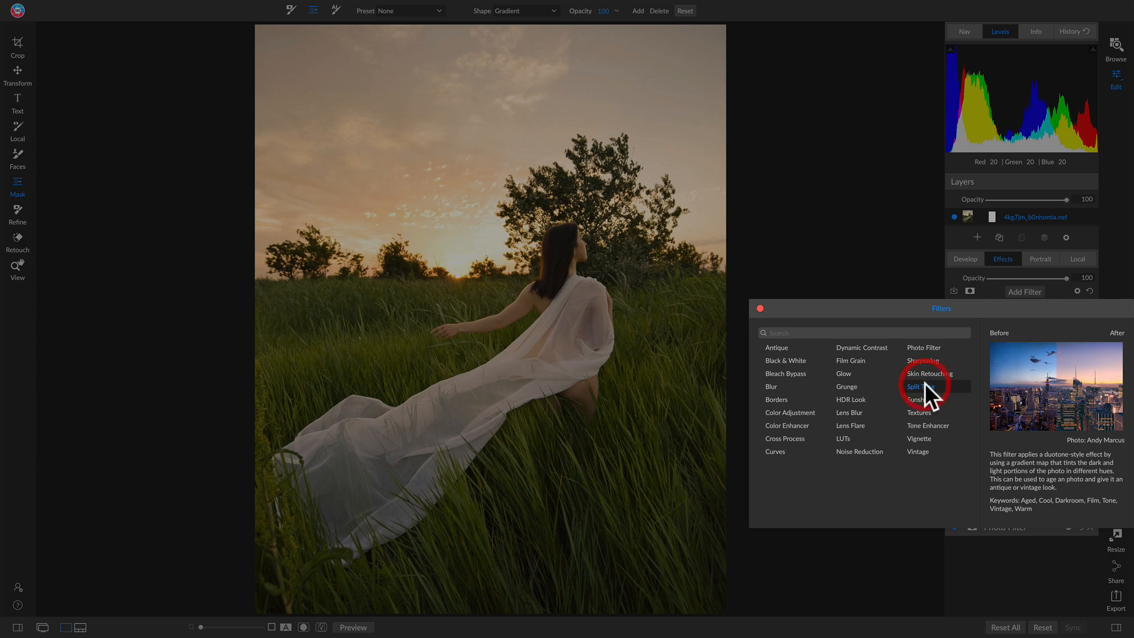
{"action": "left_click", "coordinate": [920, 386]}
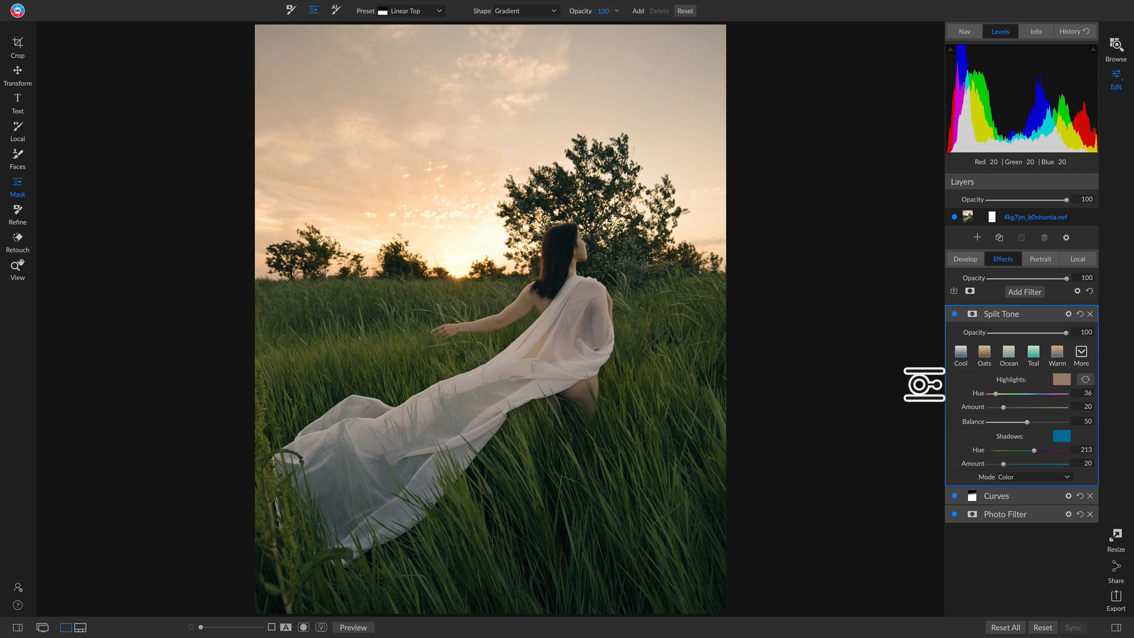
{"action": "left_click", "coordinate": [1058, 353]}
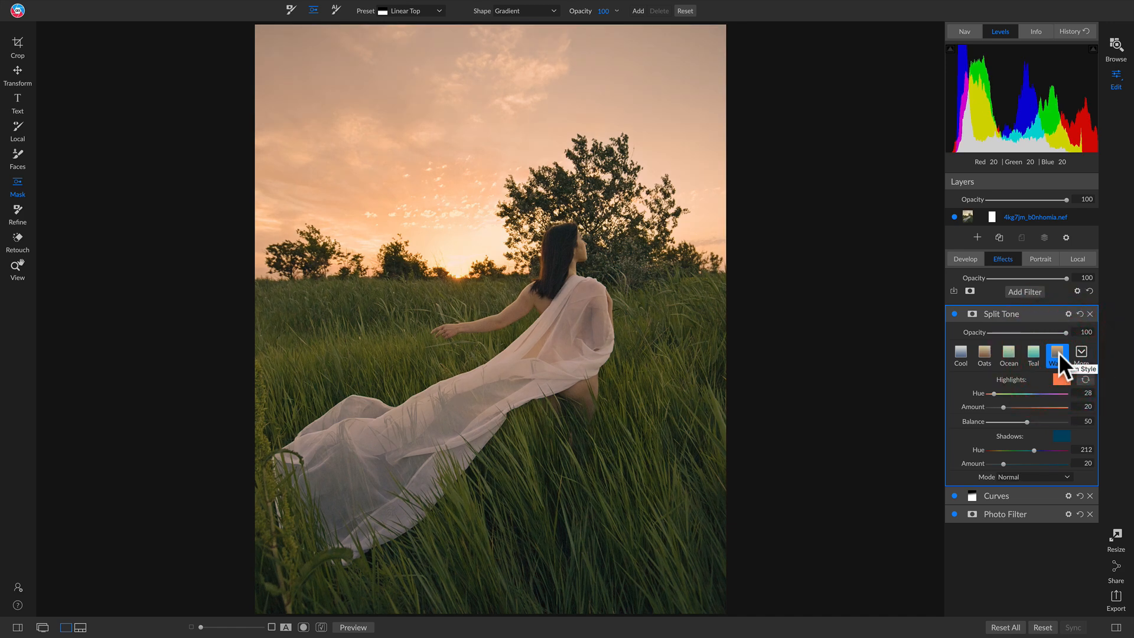
{"action": "left_click", "coordinate": [1019, 477]}
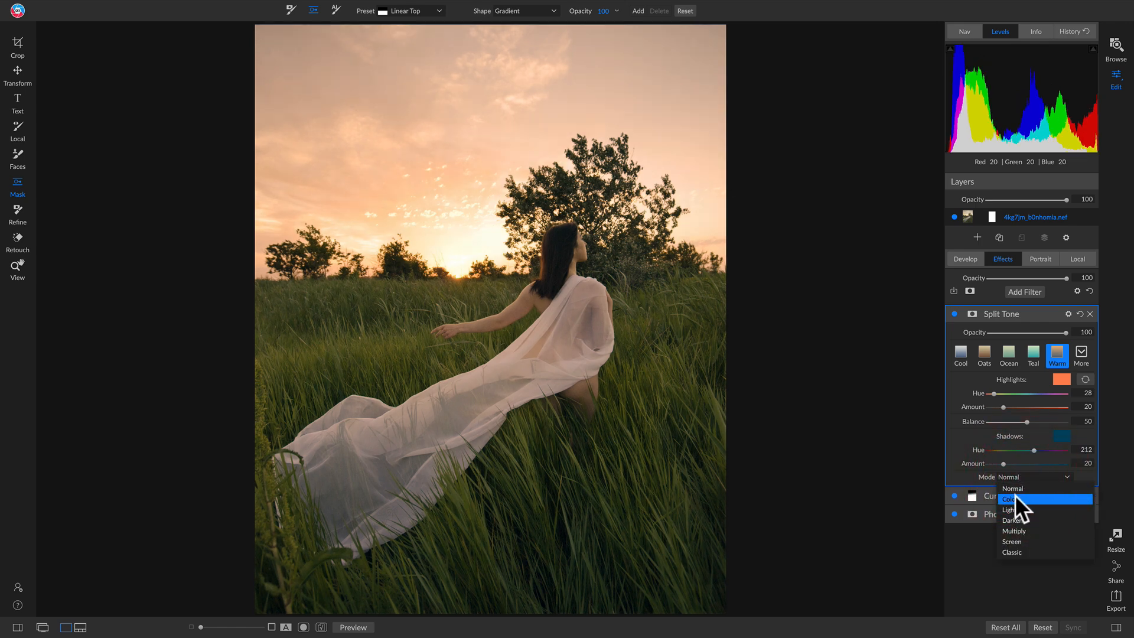
{"action": "left_click", "coordinate": [1038, 500]}
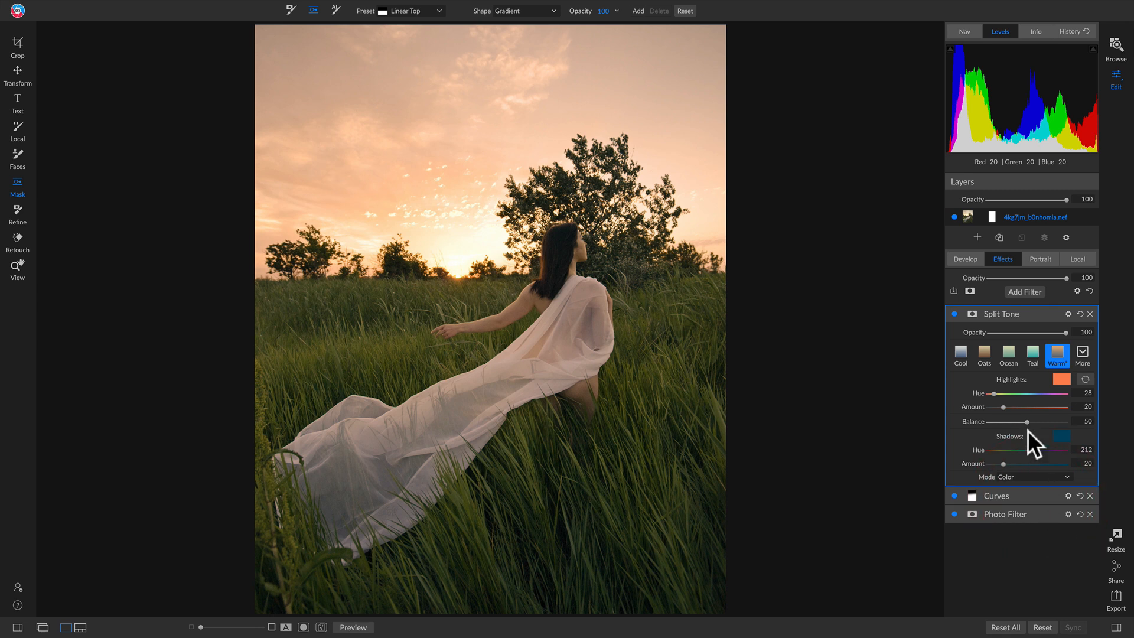
{"action": "left_click", "coordinate": [954, 313]}
{"action": "left_click", "coordinate": [955, 313]}
{"action": "left_click", "coordinate": [955, 313]}
{"action": "left_click", "coordinate": [954, 312]}
{"action": "left_click", "coordinate": [955, 313]}
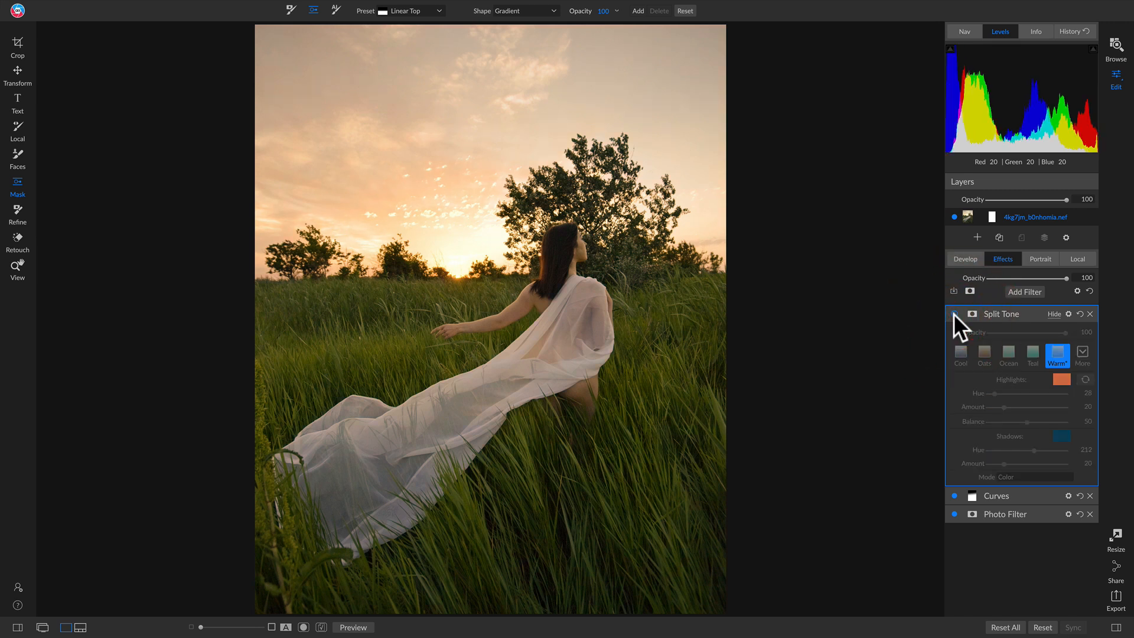
{"action": "left_click", "coordinate": [953, 314]}
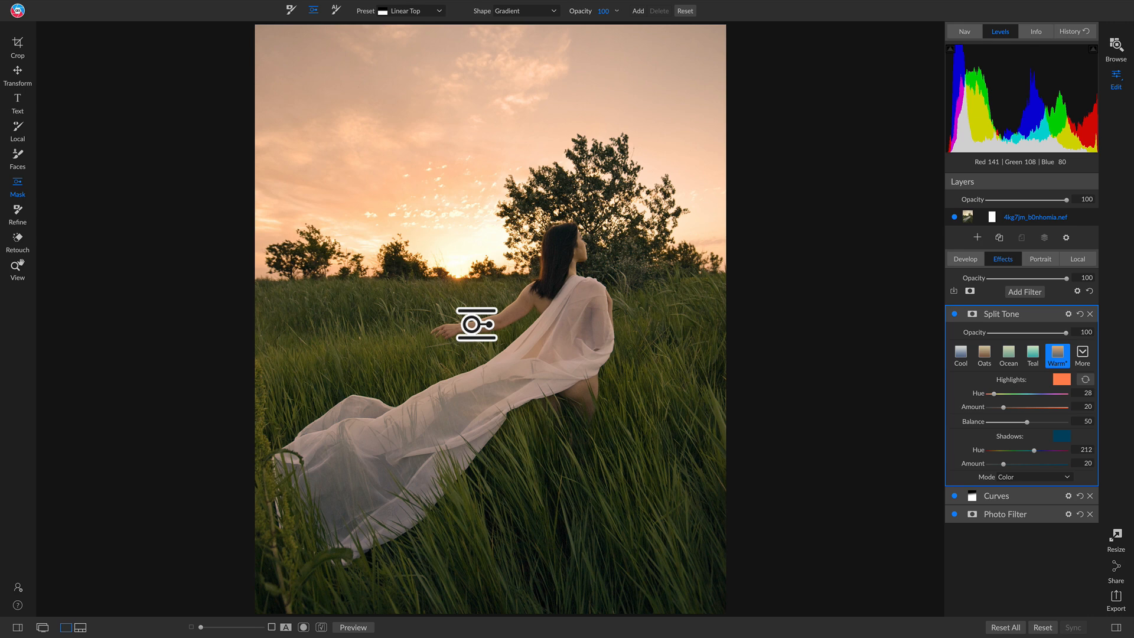
Add a Sunshine filter with the Strong preset, and compare it off and on.
{"action": "left_click", "coordinate": [1019, 288]}
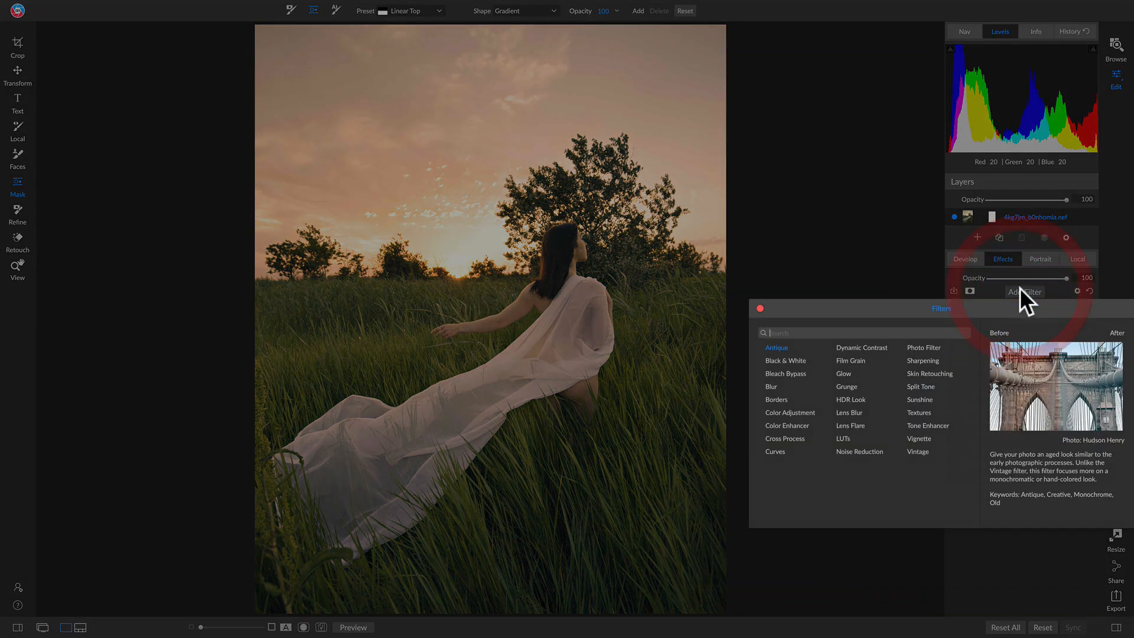
{"action": "left_click", "coordinate": [916, 398]}
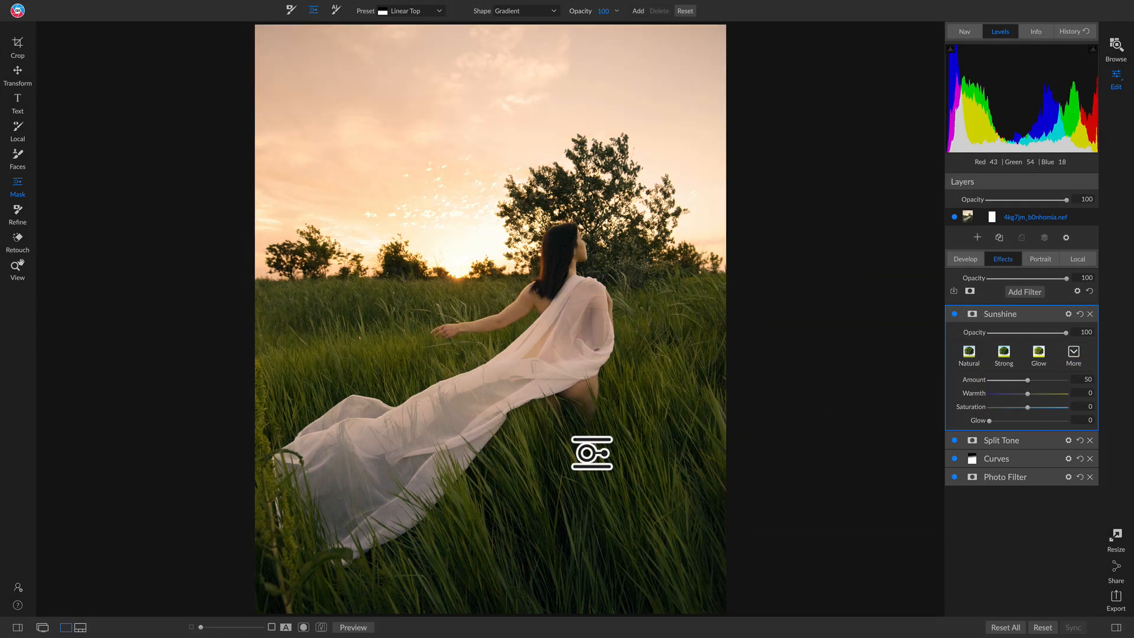
{"action": "left_click", "coordinate": [1003, 352]}
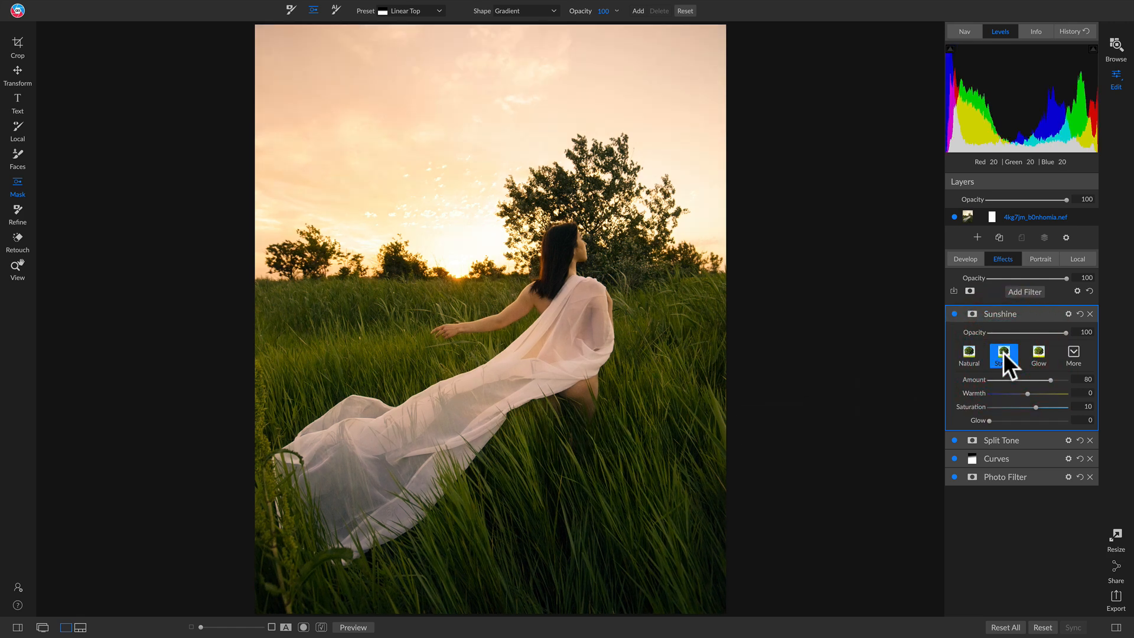
{"action": "left_click", "coordinate": [953, 312]}
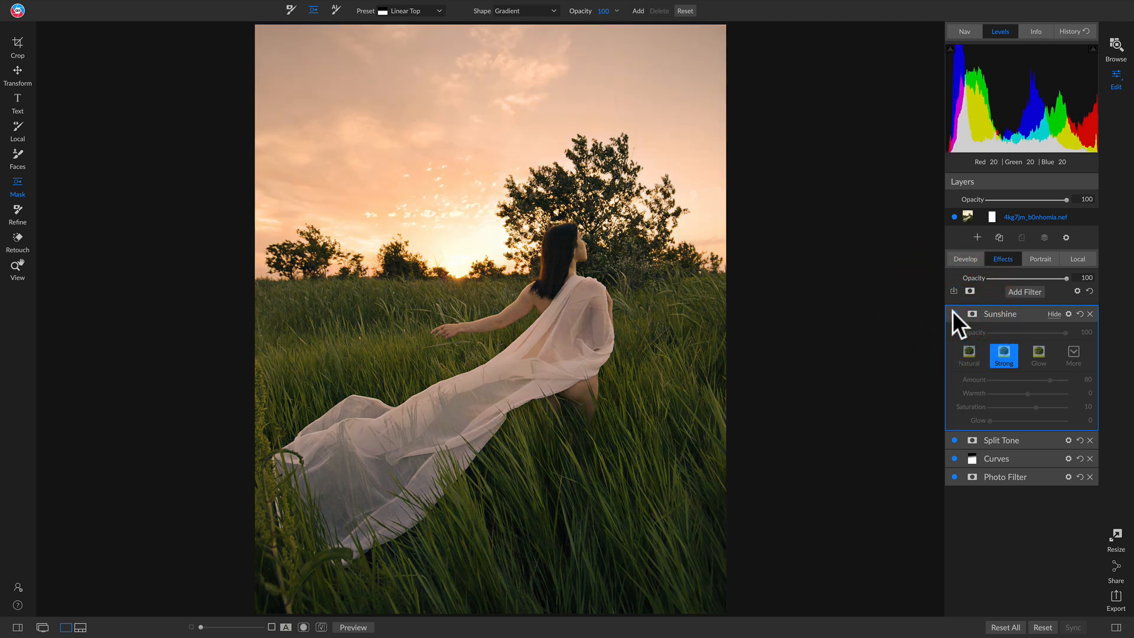
{"action": "left_click", "coordinate": [953, 312]}
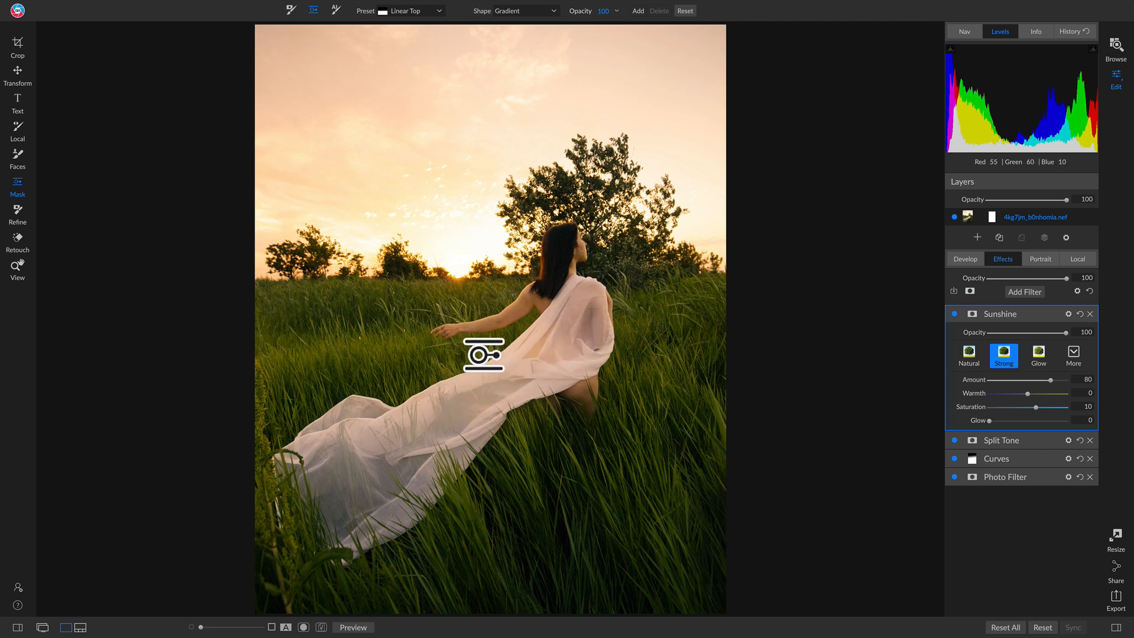
Set the Sunshine filter's blending mode to Lighten, and compare the filter off and on.
{"action": "left_click", "coordinate": [1069, 313]}
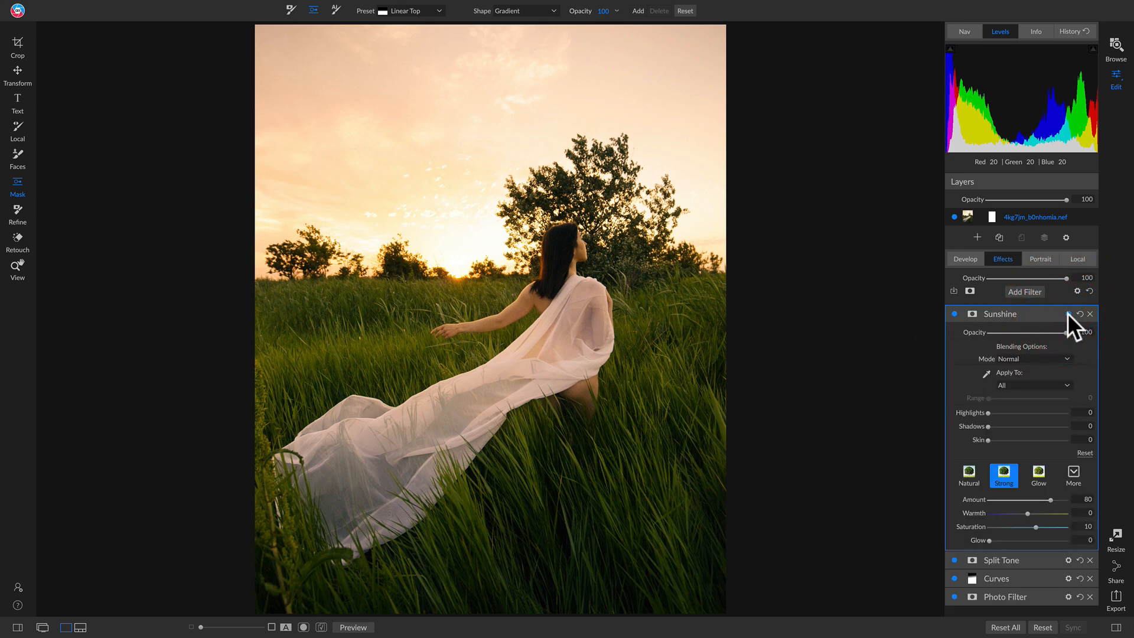
{"action": "left_click", "coordinate": [1010, 359]}
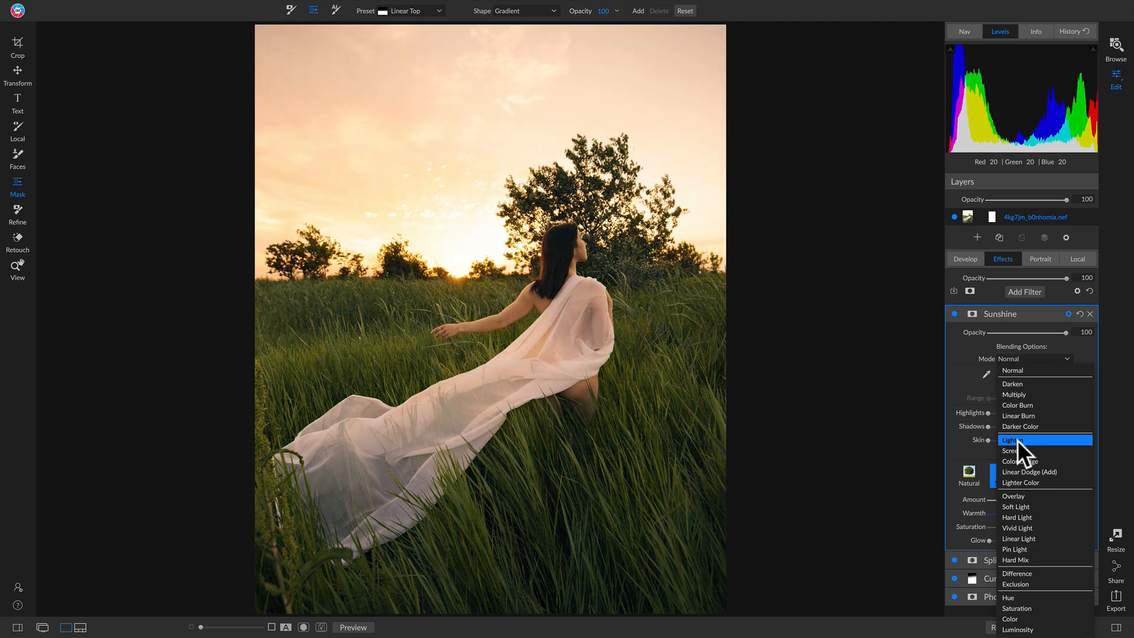
{"action": "left_click", "coordinate": [1018, 441]}
{"action": "left_click", "coordinate": [955, 314]}
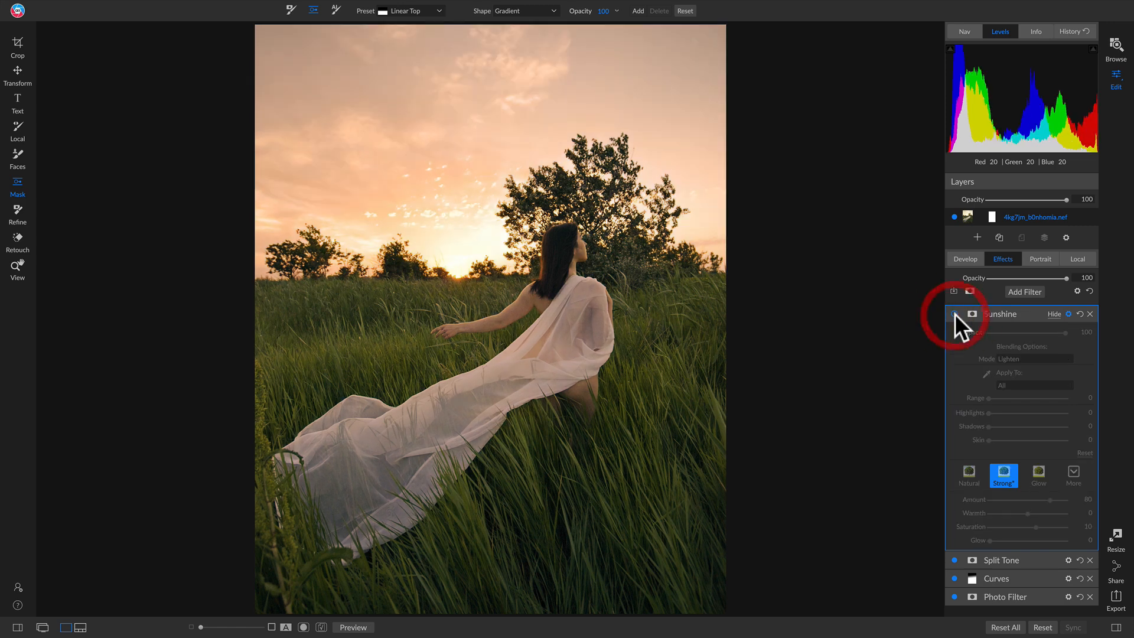
{"action": "left_click", "coordinate": [955, 314]}
{"action": "left_click", "coordinate": [955, 313]}
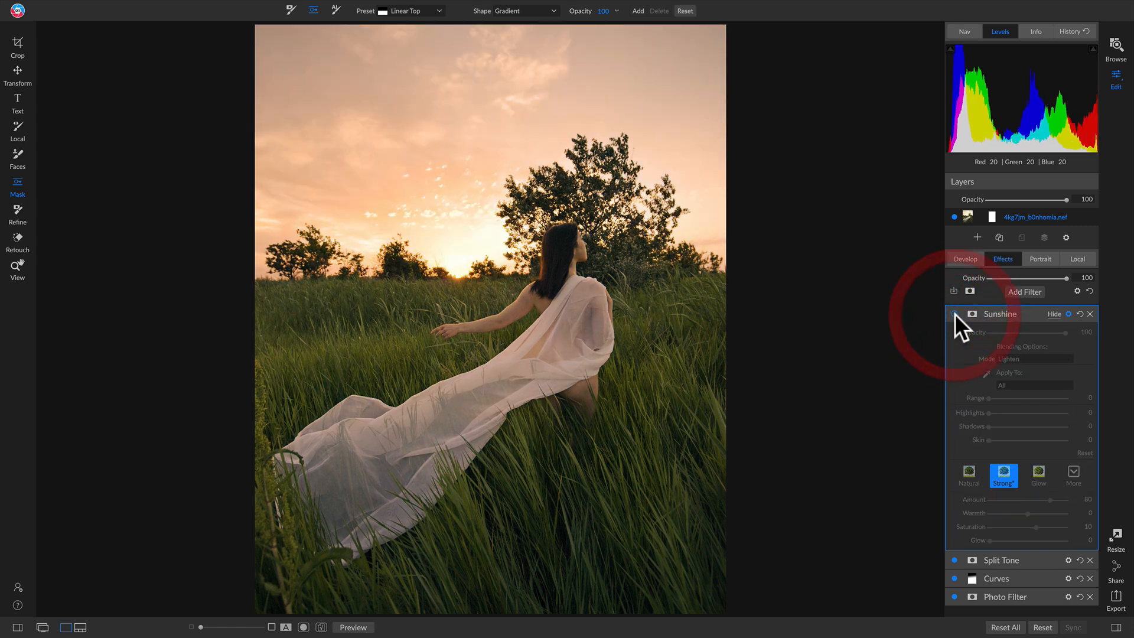
{"action": "left_click", "coordinate": [955, 313]}
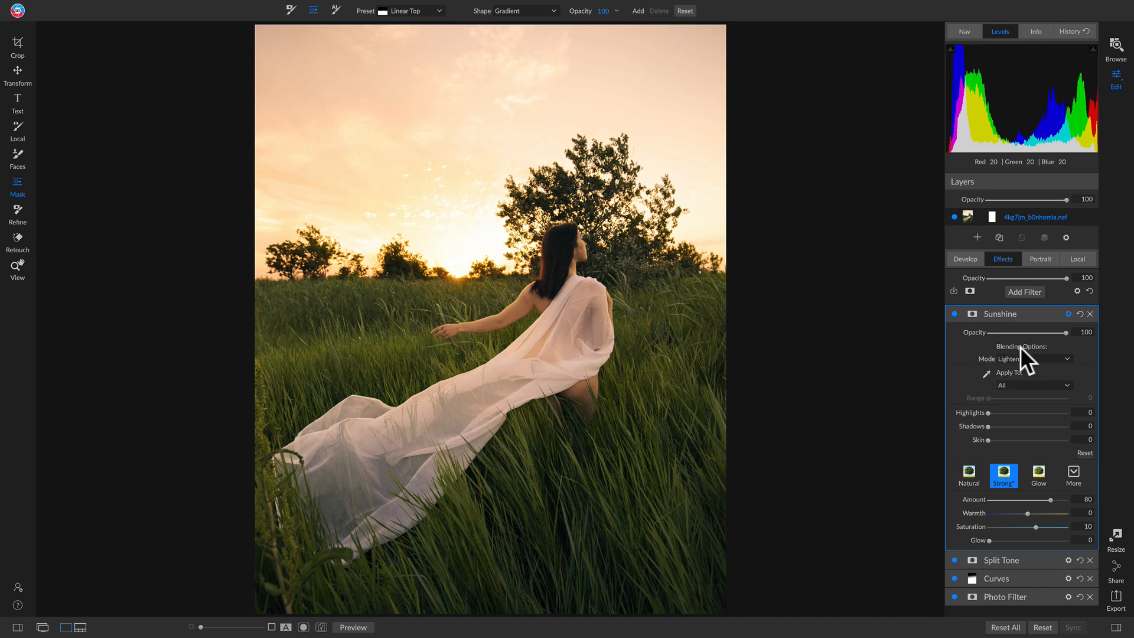
{"action": "left_click", "coordinate": [955, 314]}
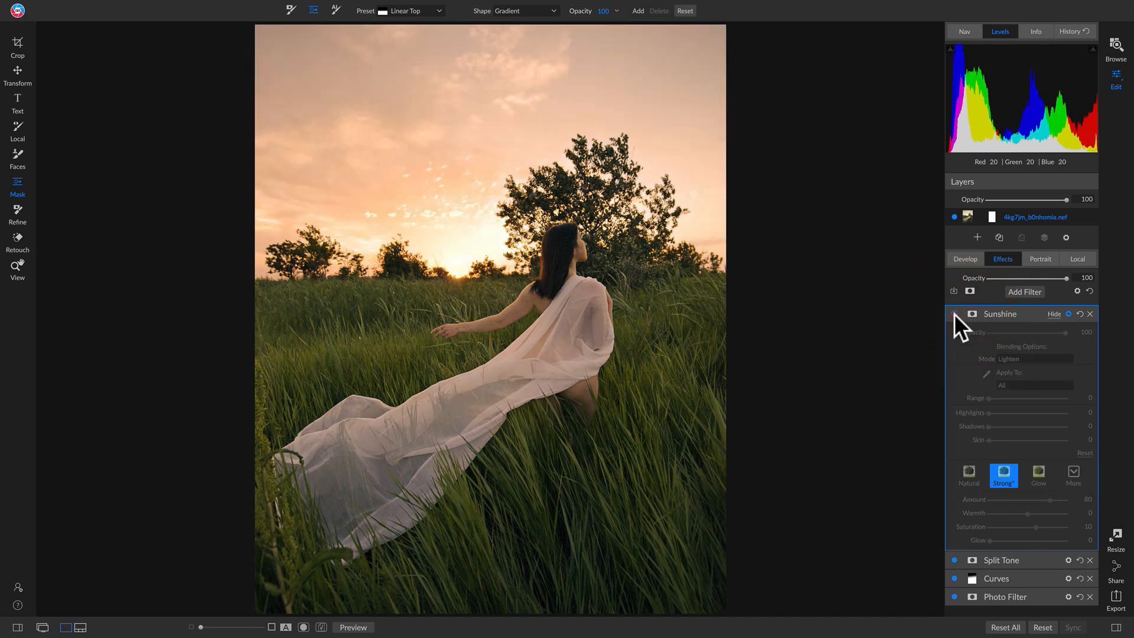
{"action": "left_click", "coordinate": [955, 314]}
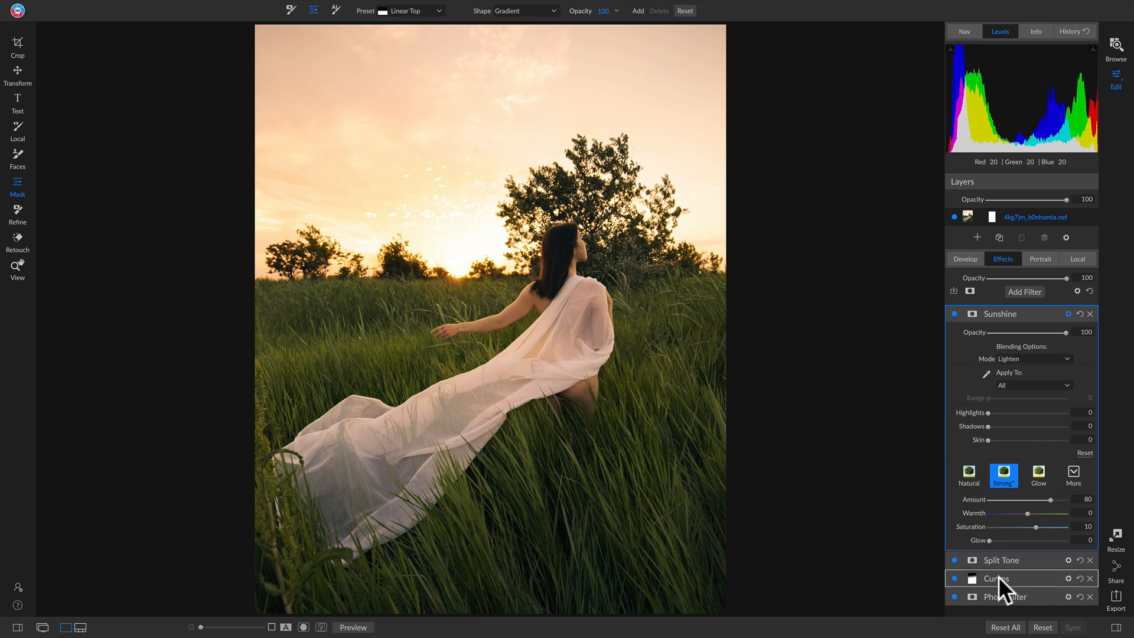
Copy the Curves filter's gradient mask onto the Sunshine filter, comparing the filter off and on and the result with the original photo.
{"action": "left_click", "coordinate": [974, 576]}
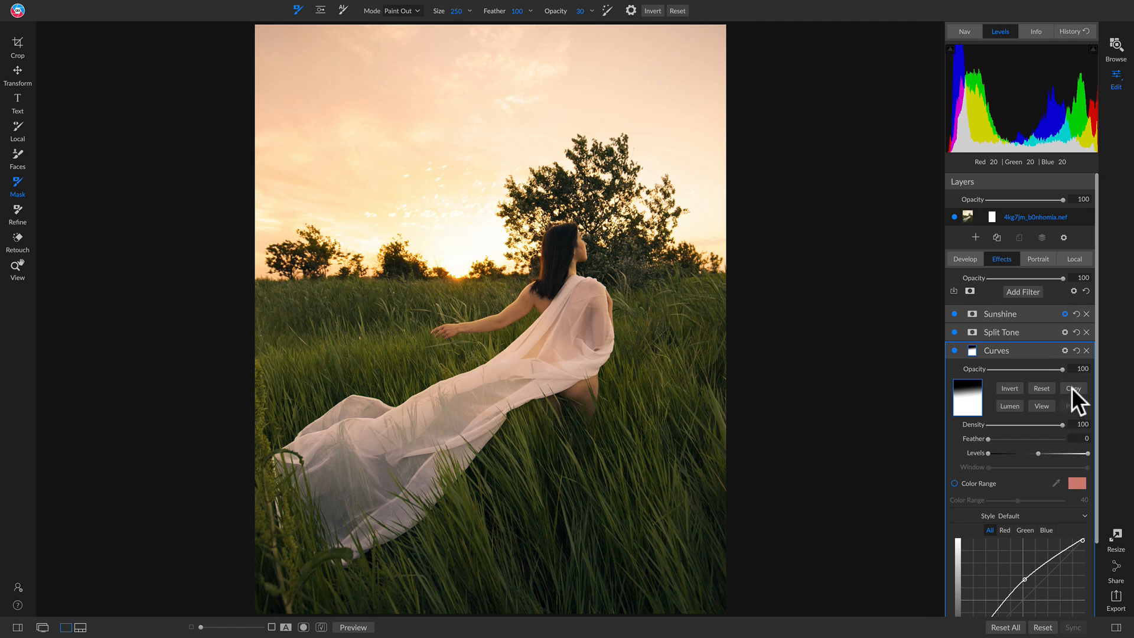
{"action": "left_click", "coordinate": [1072, 387]}
{"action": "left_click", "coordinate": [969, 311]}
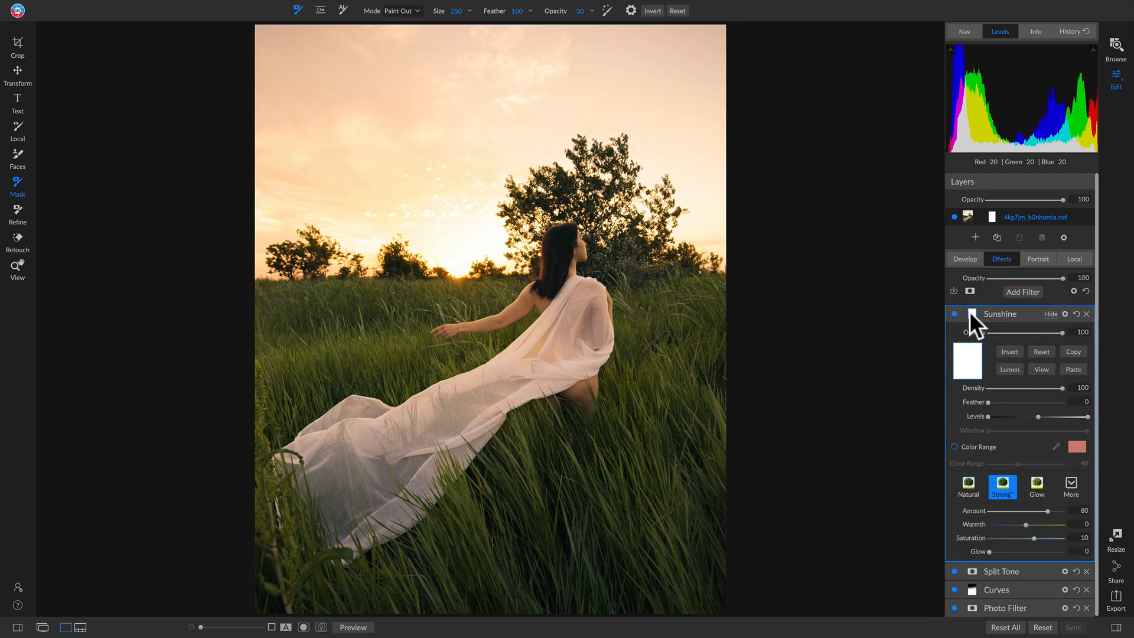
{"action": "left_click", "coordinate": [1073, 366]}
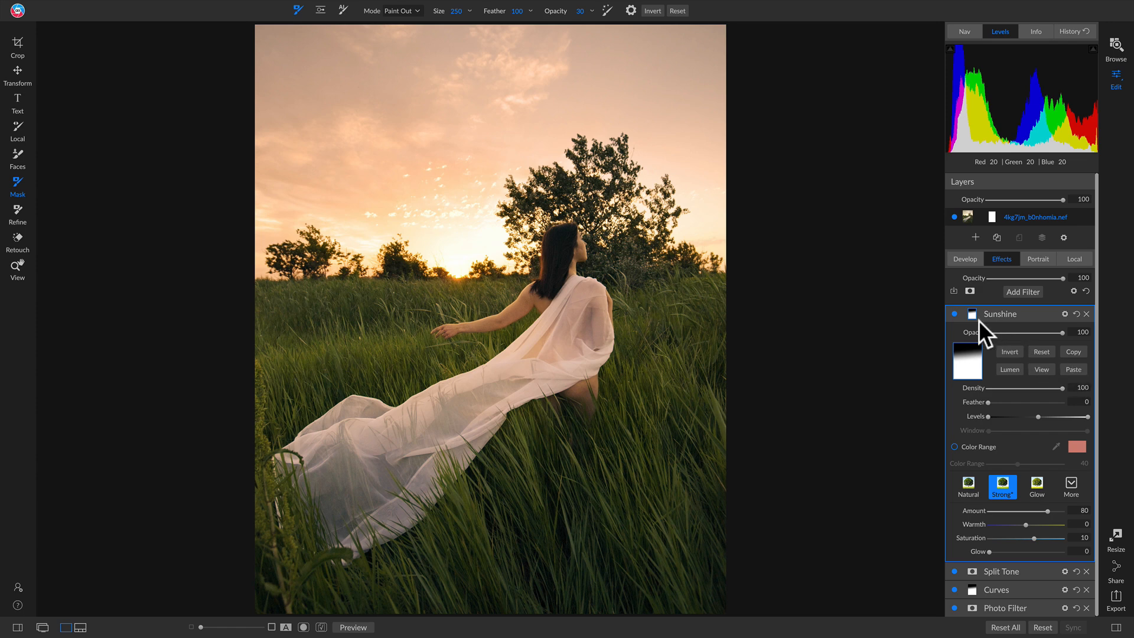
{"action": "left_click", "coordinate": [956, 314]}
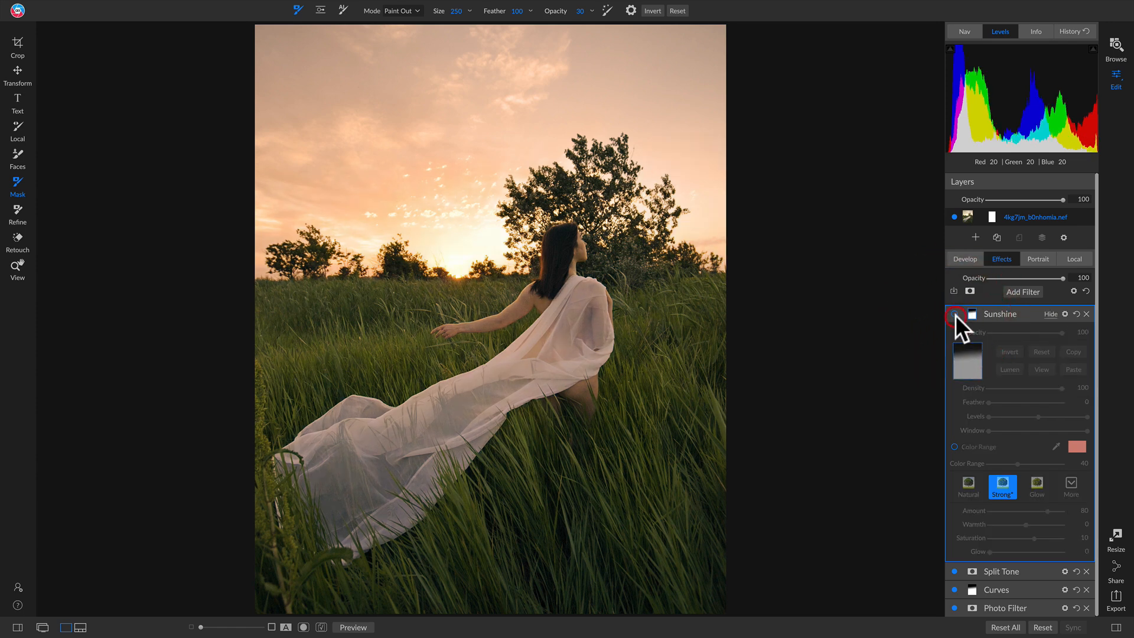
{"action": "left_click", "coordinate": [956, 315]}
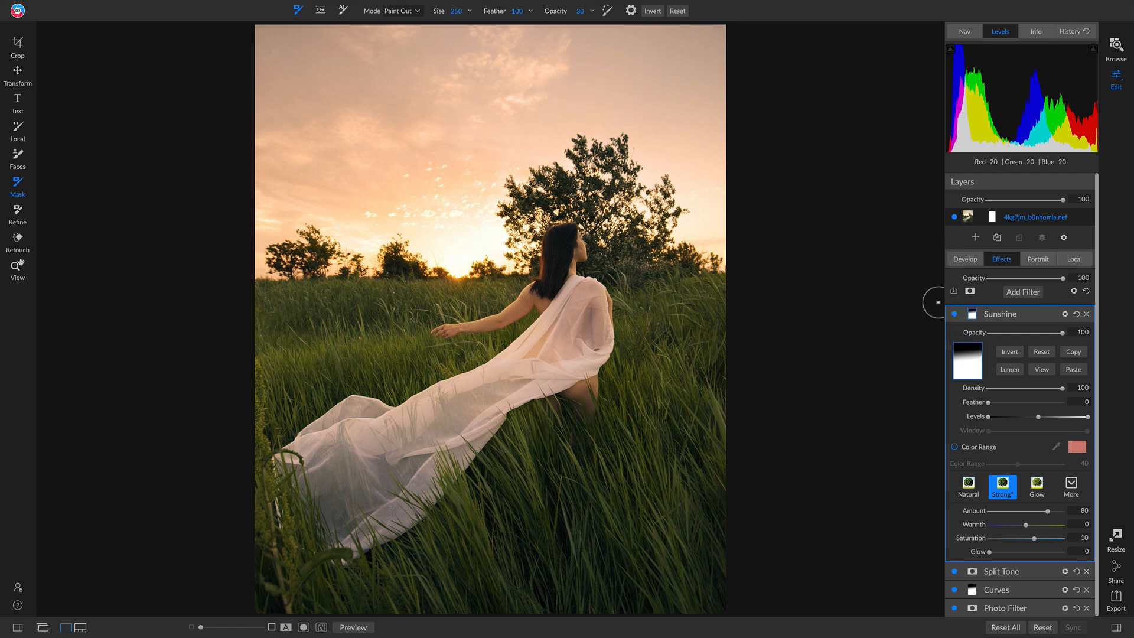
{"action": "key", "text": "backslash"}
{"action": "key", "text": "backslash"}
Add a Color Enhancer filter, set its Saturation to -18, and invert its mask to hide the effect.
{"action": "left_click", "coordinate": [1021, 291]}
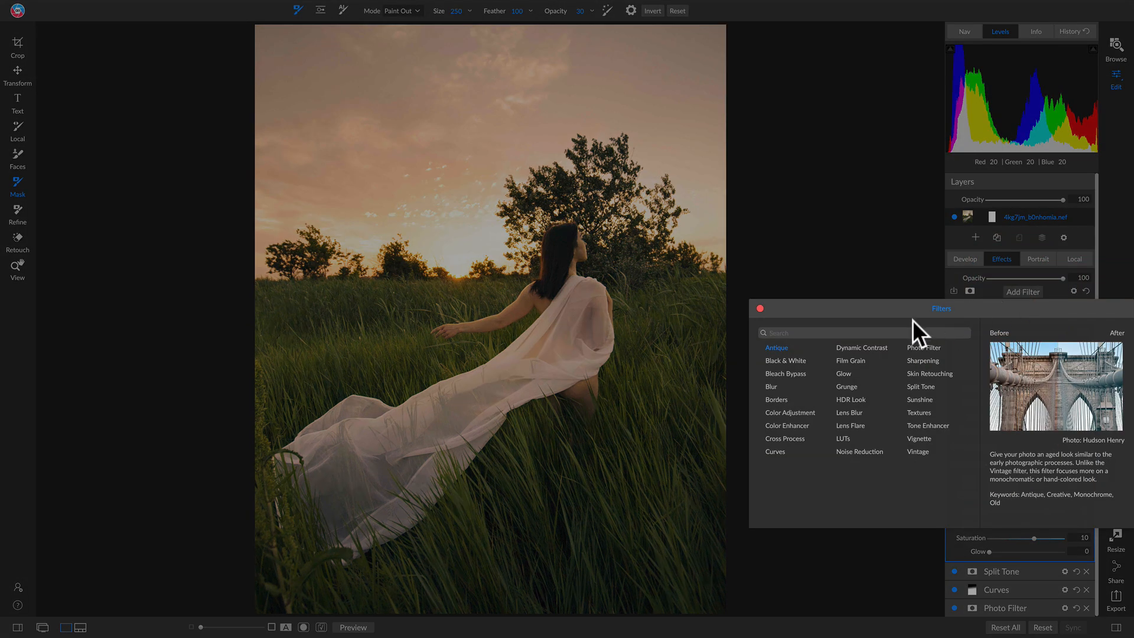
{"action": "left_click", "coordinate": [787, 422]}
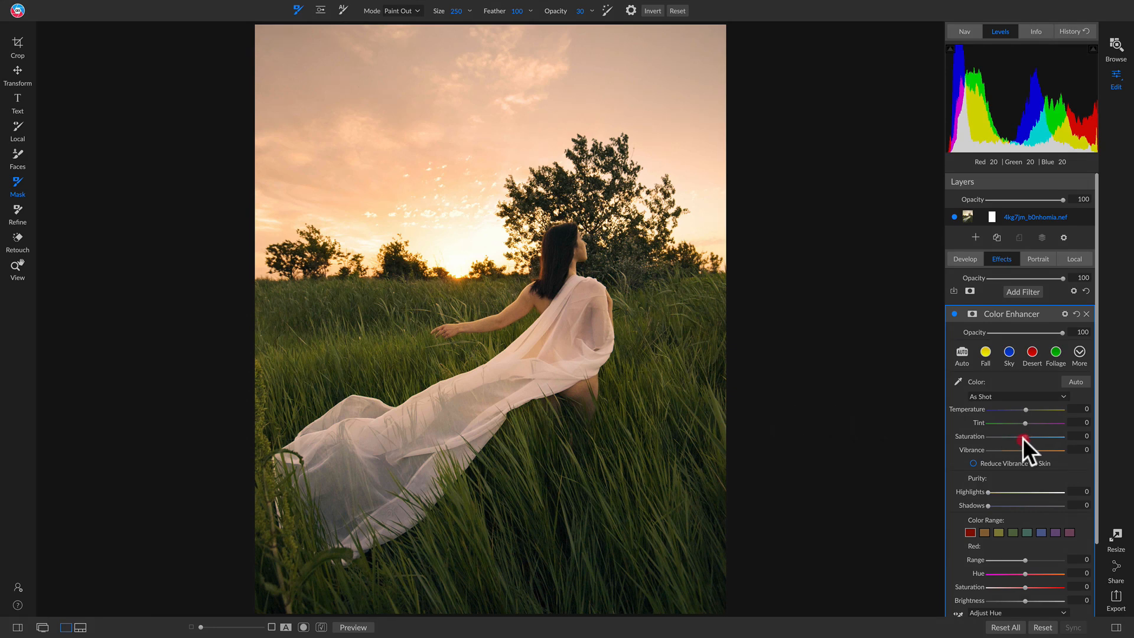
{"action": "left_click_drag", "start_coordinate": [1022, 437], "coordinate": [1009, 441]}
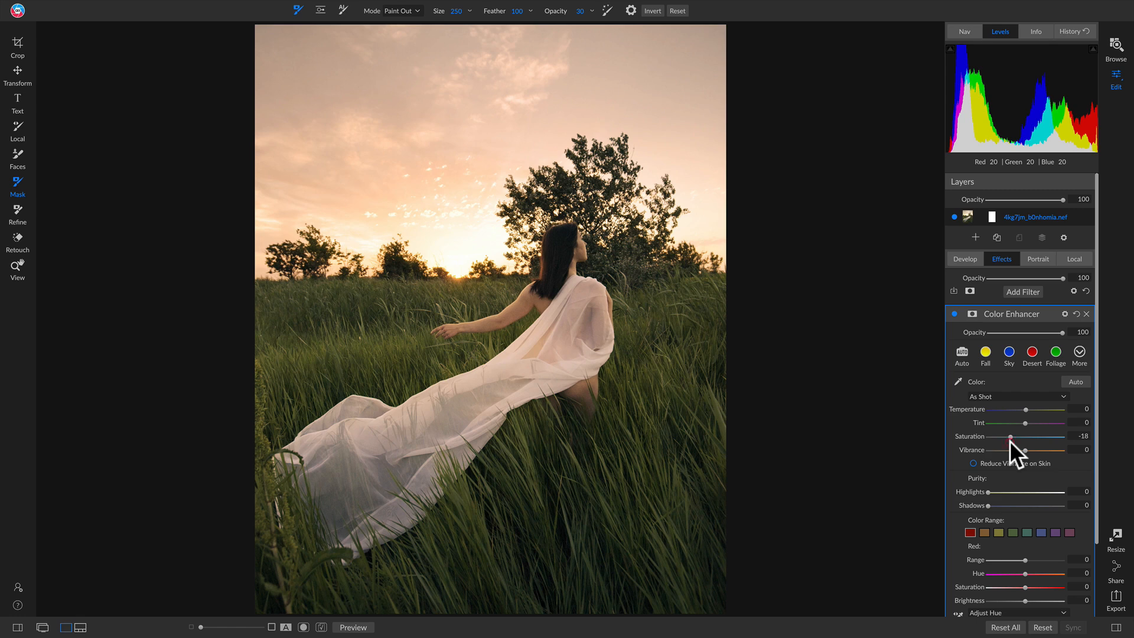
{"action": "left_click", "coordinate": [970, 312]}
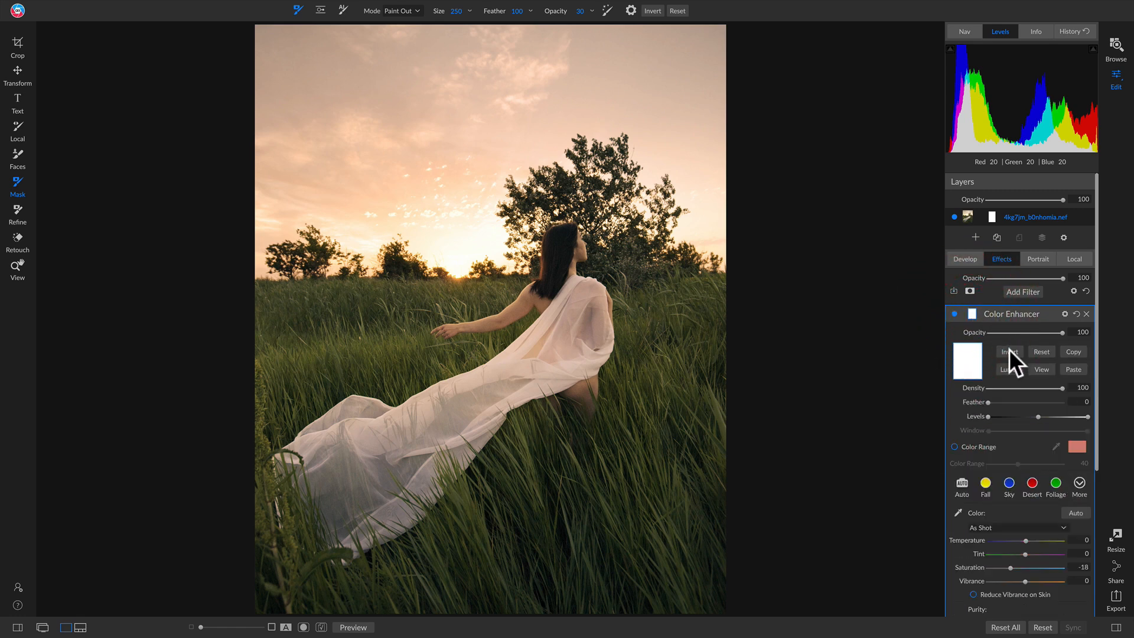
{"action": "left_click", "coordinate": [1009, 350]}
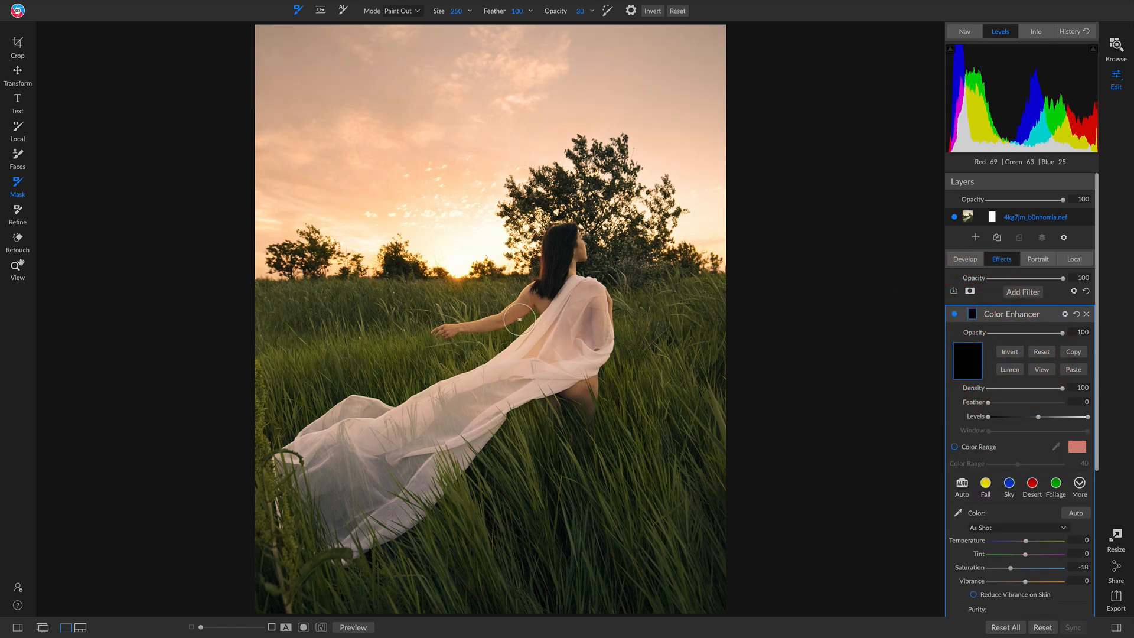
Paint in the Color Enhancer effect on the woman's arm, leg and face, using brush size 125 and opacity 100.
{"action": "key", "text": "x"}
{"action": "key", "text": "bracketleft"}
{"action": "key", "text": "bracketleft"}
{"action": "key", "text": "bracketleft"}
{"action": "key", "text": "bracketright"}
{"action": "mouse_move", "coordinate": [441, 332]}
{"action": "left_mouse_down"}
{"action": "mouse_move", "coordinate": [511, 320]}
{"action": "mouse_move", "coordinate": [537, 291]}
{"action": "mouse_move", "coordinate": [503, 323]}
{"action": "left_mouse_up"}
{"action": "left_click_drag", "start_coordinate": [562, 13], "coordinate": [842, 30]}
{"action": "mouse_move", "coordinate": [471, 328]}
{"action": "left_mouse_down"}
{"action": "mouse_move", "coordinate": [453, 330]}
{"action": "mouse_move", "coordinate": [493, 324]}
{"action": "mouse_move", "coordinate": [523, 296]}
{"action": "mouse_move", "coordinate": [544, 299]}
{"action": "left_mouse_up"}
{"action": "mouse_move", "coordinate": [598, 376]}
{"action": "left_mouse_down"}
{"action": "mouse_move", "coordinate": [570, 395]}
{"action": "mouse_move", "coordinate": [586, 402]}
{"action": "left_mouse_up"}
{"action": "mouse_move", "coordinate": [580, 243]}
{"action": "left_mouse_down"}
{"action": "mouse_move", "coordinate": [570, 278]}
{"action": "mouse_move", "coordinate": [582, 248]}
{"action": "left_mouse_up"}
Compare the Color Enhancer filter off and on, and compare the edited result with the original photo.
{"action": "left_click", "coordinate": [954, 313]}
{"action": "left_click", "coordinate": [955, 313]}
{"action": "left_click", "coordinate": [955, 313]}
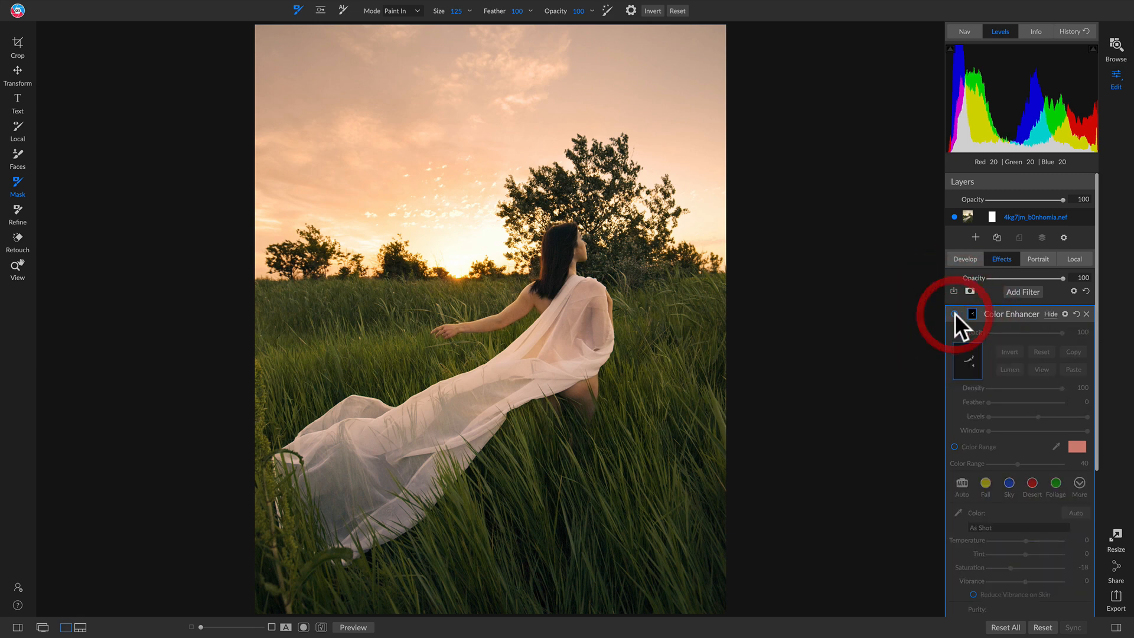
{"action": "left_click", "coordinate": [955, 313]}
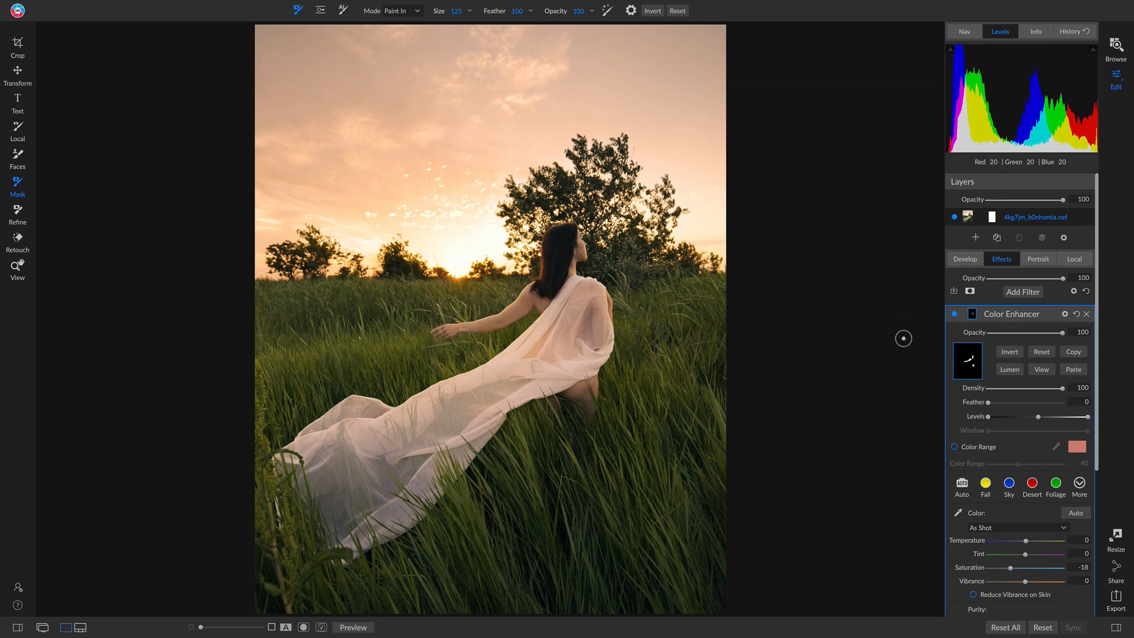
{"action": "key", "text": "backslash"}
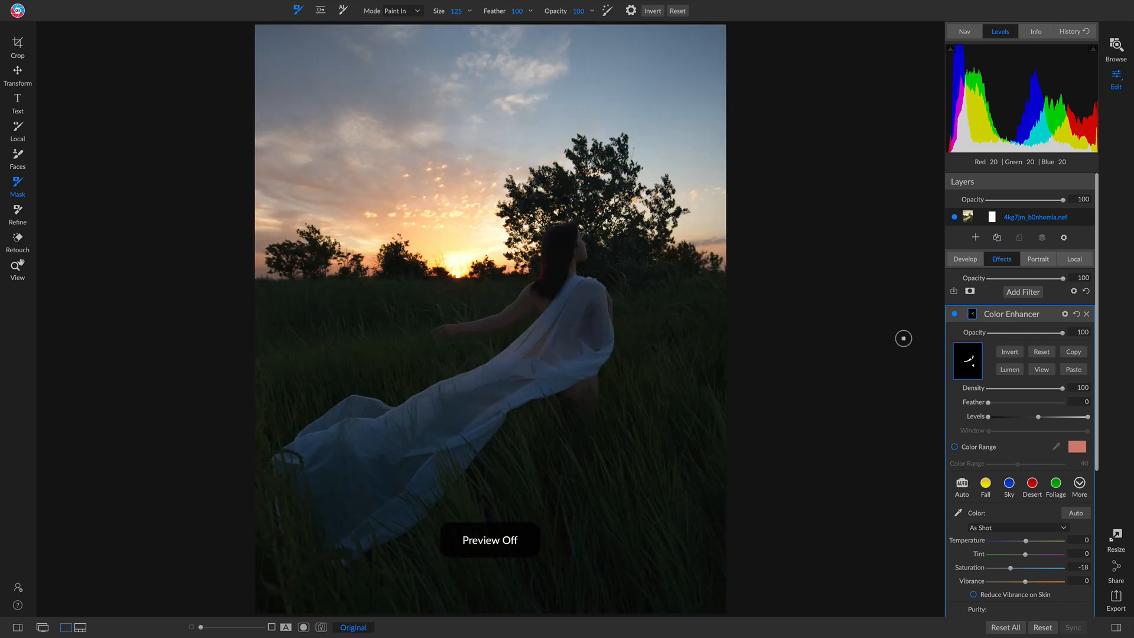
{"action": "key", "text": "backslash"}
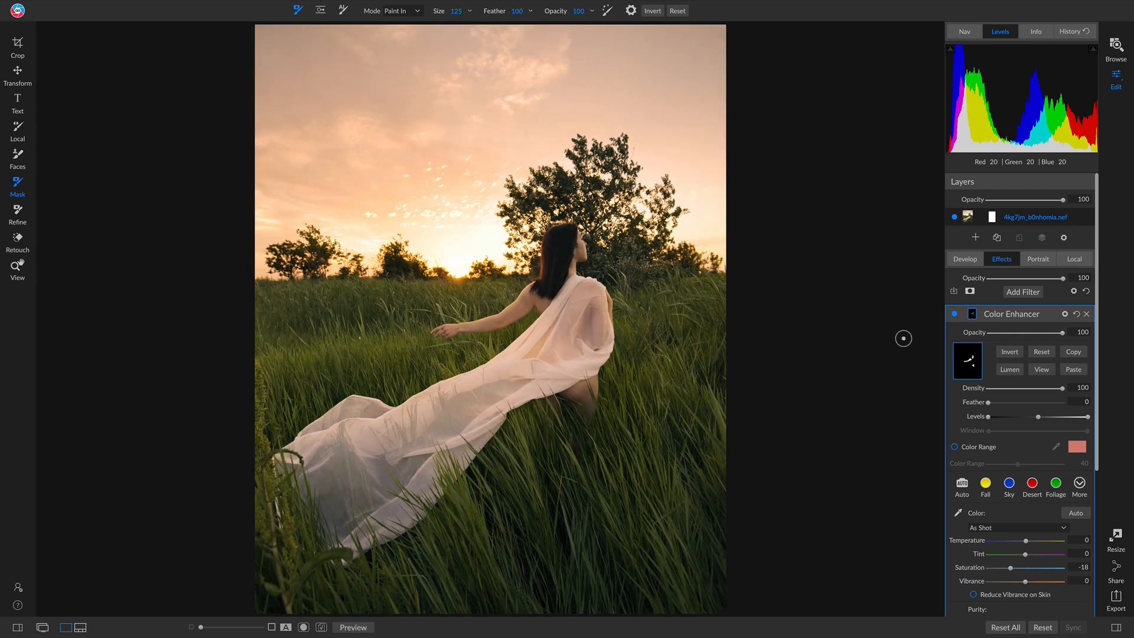
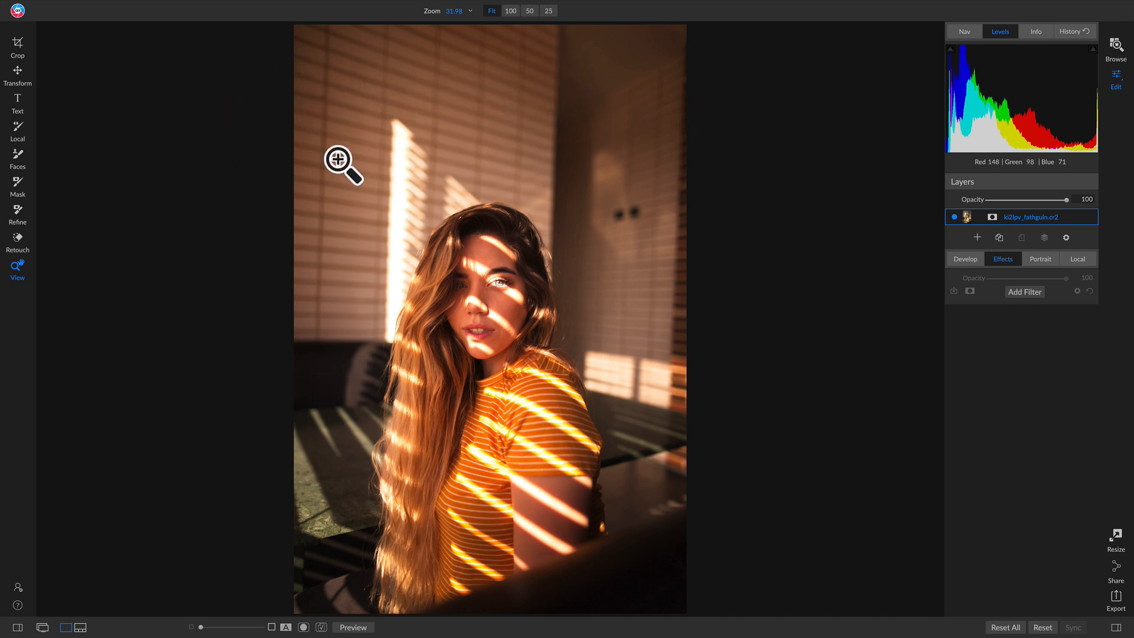
Crop the portrait at a 4x5 (8x10) ratio around the woman, about 3772 by 4715 pixels.
{"action": "key", "text": "c"}
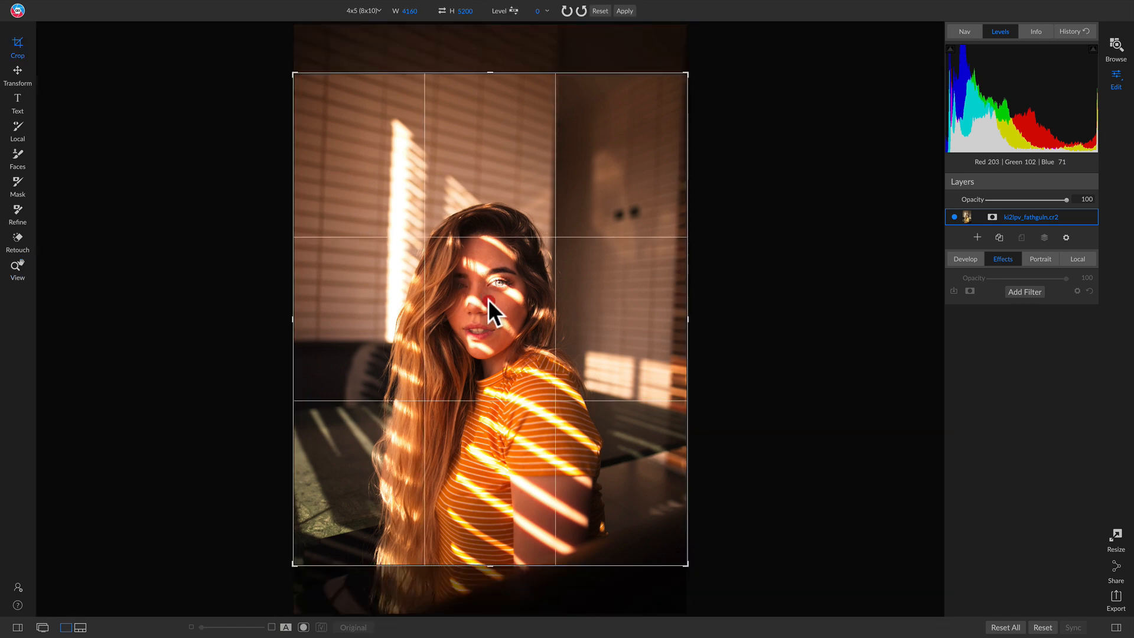
{"action": "left_click_drag", "start_coordinate": [488, 298], "coordinate": [494, 254]}
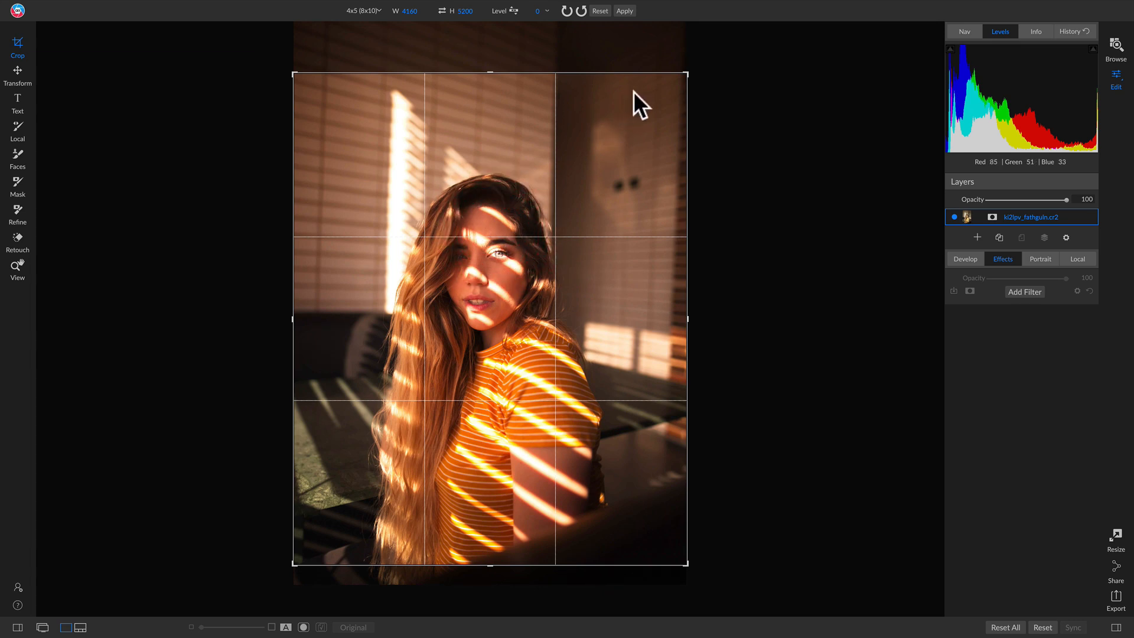
{"action": "left_click_drag", "start_coordinate": [685, 74], "coordinate": [670, 90]}
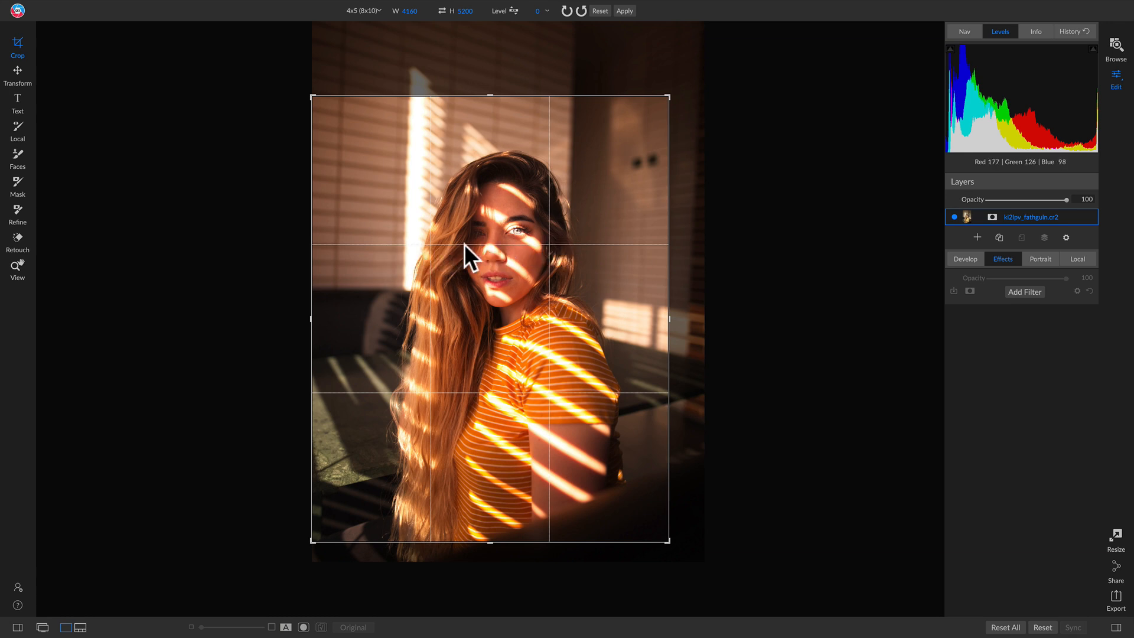
{"action": "left_click_drag", "start_coordinate": [543, 233], "coordinate": [530, 241]}
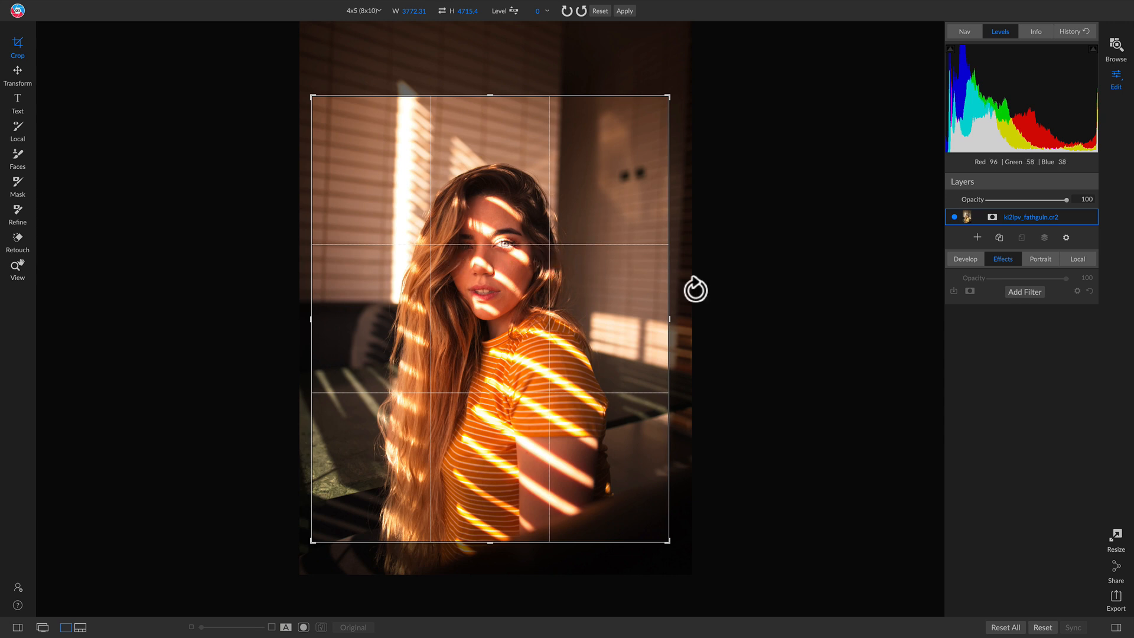
{"action": "key", "text": "Return"}
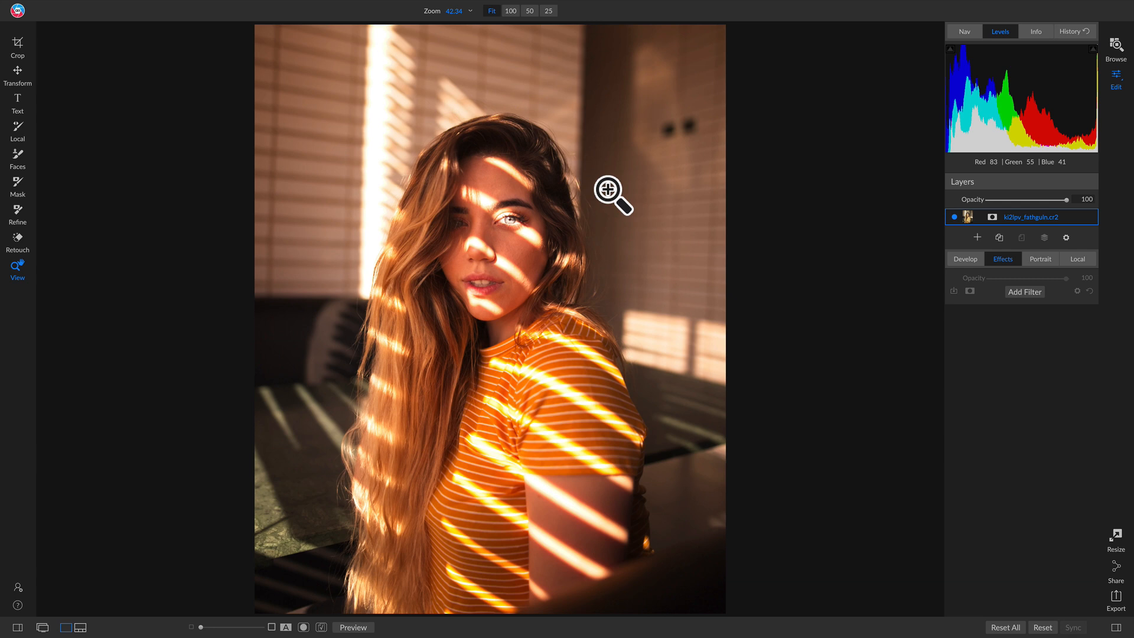
Darken the photo in the Develop settings by setting Exposure to -1.05, and set Contrast to 9.
{"action": "left_click", "coordinate": [967, 261]}
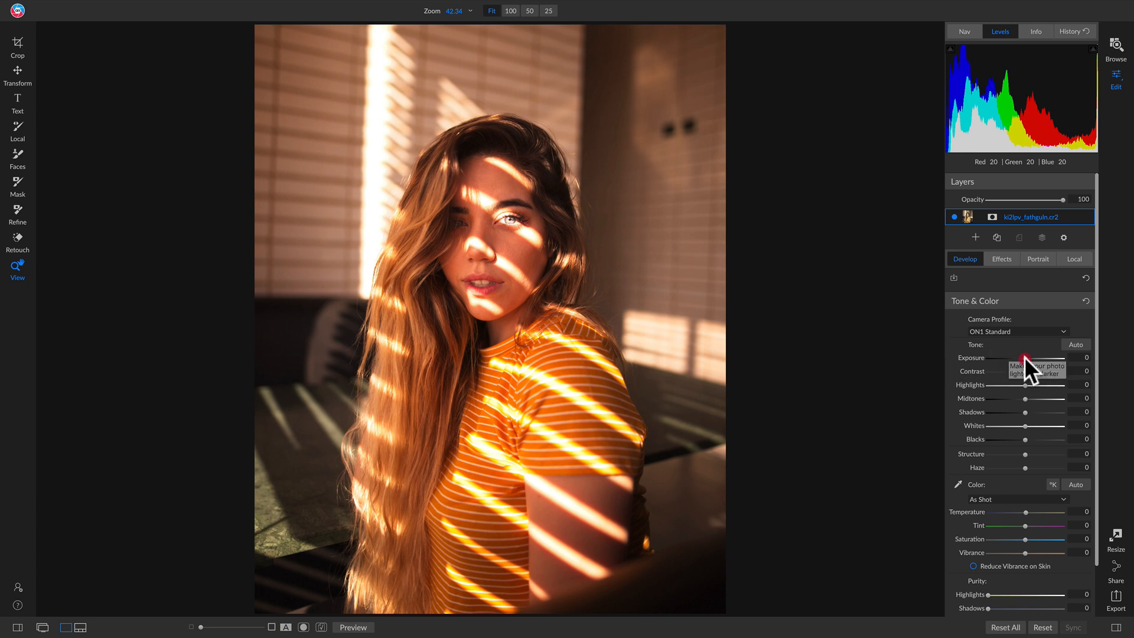
{"action": "left_click_drag", "start_coordinate": [1024, 357], "coordinate": [1016, 358]}
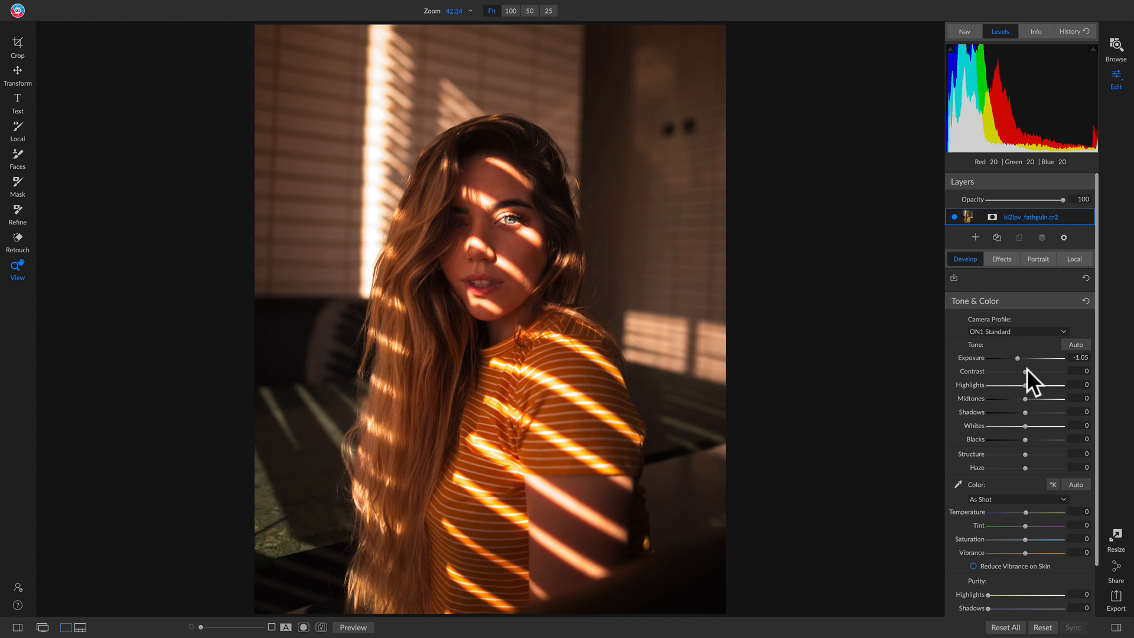
{"action": "left_click_drag", "start_coordinate": [1026, 371], "coordinate": [1027, 371]}
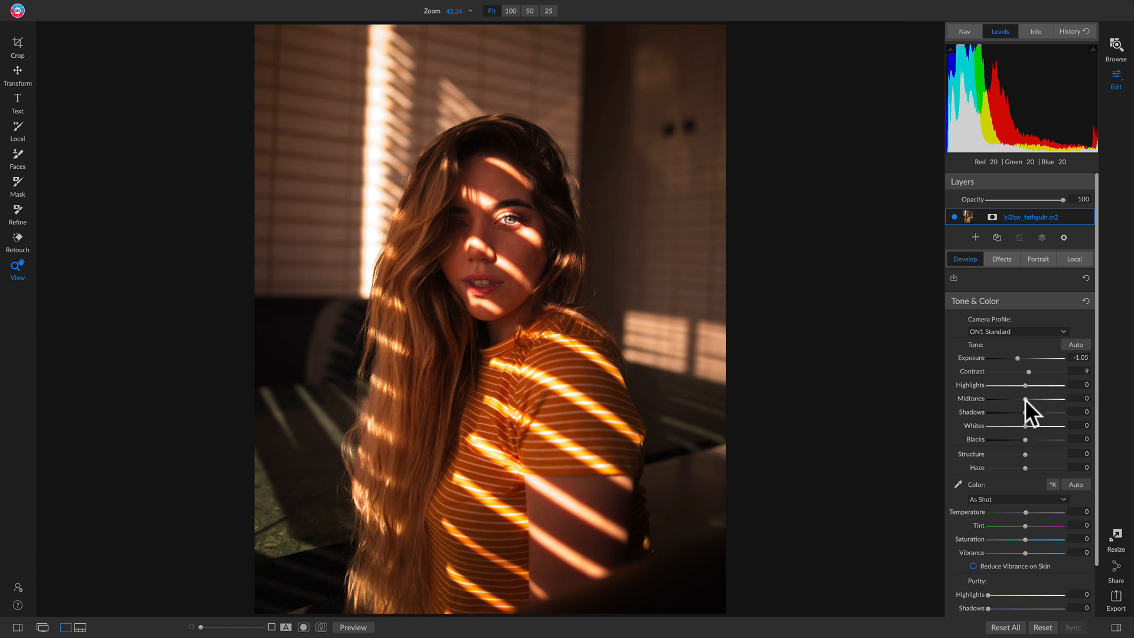
Try Midtones at 7, compare the result with the original photo, and reset the Midtones.
{"action": "left_click_drag", "start_coordinate": [1026, 400], "coordinate": [1027, 399]}
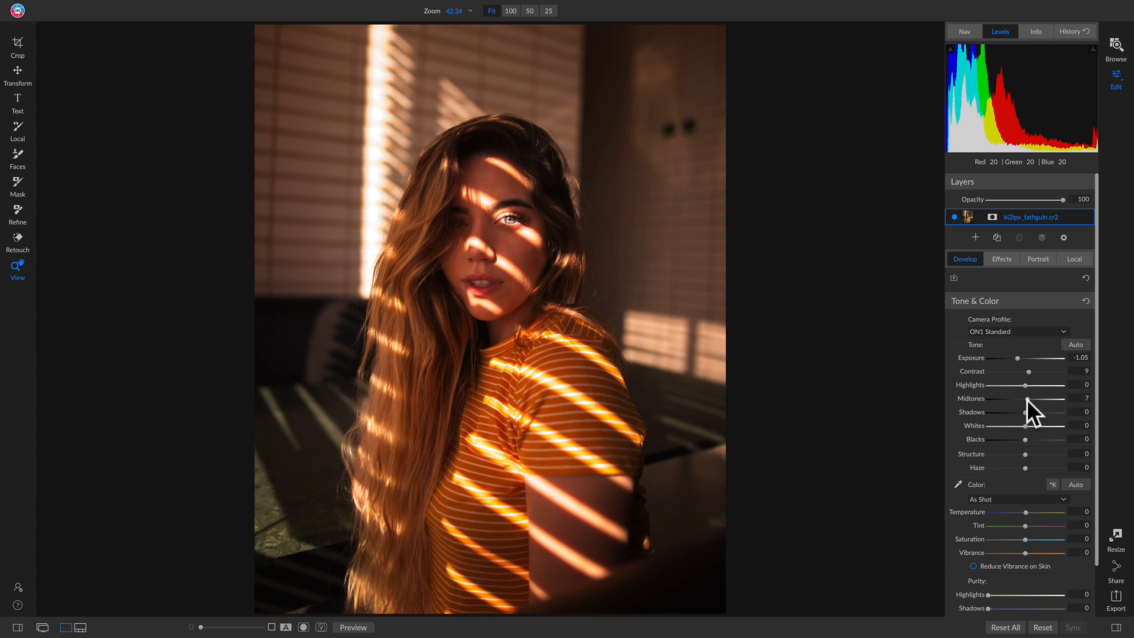
{"action": "key", "text": "backslash"}
{"action": "key", "text": "backslash"}
{"action": "double_click", "coordinate": [973, 399]}
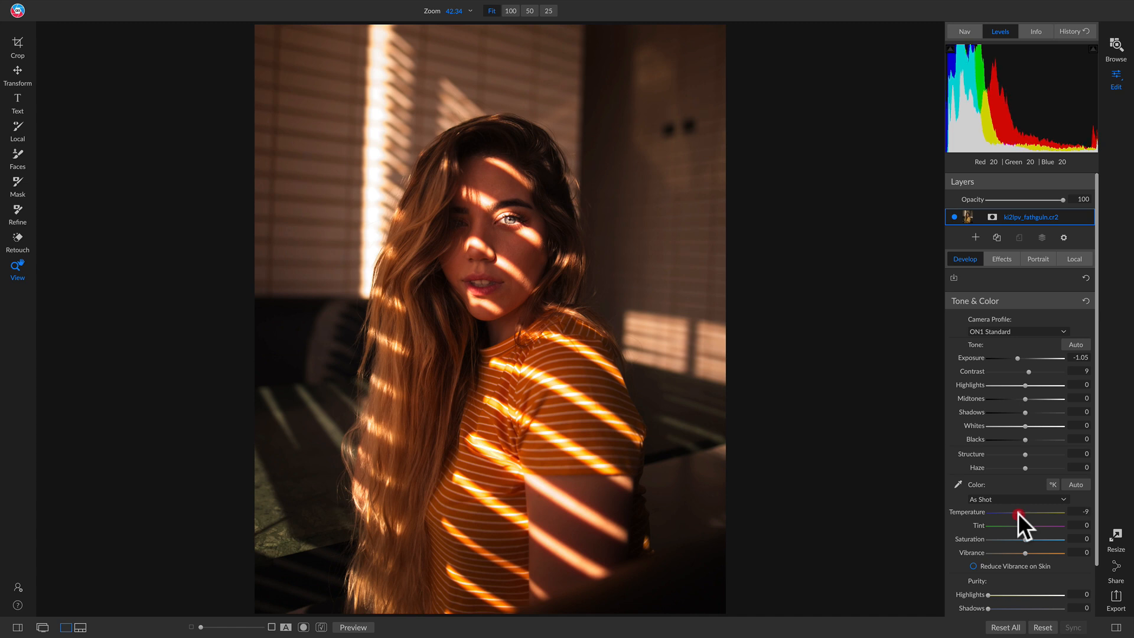
Cool the photo by setting the Temperature to -18, and compare the result with the original photo.
{"action": "left_click", "coordinate": [1016, 513]}
{"action": "key", "text": "backslash"}
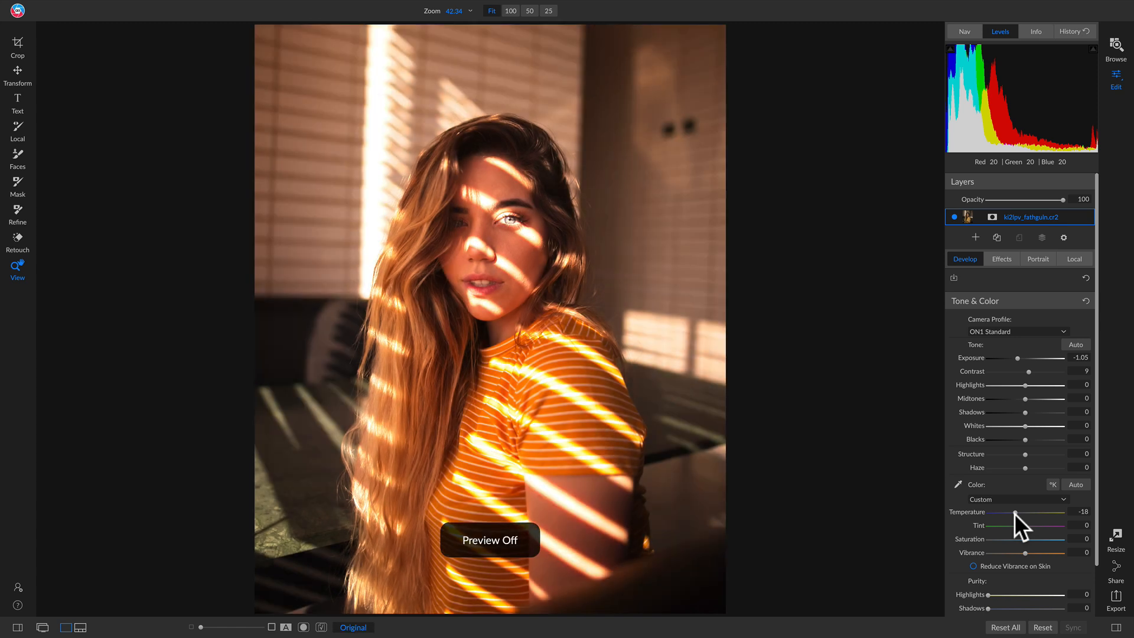
{"action": "key", "text": "backslash"}
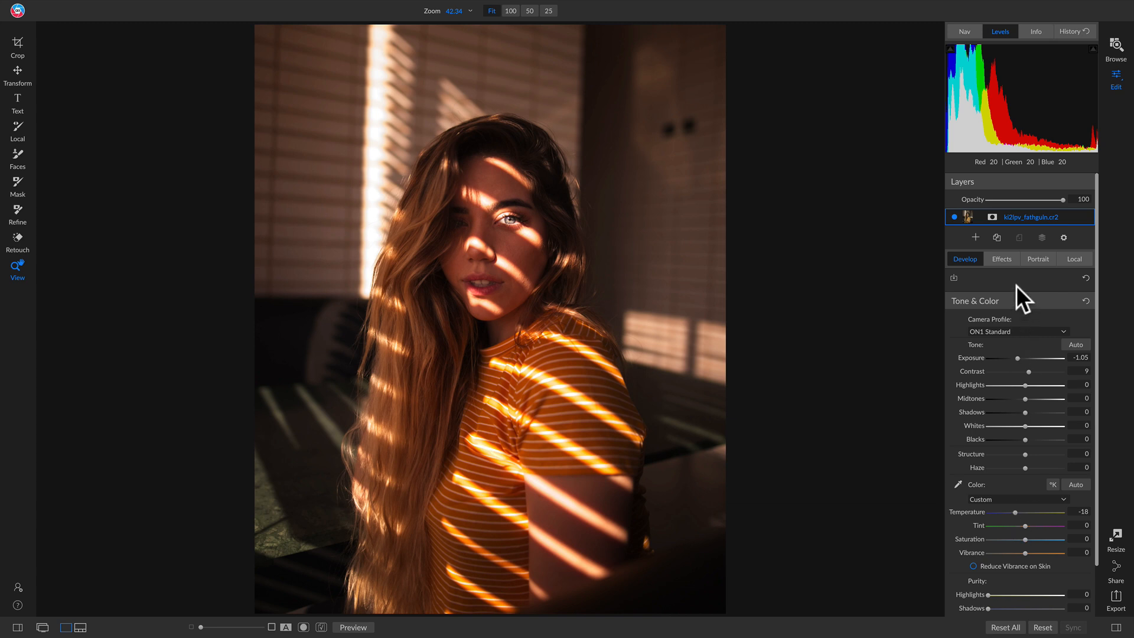
Add a Curves filter, move its black point to In 27, Out 44, and compare the filter off and on.
{"action": "left_click", "coordinate": [1006, 260]}
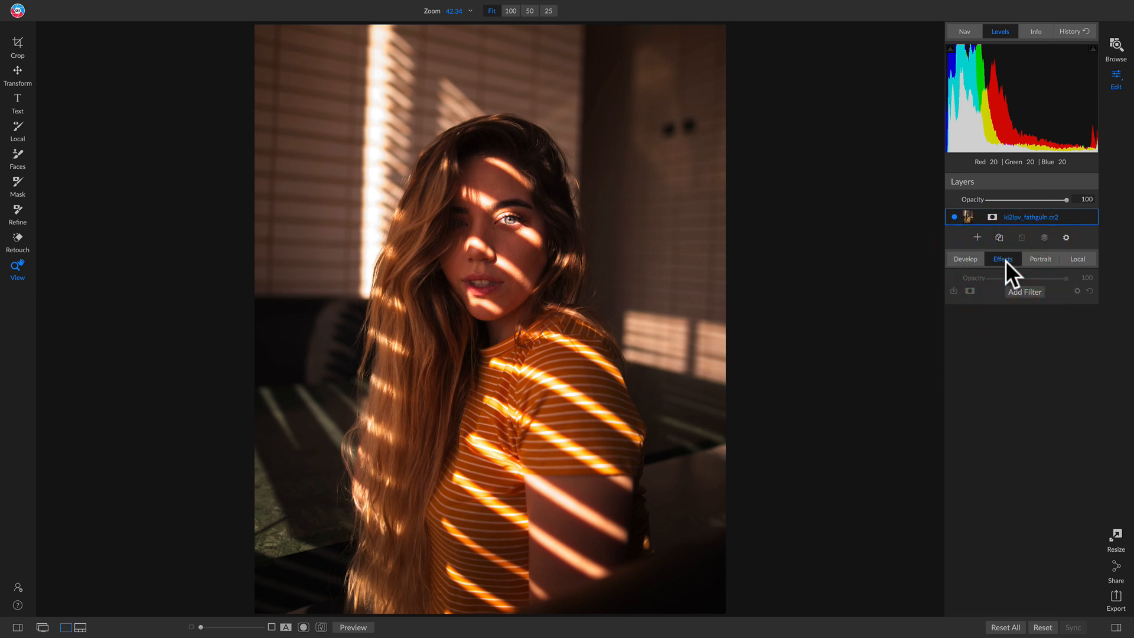
{"action": "left_click", "coordinate": [1020, 289]}
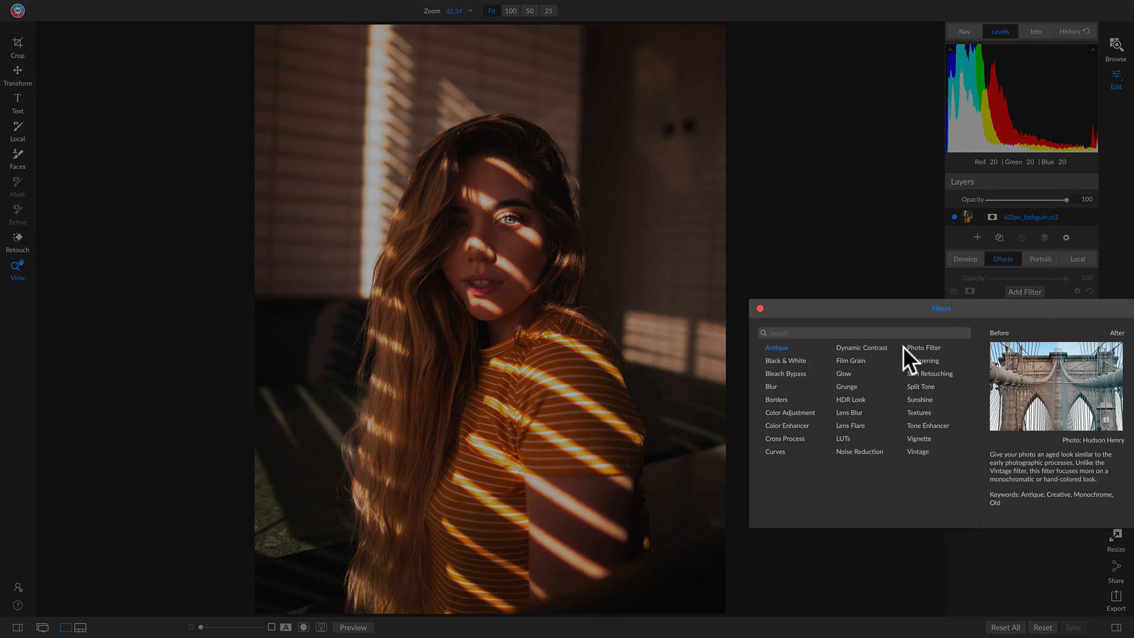
{"action": "left_click", "coordinate": [786, 450]}
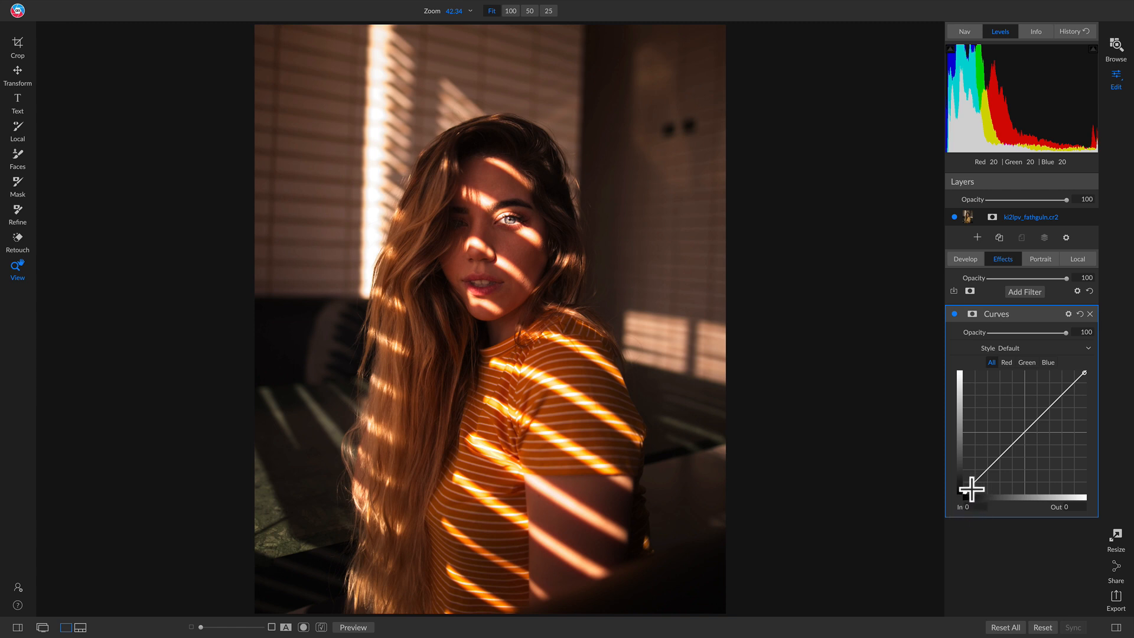
{"action": "left_click_drag", "start_coordinate": [965, 497], "coordinate": [977, 474]}
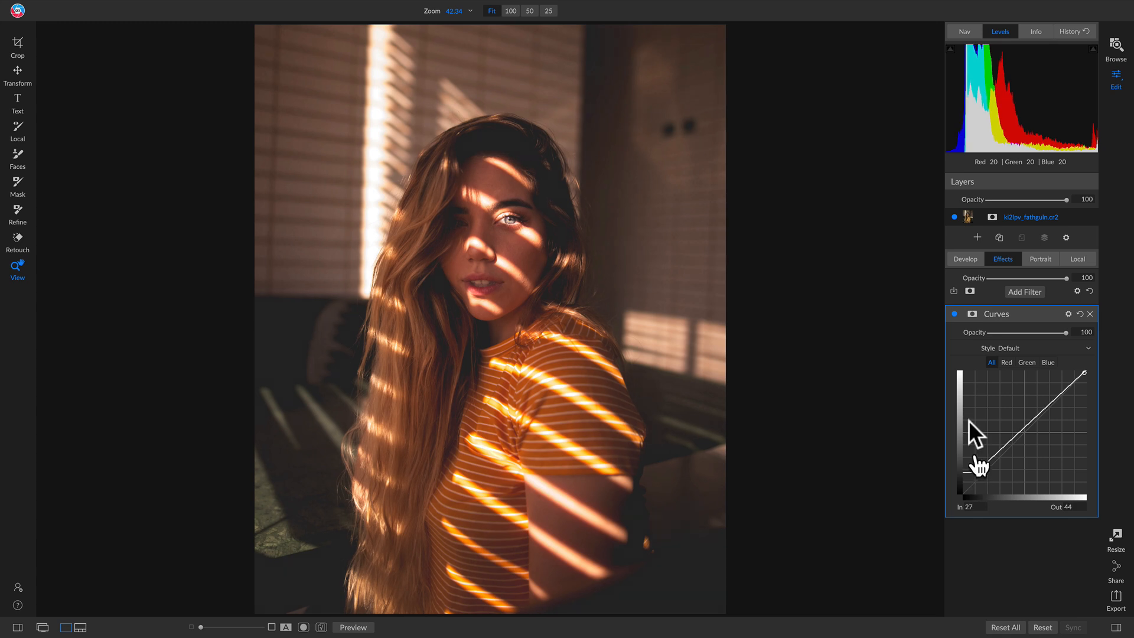
{"action": "left_click", "coordinate": [955, 314]}
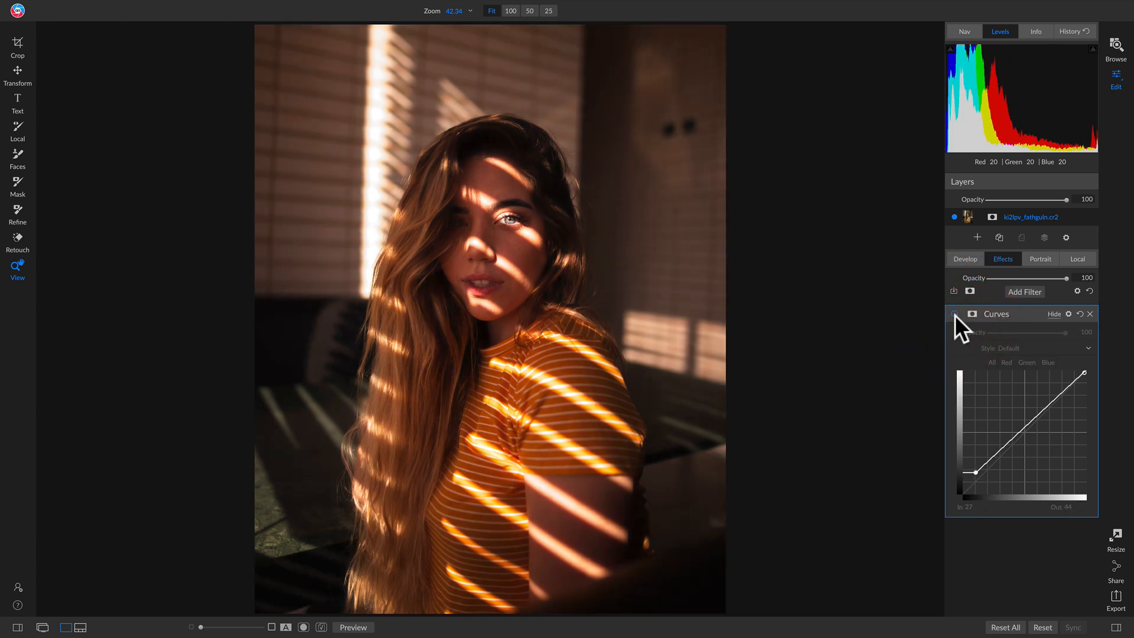
{"action": "left_click", "coordinate": [955, 315]}
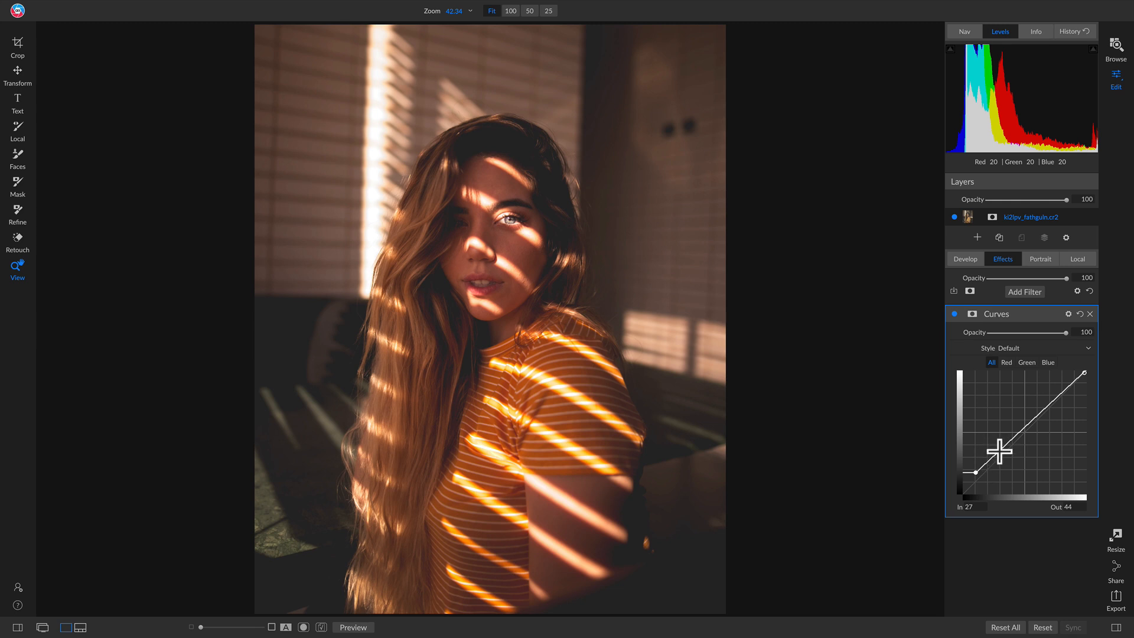
Add a second curve point at In 72, Out 78 to darken the shadows, and compare the Curves filter off and on.
{"action": "left_click", "coordinate": [995, 454]}
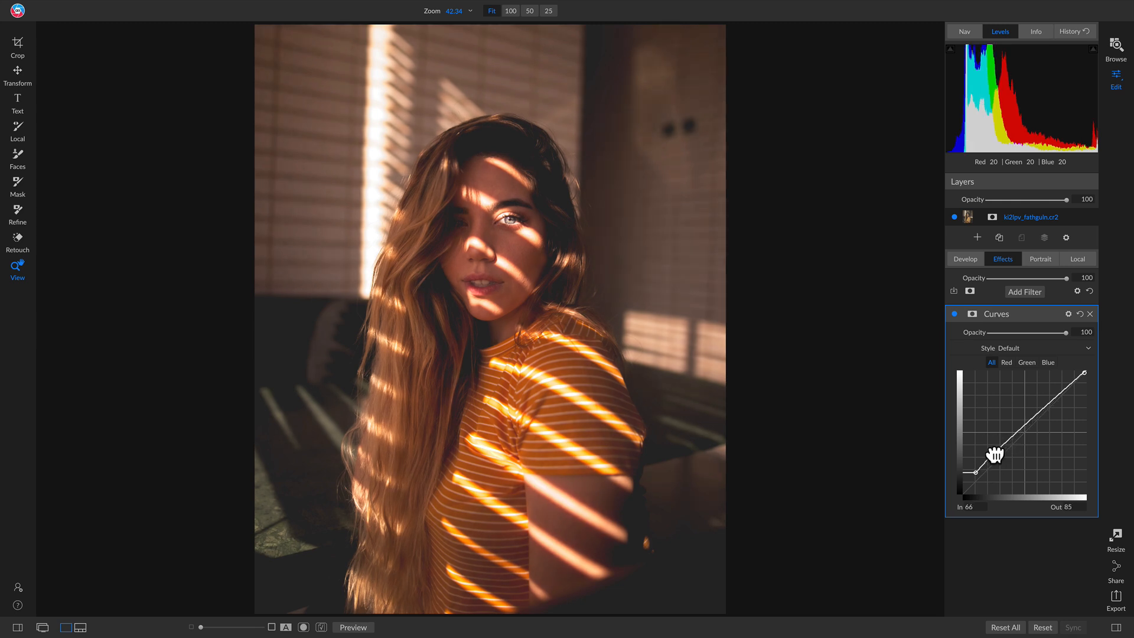
{"action": "left_click_drag", "start_coordinate": [995, 453], "coordinate": [998, 458]}
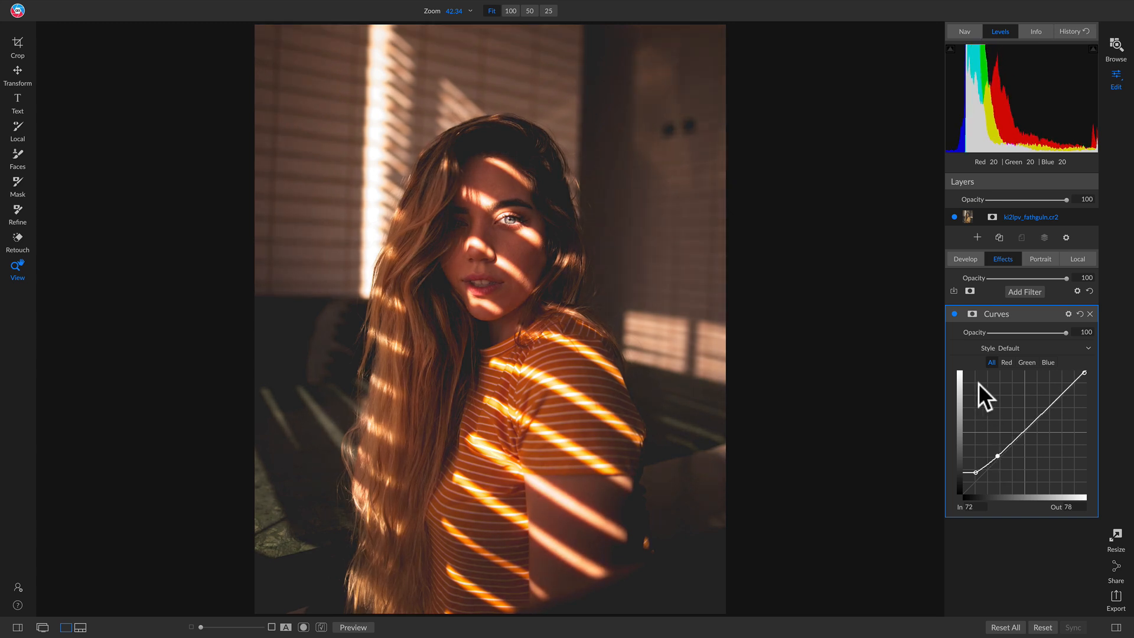
{"action": "left_click", "coordinate": [954, 314]}
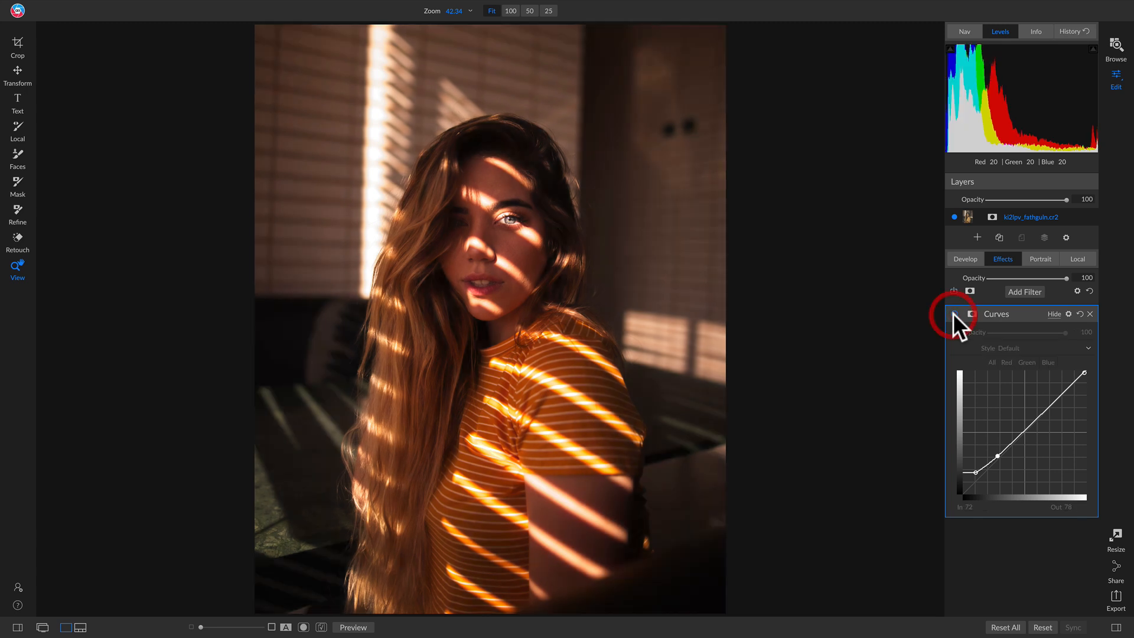
{"action": "left_click", "coordinate": [953, 314]}
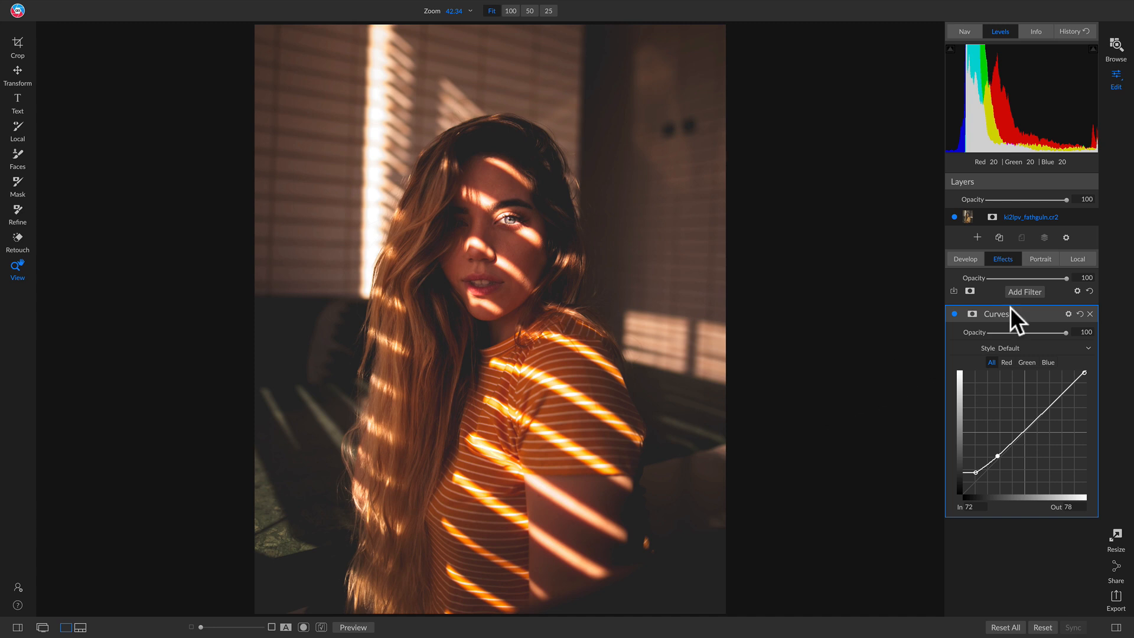
Start a local adjustment with the Lighten preset and enlarge the painting brush to size 400.
{"action": "left_click", "coordinate": [1080, 257]}
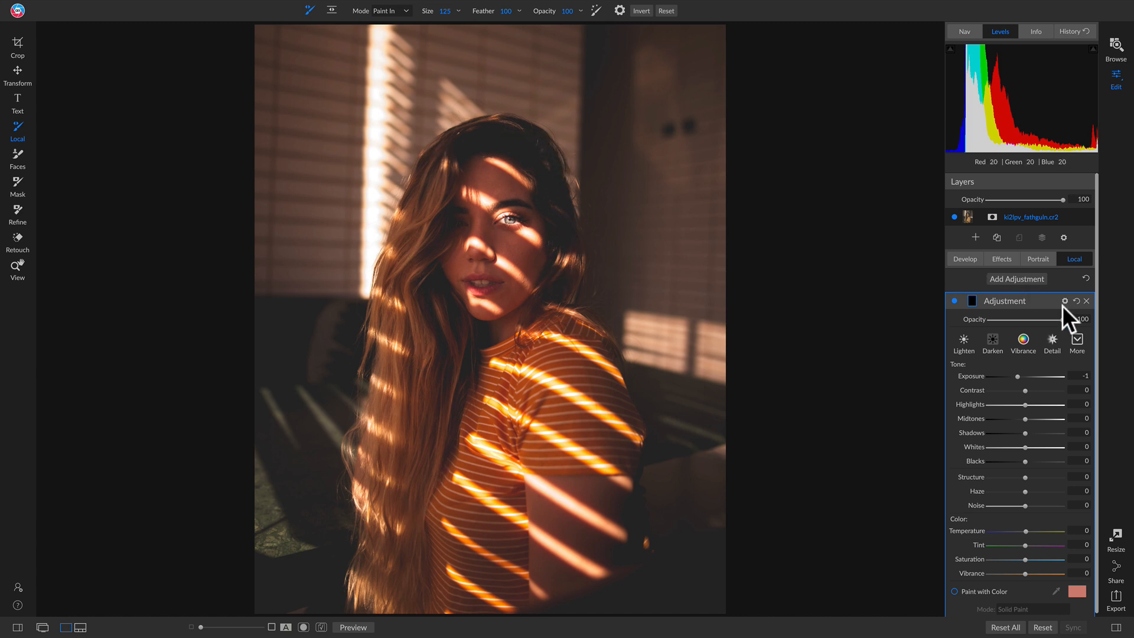
{"action": "left_click", "coordinate": [962, 343]}
{"action": "key", "text": "bracketright"}
{"action": "key", "text": "bracketright"}
{"action": "key", "text": "bracketright"}
{"action": "key", "text": "bracketright"}
{"action": "key", "text": "bracketright"}
{"action": "key", "text": "bracketright"}
{"action": "key", "text": "bracketright"}
{"action": "key", "text": "bracketright"}
{"action": "key", "text": "bracketright"}
{"action": "key", "text": "bracketright"}
{"action": "key", "text": "bracketright"}
{"action": "key", "text": "bracketright"}
{"action": "key", "text": "bracketright"}
{"action": "key", "text": "bracketright"}
{"action": "key", "text": "bracketright"}
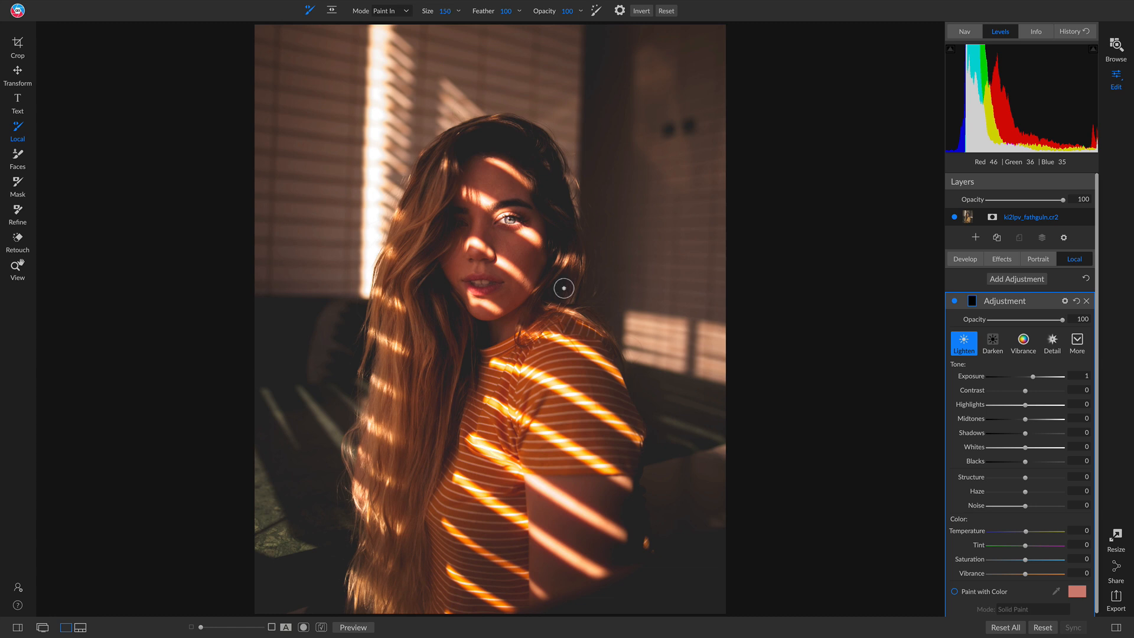
{"action": "key", "text": "bracketright"}
{"action": "key", "text": "bracketleft"}
{"action": "key", "text": "bracketleft"}
Try painting the Lighten adjustment over the woman's hair and face with the size 400 brush, and undo the strokes.
{"action": "mouse_move", "coordinate": [559, 289]}
{"action": "left_mouse_down"}
{"action": "mouse_move", "coordinate": [539, 172]}
{"action": "mouse_move", "coordinate": [495, 139]}
{"action": "mouse_move", "coordinate": [455, 150]}
{"action": "mouse_move", "coordinate": [435, 174]}
{"action": "mouse_move", "coordinate": [426, 215]}
{"action": "mouse_move", "coordinate": [419, 347]}
{"action": "mouse_move", "coordinate": [455, 415]}
{"action": "mouse_move", "coordinate": [455, 266]}
{"action": "mouse_move", "coordinate": [425, 250]}
{"action": "mouse_move", "coordinate": [394, 275]}
{"action": "mouse_move", "coordinate": [383, 311]}
{"action": "mouse_move", "coordinate": [396, 414]}
{"action": "mouse_move", "coordinate": [368, 572]}
{"action": "mouse_move", "coordinate": [388, 596]}
{"action": "mouse_move", "coordinate": [405, 577]}
{"action": "mouse_move", "coordinate": [413, 489]}
{"action": "mouse_move", "coordinate": [441, 386]}
{"action": "mouse_move", "coordinate": [442, 304]}
{"action": "mouse_move", "coordinate": [473, 254]}
{"action": "left_mouse_up"}
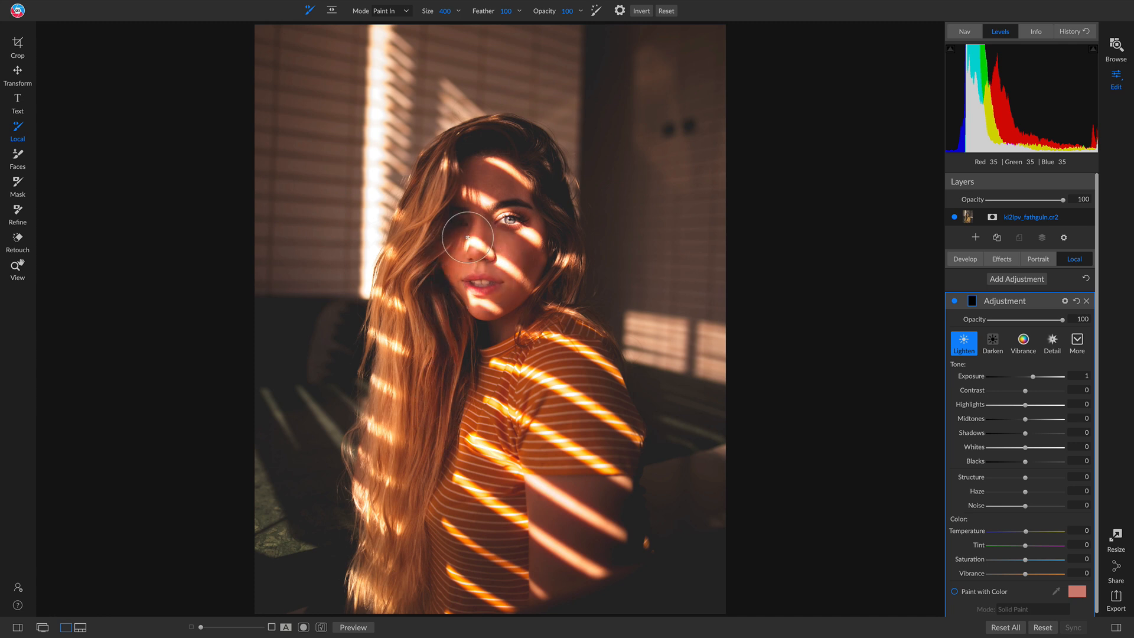
{"action": "mouse_move", "coordinate": [473, 189]}
{"action": "left_mouse_down"}
{"action": "mouse_move", "coordinate": [493, 250]}
{"action": "mouse_move", "coordinate": [419, 307]}
{"action": "left_mouse_up"}
{"action": "key", "text": "ctrl+z"}
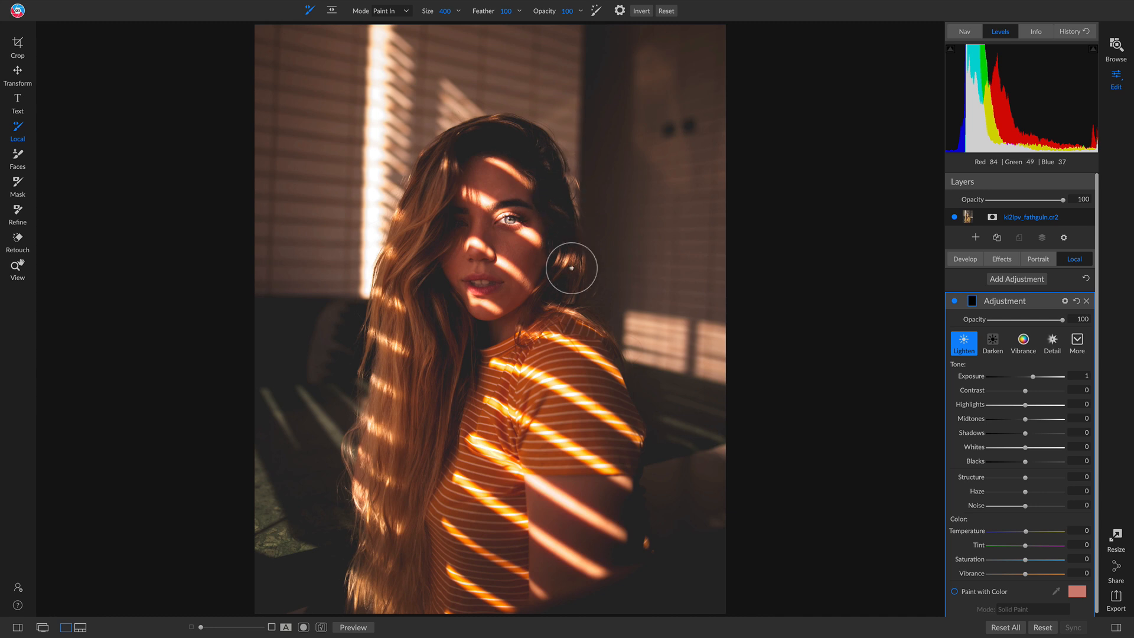
{"action": "mouse_move", "coordinate": [561, 286]}
{"action": "left_mouse_down"}
{"action": "mouse_move", "coordinate": [568, 261]}
{"action": "mouse_move", "coordinate": [542, 148]}
{"action": "mouse_move", "coordinate": [467, 134]}
{"action": "mouse_move", "coordinate": [534, 182]}
{"action": "left_mouse_up"}
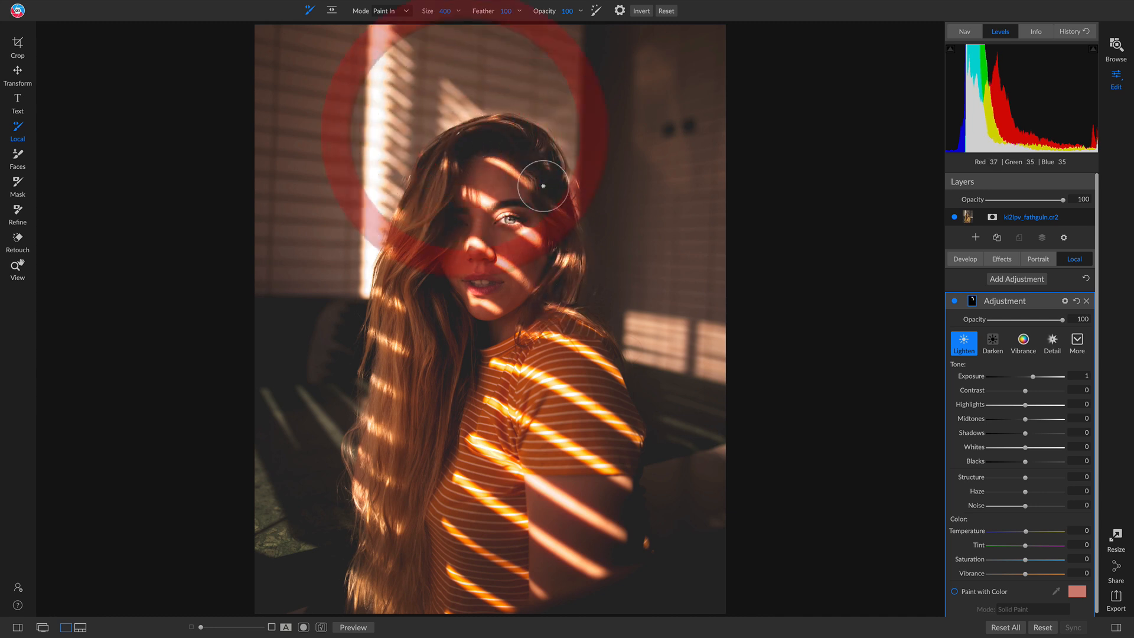
Paint the Lighten adjustment over the woman's hair, face and shoulder with the brush at size 300.
{"action": "key", "text": "bracketleft"}
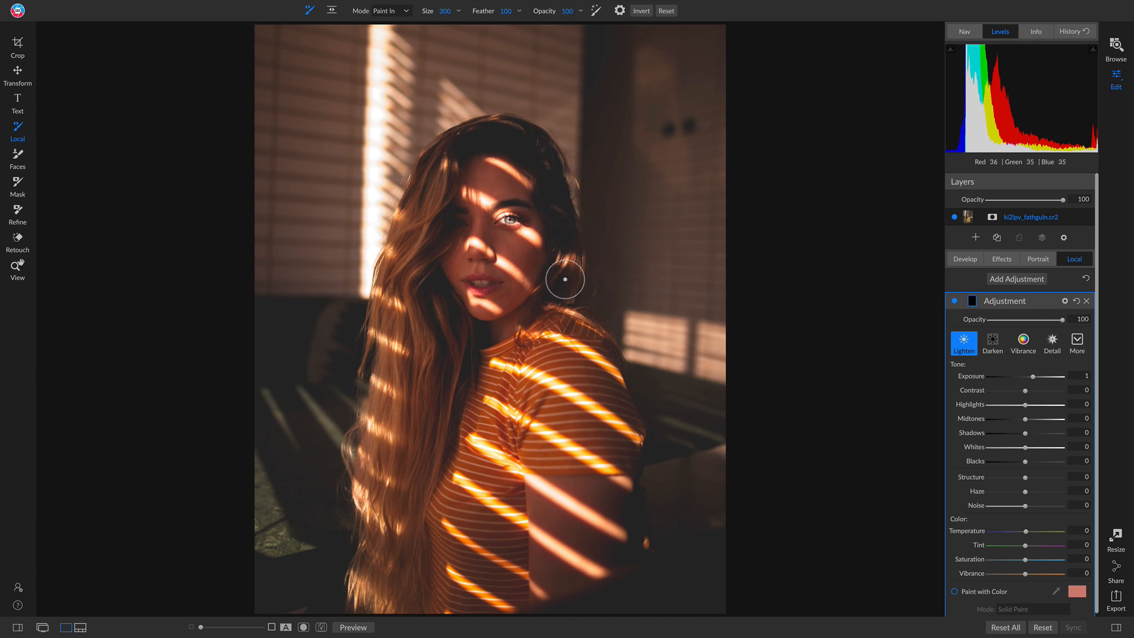
{"action": "left_click_drag", "start_coordinate": [562, 271], "coordinate": [566, 254]}
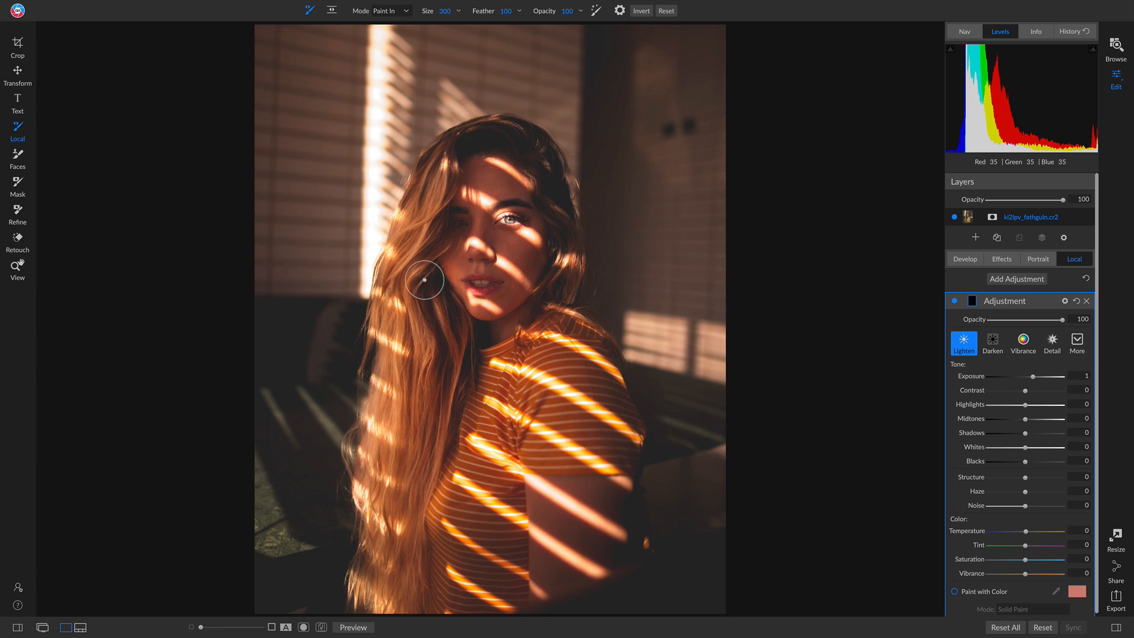
{"action": "mouse_move", "coordinate": [394, 272]}
{"action": "left_mouse_down"}
{"action": "mouse_move", "coordinate": [423, 259]}
{"action": "mouse_move", "coordinate": [427, 192]}
{"action": "mouse_move", "coordinate": [441, 171]}
{"action": "mouse_move", "coordinate": [471, 168]}
{"action": "mouse_move", "coordinate": [529, 225]}
{"action": "mouse_move", "coordinate": [547, 225]}
{"action": "left_mouse_up"}
{"action": "mouse_move", "coordinate": [440, 214]}
{"action": "left_mouse_down"}
{"action": "mouse_move", "coordinate": [502, 237]}
{"action": "mouse_move", "coordinate": [543, 276]}
{"action": "left_mouse_up"}
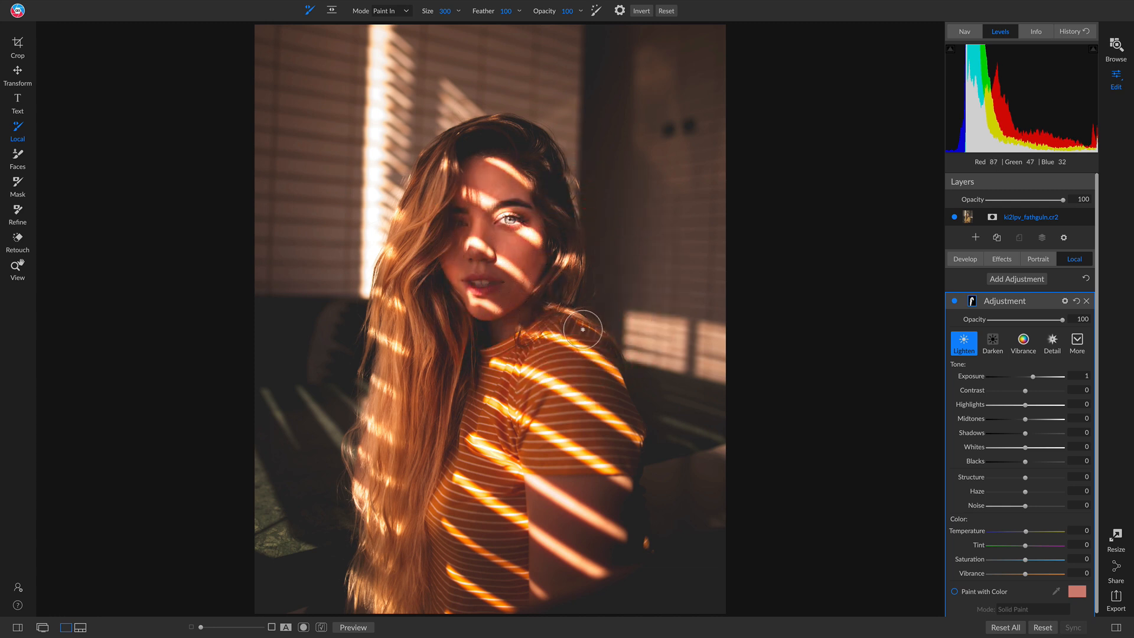
{"action": "mouse_move", "coordinate": [578, 331]}
{"action": "left_mouse_down"}
{"action": "mouse_move", "coordinate": [425, 229]}
{"action": "mouse_move", "coordinate": [429, 279]}
{"action": "left_mouse_up"}
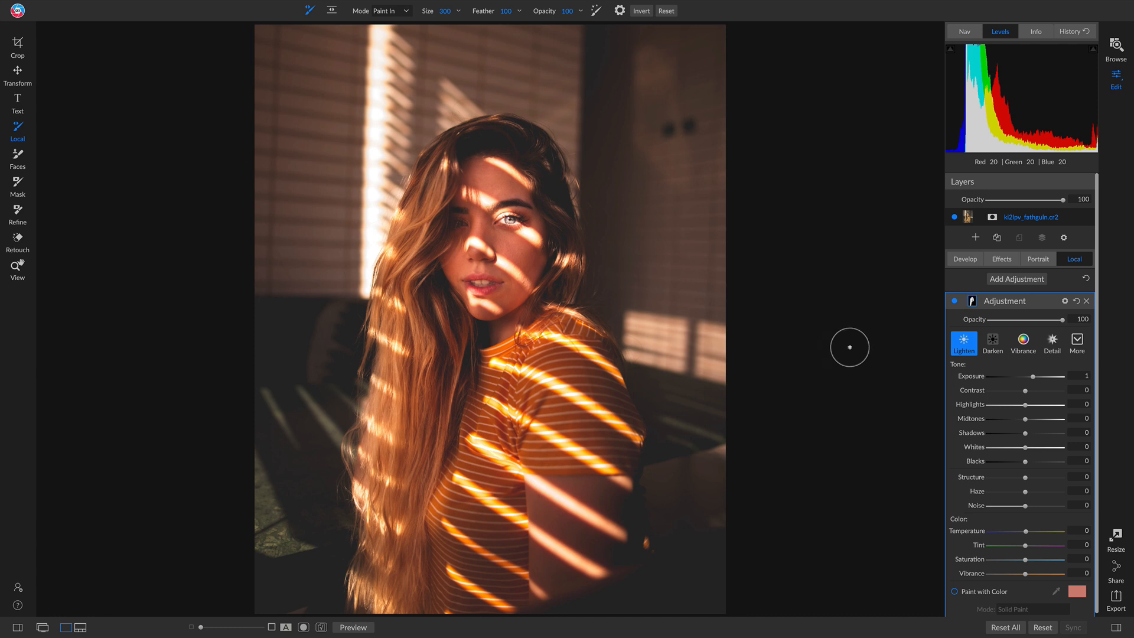
Lower the Lighten adjustment's opacity to 78, and compare the adjustment off and on.
{"action": "left_click", "coordinate": [955, 300]}
{"action": "left_click", "coordinate": [955, 300]}
{"action": "mouse_move", "coordinate": [1061, 320]}
{"action": "left_mouse_down"}
{"action": "mouse_move", "coordinate": [1031, 318]}
{"action": "mouse_move", "coordinate": [1045, 319]}
{"action": "left_mouse_up"}
{"action": "left_click", "coordinate": [955, 300]}
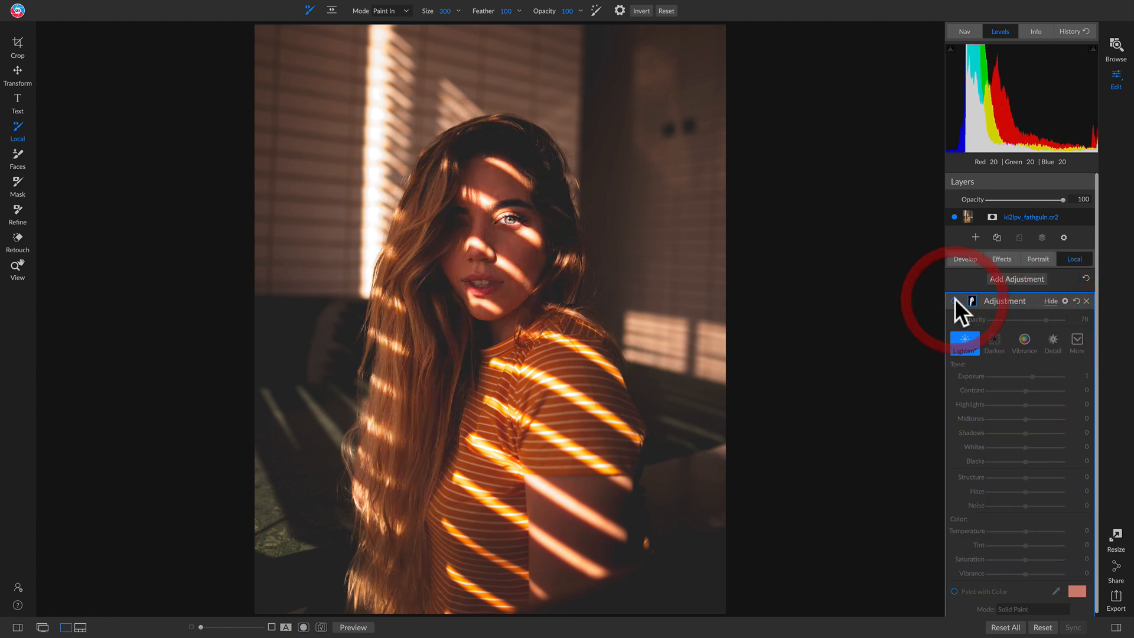
{"action": "left_click", "coordinate": [955, 300]}
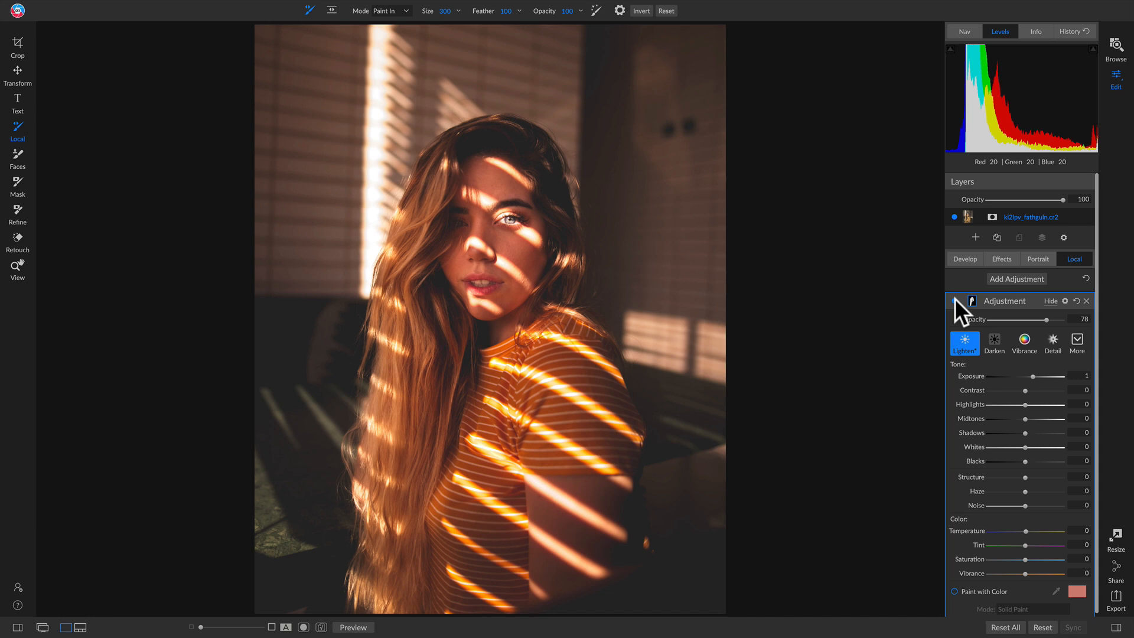
Examine the woman's eyes and face at 100% zoom, and return to the full view of the photo.
{"action": "key", "text": "z"}
{"action": "left_click", "coordinate": [499, 216]}
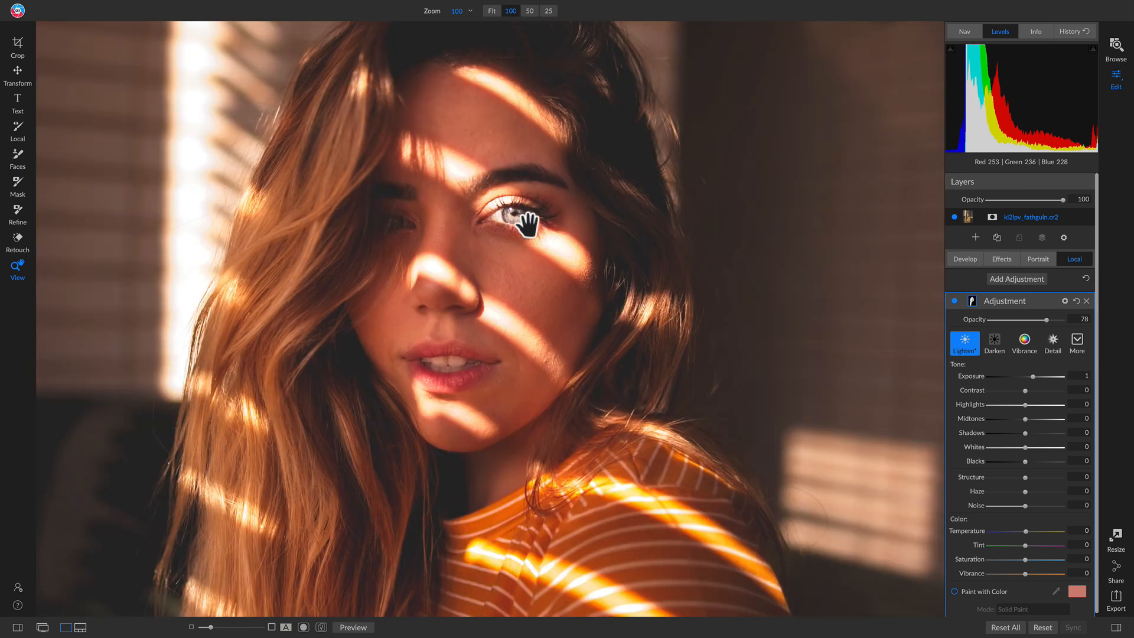
{"action": "left_click", "coordinate": [541, 226]}
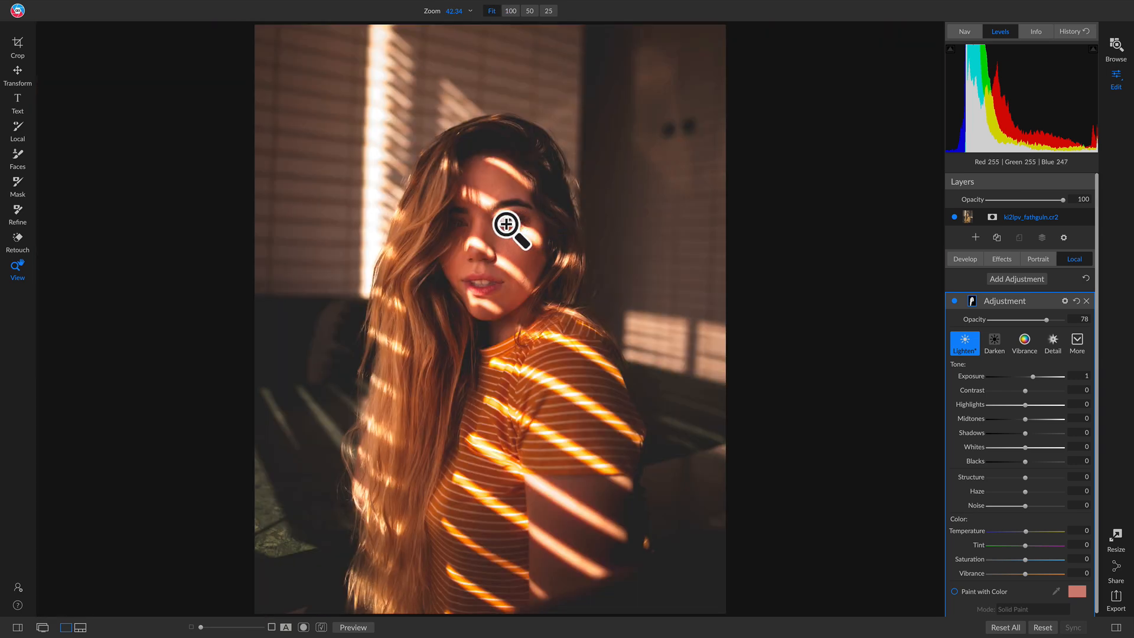
Add a local adjustment named Eye and apply the Magic Eye Fixer style to it.
{"action": "left_click", "coordinate": [519, 214]}
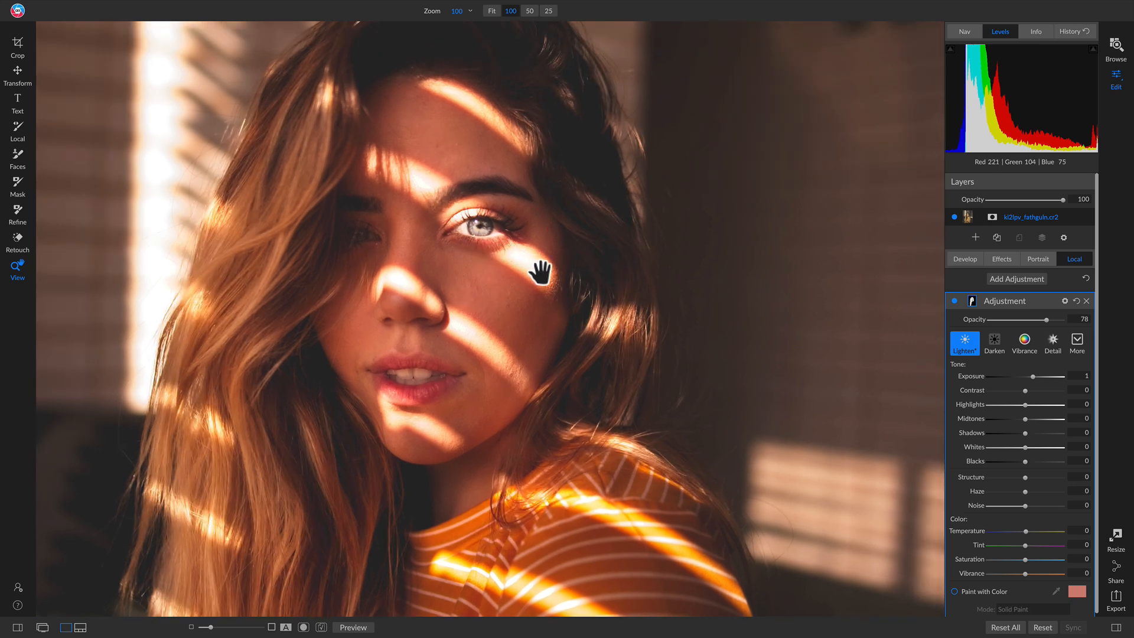
{"action": "left_click", "coordinate": [1019, 273]}
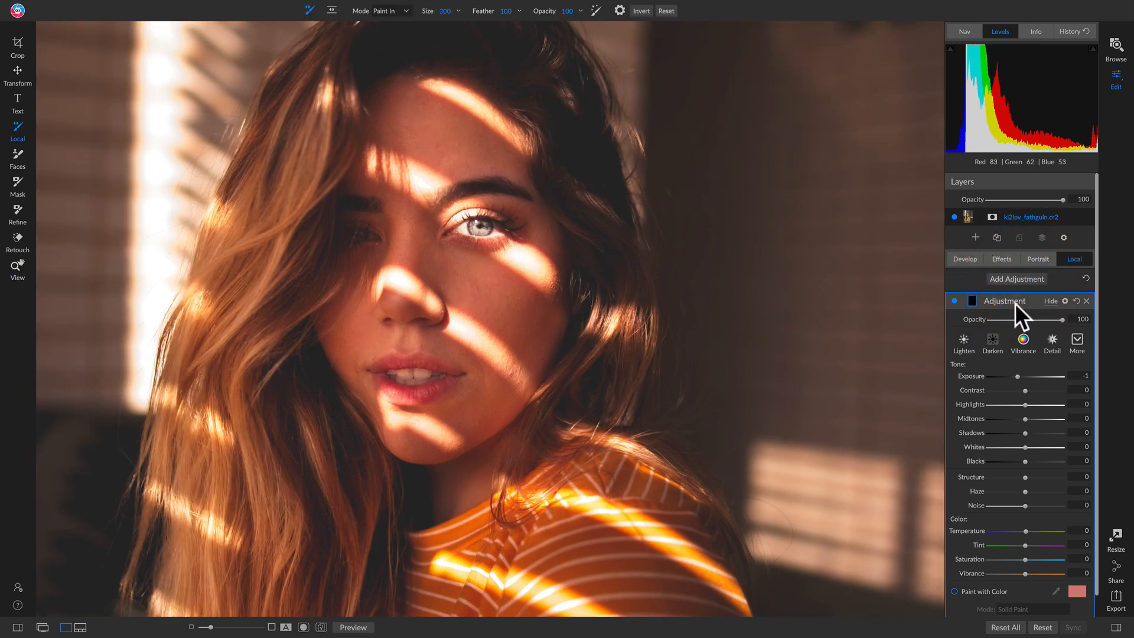
{"action": "double_click", "coordinate": [1015, 301]}
{"action": "left_click", "coordinate": [1077, 340]}
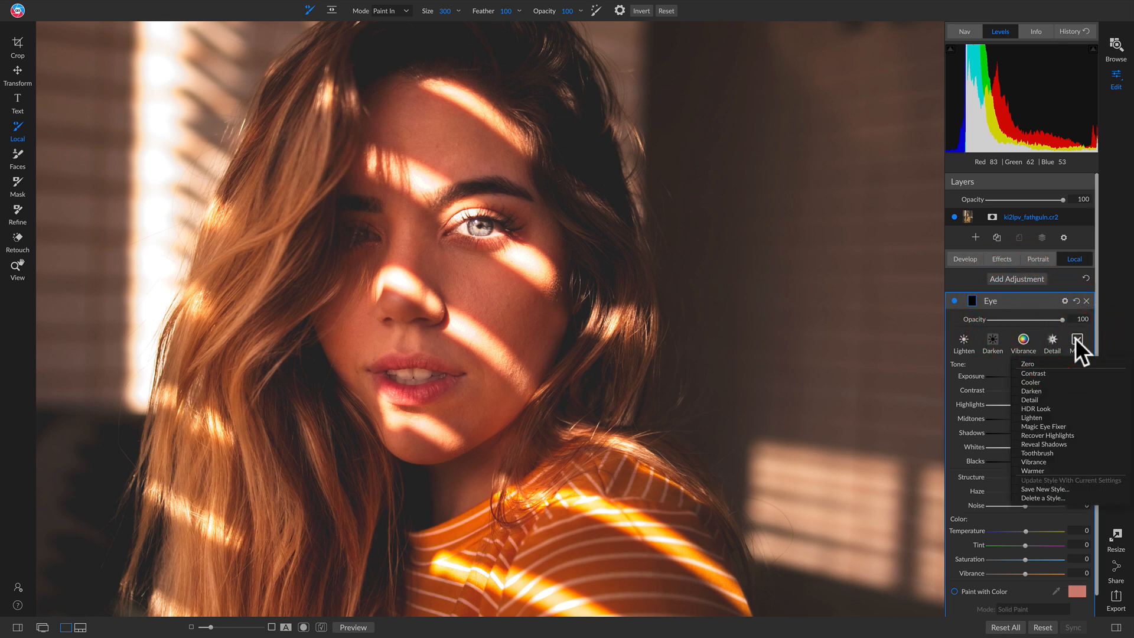
{"action": "left_click", "coordinate": [1043, 427]}
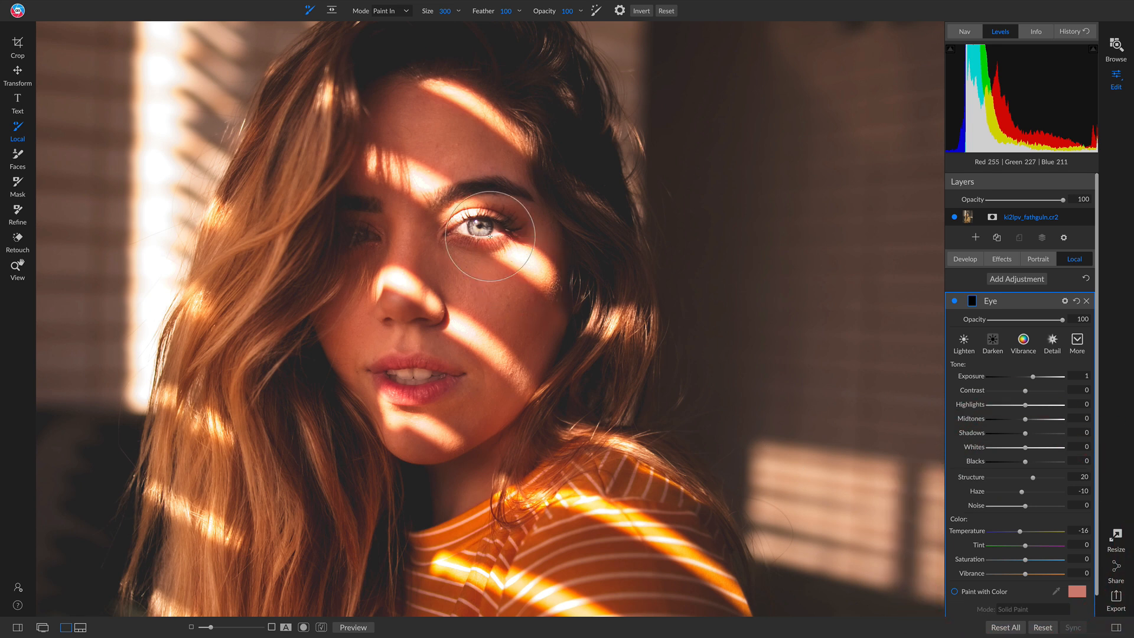
Paint the Eye adjustment over the iris of the woman's lit eye with the brush at size 50.
{"action": "key", "text": "bracketleft"}
{"action": "key", "text": "bracketleft"}
{"action": "key", "text": "bracketleft"}
{"action": "key", "text": "bracketleft"}
{"action": "key", "text": "bracketleft"}
{"action": "key", "text": "bracketleft"}
{"action": "key", "text": "bracketleft"}
{"action": "mouse_move", "coordinate": [465, 228]}
{"action": "left_mouse_down"}
{"action": "mouse_move", "coordinate": [486, 225]}
{"action": "mouse_move", "coordinate": [476, 228]}
{"action": "left_mouse_up"}
Lower the Eye adjustment's exposure to -0.9, and compare the adjustment off and on.
{"action": "left_click_drag", "start_coordinate": [1023, 377], "coordinate": [1019, 377]}
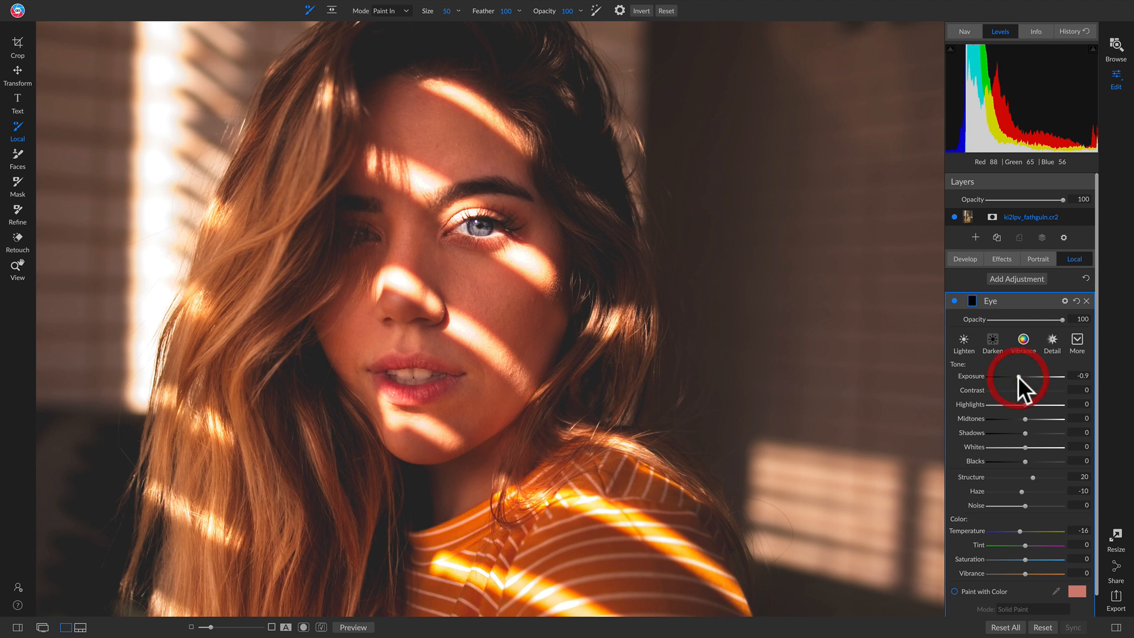
{"action": "left_click", "coordinate": [953, 301]}
{"action": "left_click", "coordinate": [953, 301]}
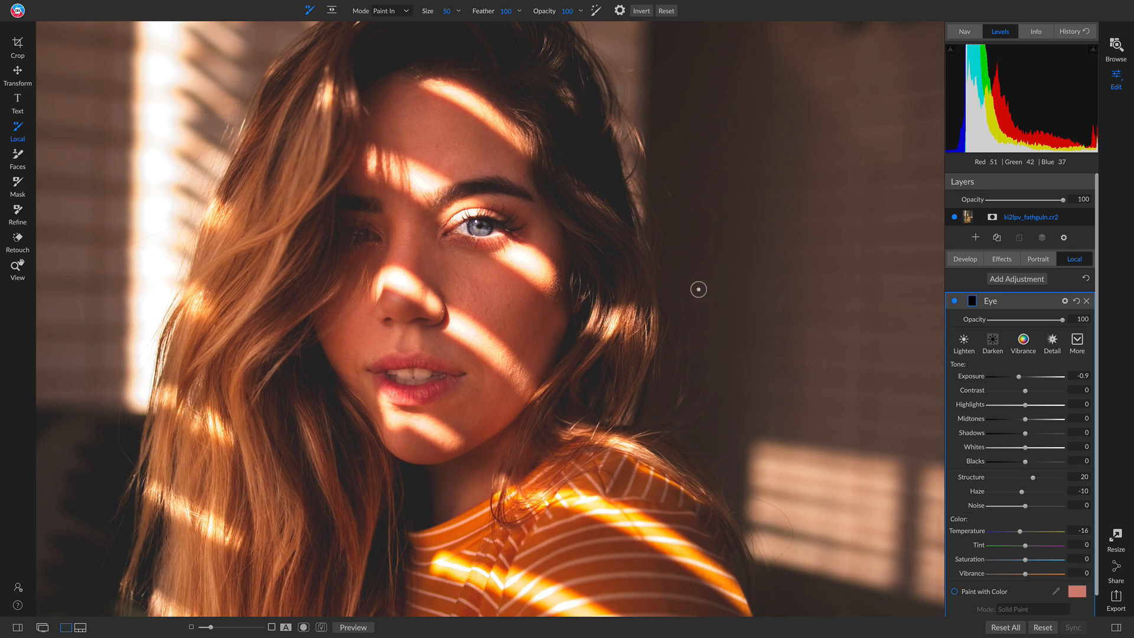
Return to the full view of the photo and compare it with and without the Eye adjustment and the other edits.
{"action": "key", "text": "z"}
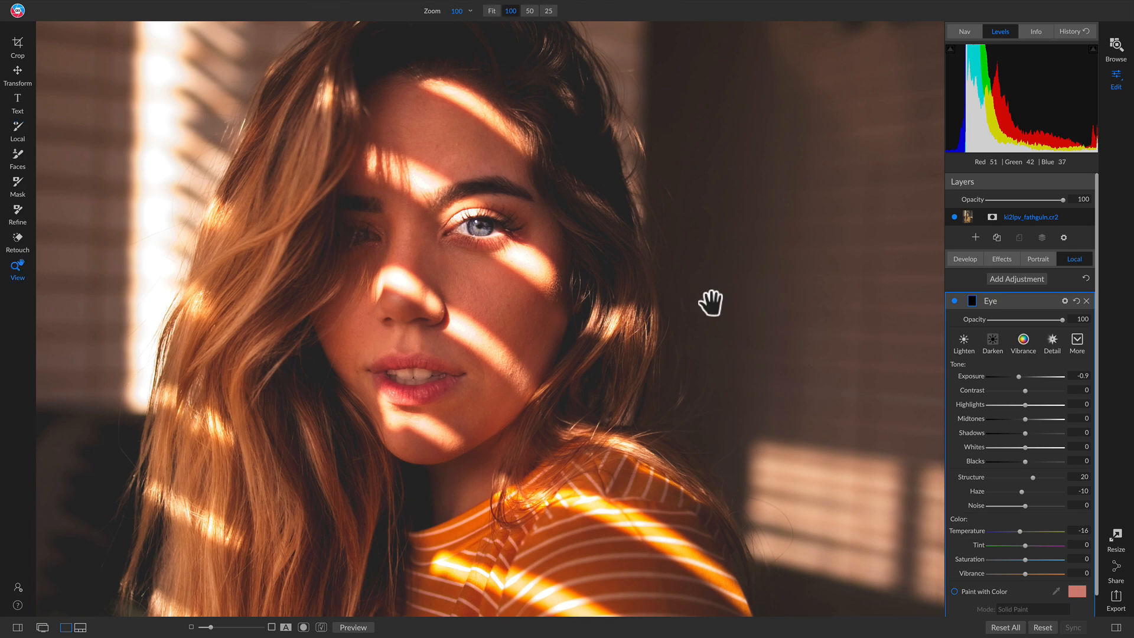
{"action": "left_click", "coordinate": [699, 291]}
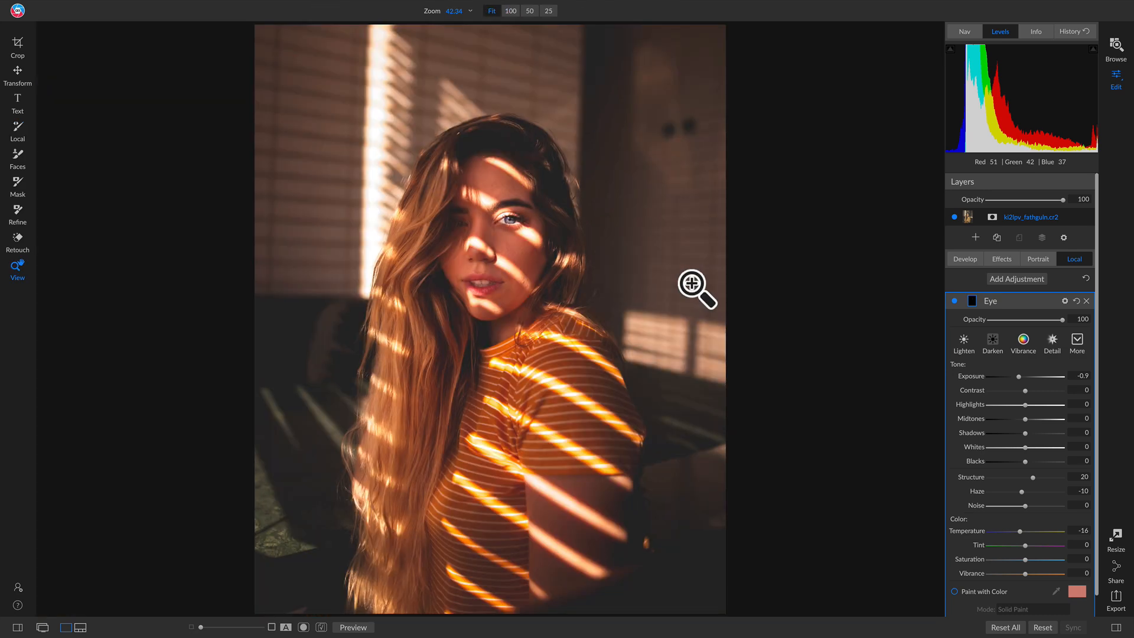
{"action": "left_click", "coordinate": [953, 300]}
{"action": "left_click", "coordinate": [954, 300]}
{"action": "key", "text": "backslash"}
{"action": "key", "text": "backslash"}
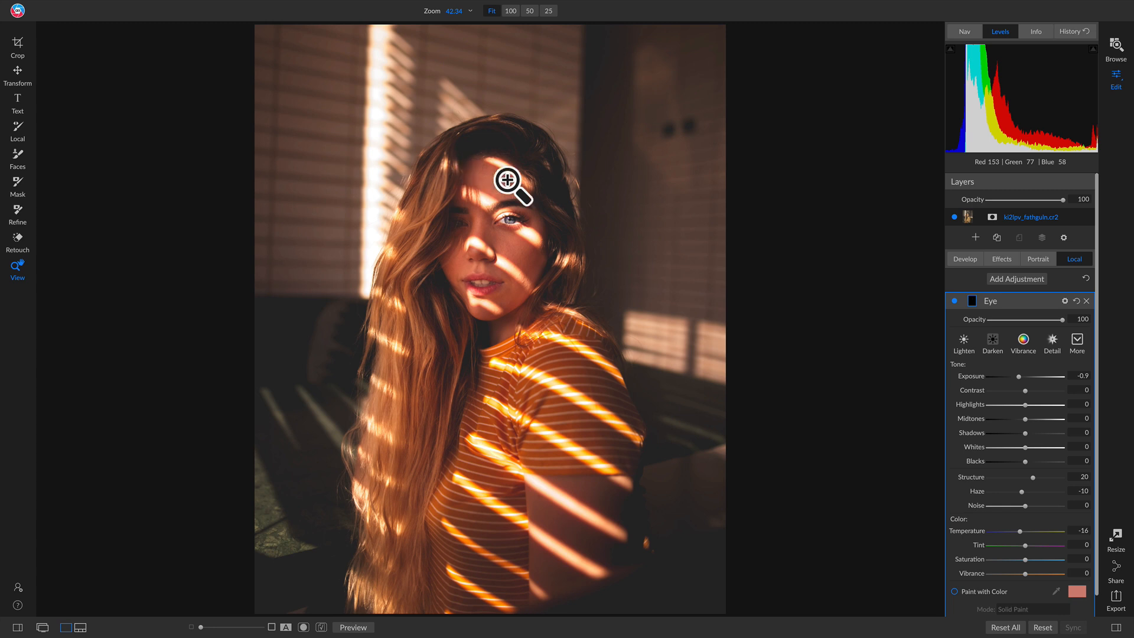
Add another local adjustment named Face and apply the Darken style to it.
{"action": "left_click", "coordinate": [1012, 282]}
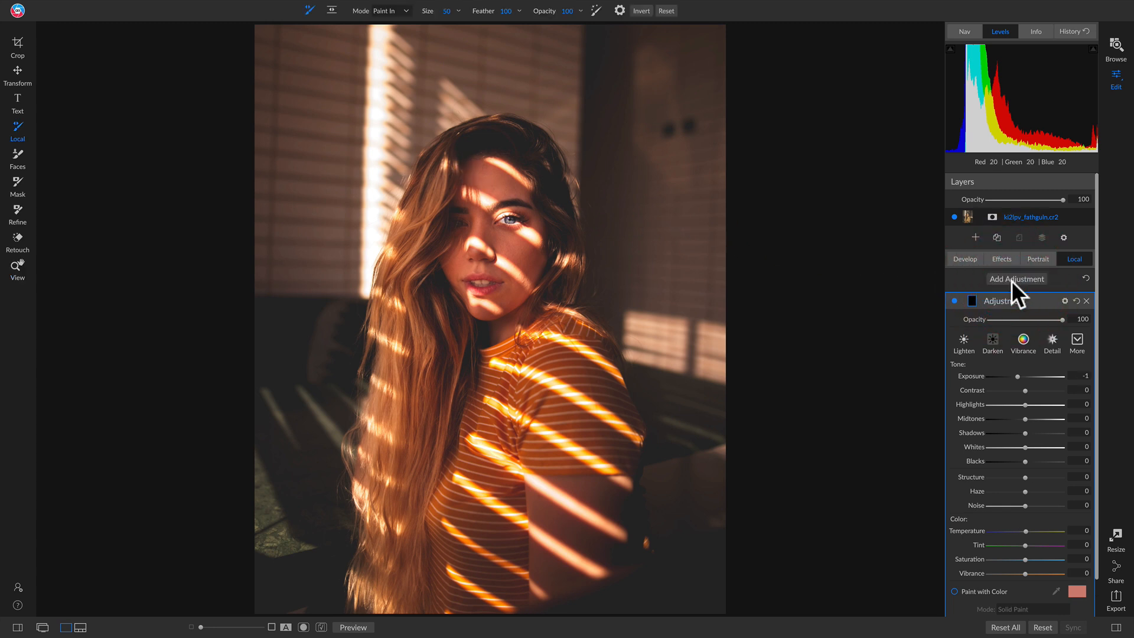
{"action": "double_click", "coordinate": [1011, 299]}
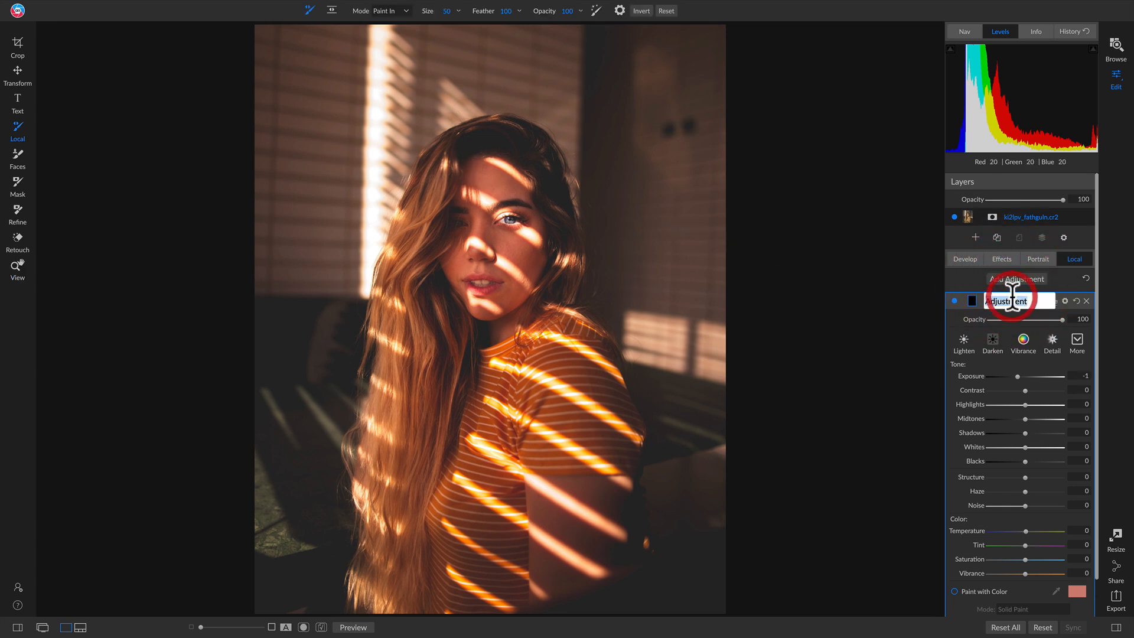
{"action": "type", "text": "Face"}
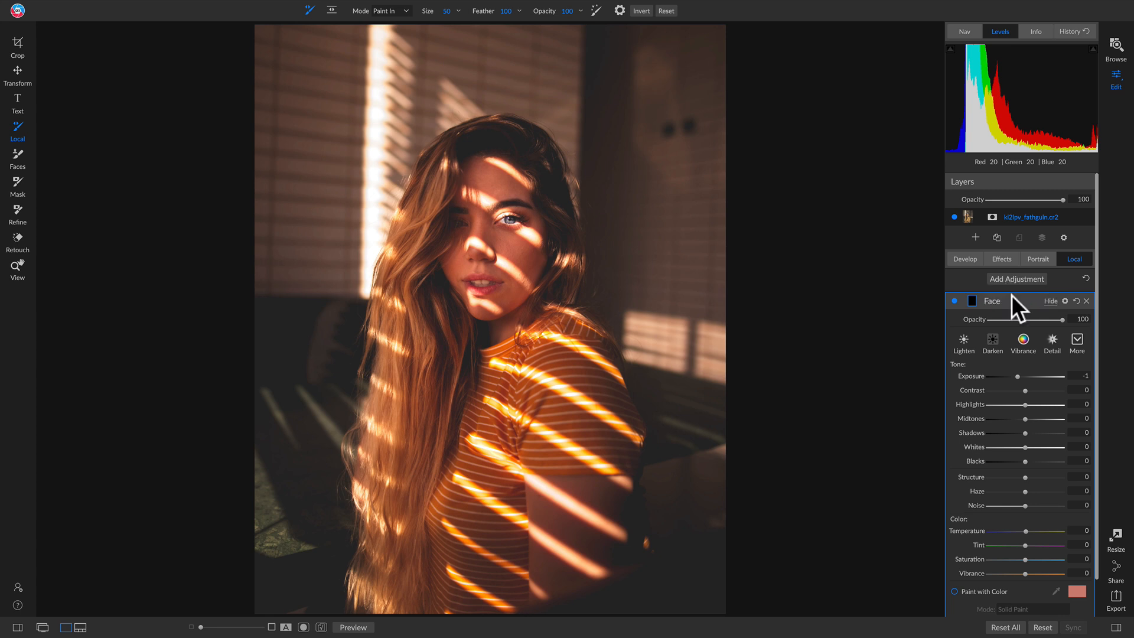
{"action": "left_click", "coordinate": [991, 339]}
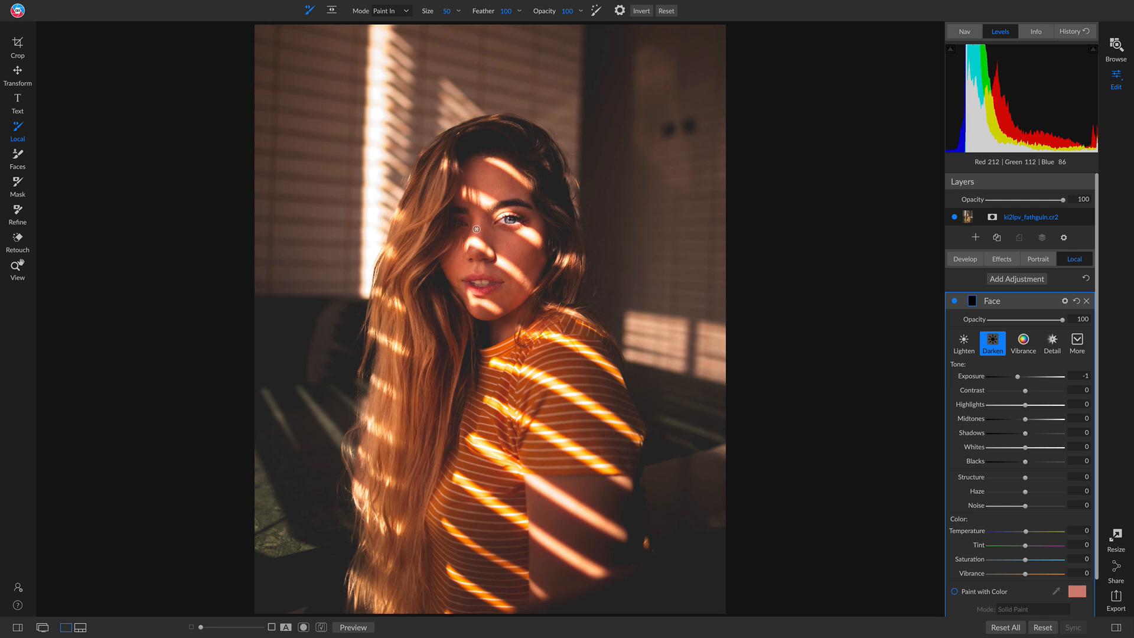
Mask the Face adjustment with a Center-shaped masking bug on the woman's face, with a small inner ellipse and a feather extending beyond the photo's sides.
{"action": "key", "text": "shift+k"}
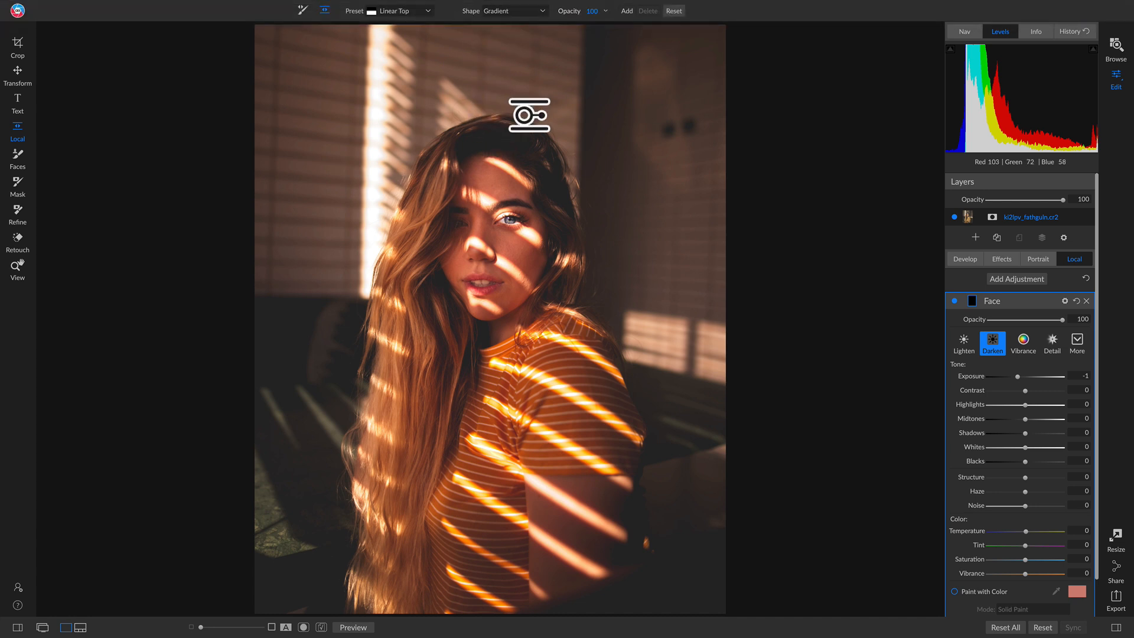
{"action": "left_click", "coordinate": [524, 10]}
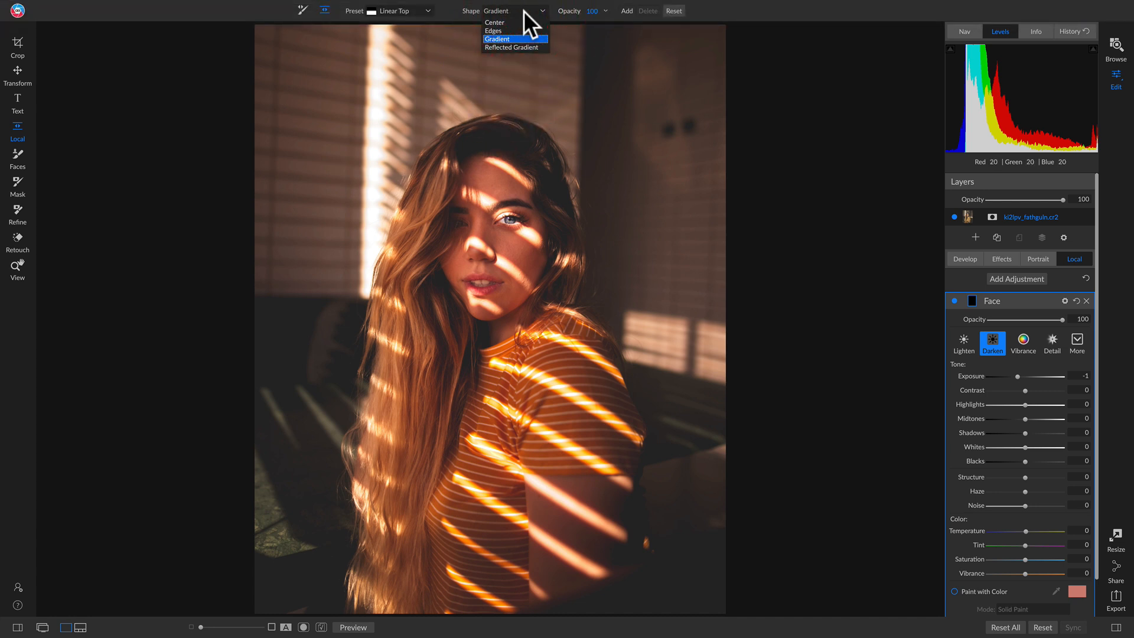
{"action": "left_click", "coordinate": [496, 31]}
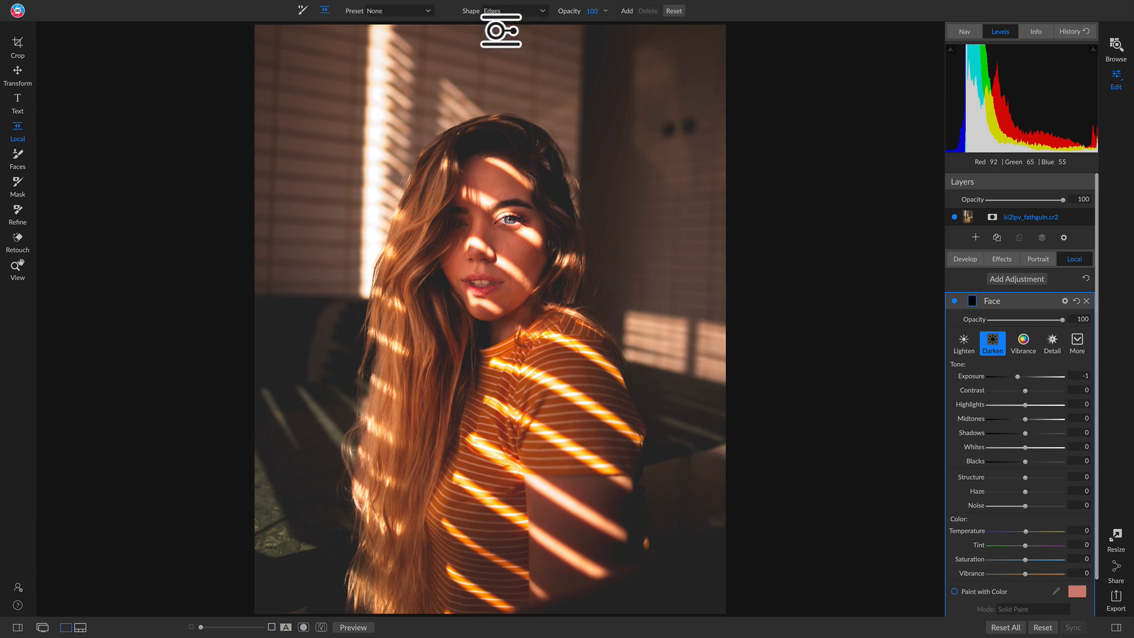
{"action": "left_click", "coordinate": [483, 228]}
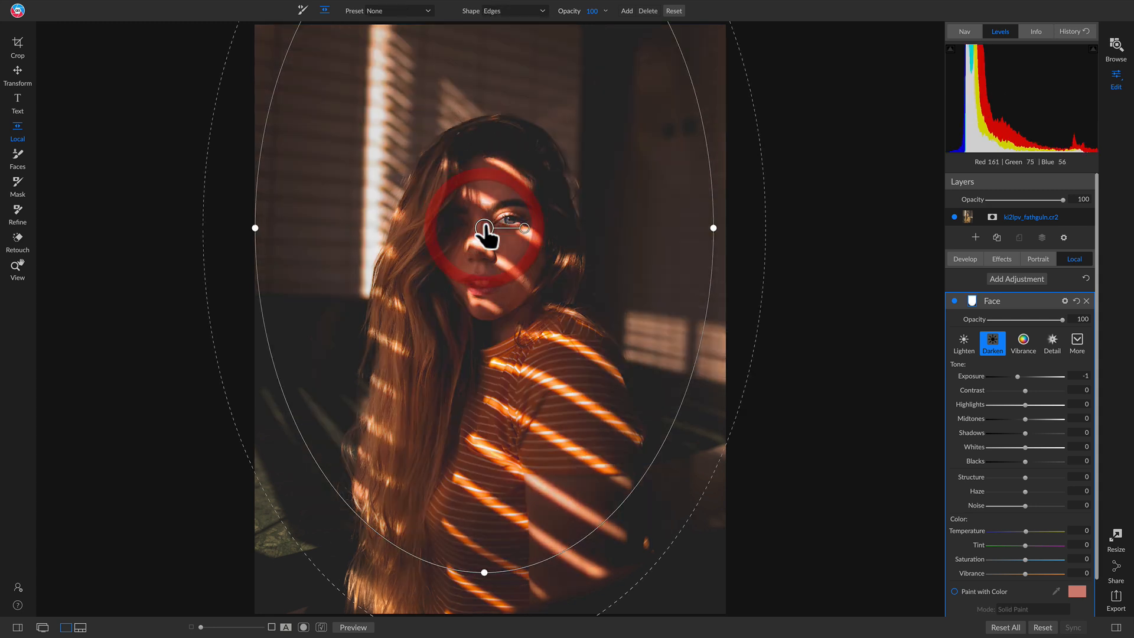
{"action": "left_click", "coordinate": [509, 11]}
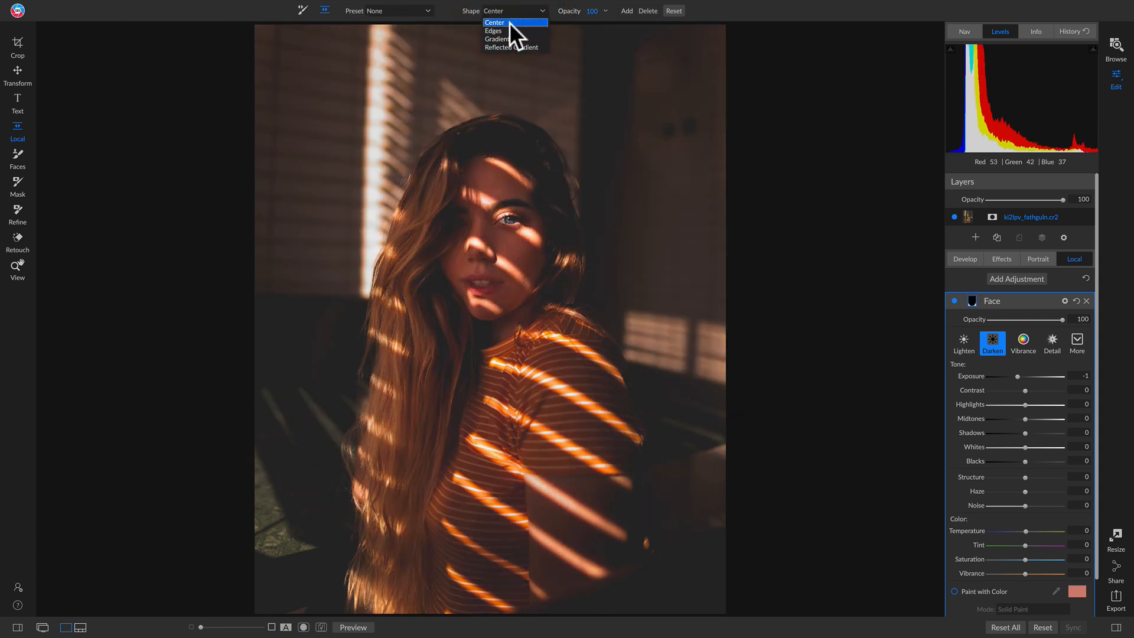
{"action": "left_click", "coordinate": [510, 22]}
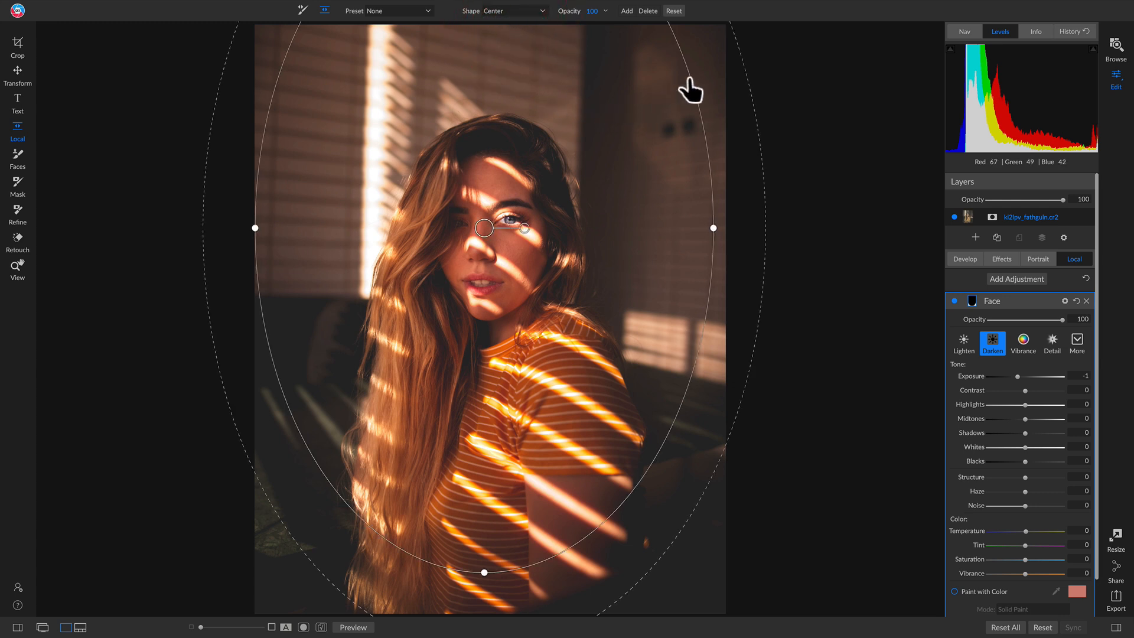
{"action": "left_click_drag", "start_coordinate": [681, 87], "coordinate": [492, 264]}
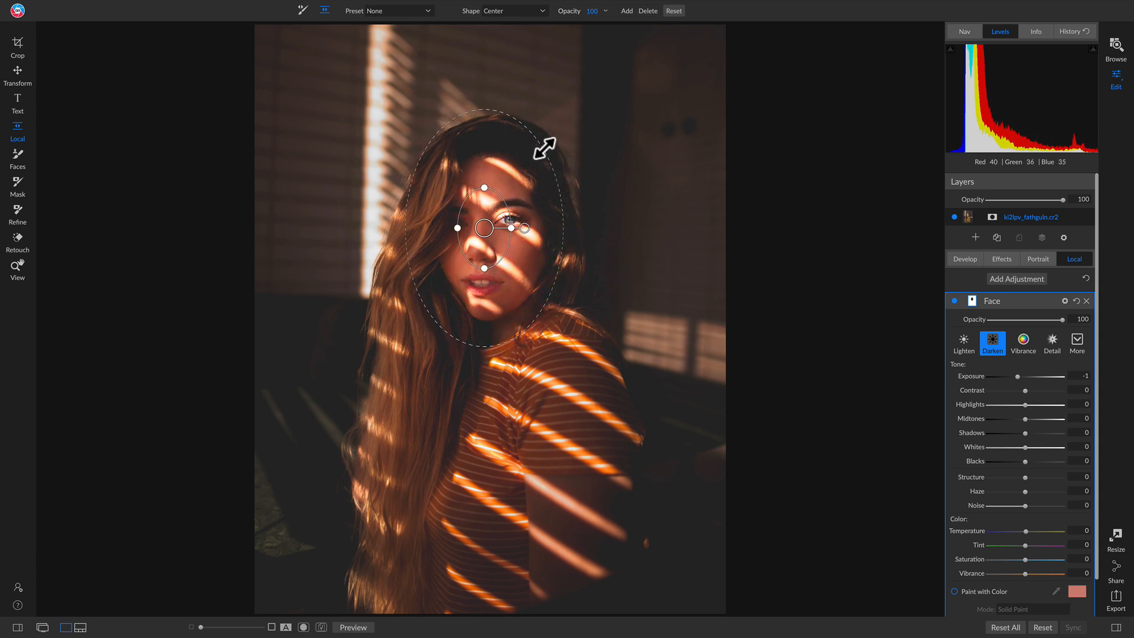
{"action": "left_click_drag", "start_coordinate": [544, 149], "coordinate": [765, 130]}
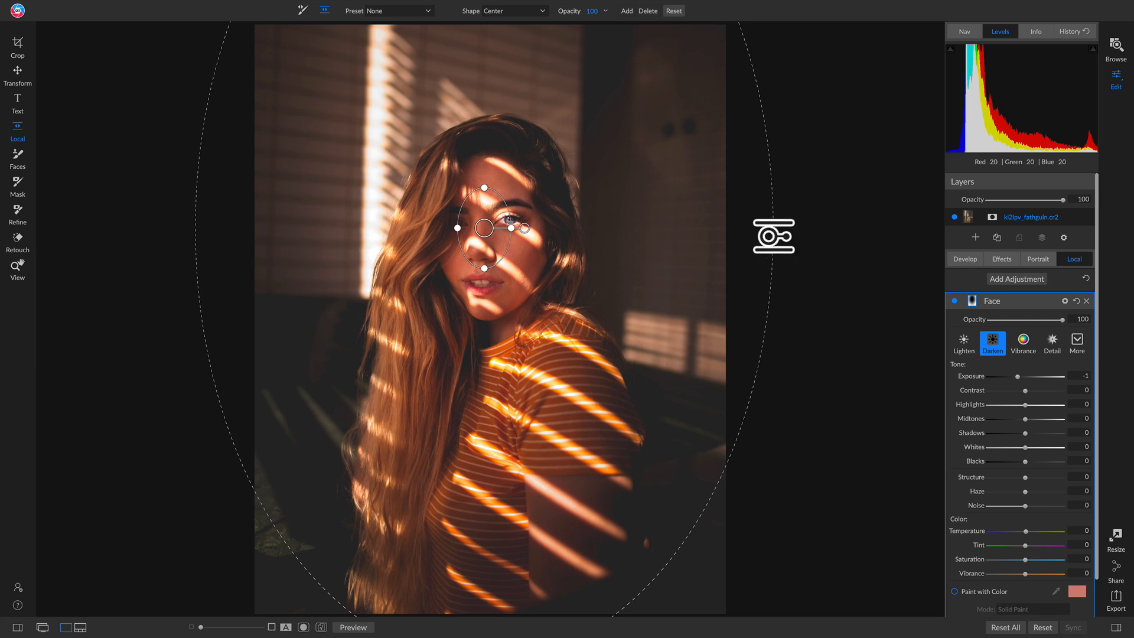
Compare the photo with the Face adjustment off and on, and the edited version against the original.
{"action": "left_click", "coordinate": [952, 300]}
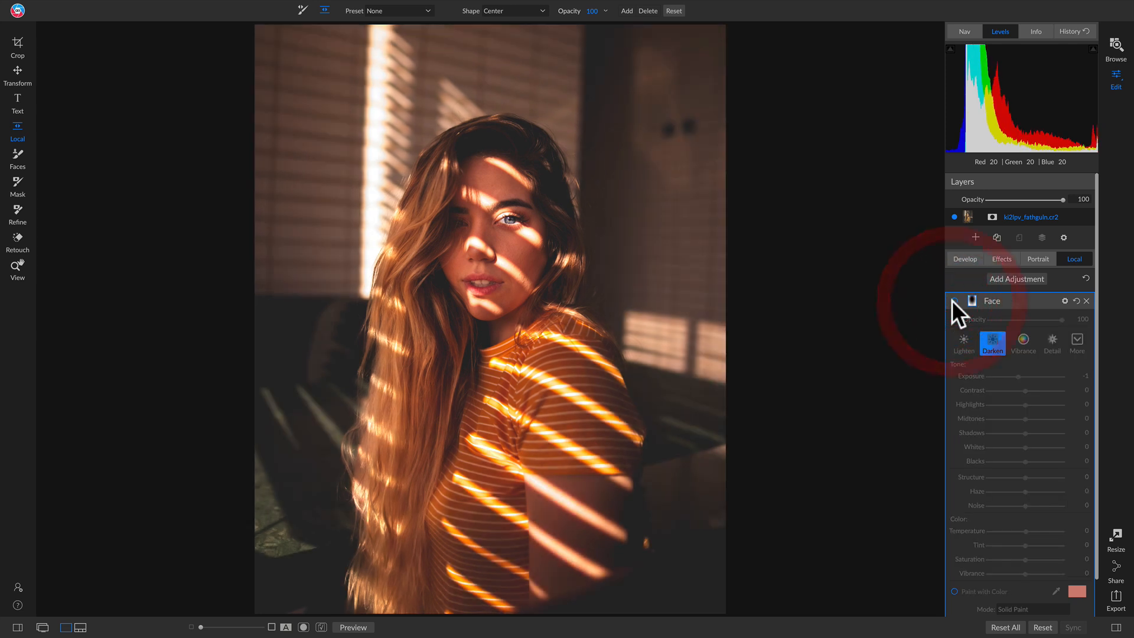
{"action": "left_click", "coordinate": [952, 300]}
{"action": "left_click", "coordinate": [952, 300]}
{"action": "left_click", "coordinate": [952, 300]}
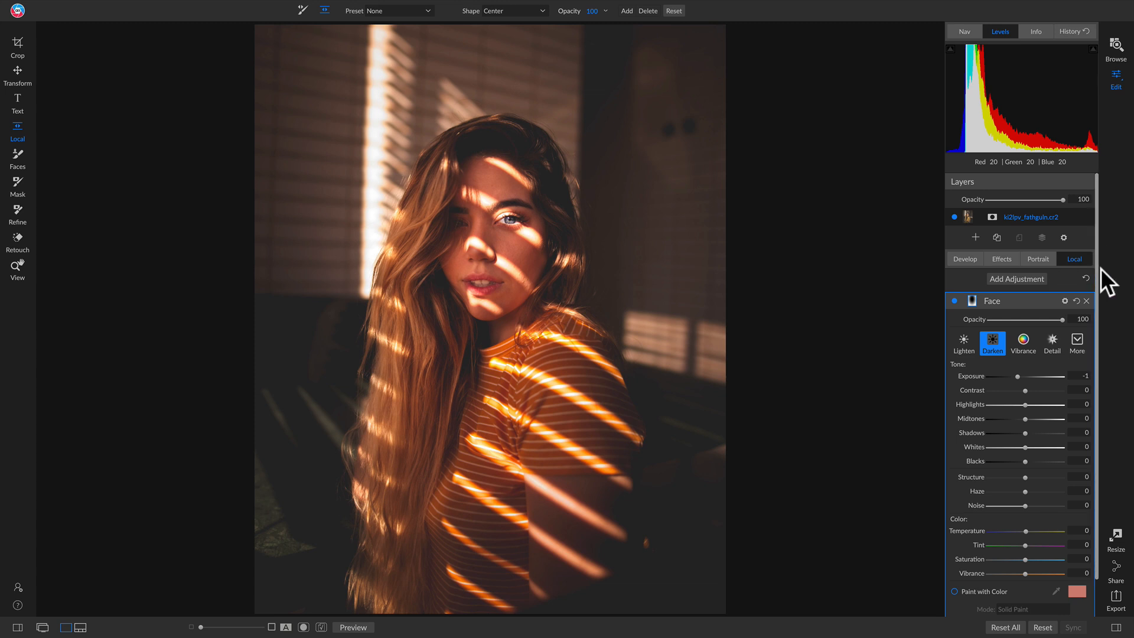
{"action": "key", "text": "ctrl+p"}
{"action": "key", "text": "ctrl+p"}
{"action": "key", "text": "ctrl+p"}
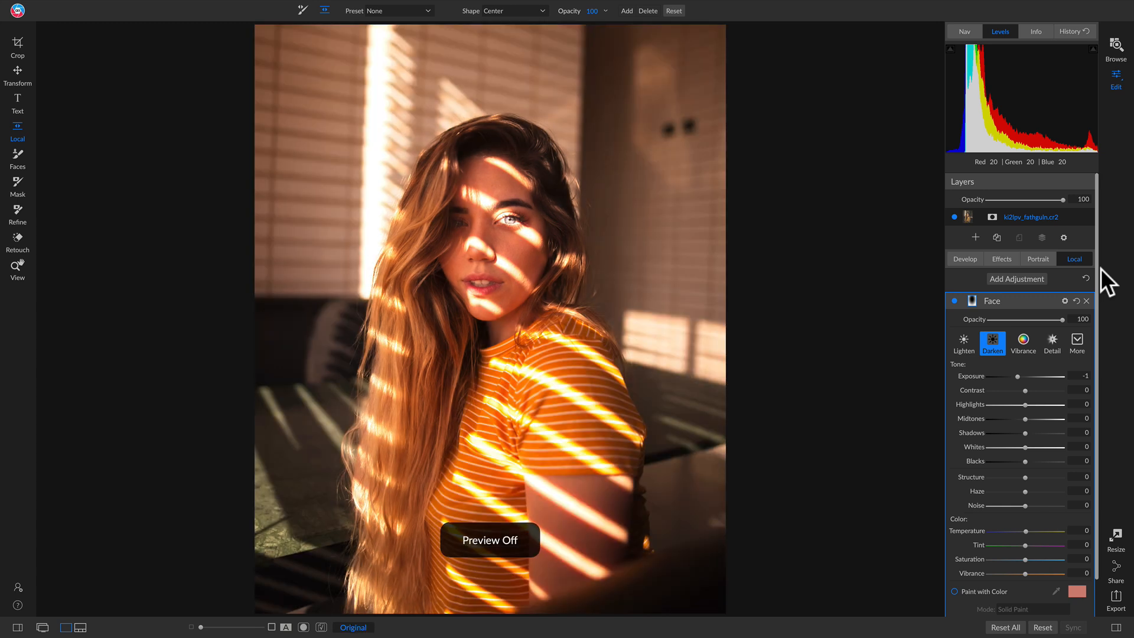
{"action": "key", "text": "ctrl+p"}
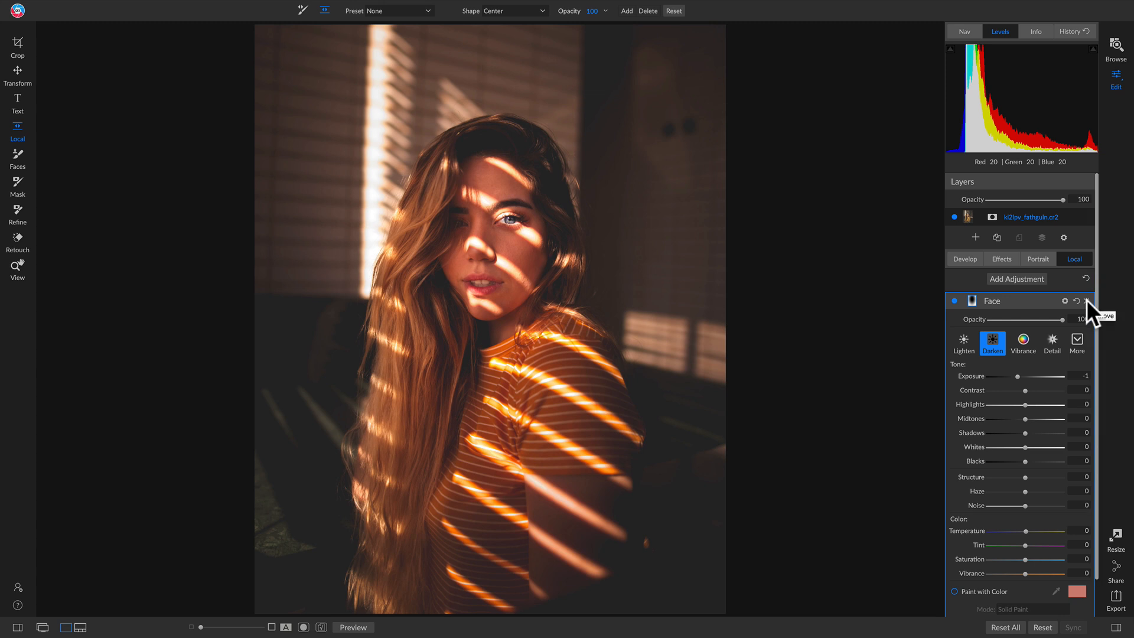
Copy the Face adjustment's mask and add a Sunshine filter to the photo's effects.
{"action": "left_click", "coordinate": [971, 300]}
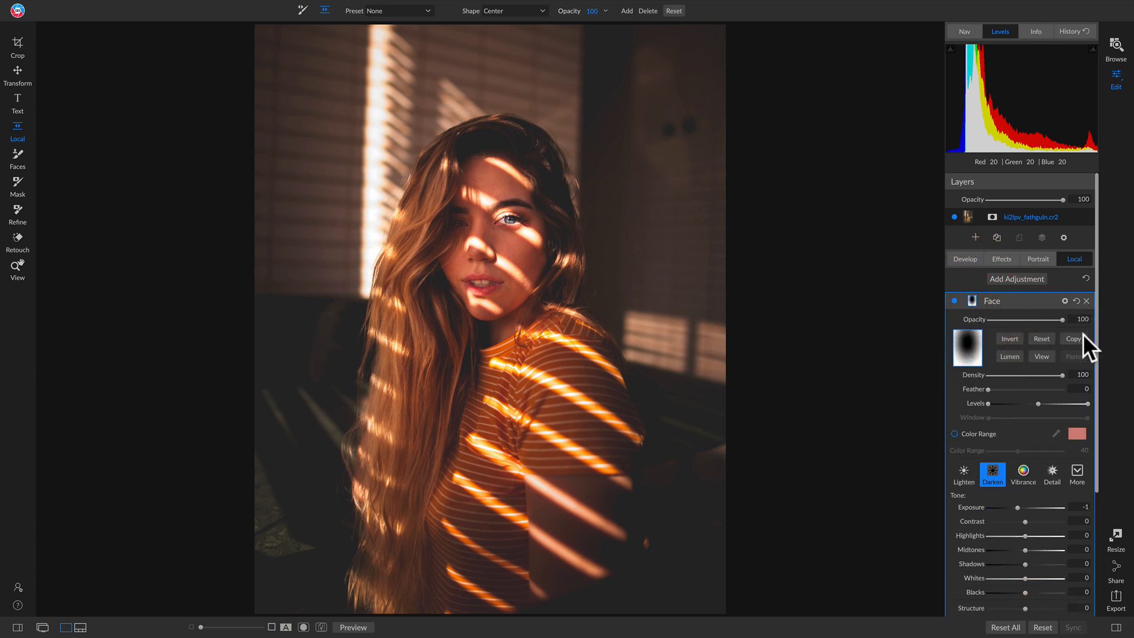
{"action": "left_click", "coordinate": [1068, 335]}
{"action": "left_click", "coordinate": [1013, 257]}
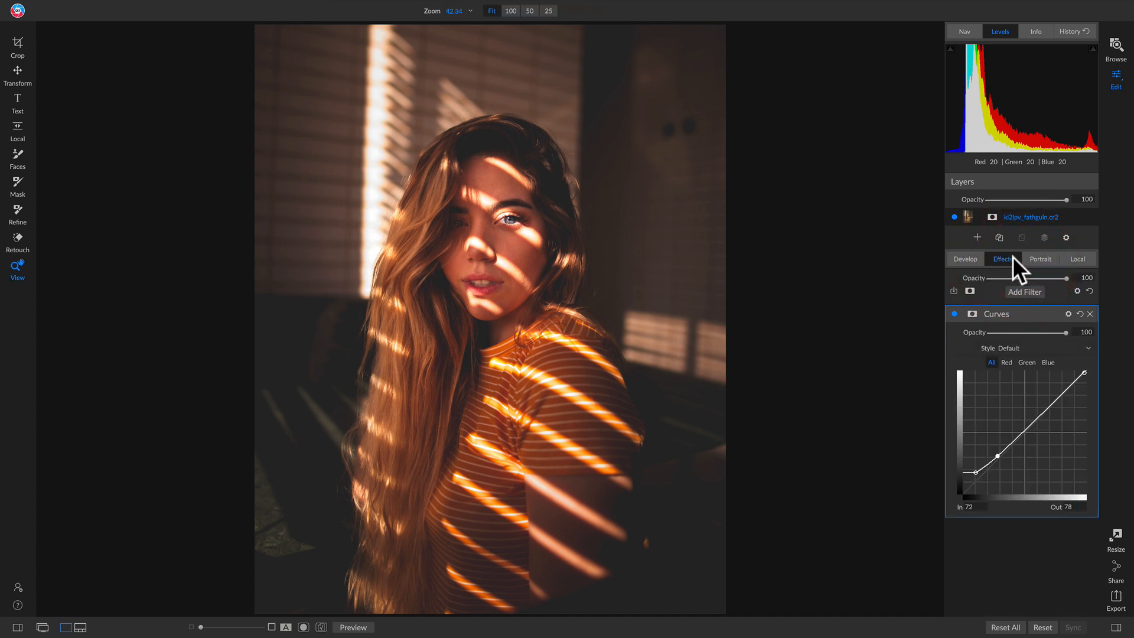
{"action": "left_click", "coordinate": [1020, 289]}
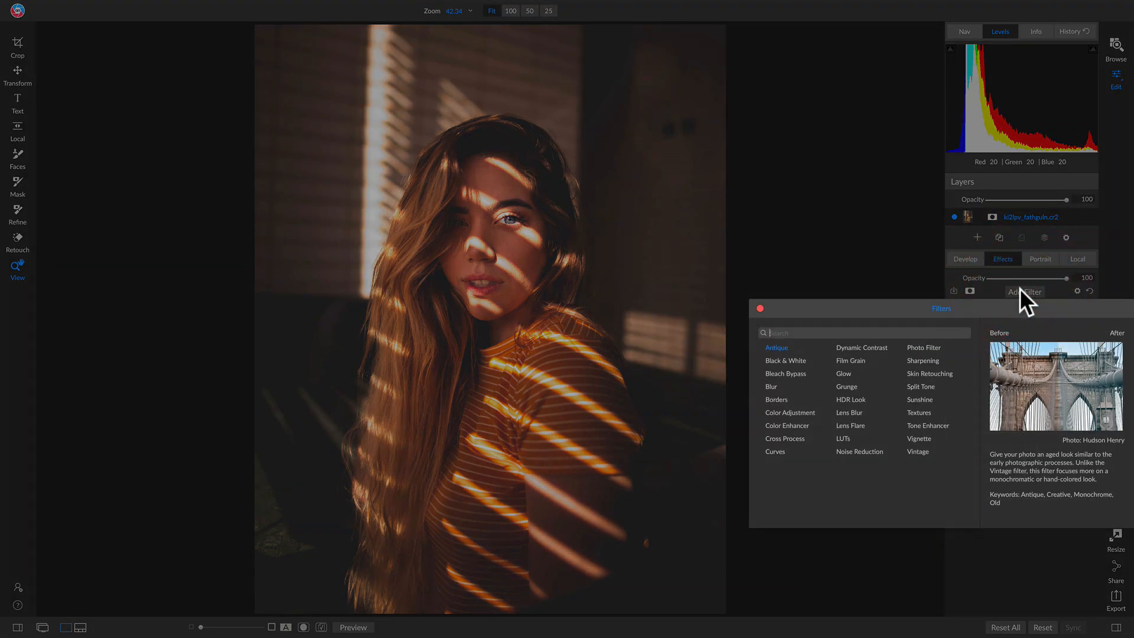
{"action": "left_click", "coordinate": [920, 399]}
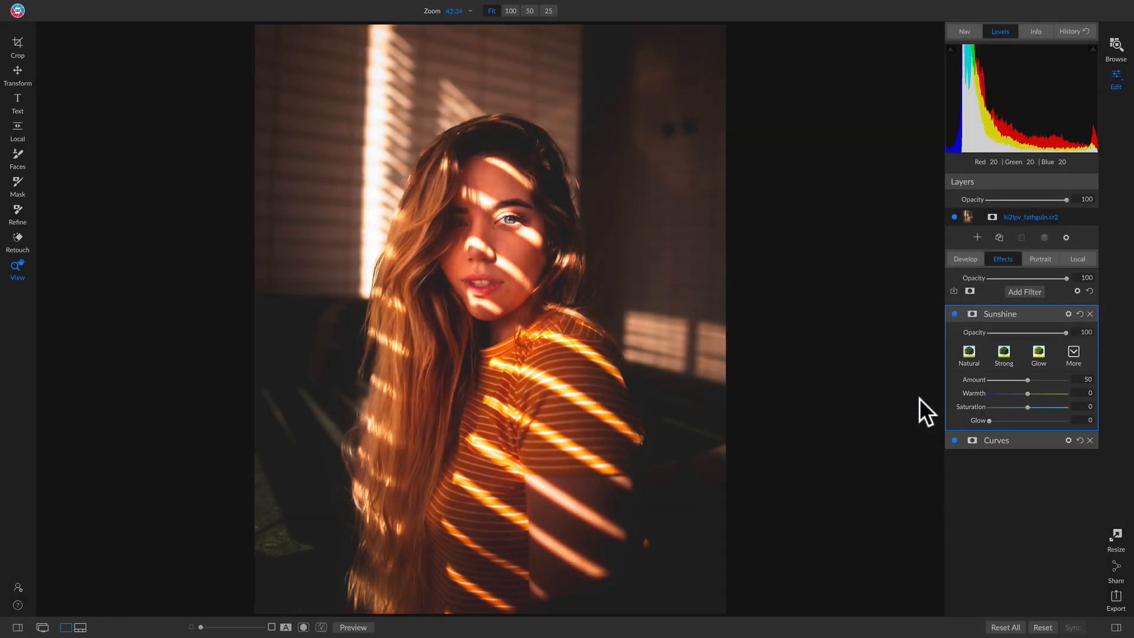
Apply the Strong style to the Sunshine filter, set its warmth to -32, and compare the filter off and on.
{"action": "left_click", "coordinate": [1005, 352]}
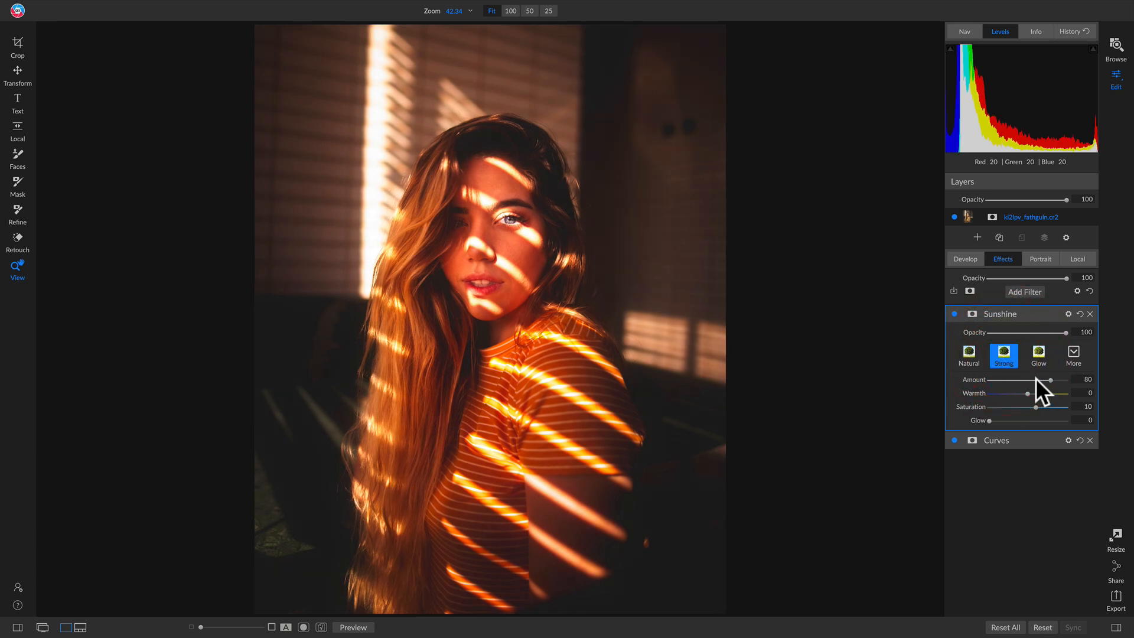
{"action": "left_click_drag", "start_coordinate": [1016, 392], "coordinate": [1004, 393]}
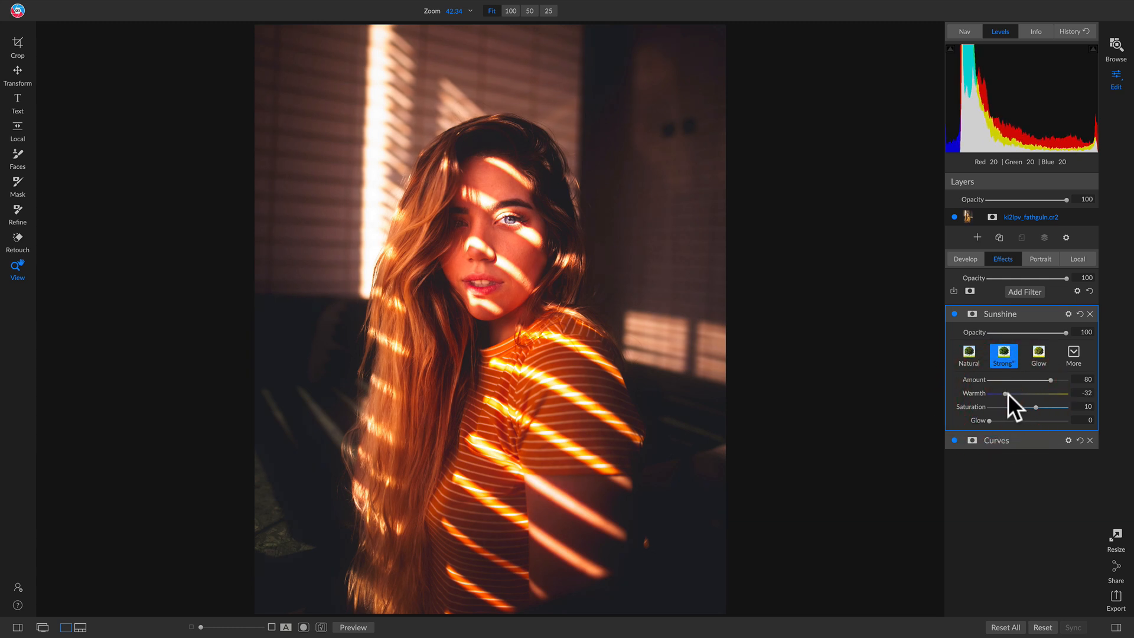
{"action": "left_click", "coordinate": [953, 314]}
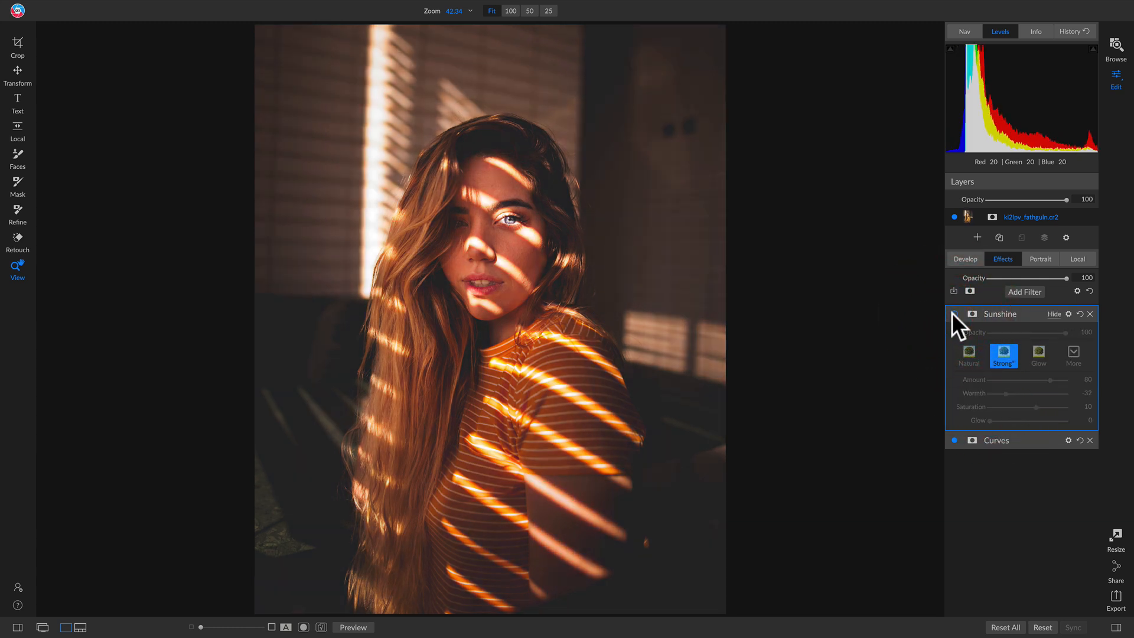
{"action": "left_click", "coordinate": [953, 314]}
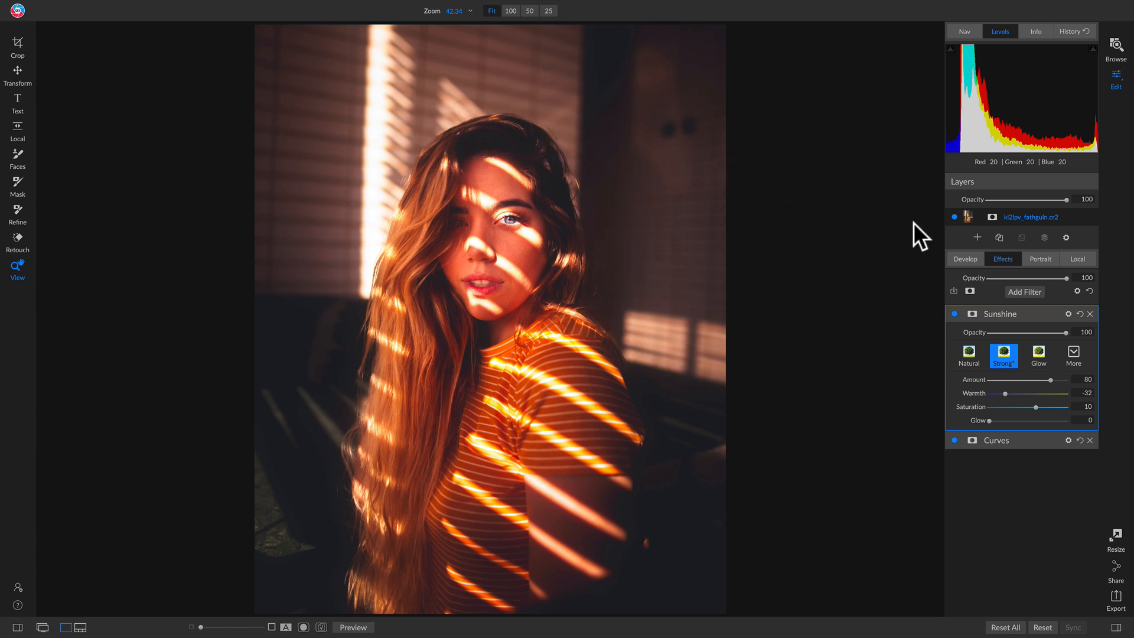
Paste the copied Face mask onto the Sunshine filter.
{"action": "left_click", "coordinate": [972, 313]}
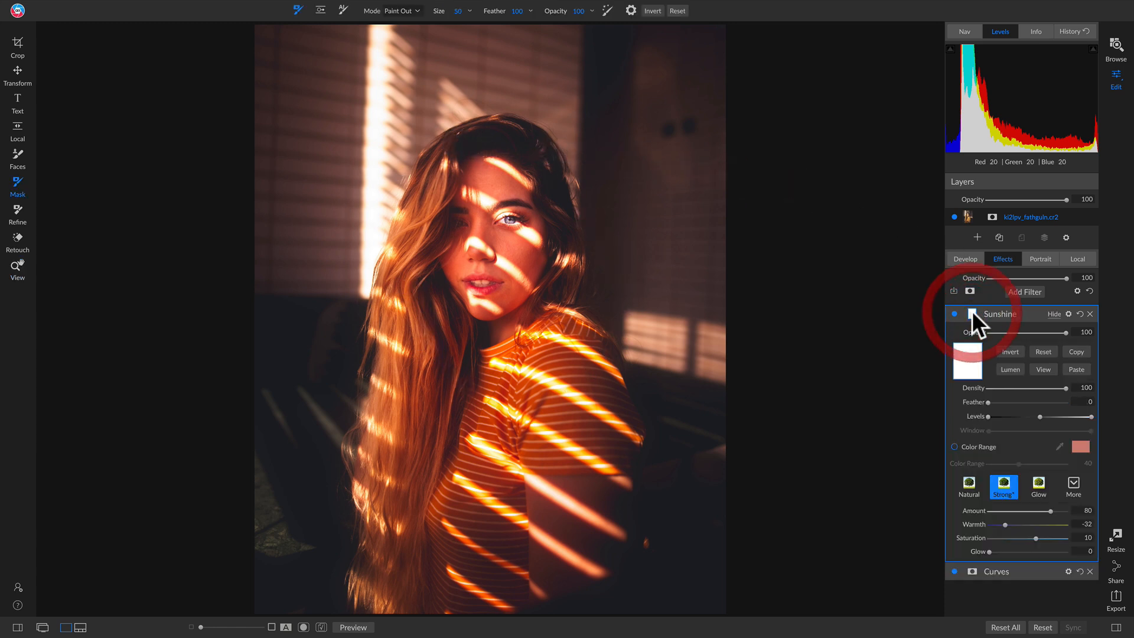
{"action": "left_click", "coordinate": [1074, 367]}
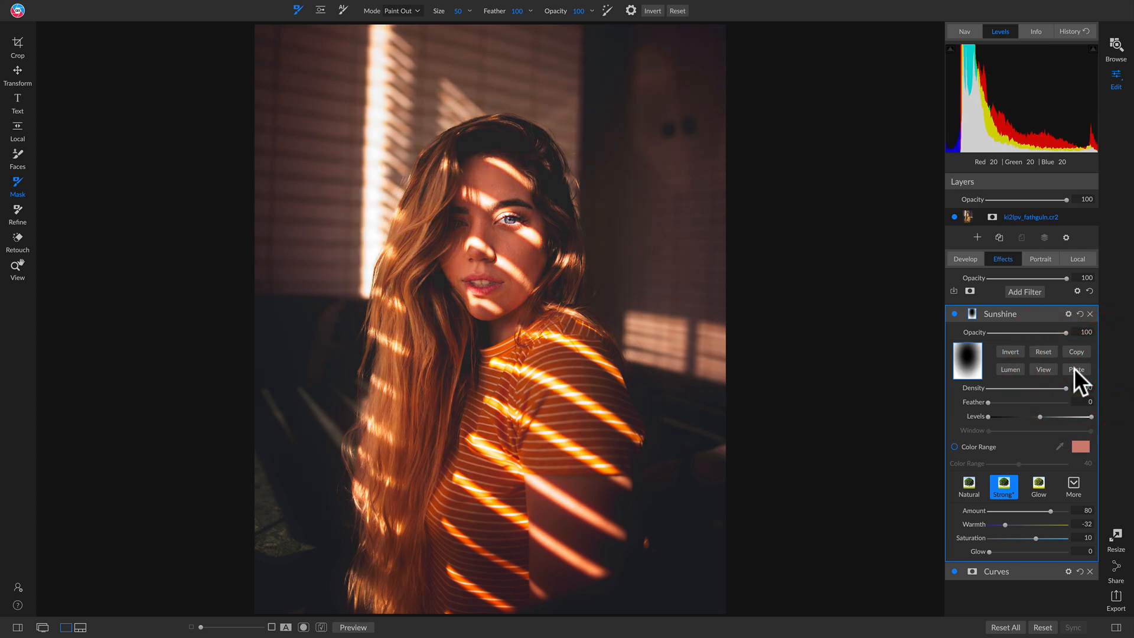
Invert the Sunshine filter's mask and compare the photo with the filter off and on and against the original.
{"action": "left_click", "coordinate": [1005, 350]}
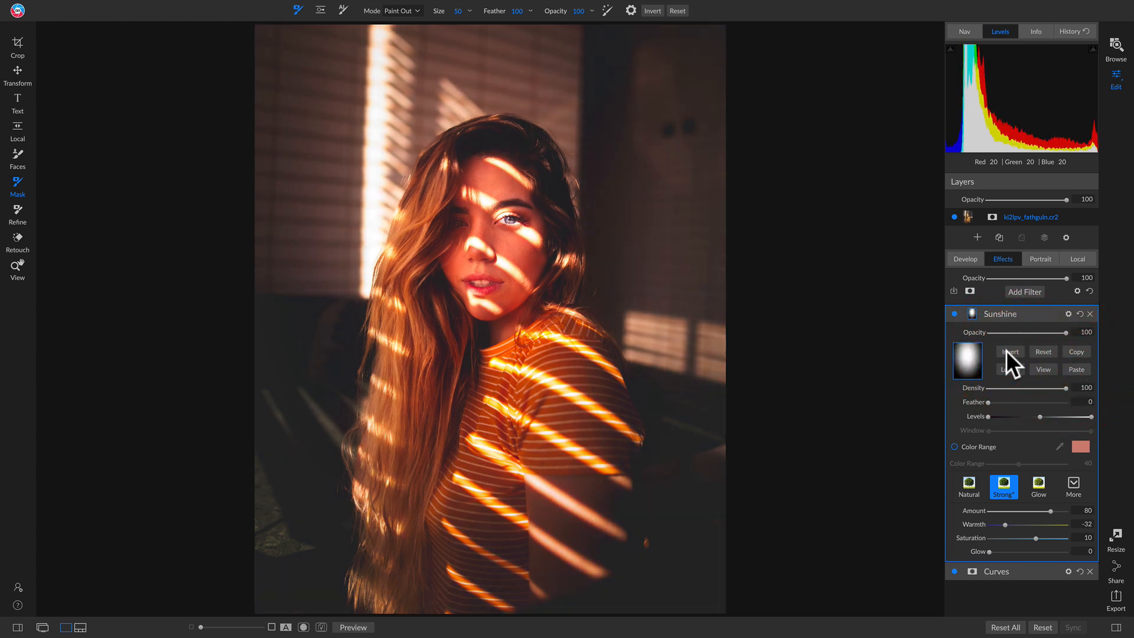
{"action": "left_click", "coordinate": [953, 313]}
{"action": "left_click", "coordinate": [954, 314]}
{"action": "key", "text": "backslash"}
{"action": "key", "text": "backslash"}
{"action": "key", "text": "backslash"}
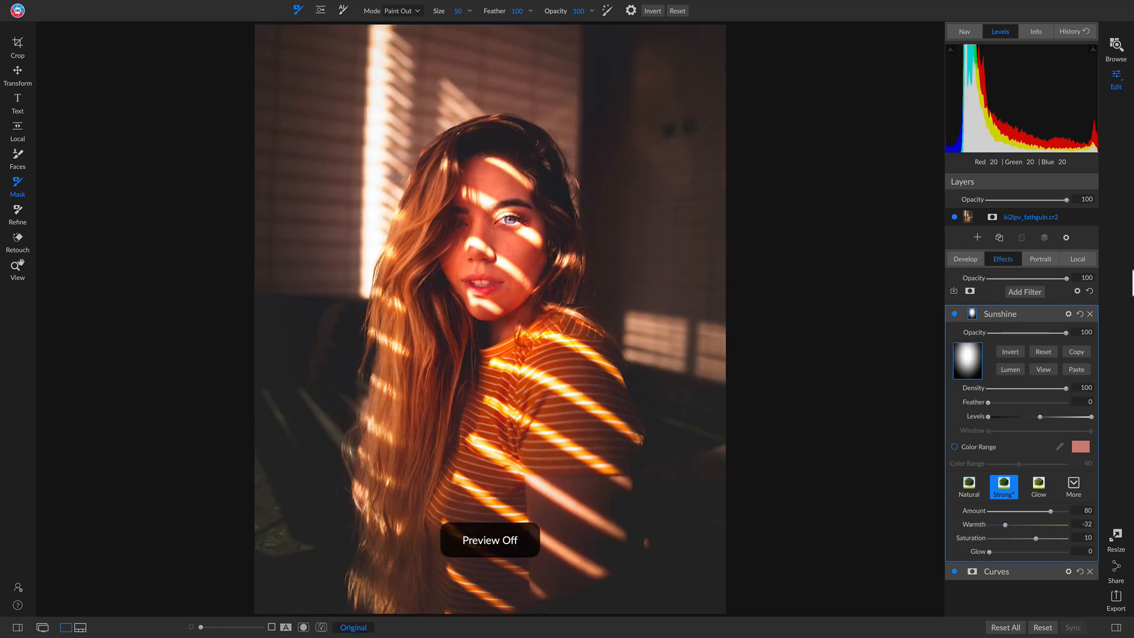
{"action": "key", "text": "backslash"}
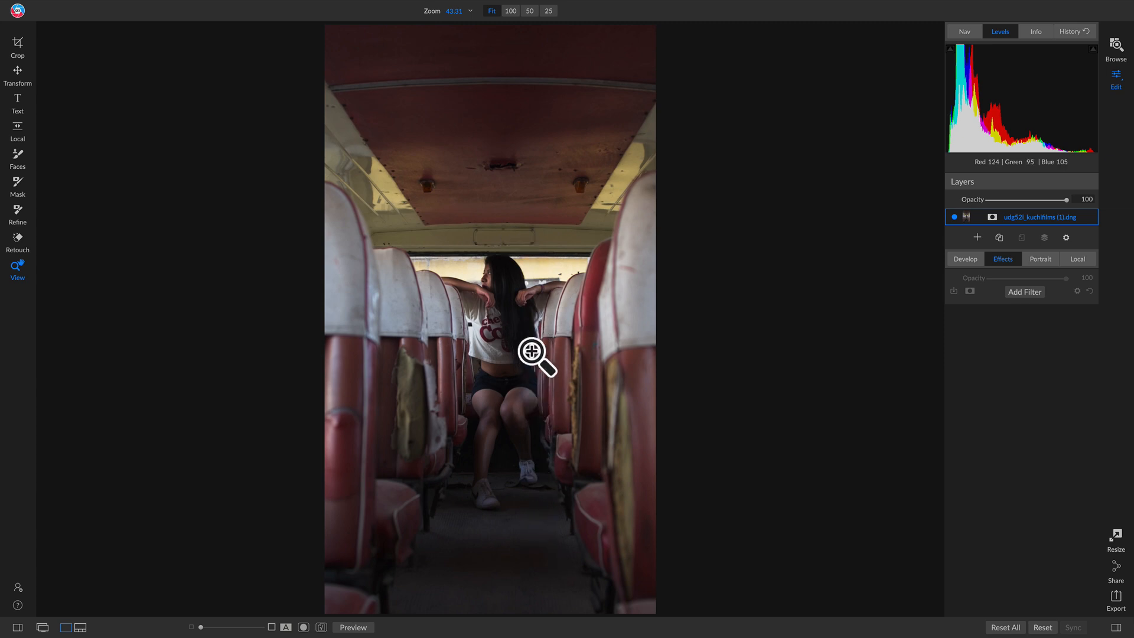
Crop the bus photo to 4x5 (8x10), placing the seated woman's head near the upper third line.
{"action": "key", "text": "c"}
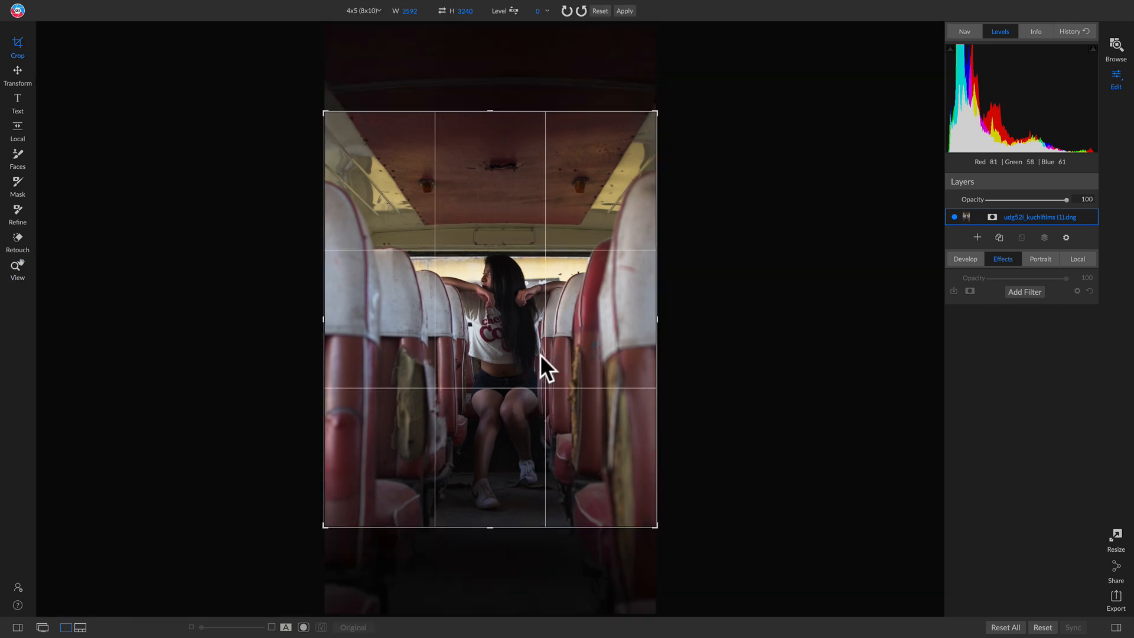
{"action": "left_click_drag", "start_coordinate": [566, 418], "coordinate": [566, 391]}
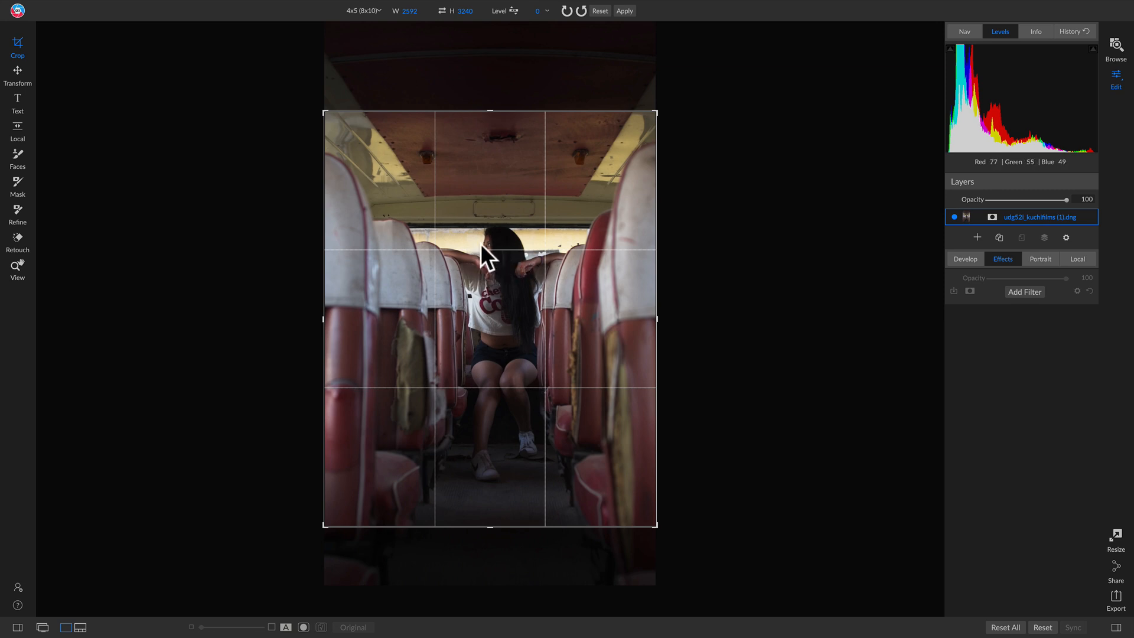
{"action": "left_click_drag", "start_coordinate": [506, 257], "coordinate": [508, 251]}
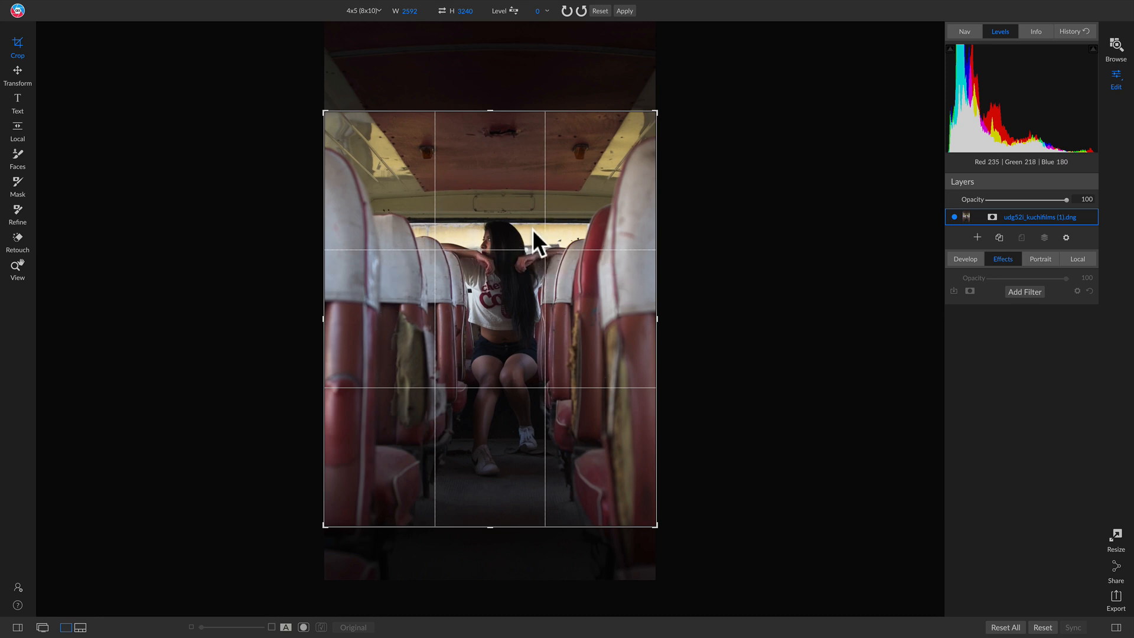
{"action": "left_click_drag", "start_coordinate": [522, 271], "coordinate": [523, 271]}
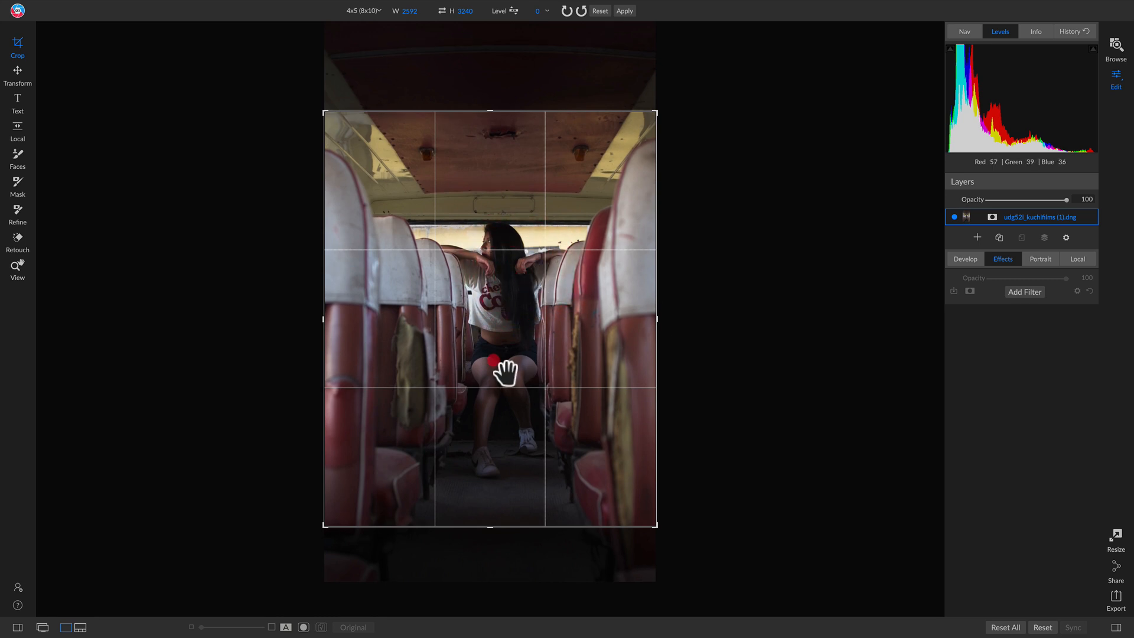
{"action": "left_click_drag", "start_coordinate": [493, 361], "coordinate": [492, 353]}
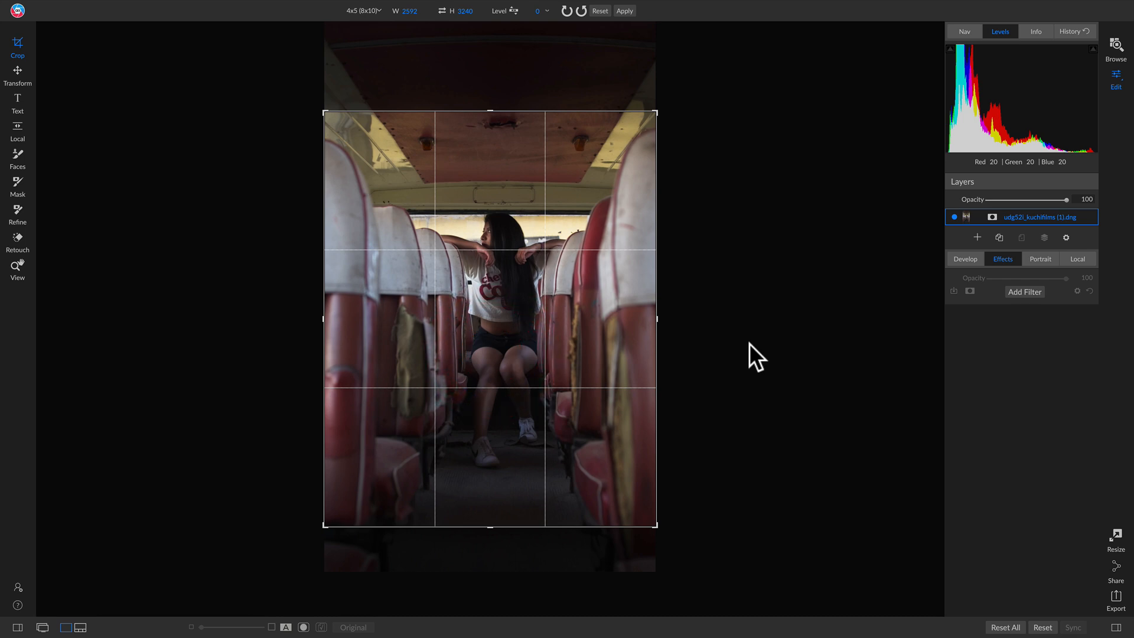
{"action": "key", "text": "z"}
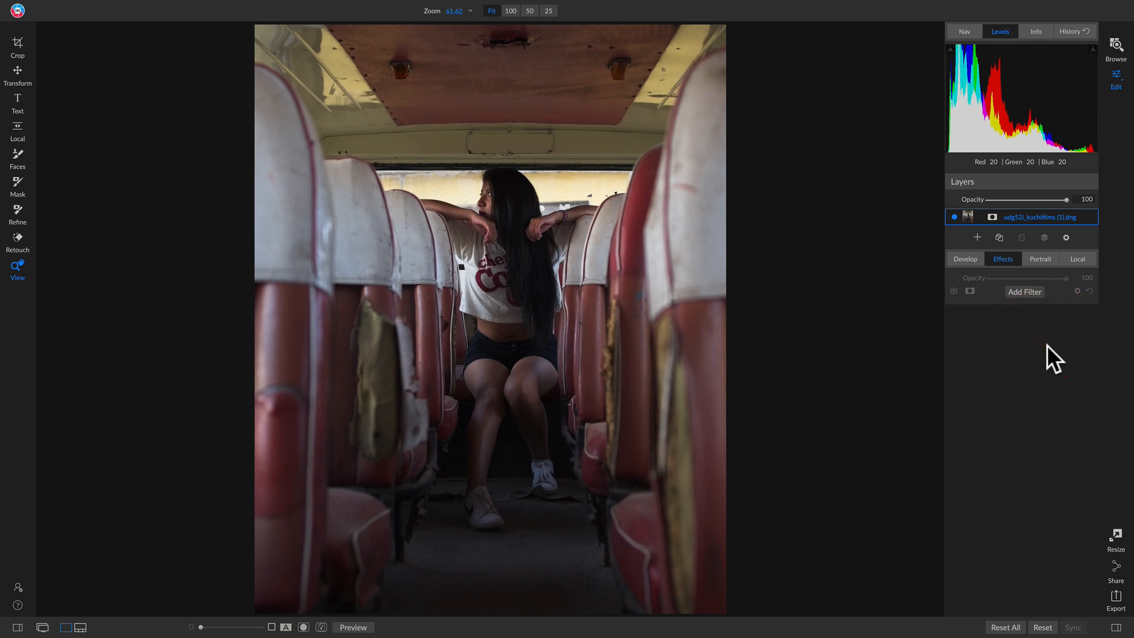
Change the bus photo's camera profile to ON1 Landscape and compare the result with the original.
{"action": "left_click", "coordinate": [964, 258]}
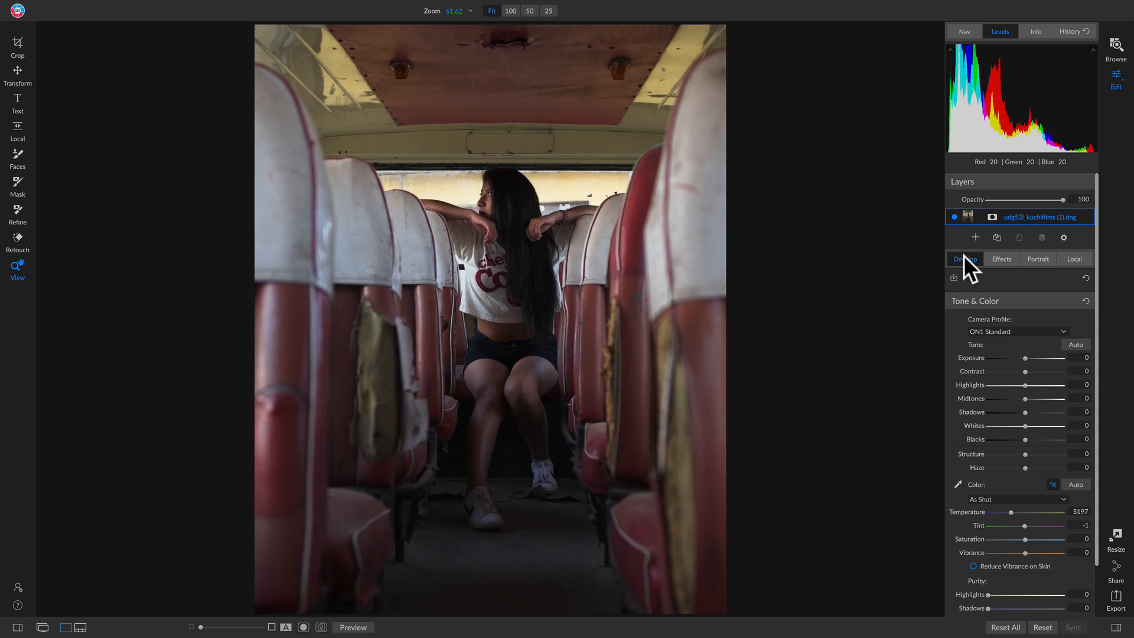
{"action": "left_click", "coordinate": [1012, 331]}
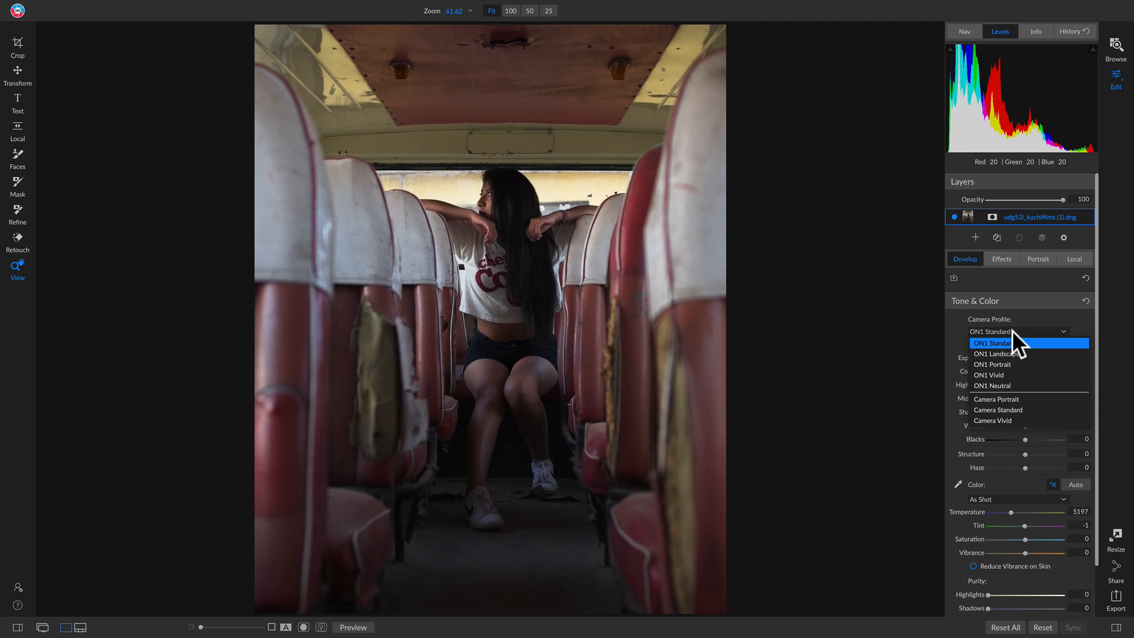
{"action": "left_click", "coordinate": [1005, 353]}
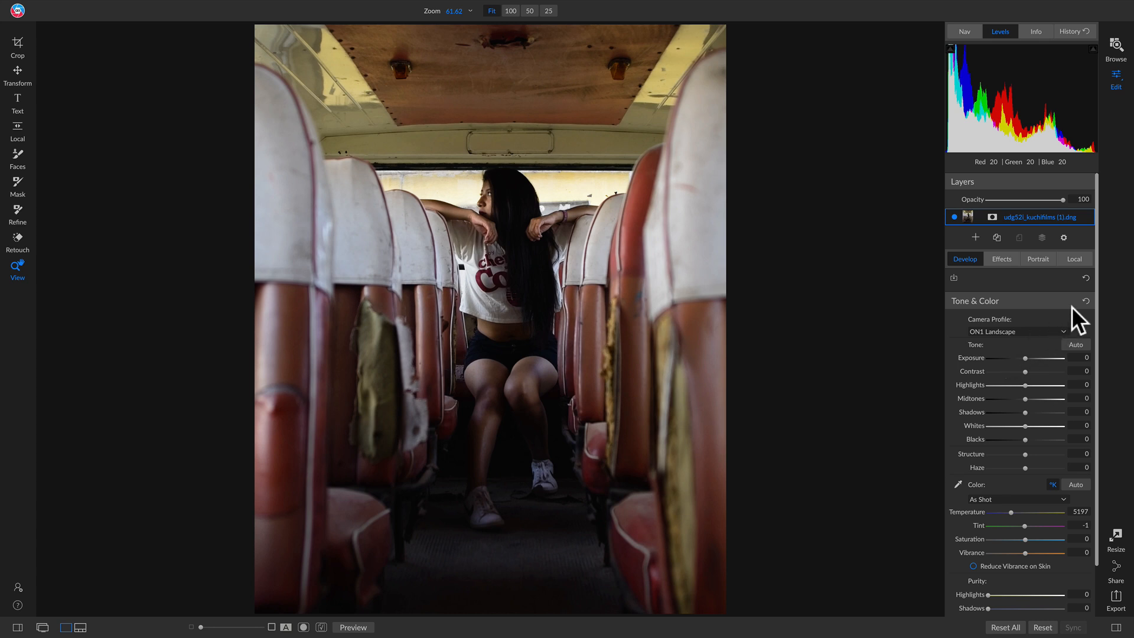
{"action": "key", "text": "backslash"}
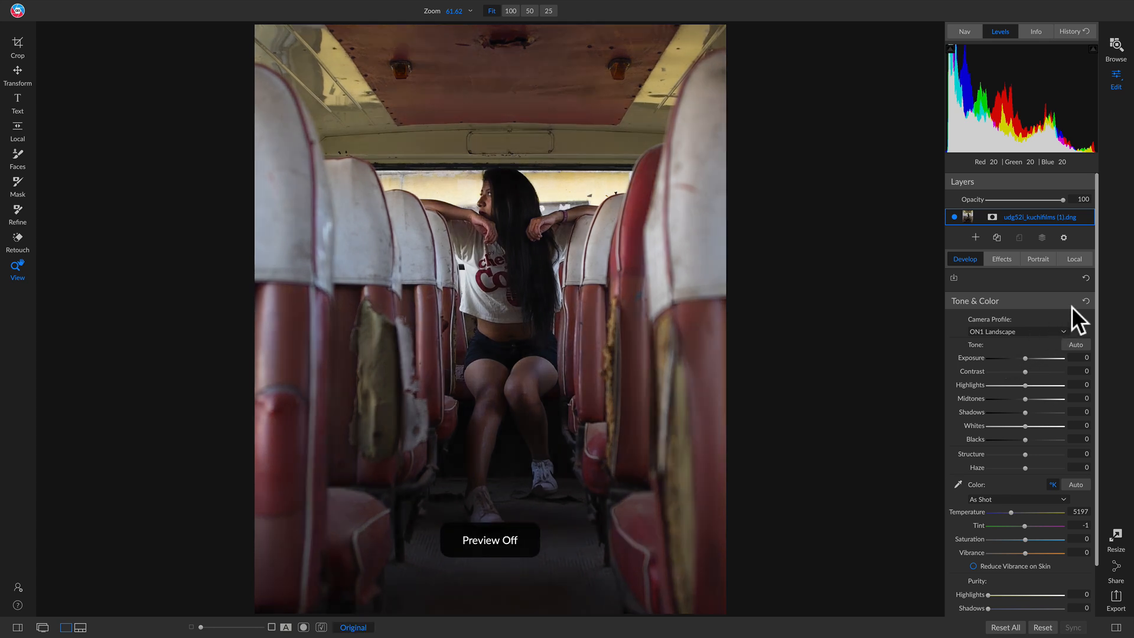
{"action": "key", "text": "backslash"}
{"action": "key", "text": "backslash"}
{"action": "key", "text": "backslash"}
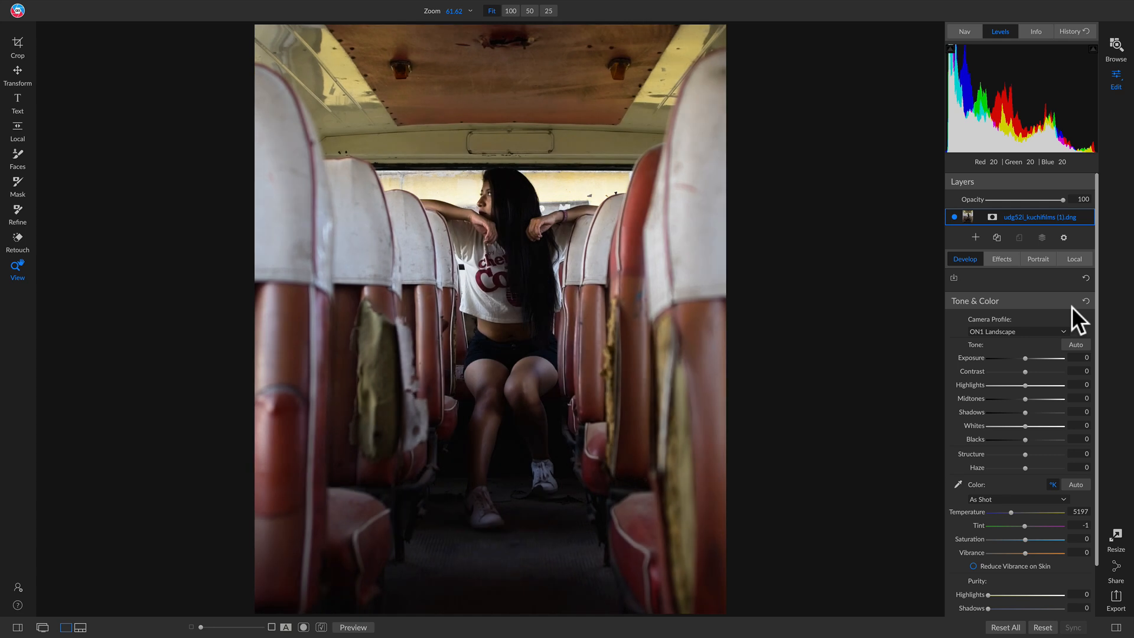
{"action": "key", "text": "backslash"}
{"action": "key", "text": "backslash"}
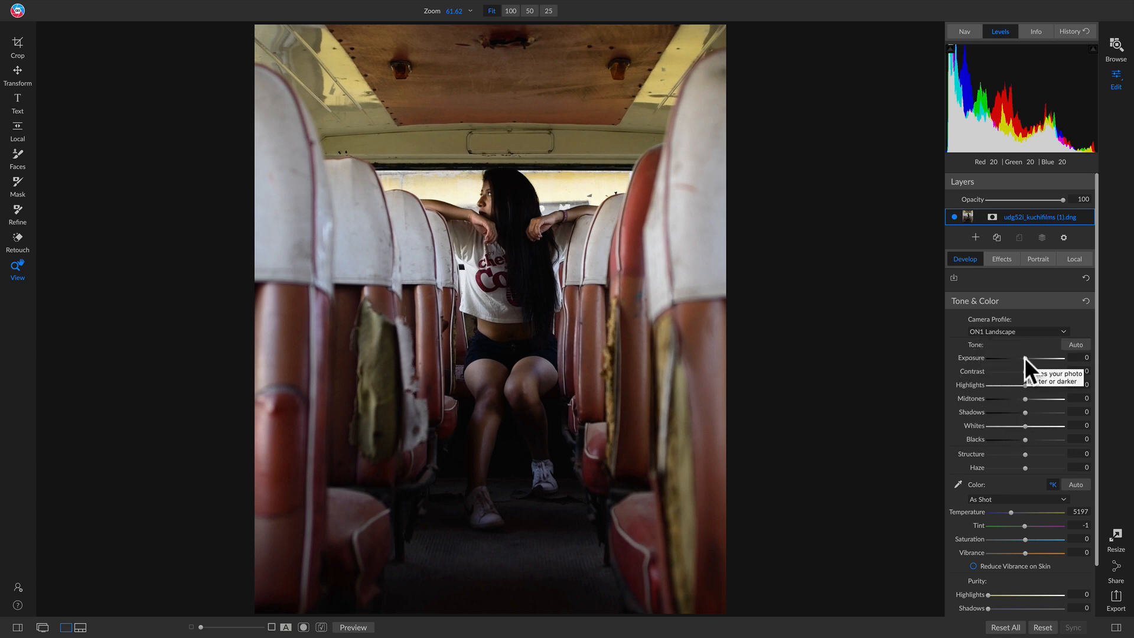
Set the exposure to 0.3, midtones to 7 and shadows to 9, and compare the photo with the original.
{"action": "left_click_drag", "start_coordinate": [1025, 358], "coordinate": [1026, 358]}
{"action": "left_click_drag", "start_coordinate": [1027, 358], "coordinate": [1027, 358]}
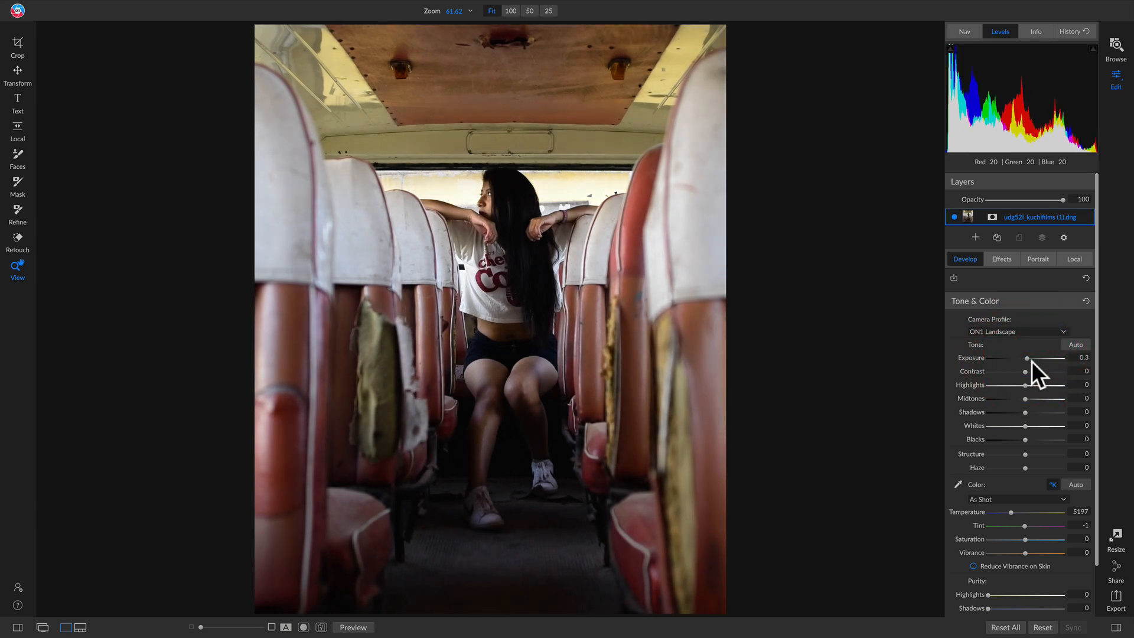
{"action": "left_click_drag", "start_coordinate": [1025, 399], "coordinate": [1026, 414]}
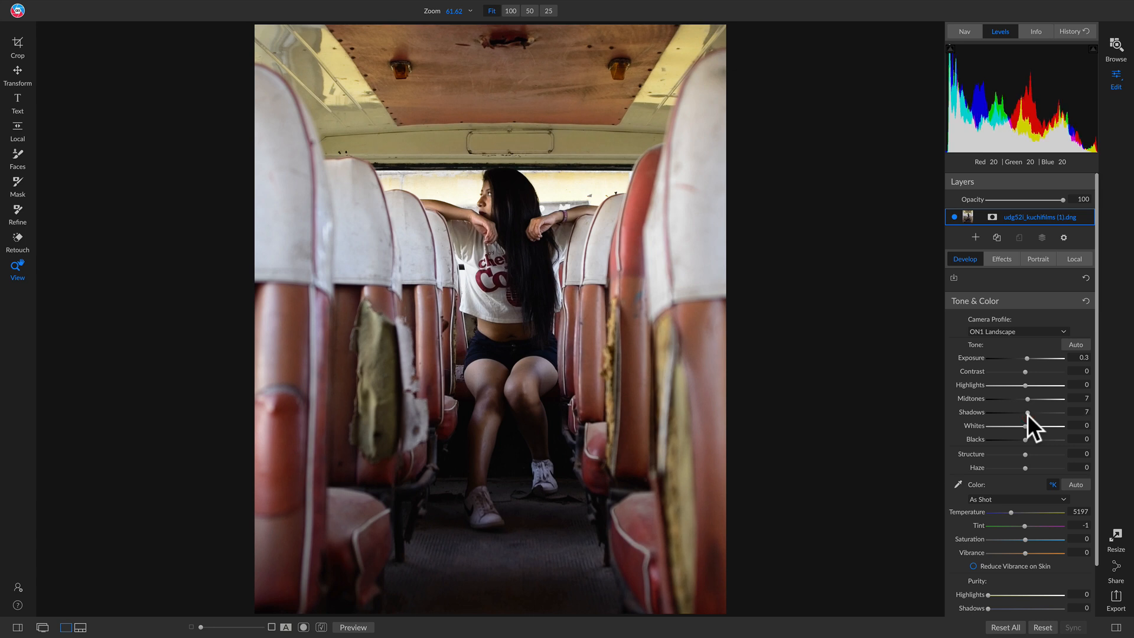
{"action": "left_click_drag", "start_coordinate": [1027, 414], "coordinate": [1028, 414]}
{"action": "key", "text": "backslash"}
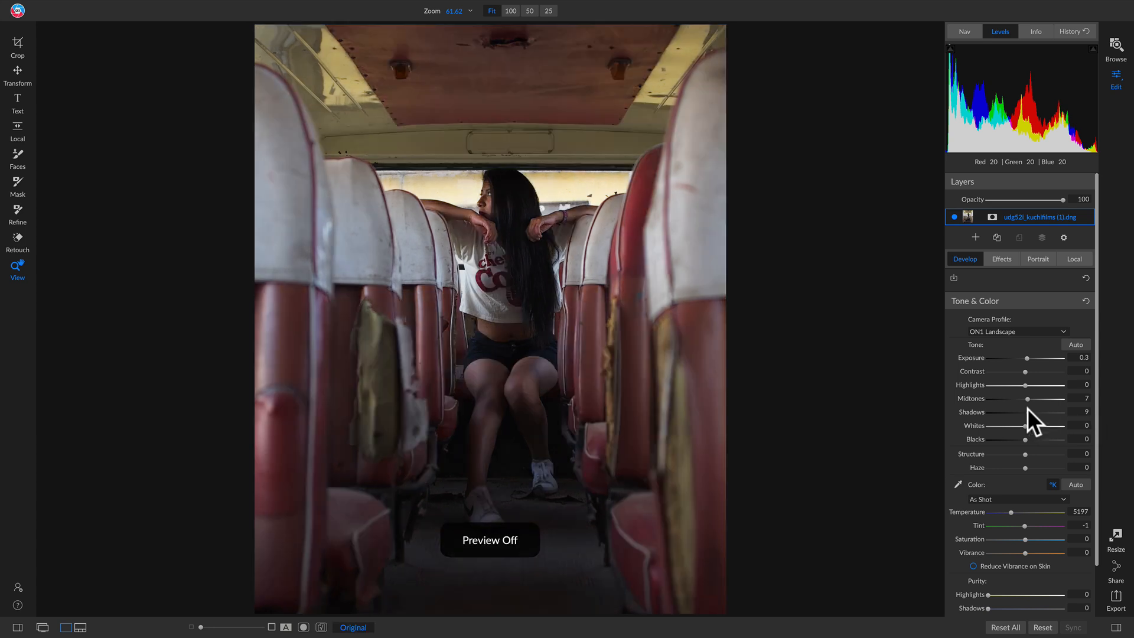
{"action": "key", "text": "backslash"}
{"action": "key", "text": "backslash"}
{"action": "key", "text": "backslash"}
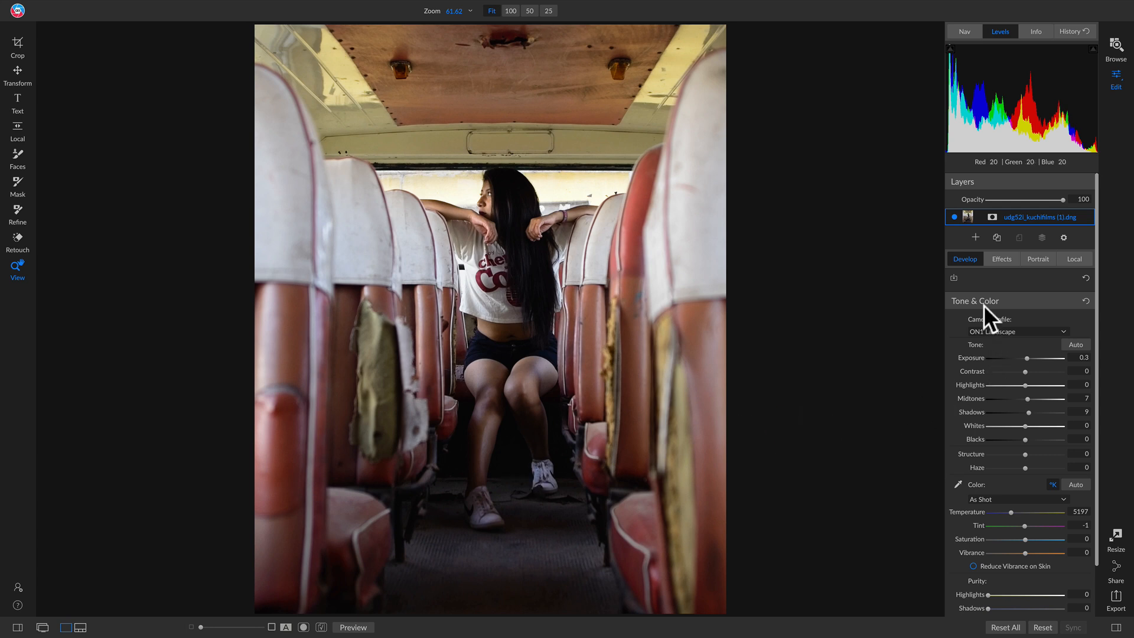
Add a Black & White filter with the Red style and change its conversion to Color Response.
{"action": "left_click", "coordinate": [998, 259]}
{"action": "left_click", "coordinate": [1025, 291]}
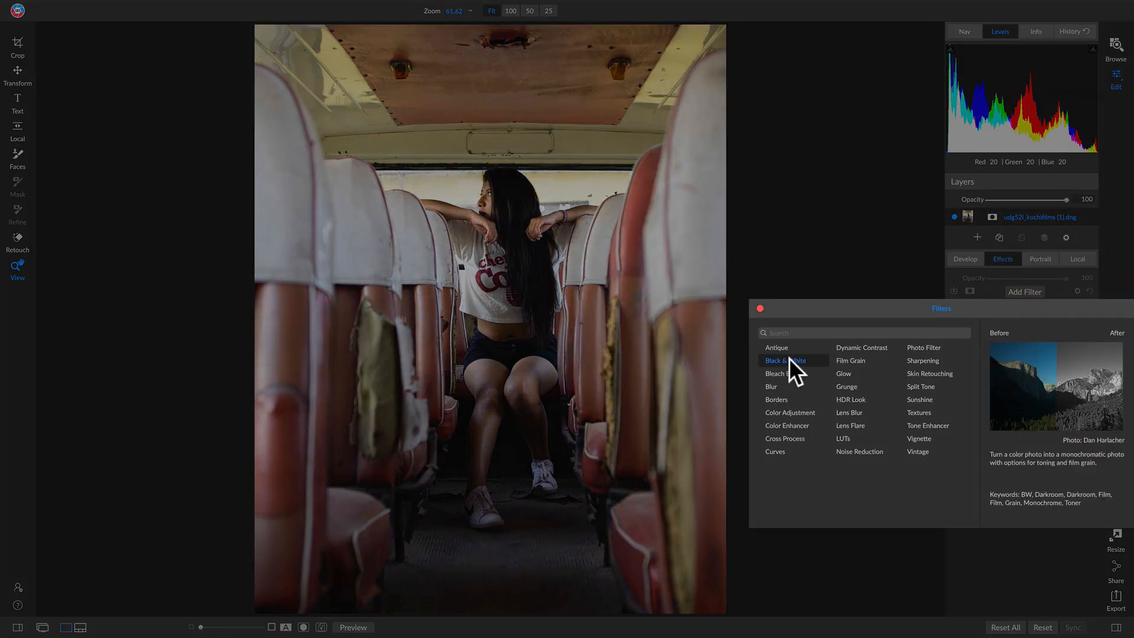
{"action": "left_click", "coordinate": [791, 359]}
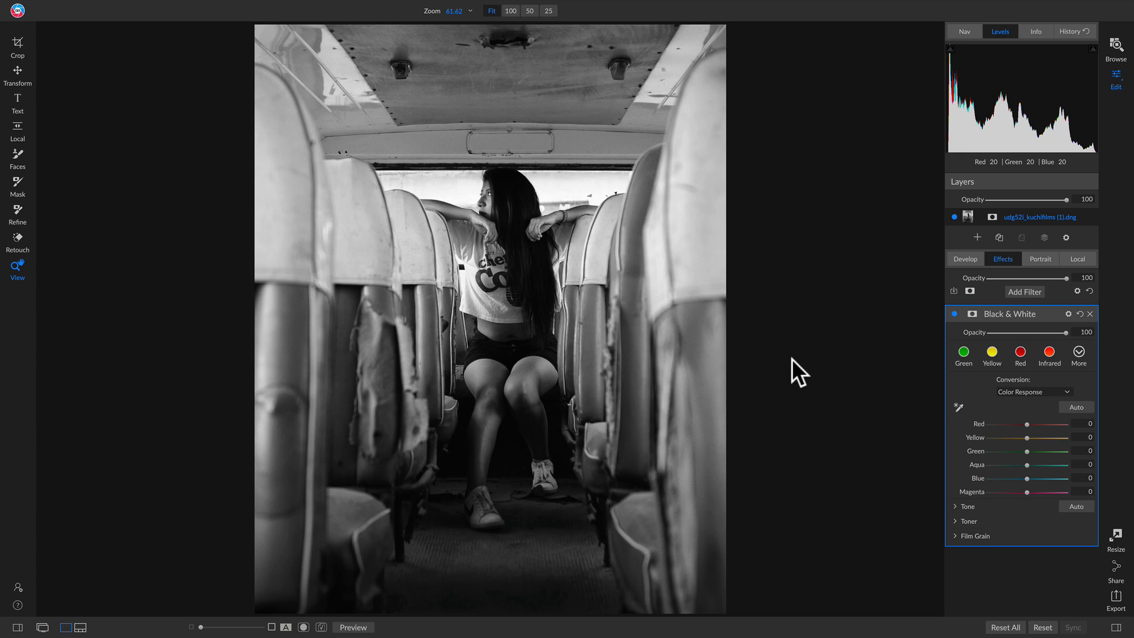
{"action": "left_click", "coordinate": [1020, 353]}
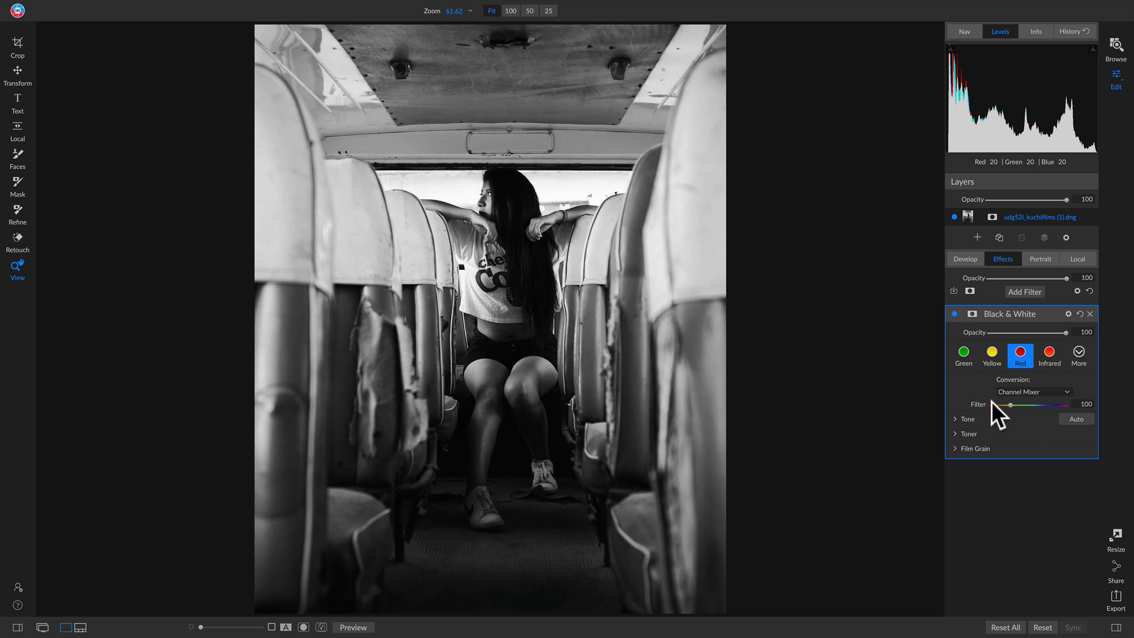
{"action": "left_click", "coordinate": [1037, 392]}
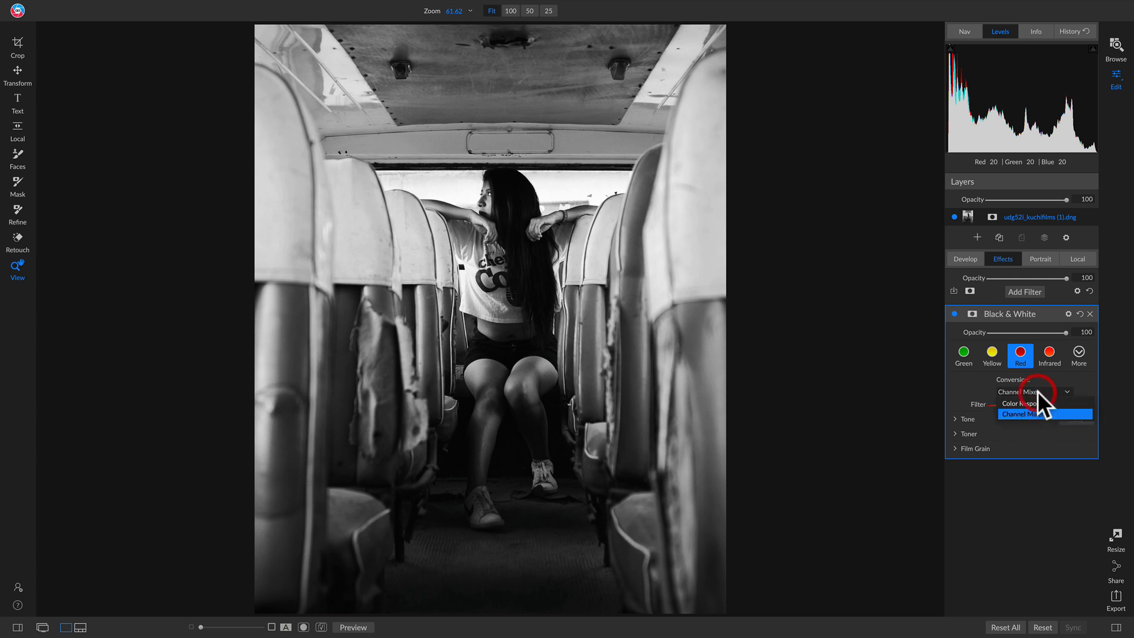
{"action": "left_click", "coordinate": [1012, 403]}
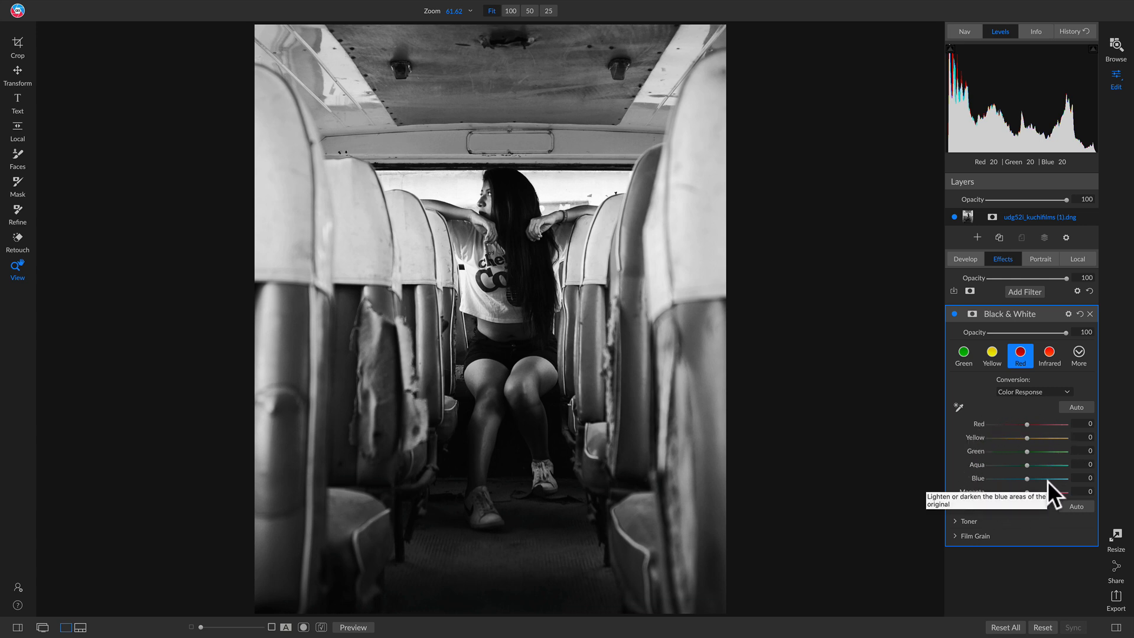
Set the Black & White filter's Red response to -13 and Yellow to 28, comparing the photo with the filter off and on.
{"action": "left_click", "coordinate": [955, 314]}
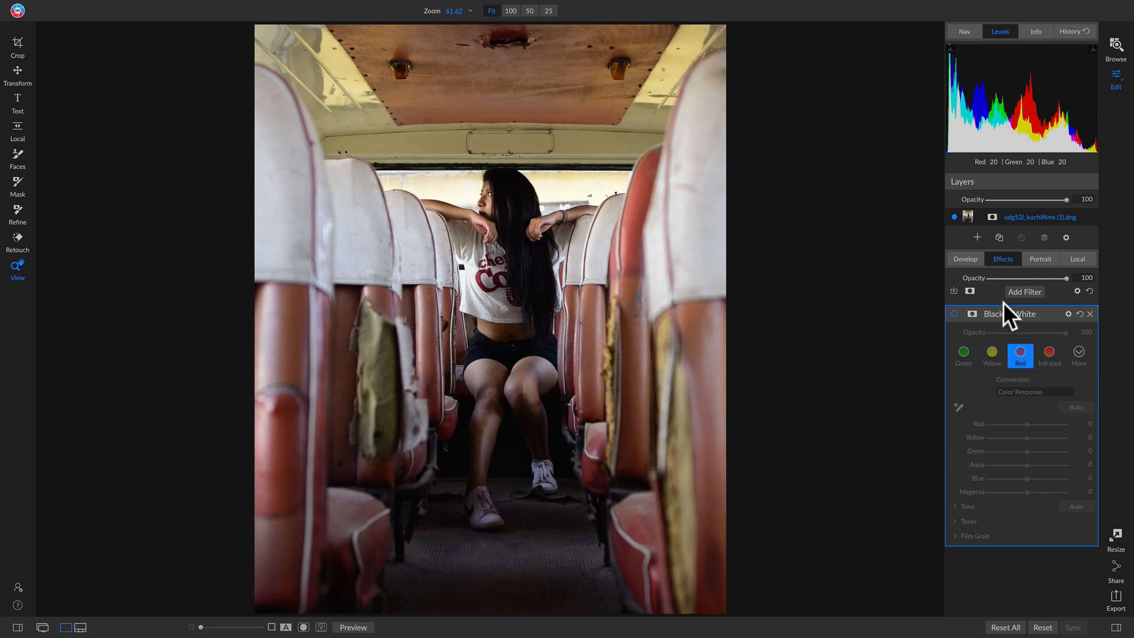
{"action": "left_click", "coordinate": [955, 313]}
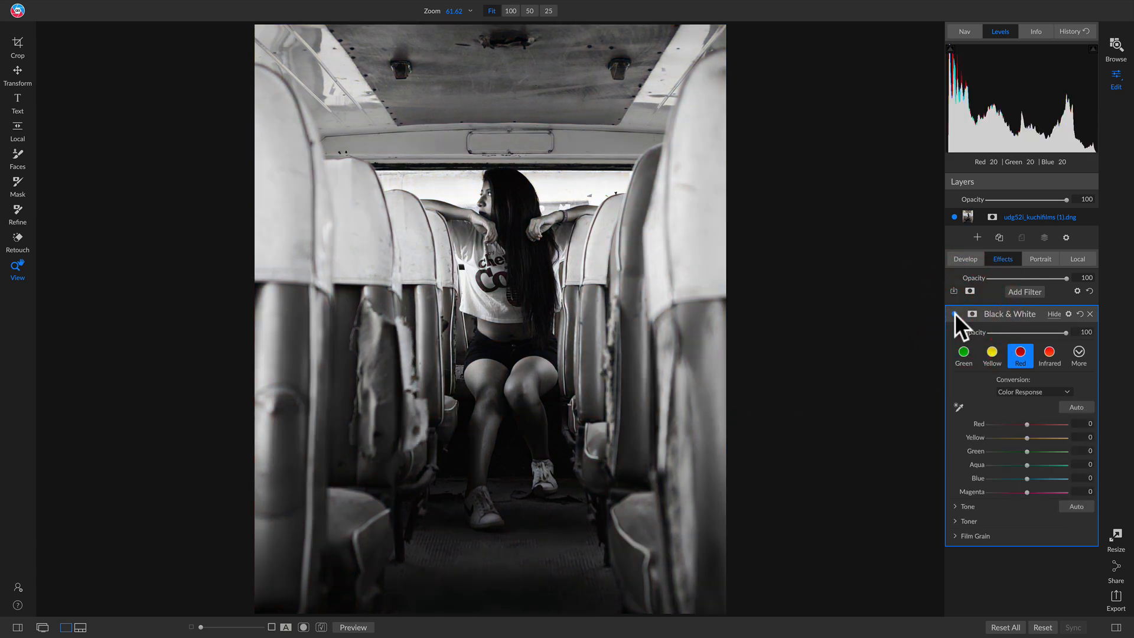
{"action": "mouse_move", "coordinate": [1027, 424]}
{"action": "left_mouse_down"}
{"action": "mouse_move", "coordinate": [993, 425]}
{"action": "mouse_move", "coordinate": [1051, 426]}
{"action": "mouse_move", "coordinate": [969, 420]}
{"action": "mouse_move", "coordinate": [1062, 424]}
{"action": "mouse_move", "coordinate": [996, 420]}
{"action": "mouse_move", "coordinate": [1041, 423]}
{"action": "mouse_move", "coordinate": [1001, 421]}
{"action": "mouse_move", "coordinate": [1025, 422]}
{"action": "mouse_move", "coordinate": [1015, 421]}
{"action": "left_mouse_up"}
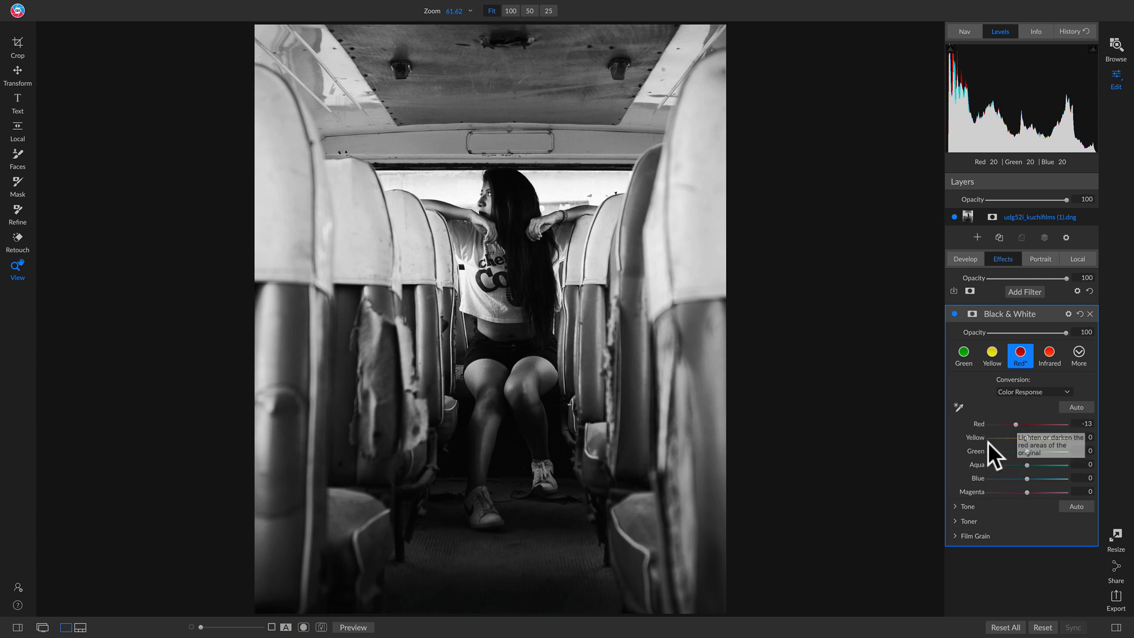
{"action": "left_click_drag", "start_coordinate": [1027, 438], "coordinate": [1048, 441]}
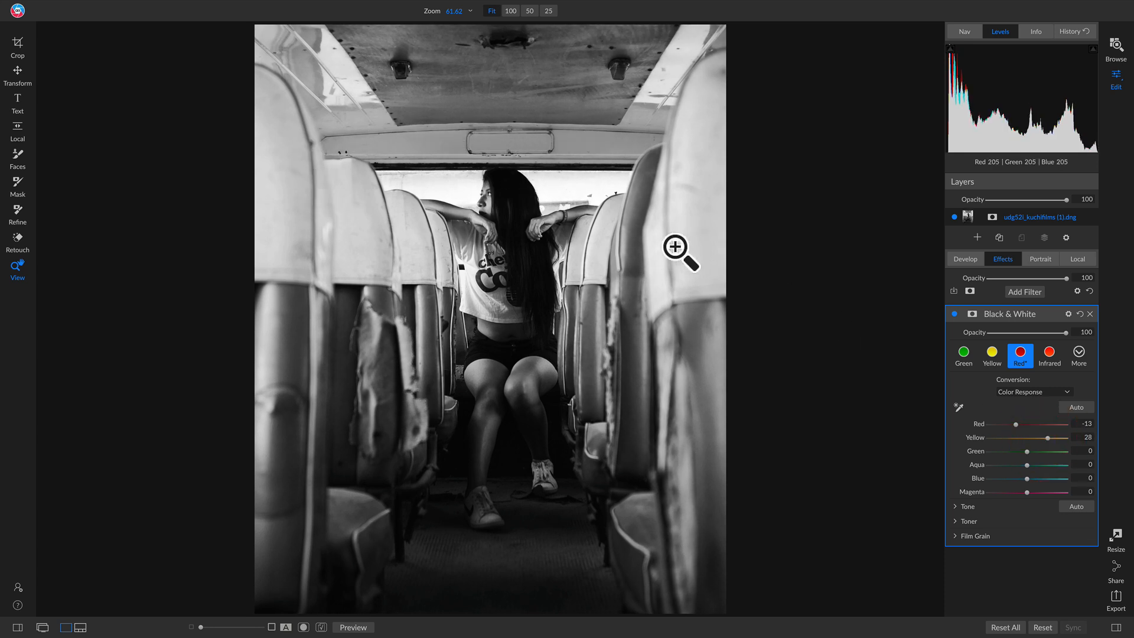
{"action": "left_click", "coordinate": [954, 314]}
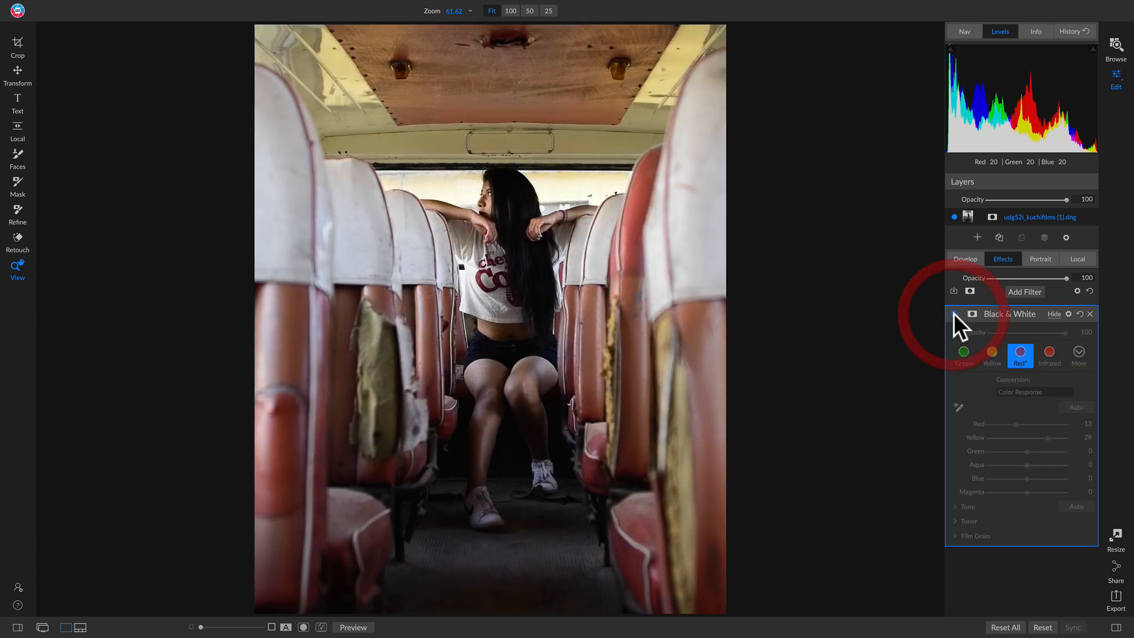
{"action": "left_click", "coordinate": [954, 314]}
{"action": "left_click", "coordinate": [954, 313]}
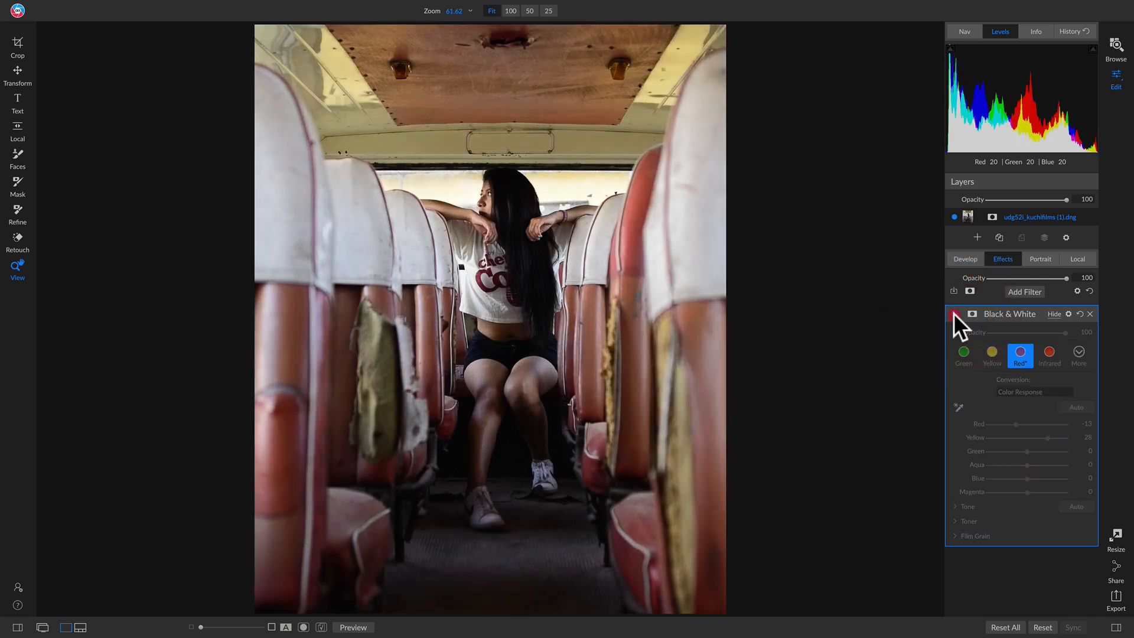
{"action": "left_click", "coordinate": [954, 313]}
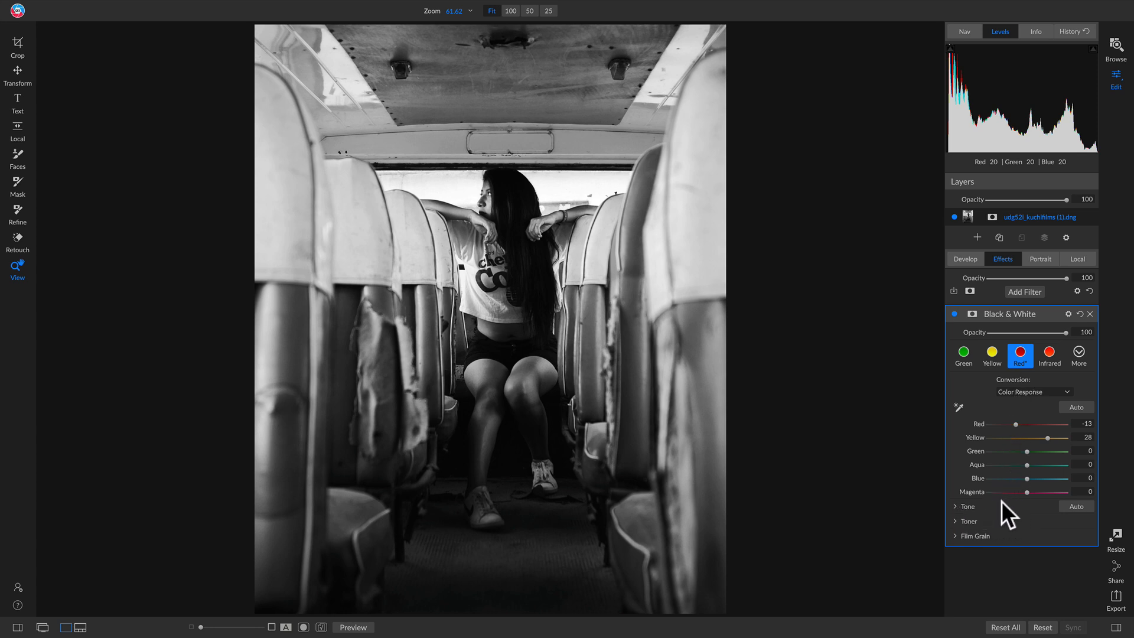
Try a slightly lower brightness in the Black & White filter's Tone settings and reset it.
{"action": "left_click", "coordinate": [955, 505]}
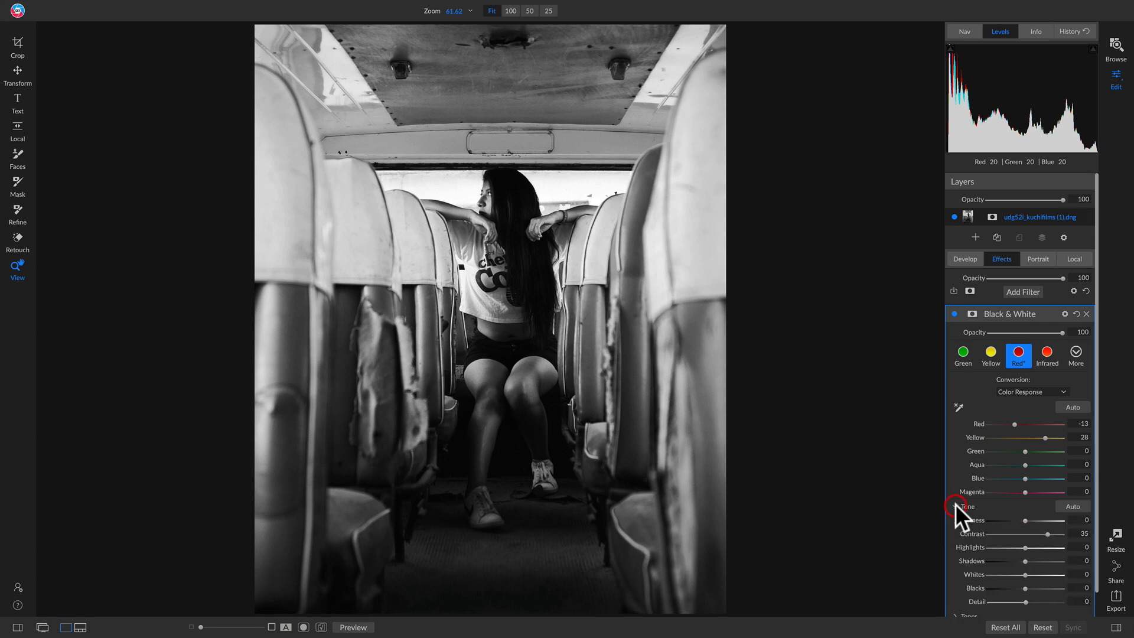
{"action": "scroll", "coordinate": [996, 493], "scroll_direction": "down", "scroll_amount": 1}
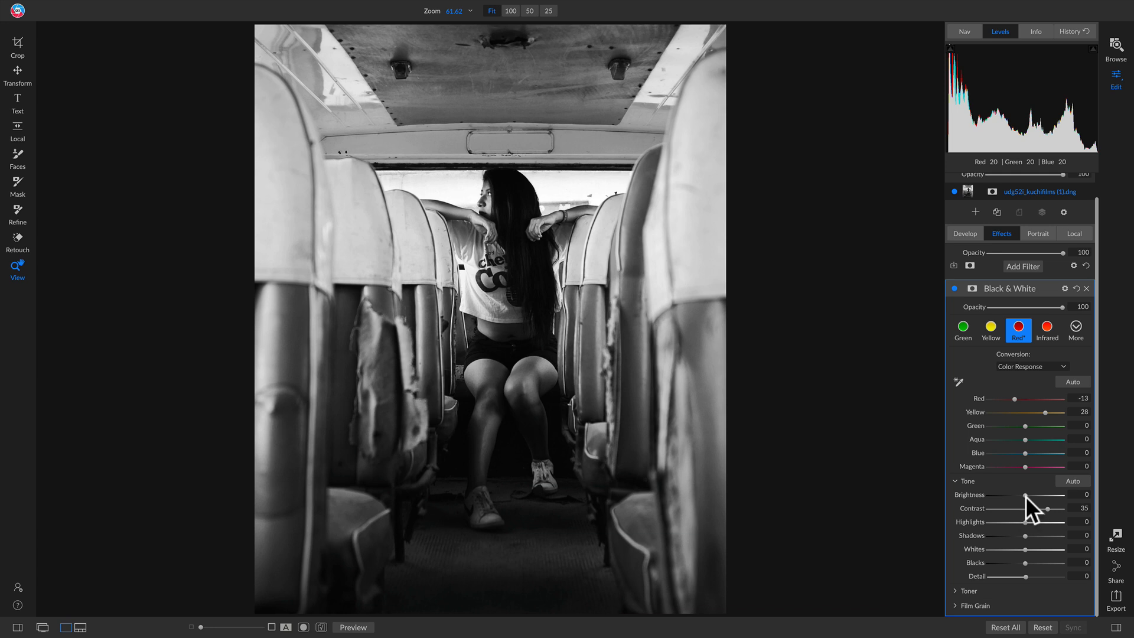
{"action": "left_click_drag", "start_coordinate": [1025, 494], "coordinate": [1020, 494]}
{"action": "double_click", "coordinate": [966, 494]}
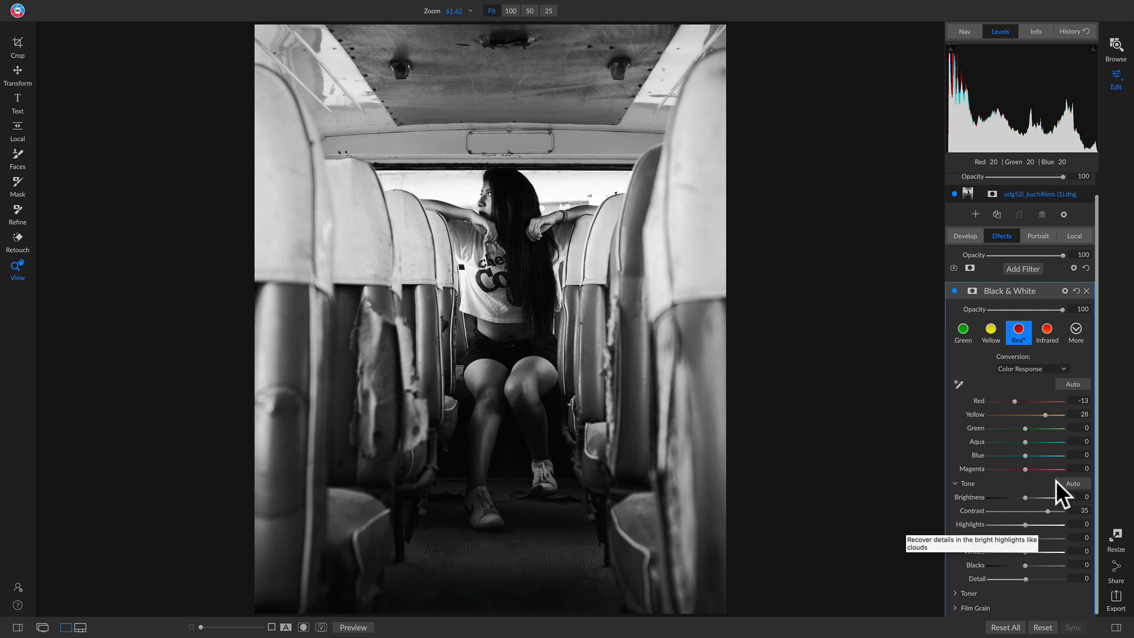
{"action": "scroll", "coordinate": [1012, 505], "scroll_direction": "down", "scroll_amount": 1}
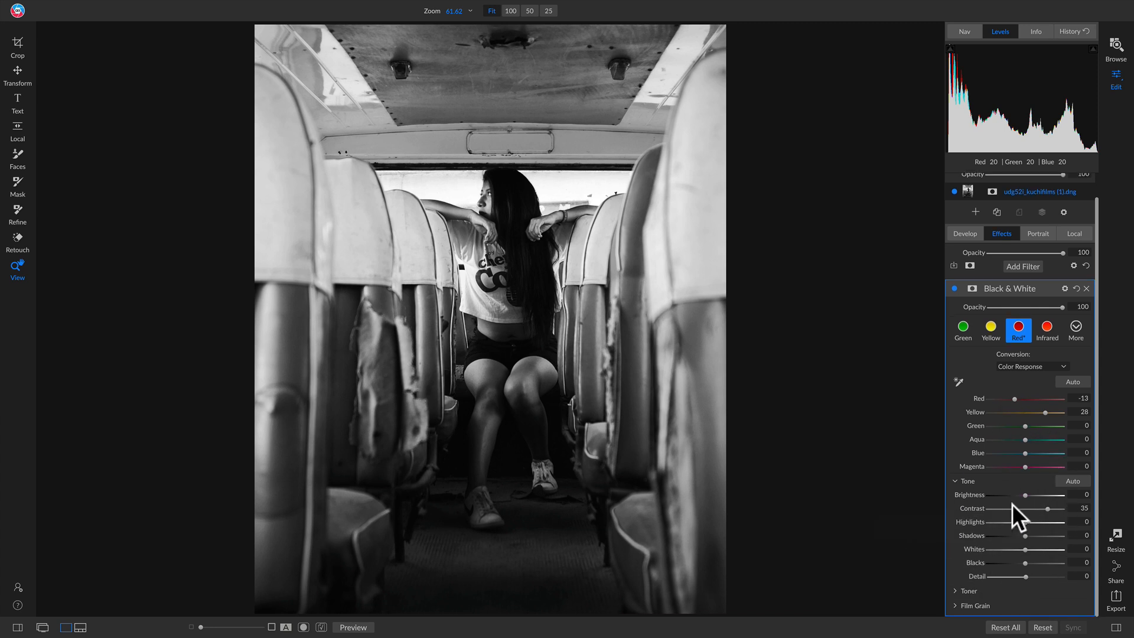
Apply the Coffee 1 toner in the Black & White filter and turn on Preserve Whites & Blacks.
{"action": "left_click", "coordinate": [954, 591]}
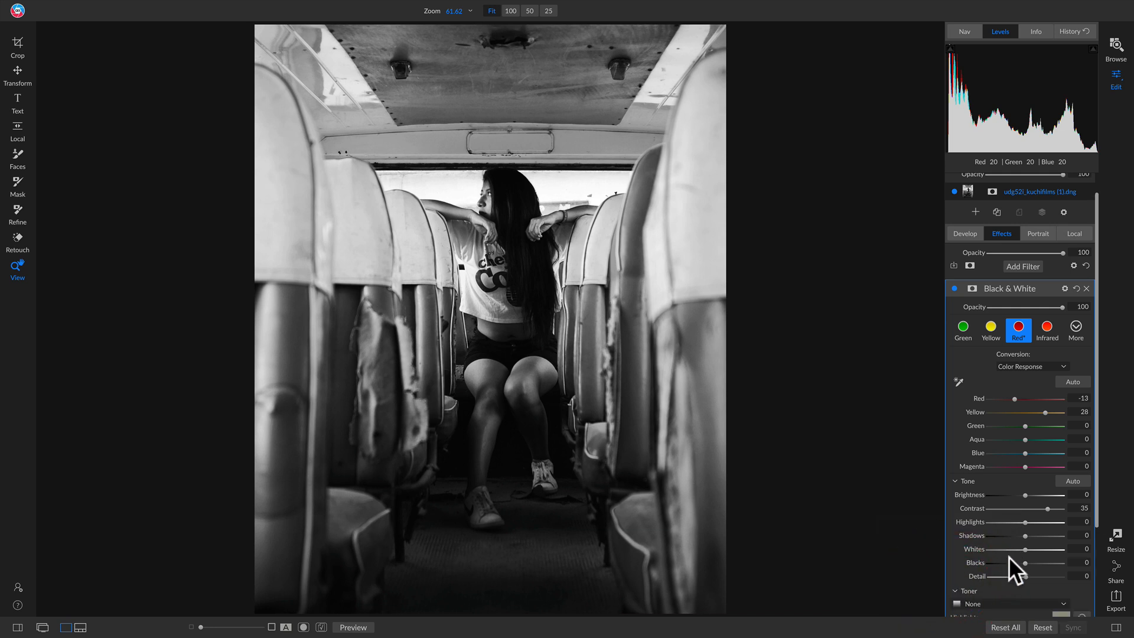
{"action": "scroll", "coordinate": [1014, 549], "scroll_direction": "down", "scroll_amount": 3}
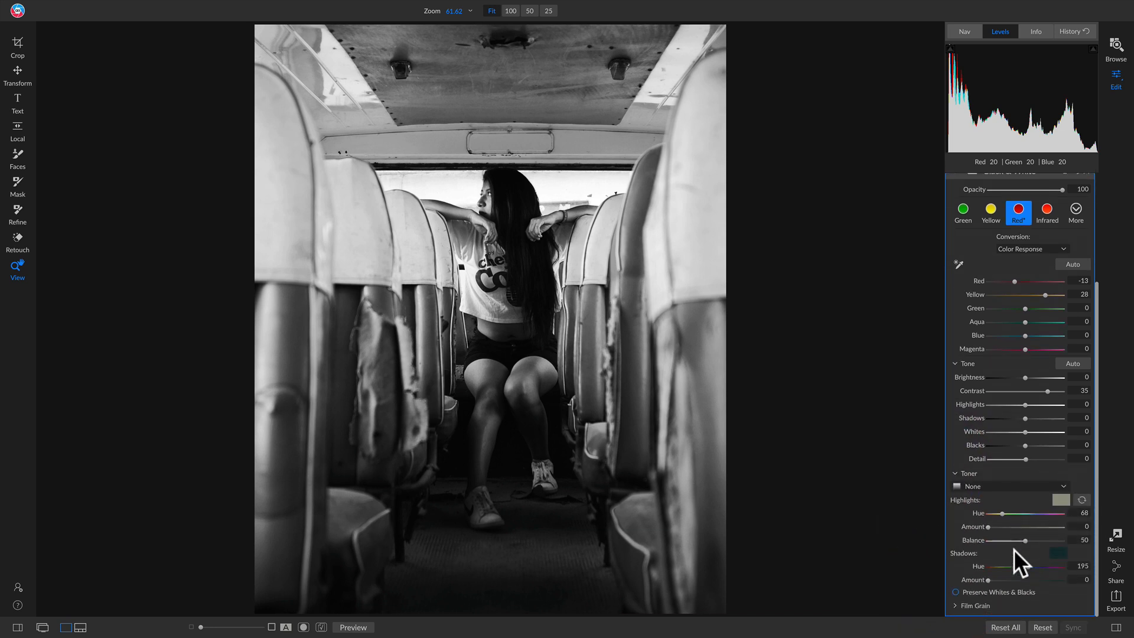
{"action": "left_click", "coordinate": [1037, 486]}
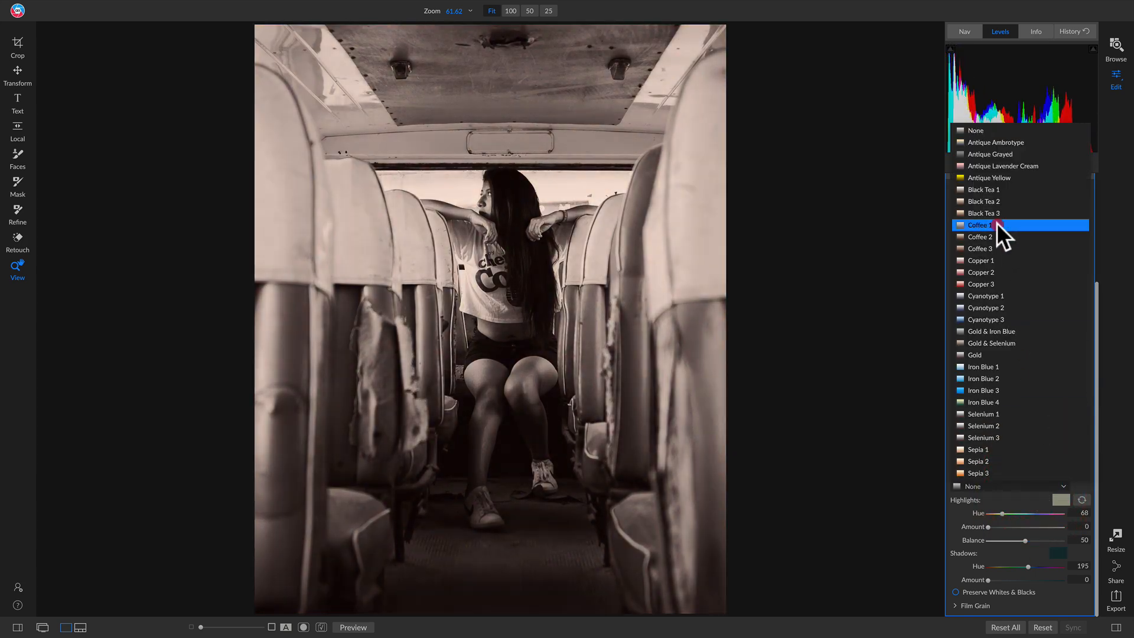
{"action": "left_click", "coordinate": [997, 223]}
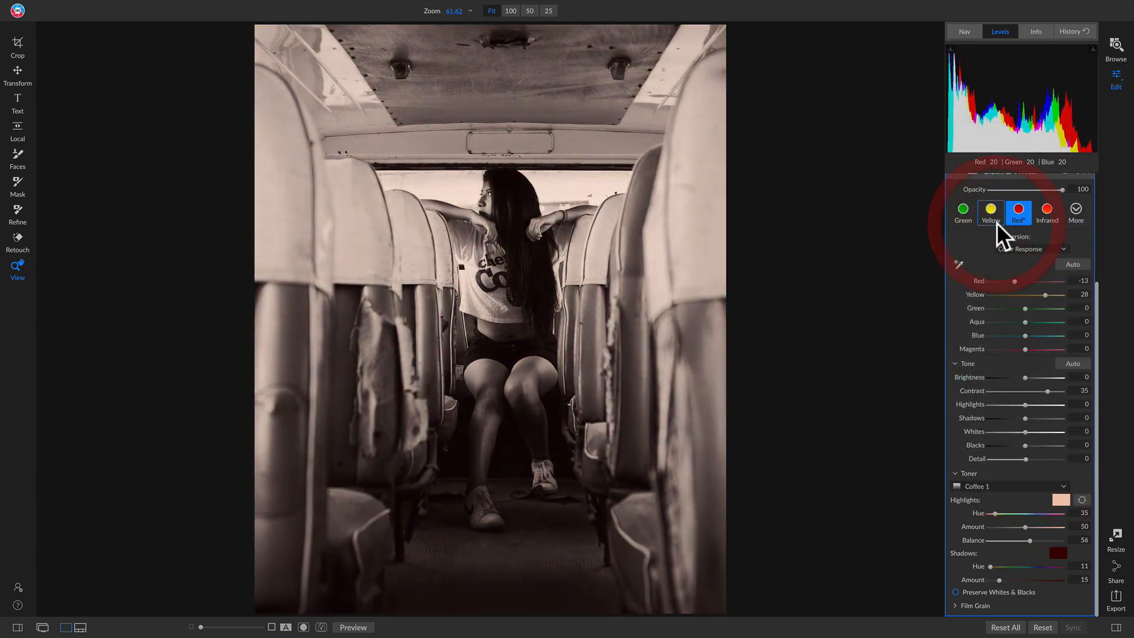
{"action": "left_click", "coordinate": [977, 590]}
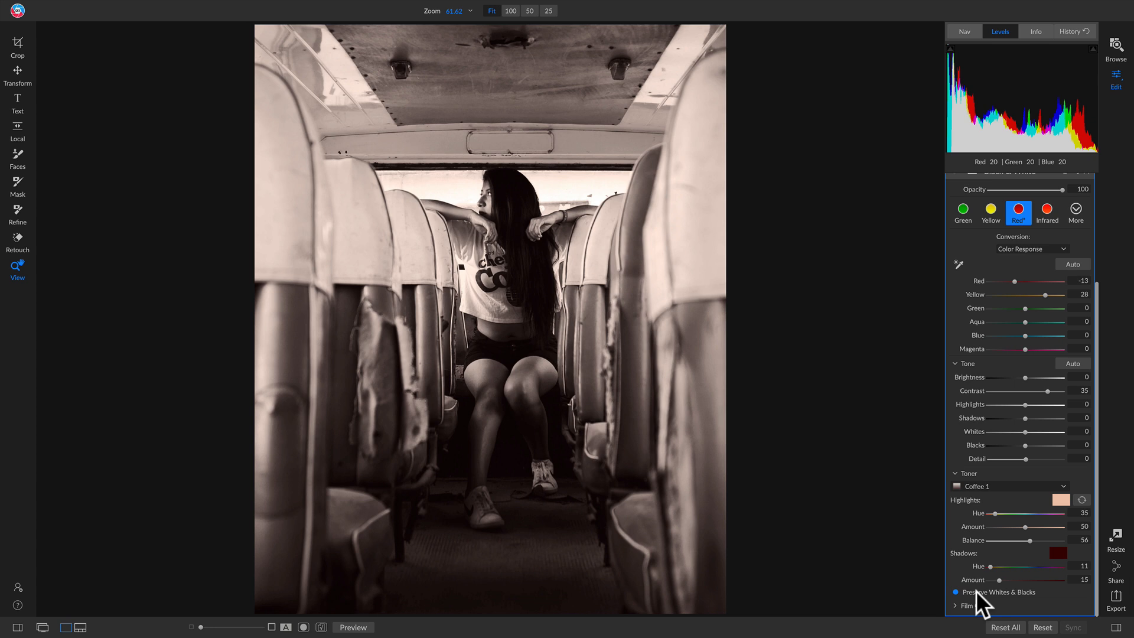
Compare the toned photo with the Black & White filter off and on, and with the original photo.
{"action": "scroll", "coordinate": [975, 448], "scroll_direction": "up", "scroll_amount": 3}
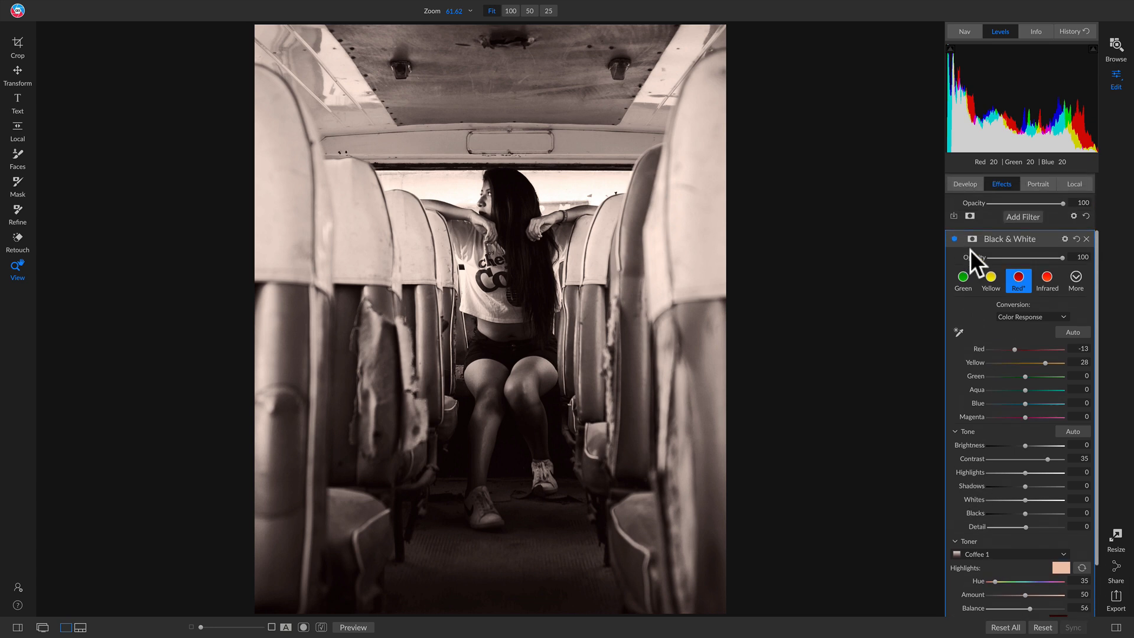
{"action": "left_click", "coordinate": [953, 239]}
{"action": "left_click", "coordinate": [953, 239]}
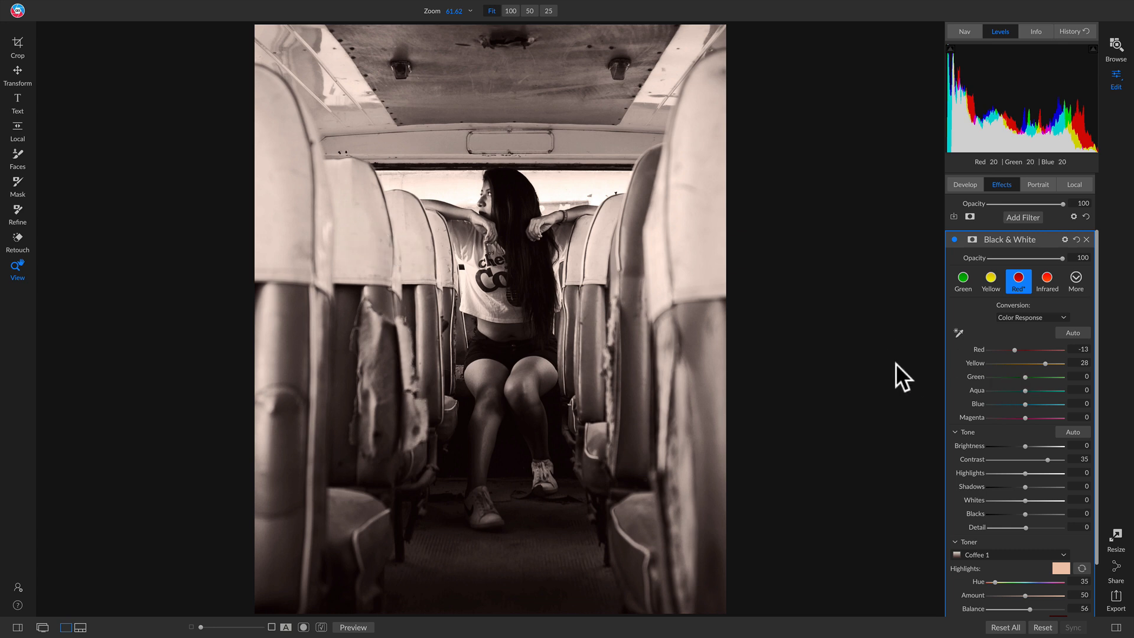
{"action": "key", "text": "p"}
{"action": "key", "text": "p"}
{"action": "key", "text": "p"}
{"action": "key", "text": "p"}
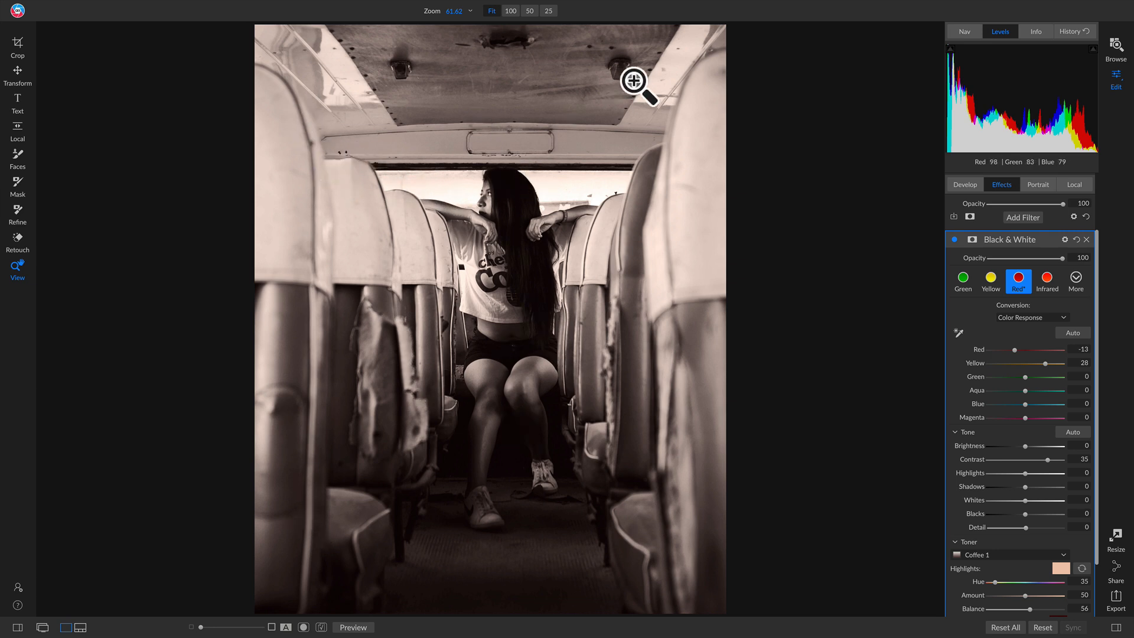
Start a local Darken adjustment with a Reflected Gradient mask centred on the woman's lap.
{"action": "left_click", "coordinate": [1076, 184]}
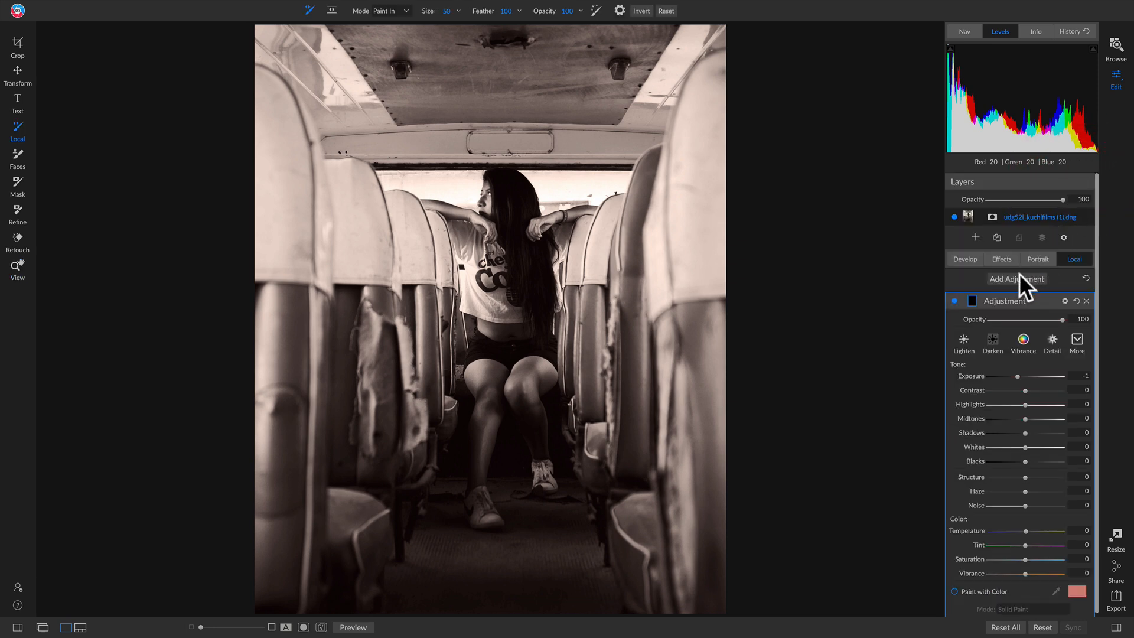
{"action": "left_click", "coordinate": [993, 341]}
{"action": "key", "text": "shift+k"}
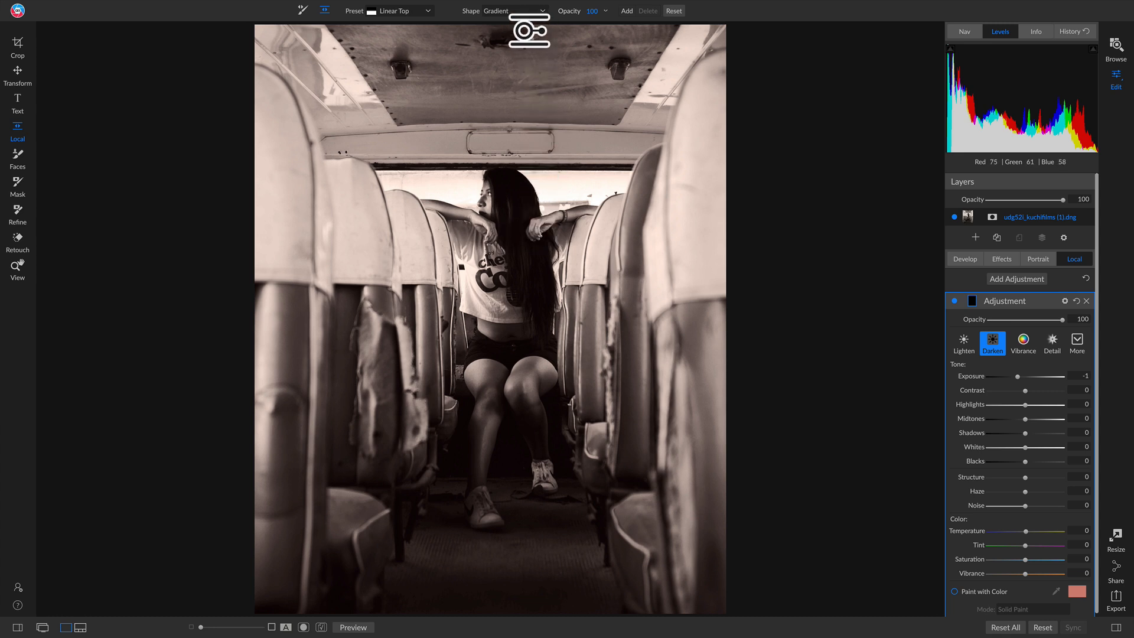
{"action": "left_click", "coordinate": [517, 9]}
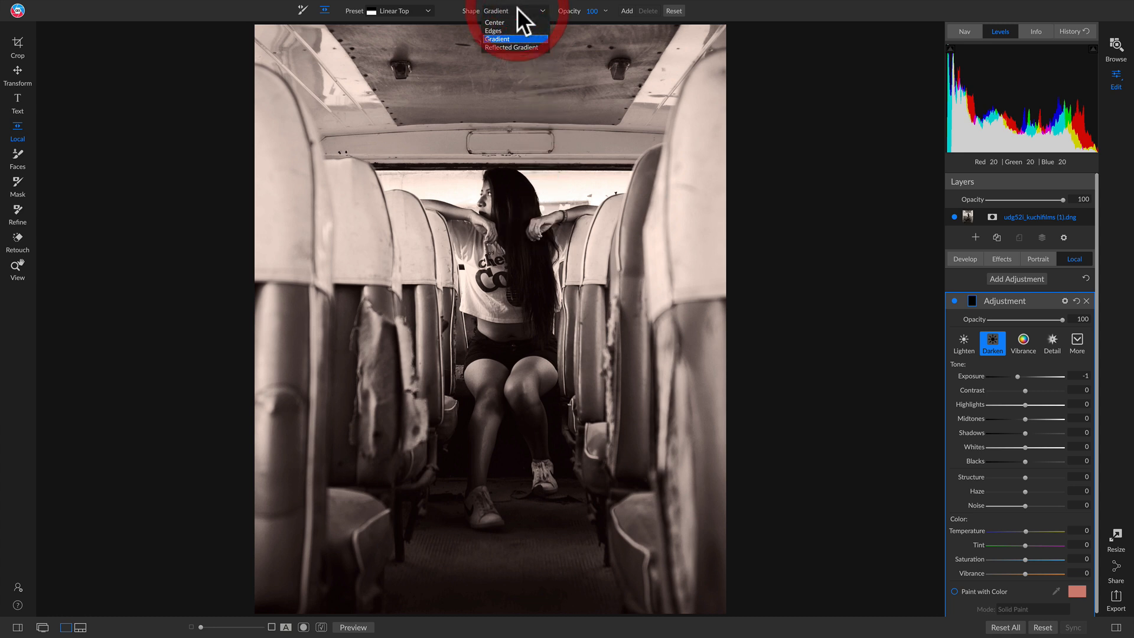
{"action": "left_click", "coordinate": [509, 46]}
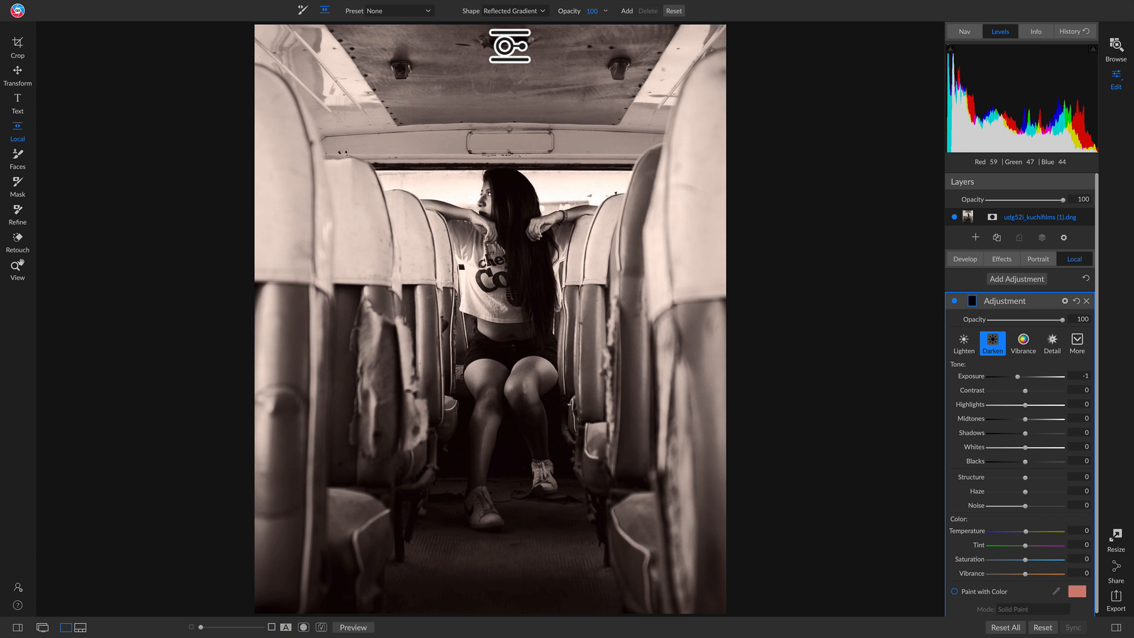
{"action": "left_click", "coordinate": [509, 351]}
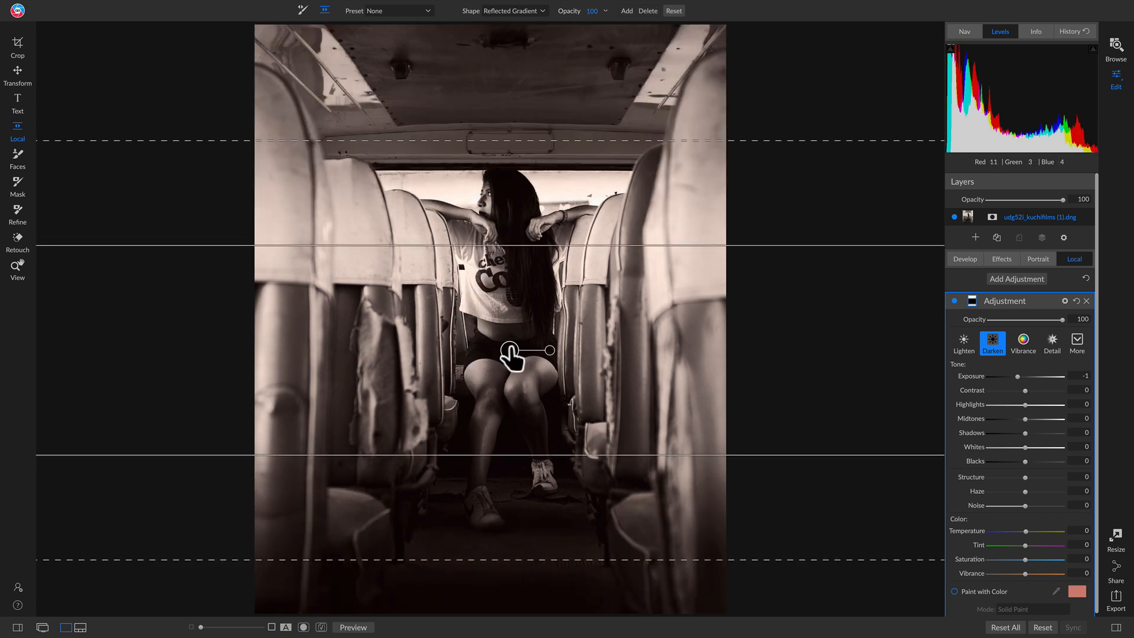
Rotate the reflected gradient so its edges run nearly vertically, and narrow its clear band around the woman.
{"action": "left_click_drag", "start_coordinate": [549, 352], "coordinate": [509, 390]}
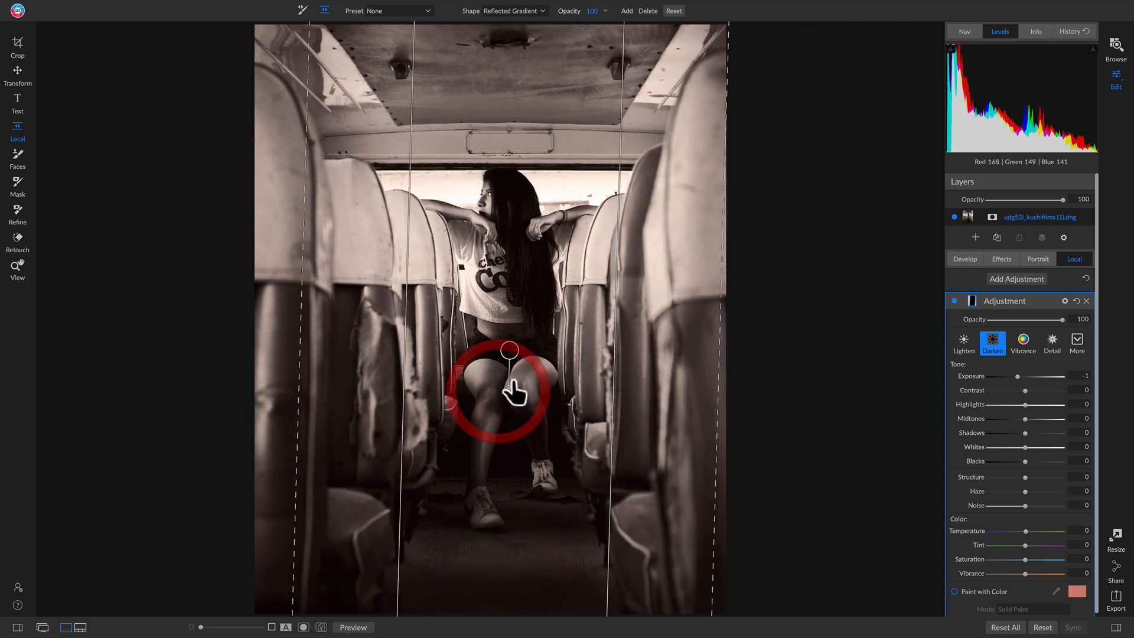
{"action": "left_click_drag", "start_coordinate": [405, 253], "coordinate": [465, 254]}
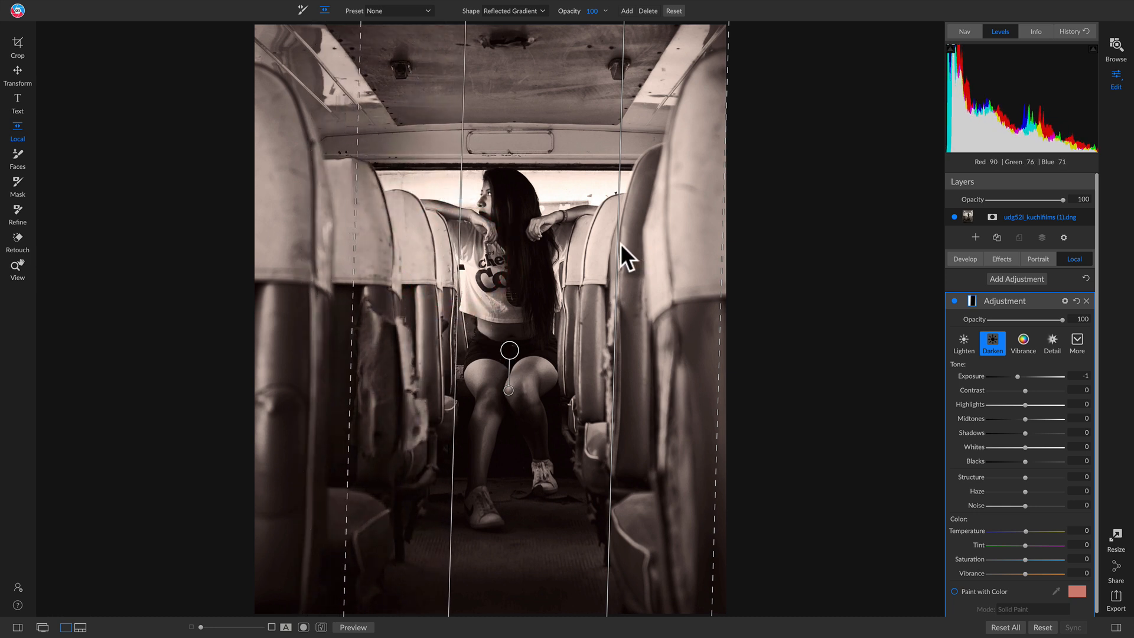
{"action": "left_click_drag", "start_coordinate": [615, 246], "coordinate": [548, 246]}
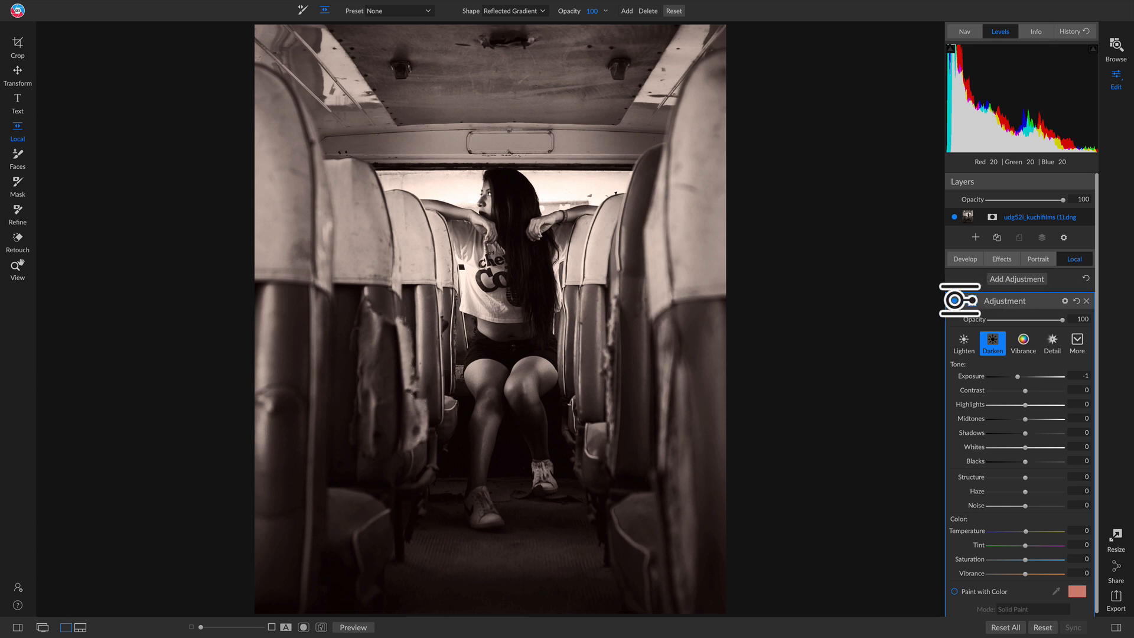
Compare the photo with the local Darken adjustment off and on, leaving the adjustment enabled.
{"action": "left_click", "coordinate": [954, 301]}
{"action": "left_click", "coordinate": [955, 300]}
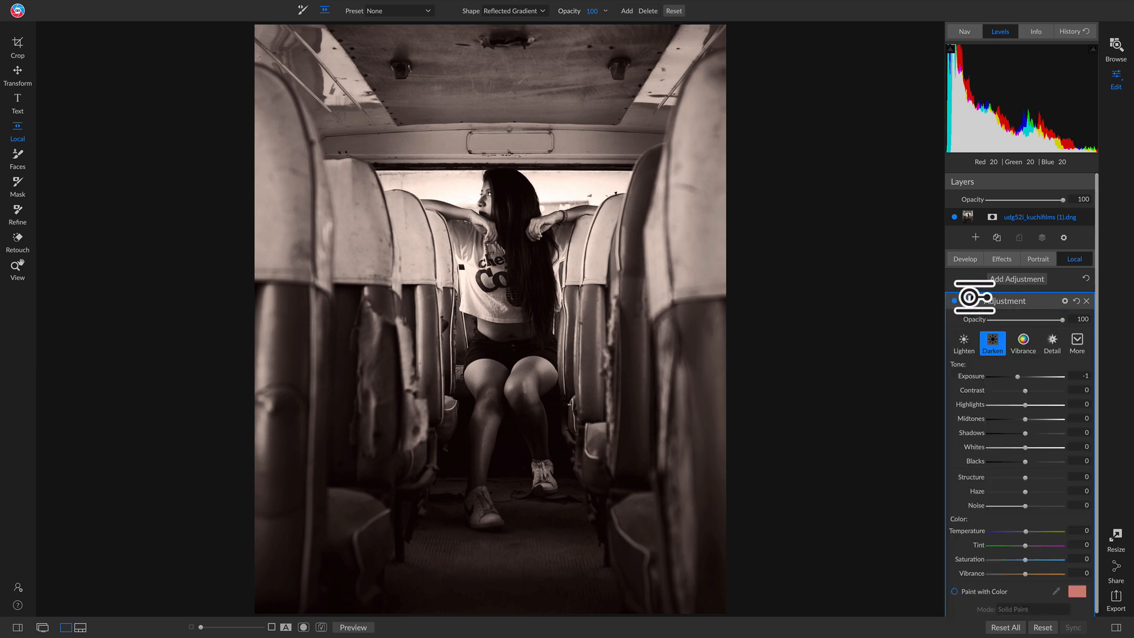
{"action": "left_click", "coordinate": [956, 302]}
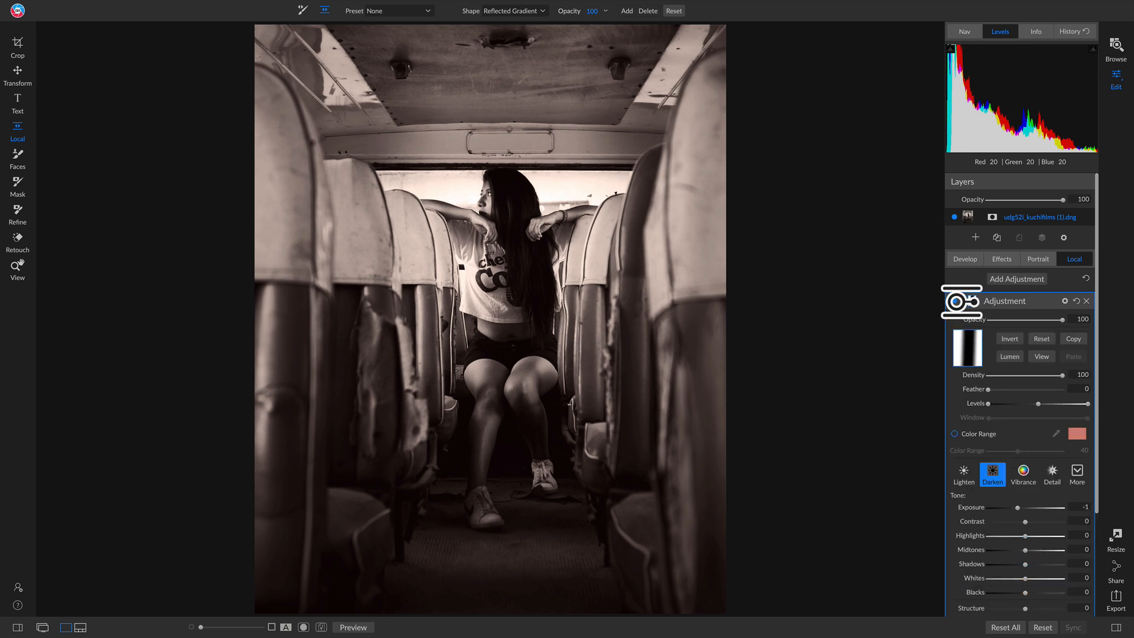
{"action": "left_click", "coordinate": [956, 302]}
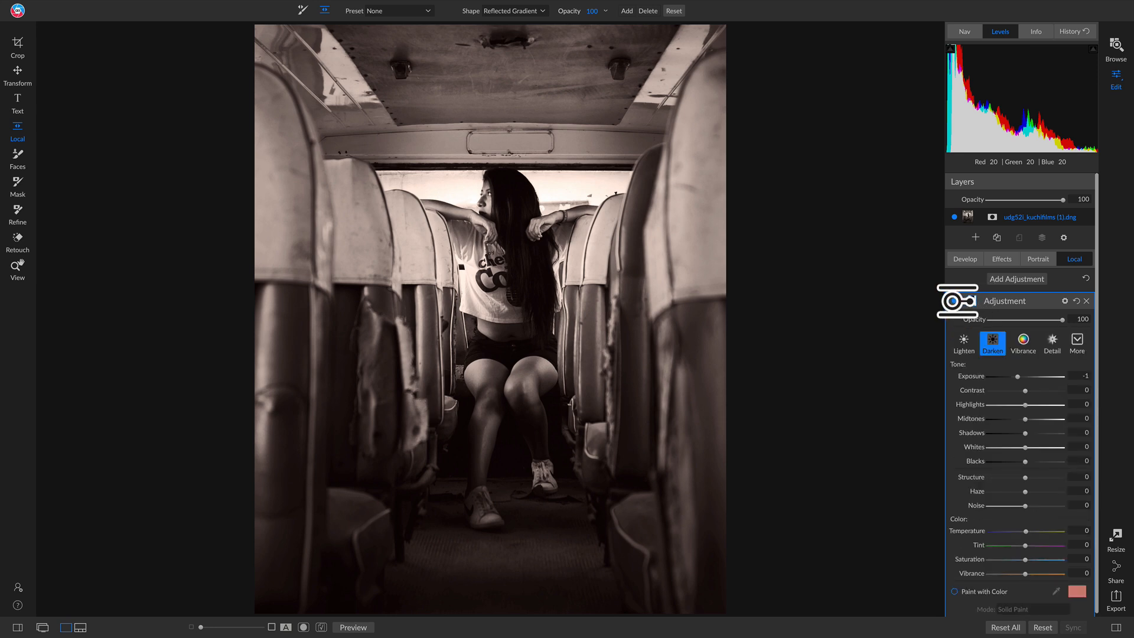
{"action": "left_click", "coordinate": [954, 300]}
{"action": "left_click", "coordinate": [956, 301]}
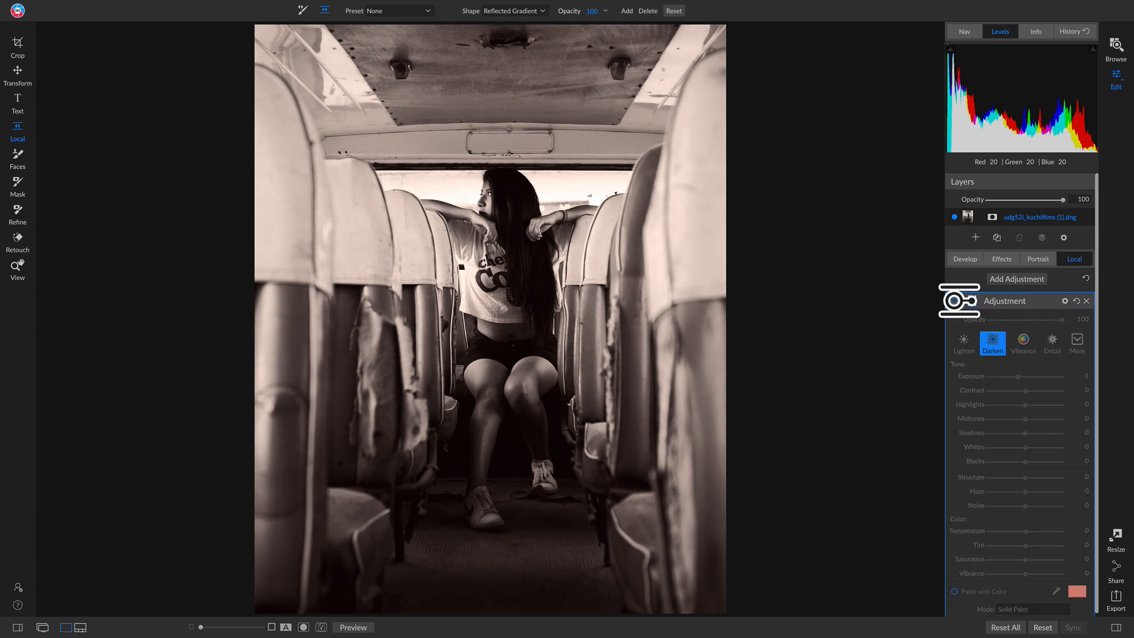
{"action": "left_click", "coordinate": [956, 301]}
{"action": "left_click", "coordinate": [956, 301]}
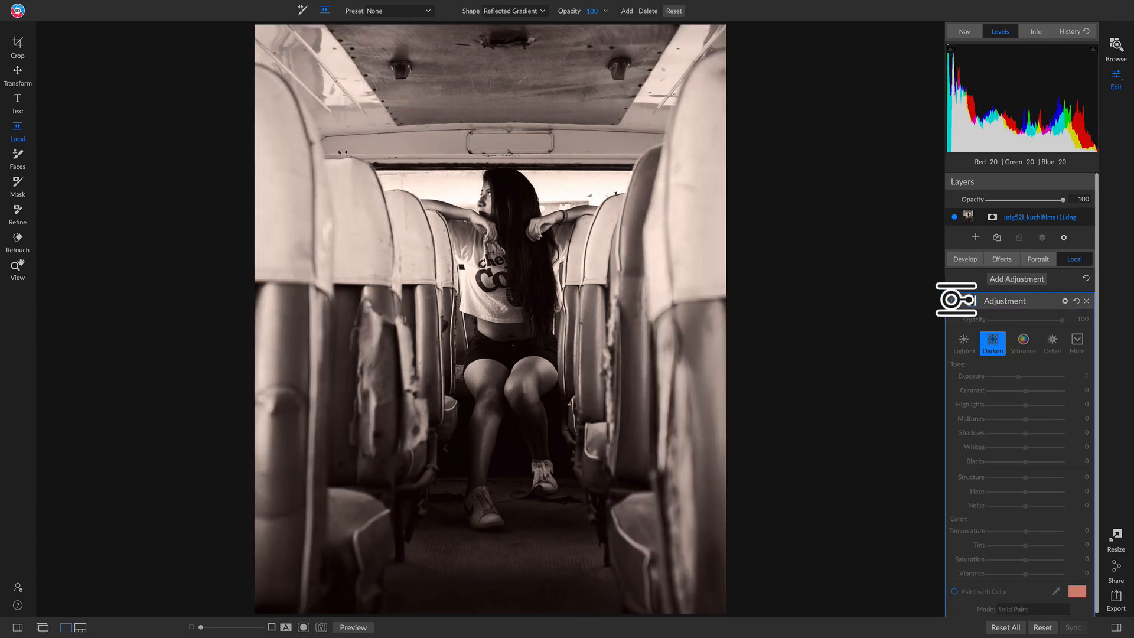
{"action": "left_click", "coordinate": [957, 300]}
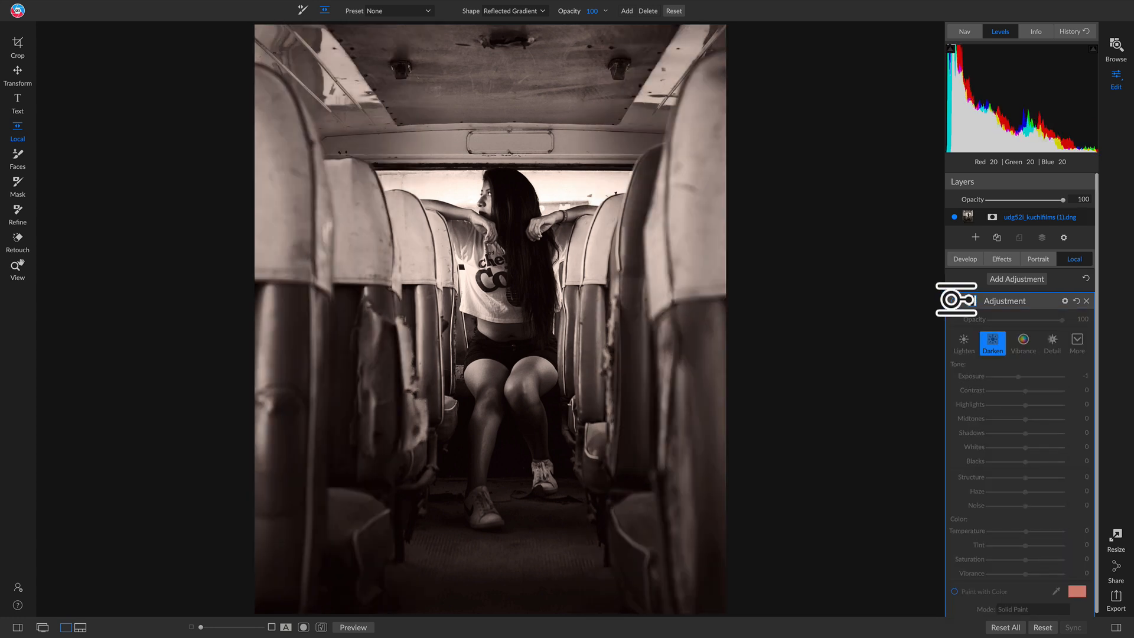
{"action": "left_click", "coordinate": [956, 301]}
{"action": "left_click", "coordinate": [955, 300]}
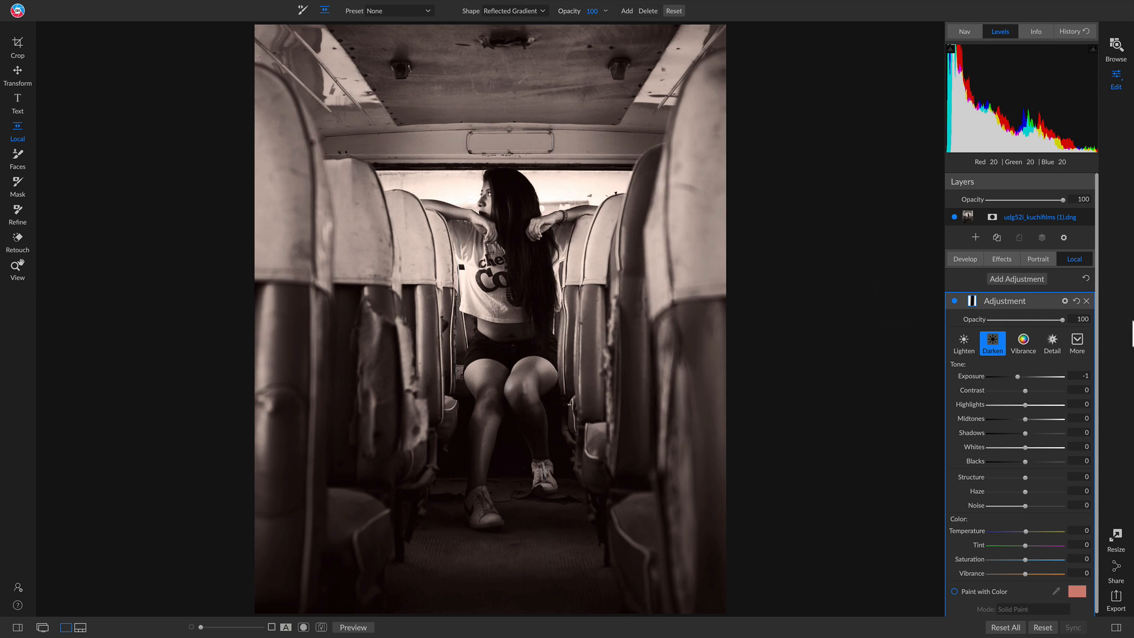
Add Kodak T-Max 3200 film grain in the Black & White filter with amount 60 and size 91, comparing the filter off and on.
{"action": "left_click", "coordinate": [1002, 259]}
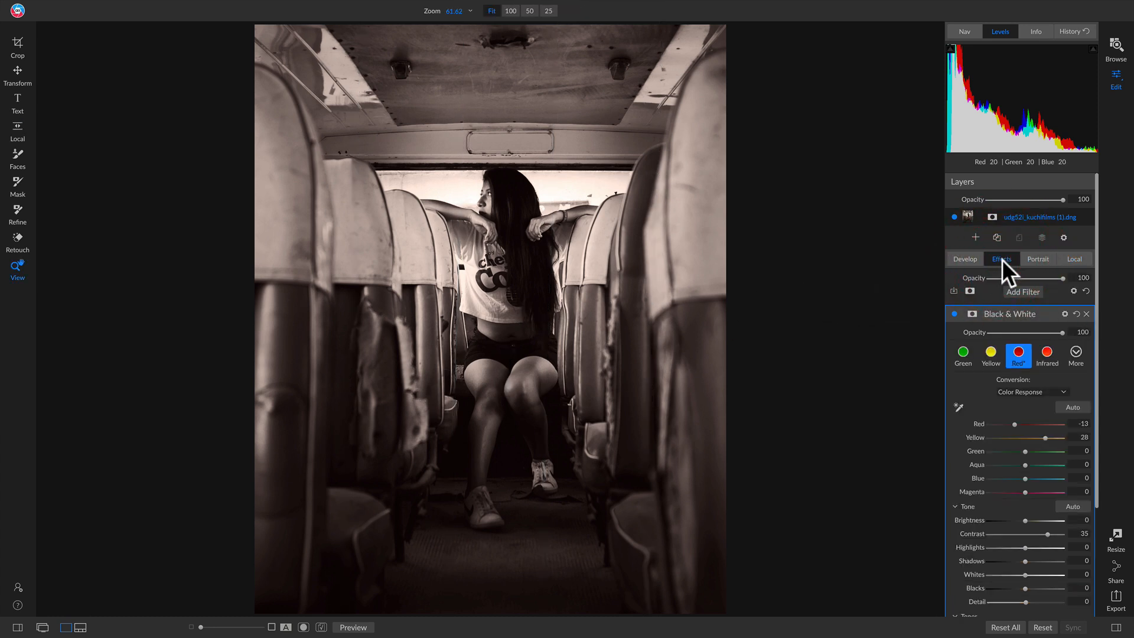
{"action": "scroll", "coordinate": [1008, 451], "scroll_direction": "down", "scroll_amount": 1}
{"action": "scroll", "coordinate": [1008, 451], "scroll_direction": "down", "scroll_amount": 4}
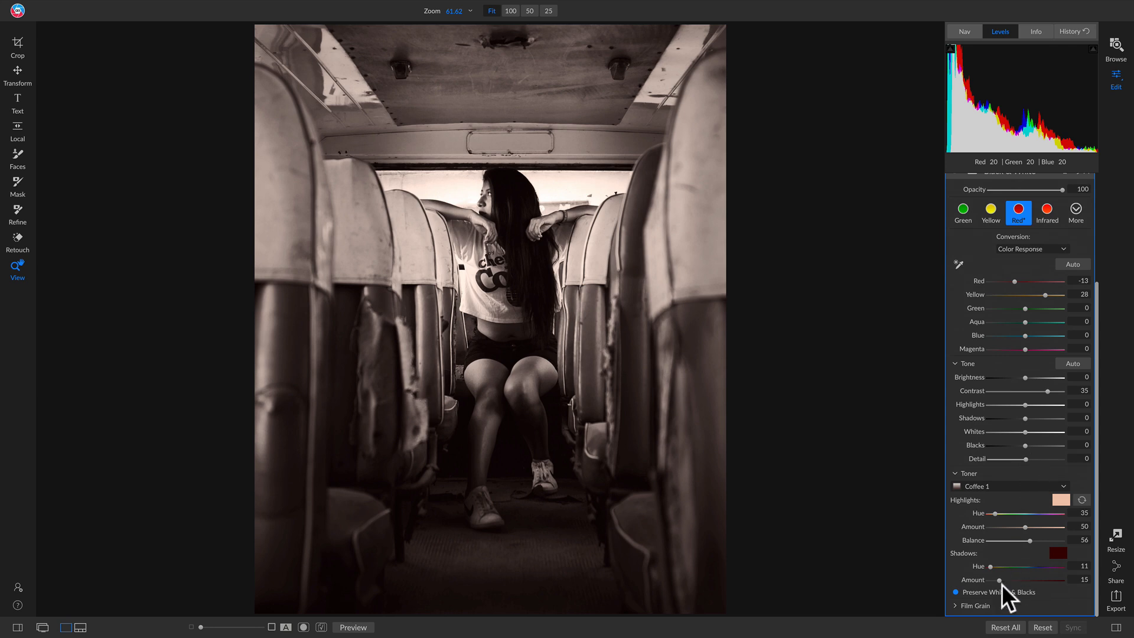
{"action": "left_click", "coordinate": [993, 602]}
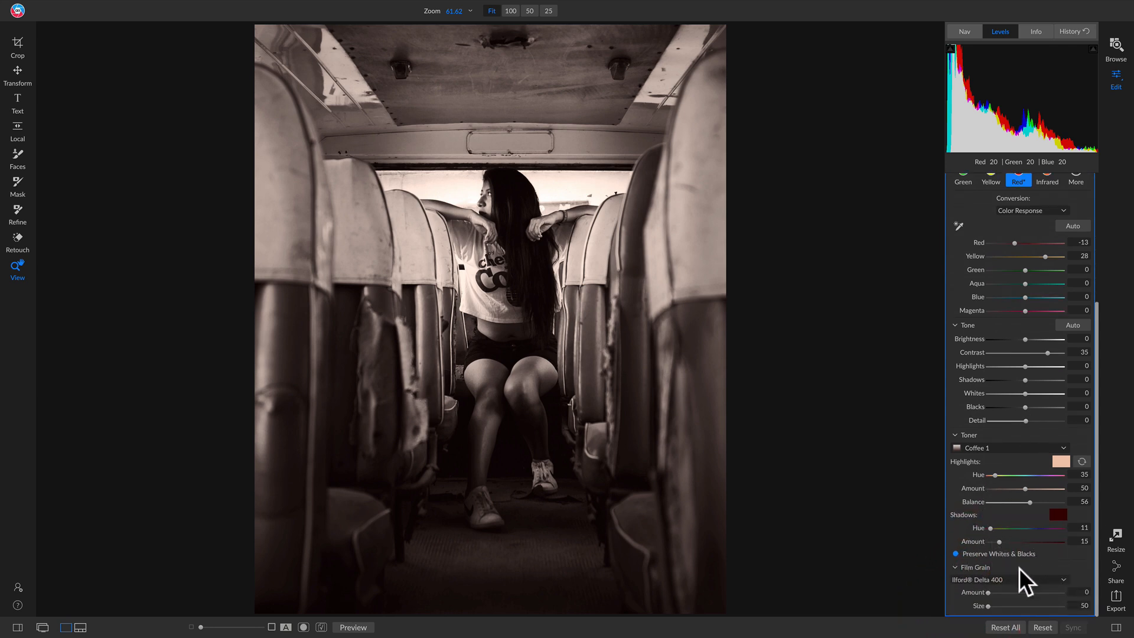
{"action": "left_click", "coordinate": [1002, 579]}
{"action": "scroll", "coordinate": [1023, 545], "scroll_direction": "down", "scroll_amount": 3}
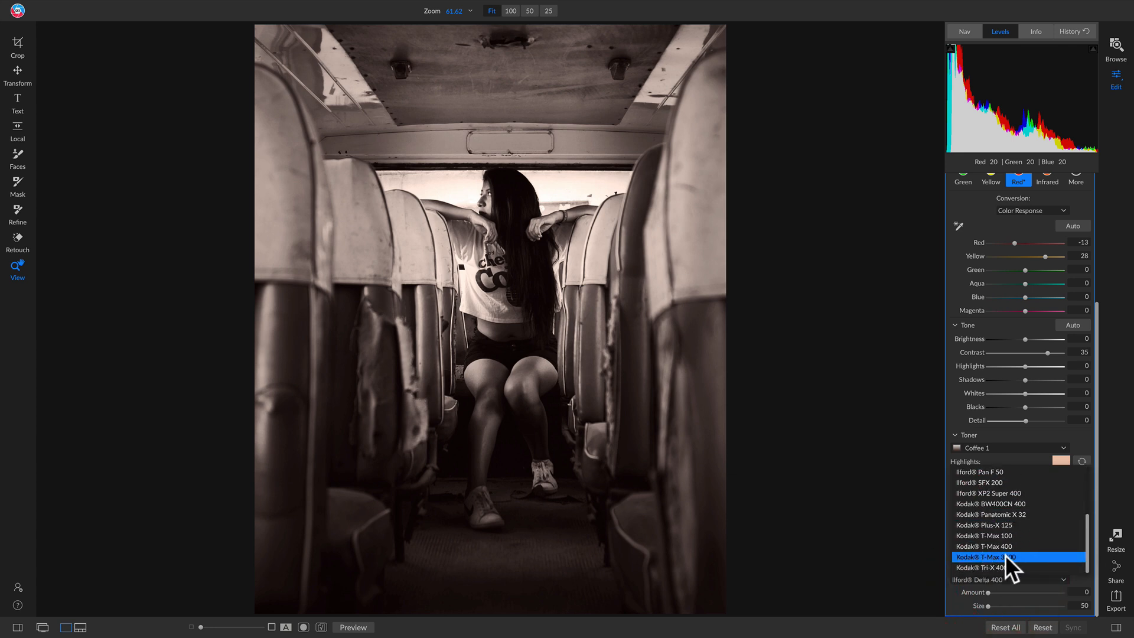
{"action": "left_click", "coordinate": [998, 556]}
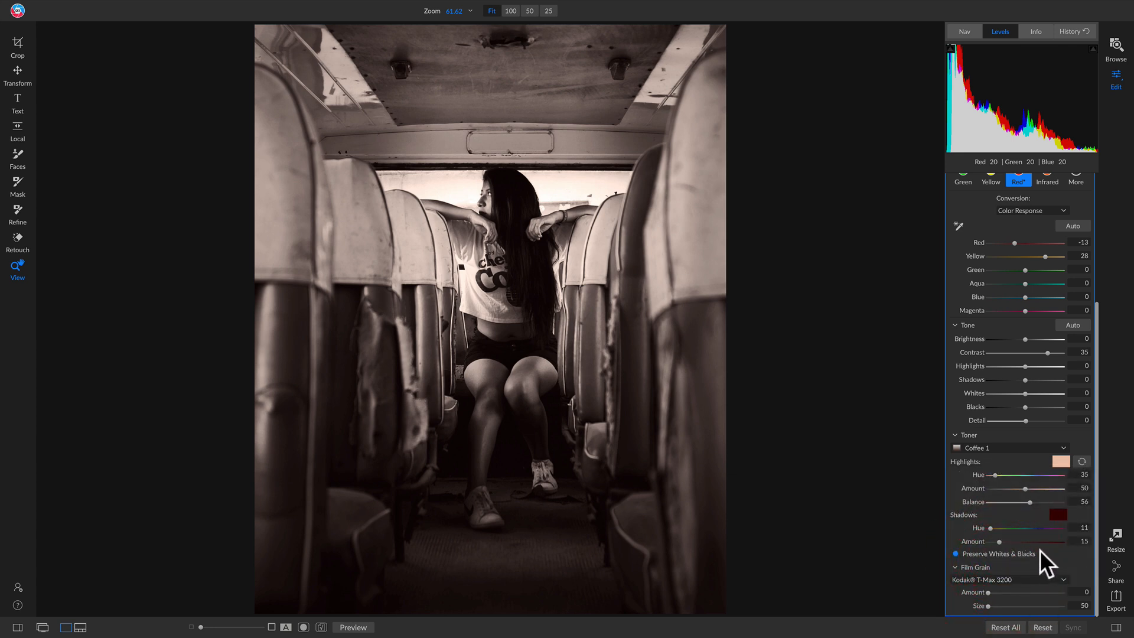
{"action": "left_click", "coordinate": [989, 593]}
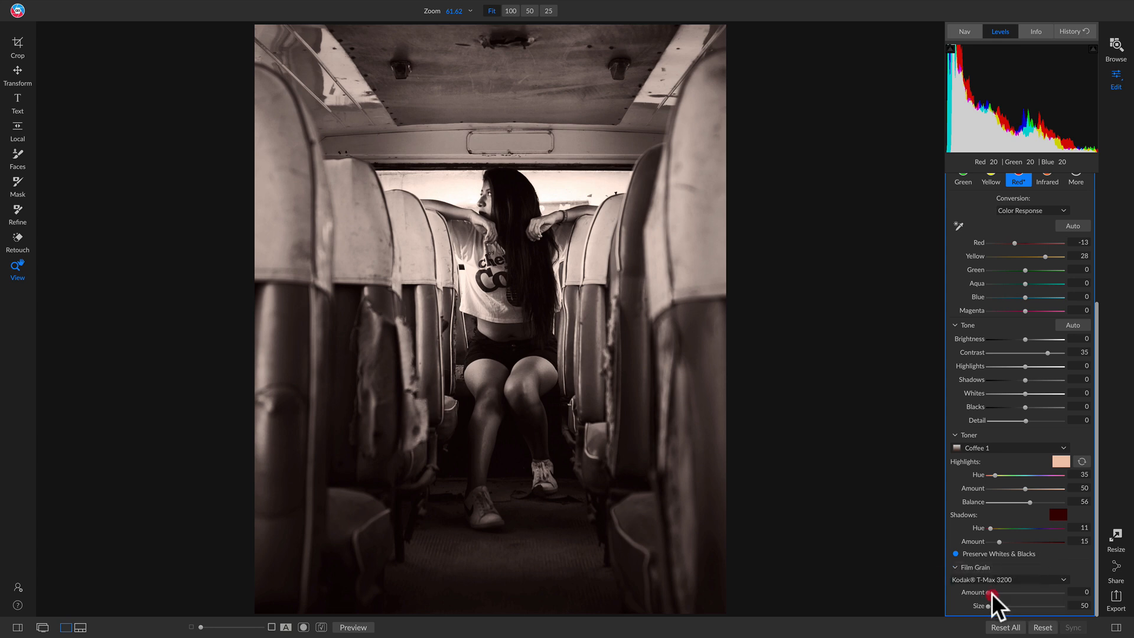
{"action": "mouse_move", "coordinate": [992, 594]}
{"action": "left_mouse_down"}
{"action": "mouse_move", "coordinate": [1033, 593]}
{"action": "mouse_move", "coordinate": [994, 607]}
{"action": "mouse_move", "coordinate": [1010, 608]}
{"action": "left_mouse_up"}
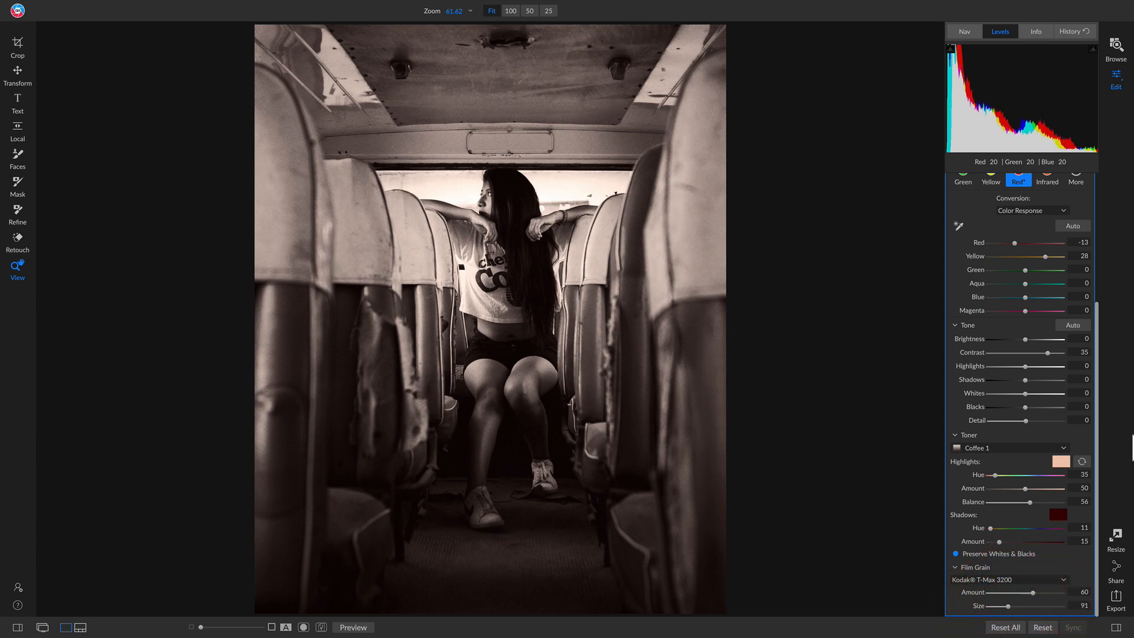
{"action": "scroll", "coordinate": [1025, 390], "scroll_direction": "up", "scroll_amount": 3}
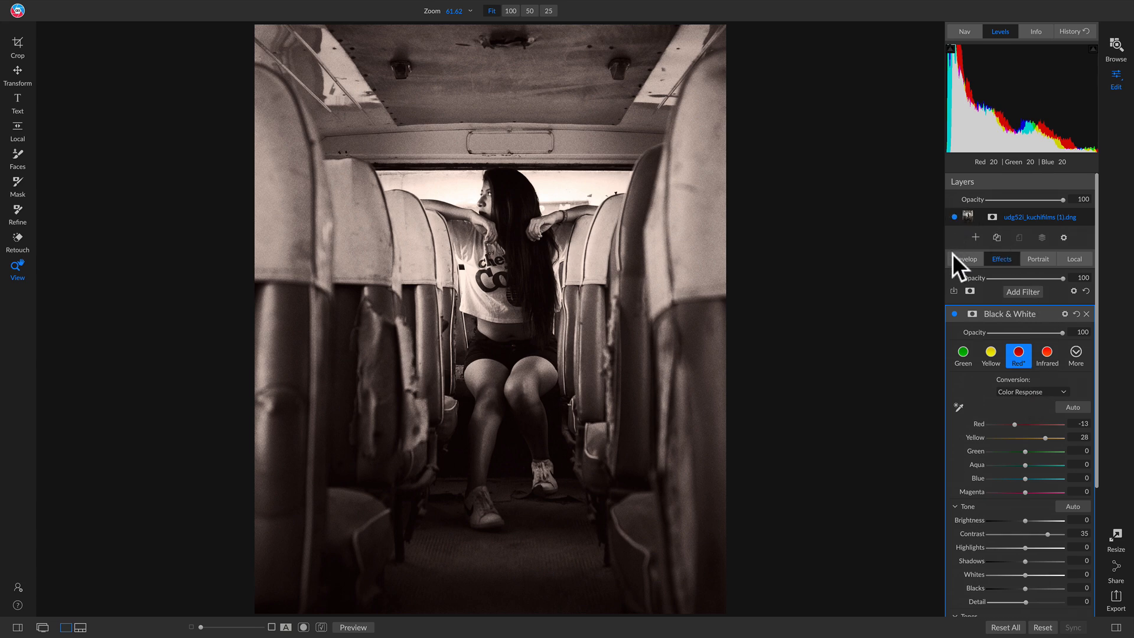
{"action": "left_click", "coordinate": [953, 313]}
{"action": "left_click", "coordinate": [953, 313]}
Add a Curves filter and brighten the midtones by raising the middle of the curve to In 132, Out 166.
{"action": "left_click", "coordinate": [1022, 292]}
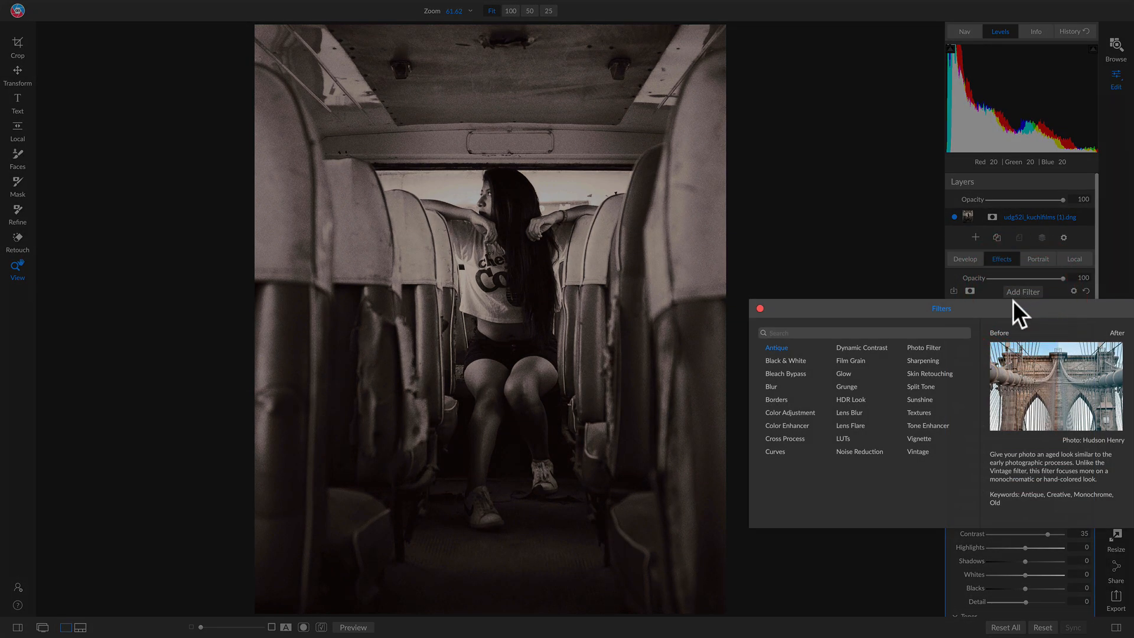
{"action": "left_click", "coordinate": [775, 450]}
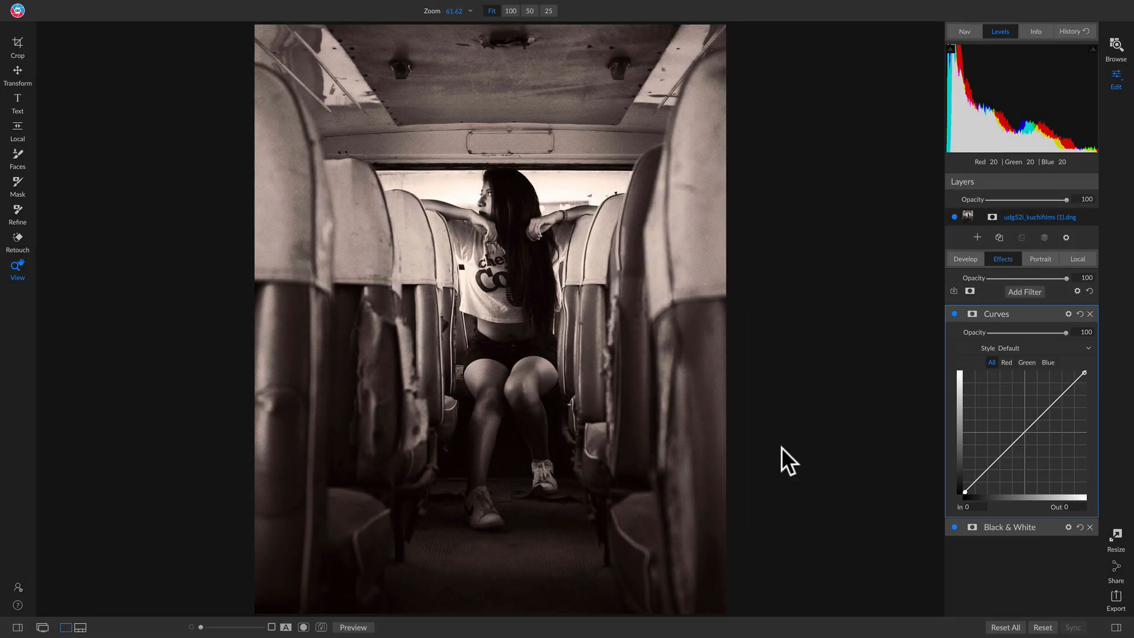
{"action": "left_click_drag", "start_coordinate": [1024, 431], "coordinate": [1028, 416]}
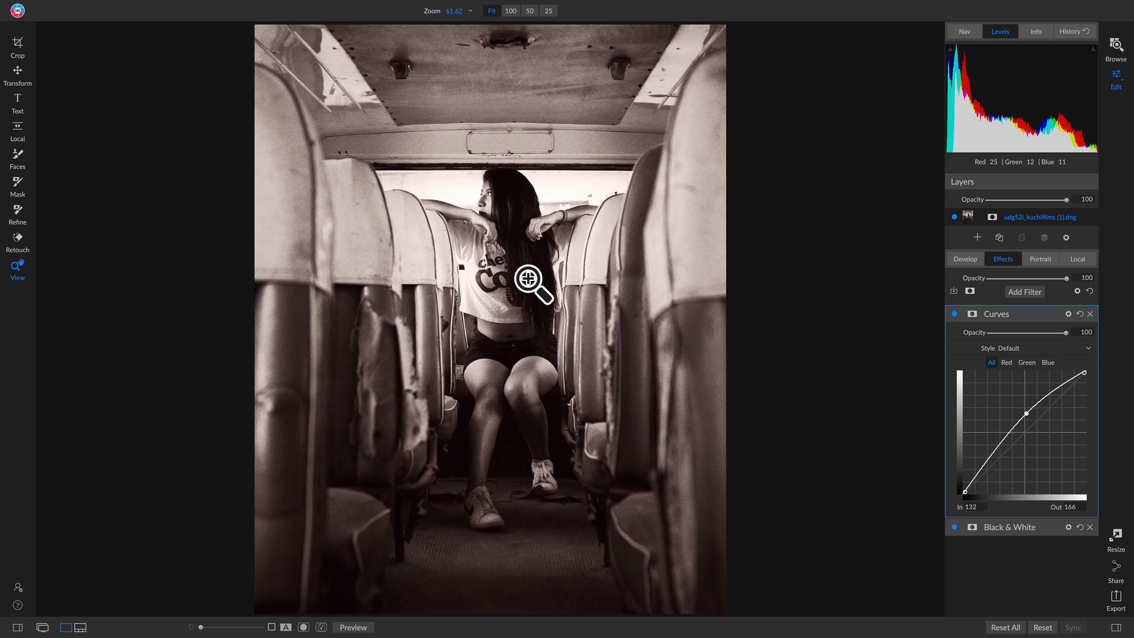
Mask the Curves filter with an Edges-shaped masking bug placed on the woman's shirt, shrinking its ellipse and widening its feather around her.
{"action": "key", "text": "g"}
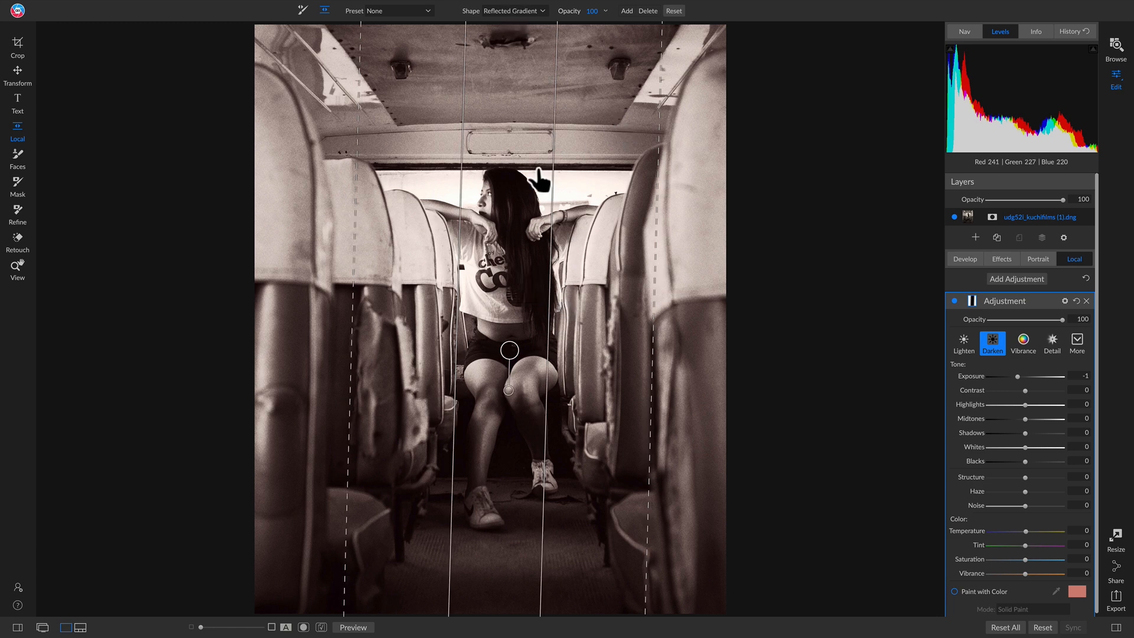
{"action": "key", "text": "u"}
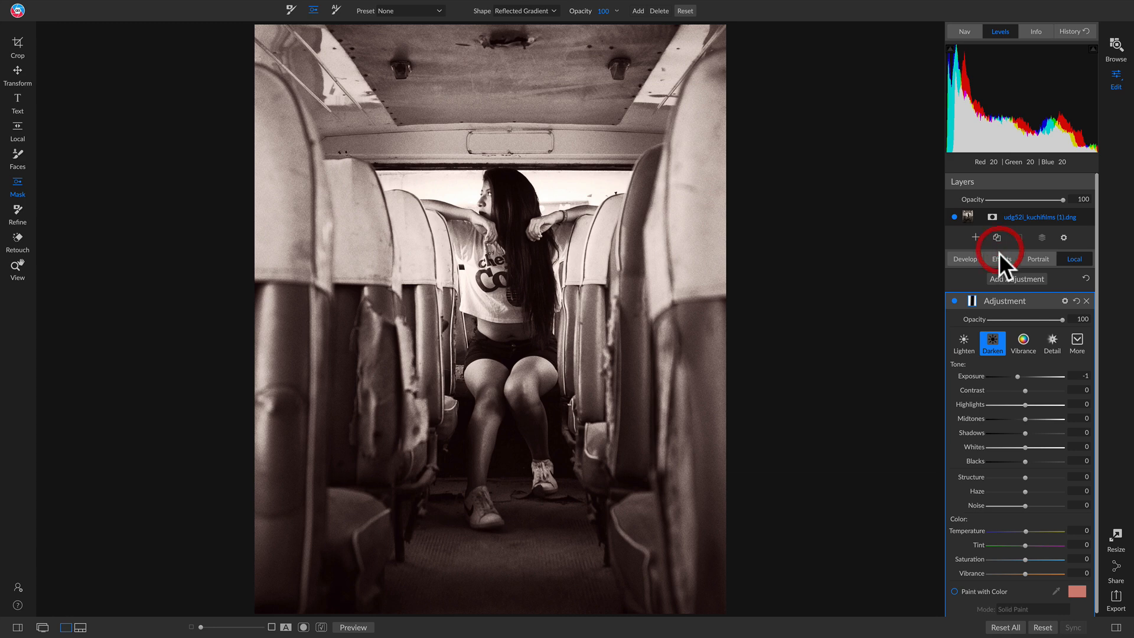
{"action": "left_click", "coordinate": [998, 258]}
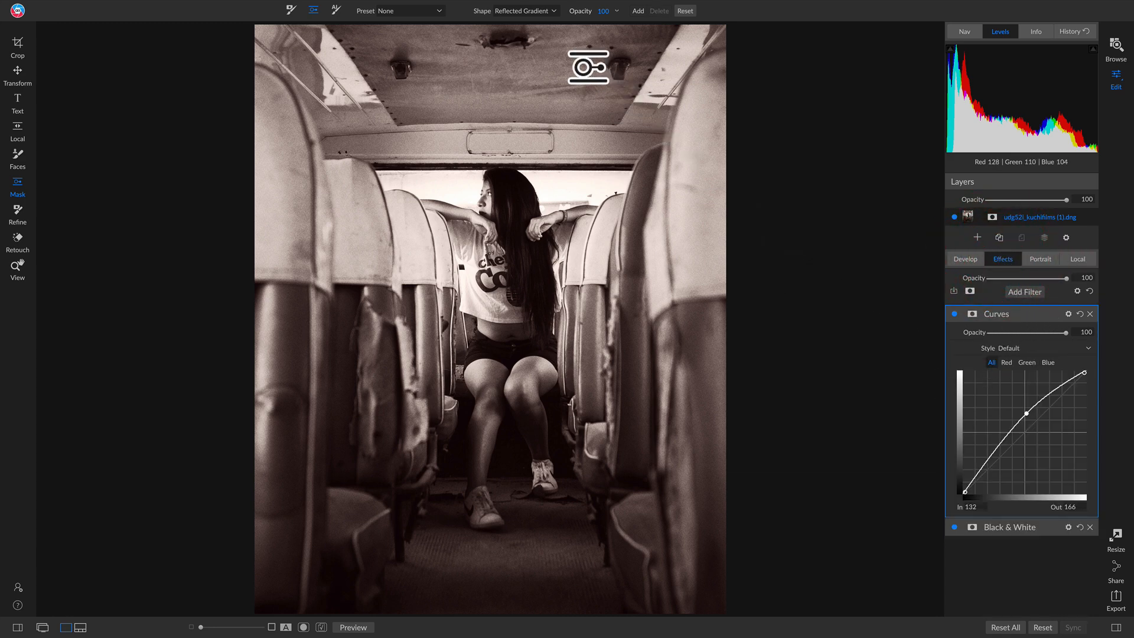
{"action": "left_click", "coordinate": [545, 12]}
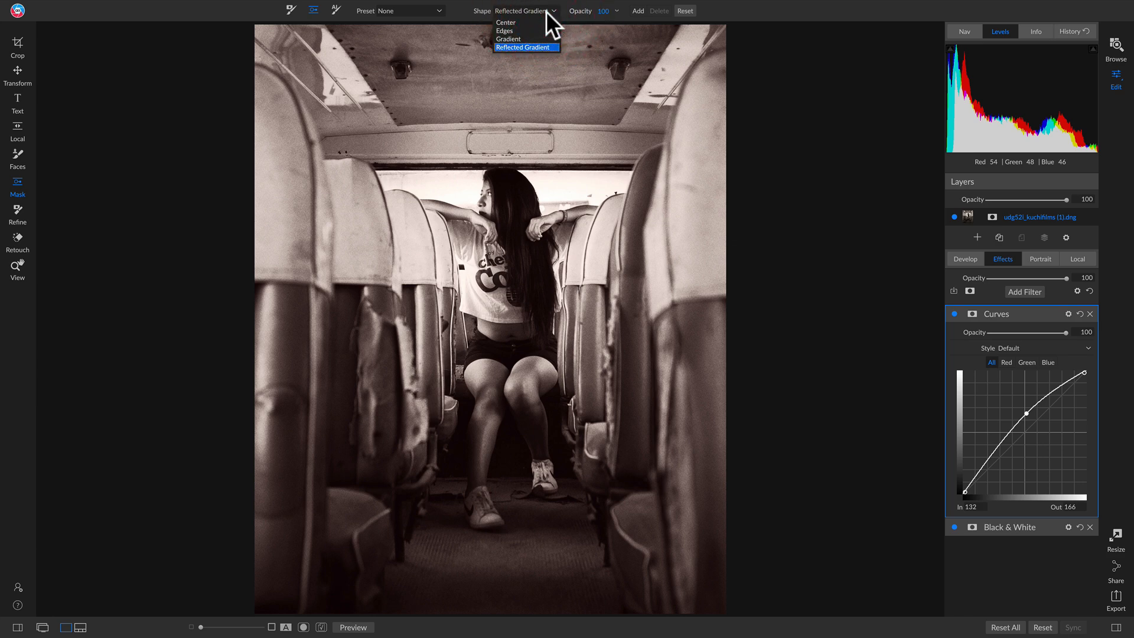
{"action": "left_click", "coordinate": [515, 31]}
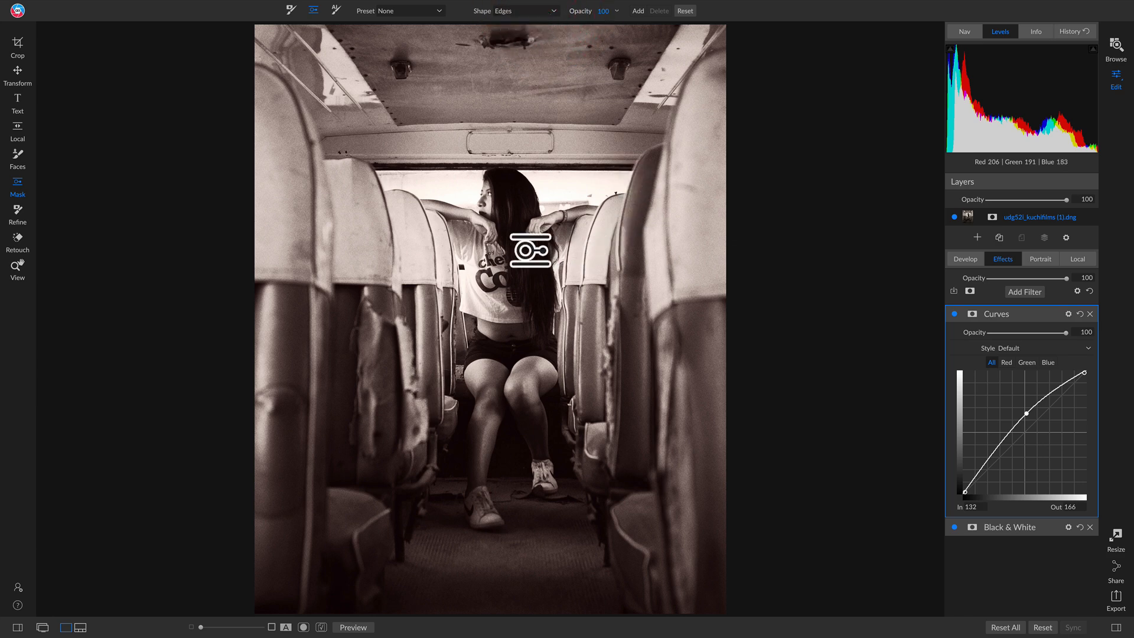
{"action": "left_click", "coordinate": [500, 271]}
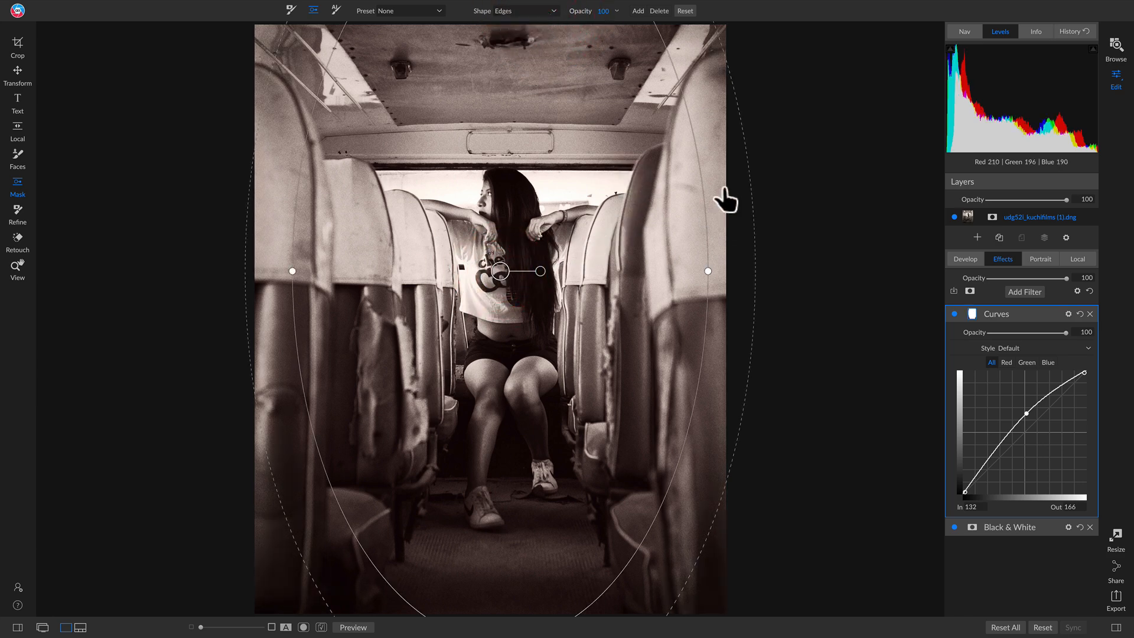
{"action": "left_click_drag", "start_coordinate": [690, 120], "coordinate": [510, 278]}
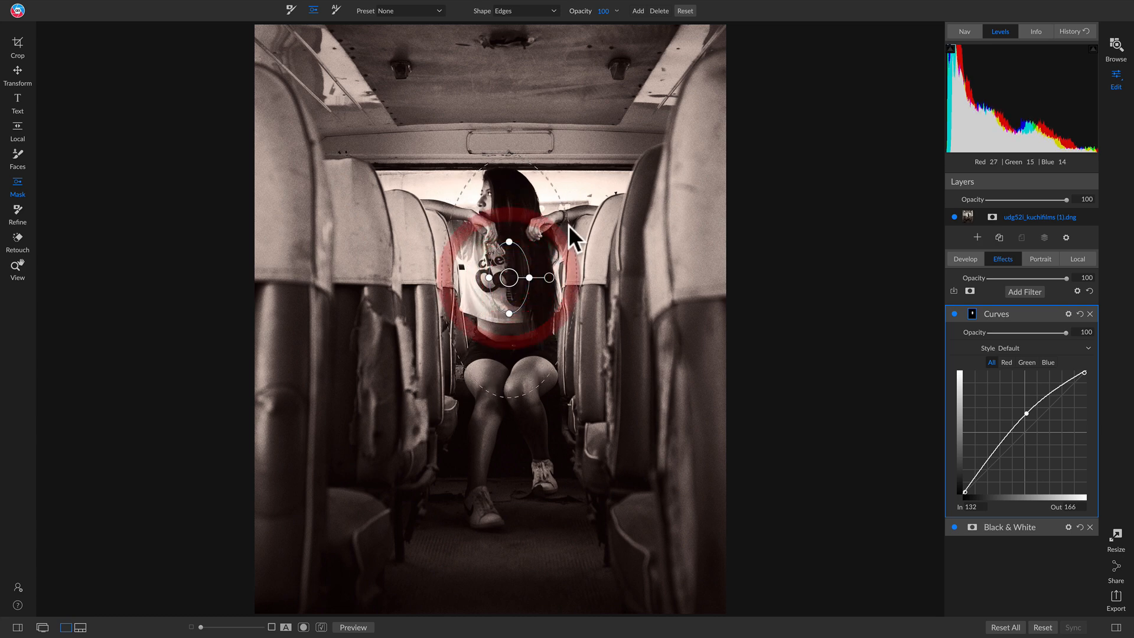
{"action": "left_click_drag", "start_coordinate": [671, 189], "coordinate": [756, 187]}
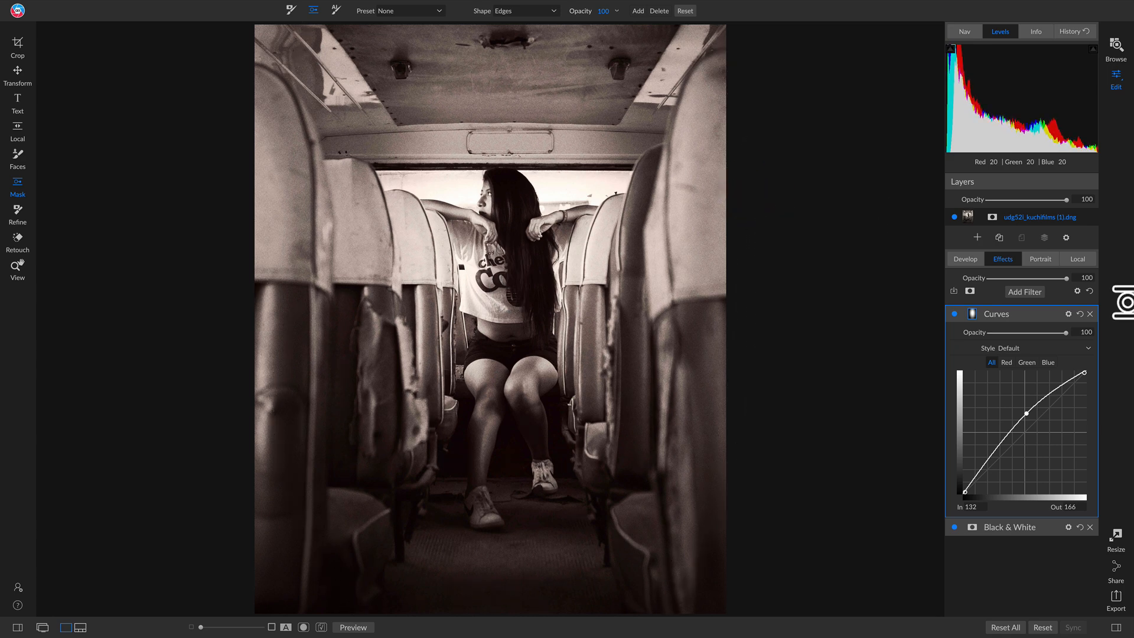
Compare the photo with the masked Curves filter off and on, leaving the filter enabled.
{"action": "left_click", "coordinate": [954, 314]}
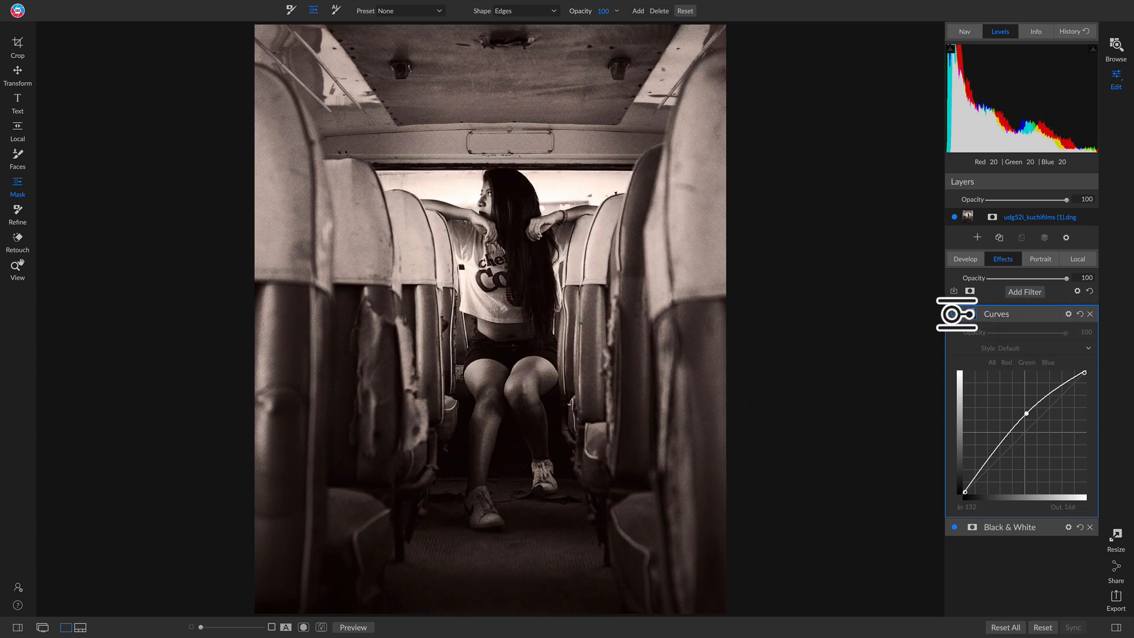
{"action": "left_click", "coordinate": [955, 314]}
{"action": "left_click", "coordinate": [955, 314]}
{"action": "left_click", "coordinate": [955, 315]}
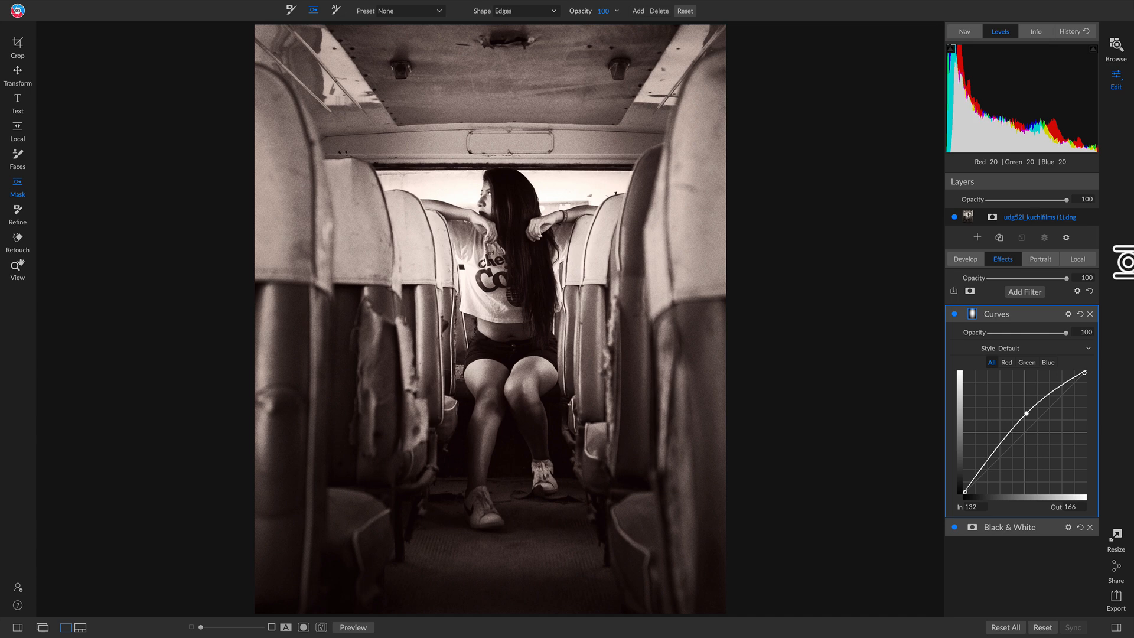
Add a Glow filter with the Darker style, comparing the photo with the filter off and on.
{"action": "left_click", "coordinate": [1025, 292]}
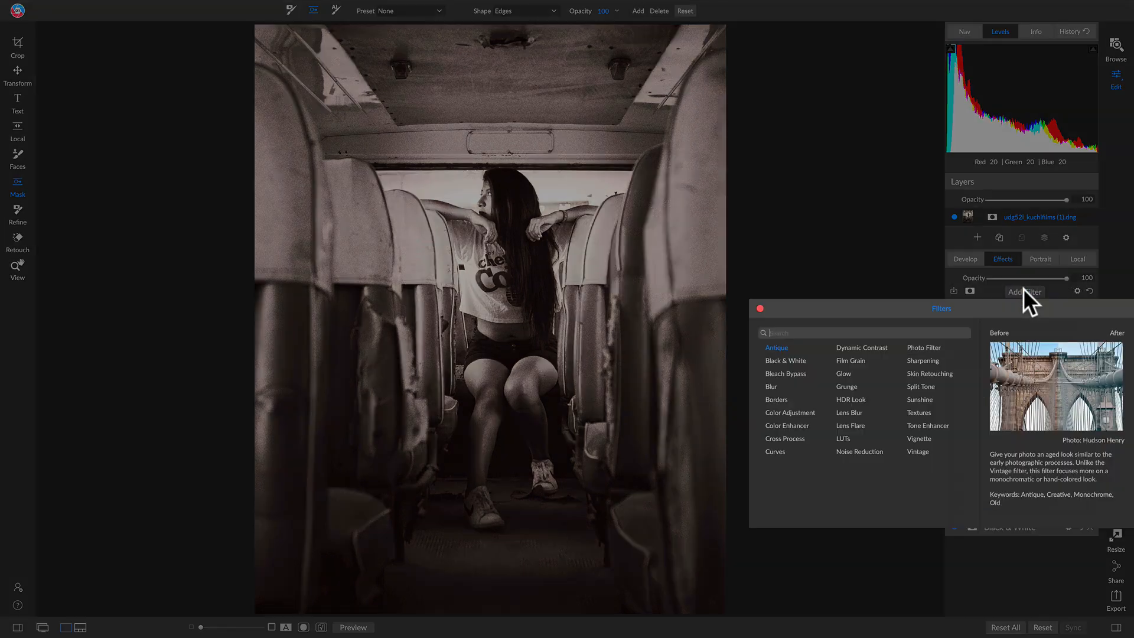
{"action": "left_click", "coordinate": [853, 373]}
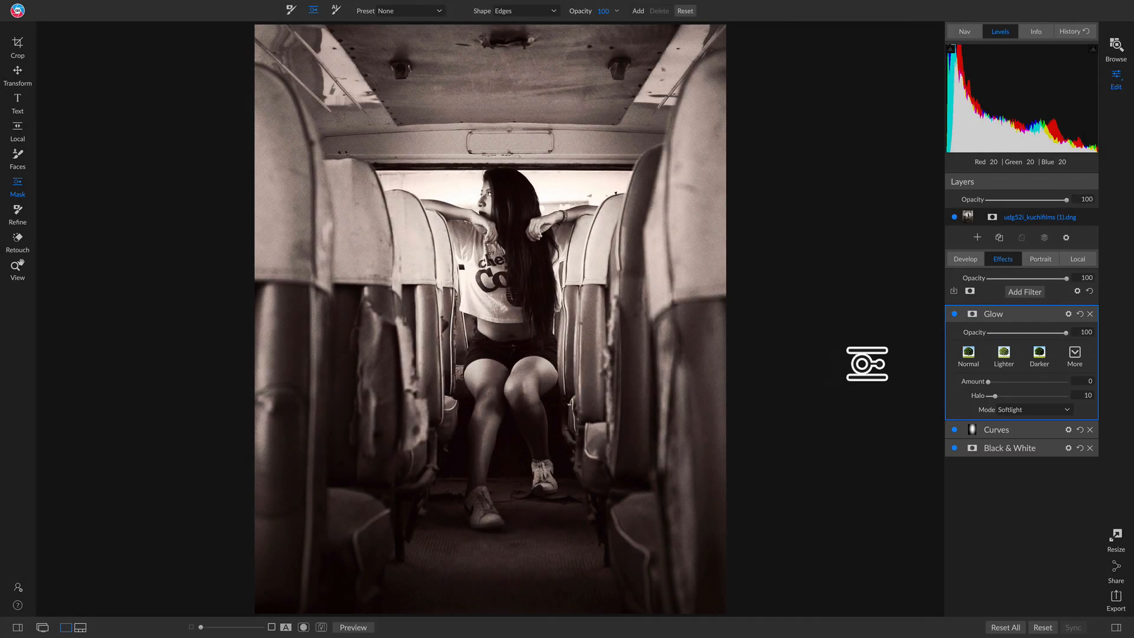
{"action": "left_click", "coordinate": [1040, 352]}
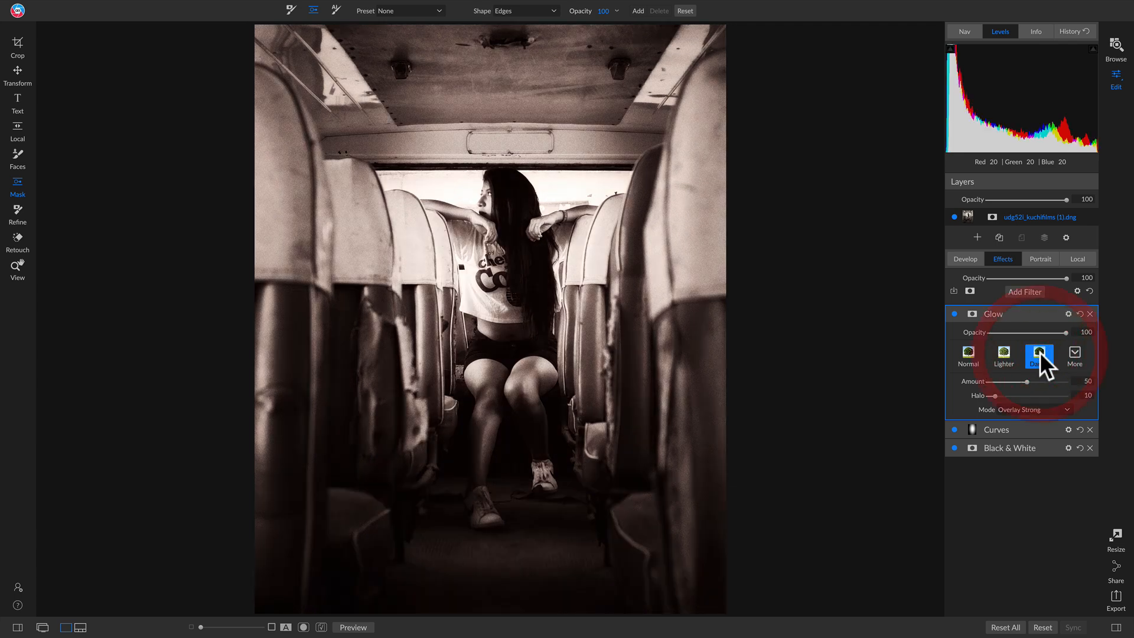
{"action": "left_click", "coordinate": [954, 314]}
{"action": "left_click", "coordinate": [954, 313]}
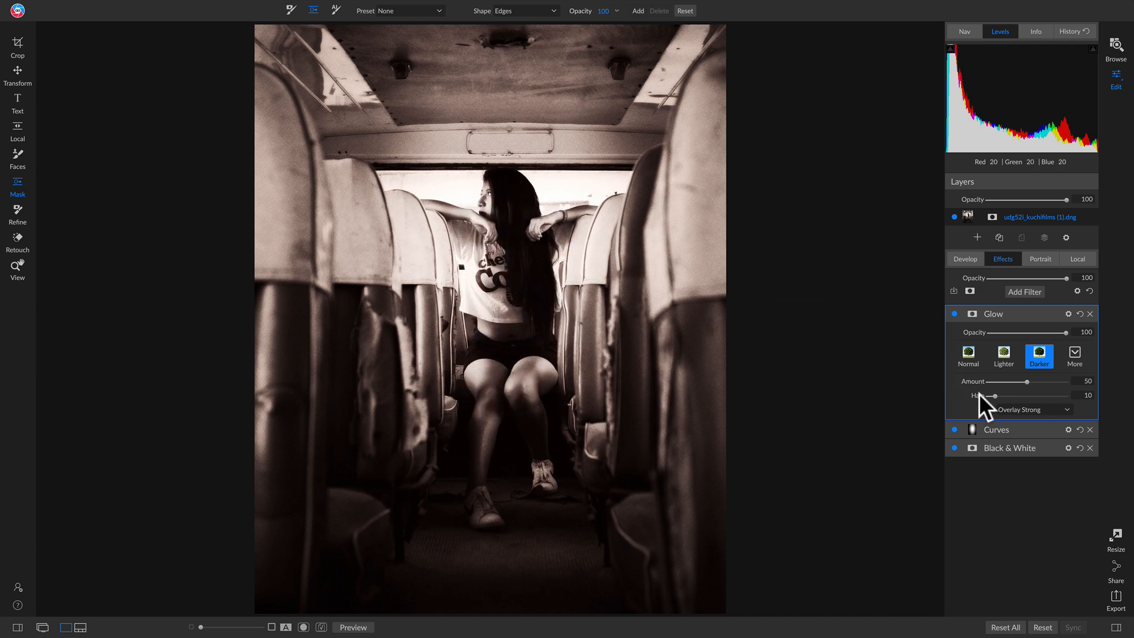
Paint the Glow out over the woman from her torso down to her feet with a masking brush of size 500.
{"action": "key", "text": "b"}
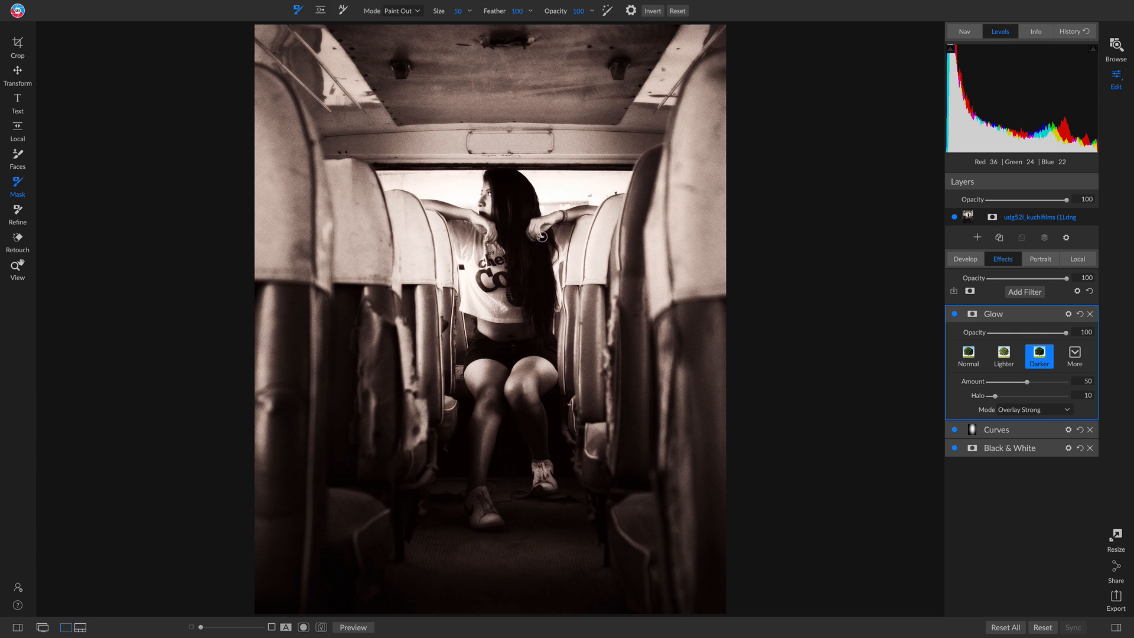
{"action": "key", "text": "bracketright"}
{"action": "key", "text": "bracketright"}
{"action": "key", "text": "bracketright"}
{"action": "key", "text": "bracketright"}
{"action": "key", "text": "bracketright"}
{"action": "key", "text": "bracketright"}
{"action": "key", "text": "bracketright"}
{"action": "key", "text": "bracketright"}
{"action": "key", "text": "bracketright"}
{"action": "key", "text": "bracketright"}
{"action": "key", "text": "bracketright"}
{"action": "key", "text": "bracketright"}
{"action": "mouse_move", "coordinate": [505, 255]}
{"action": "left_mouse_down"}
{"action": "mouse_move", "coordinate": [507, 436]}
{"action": "mouse_move", "coordinate": [476, 253]}
{"action": "mouse_move", "coordinate": [590, 233]}
{"action": "mouse_move", "coordinate": [512, 374]}
{"action": "mouse_move", "coordinate": [467, 563]}
{"action": "left_mouse_up"}
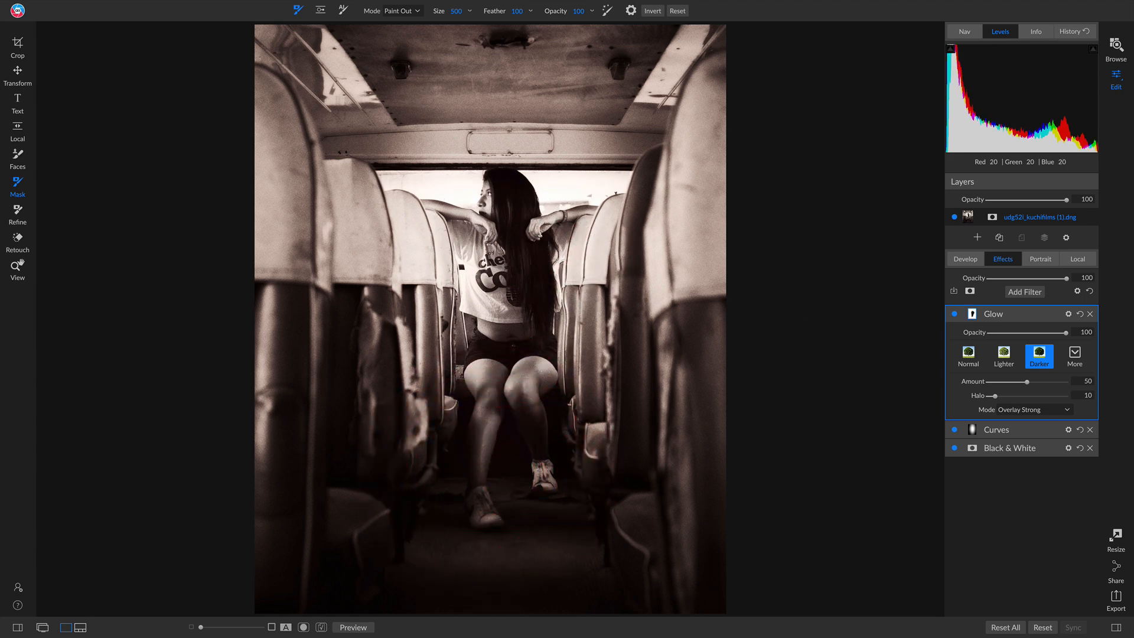
Compare the photo with the masked Glow filter off and on, leaving the filter enabled.
{"action": "left_click", "coordinate": [954, 314]}
{"action": "left_click", "coordinate": [954, 314]}
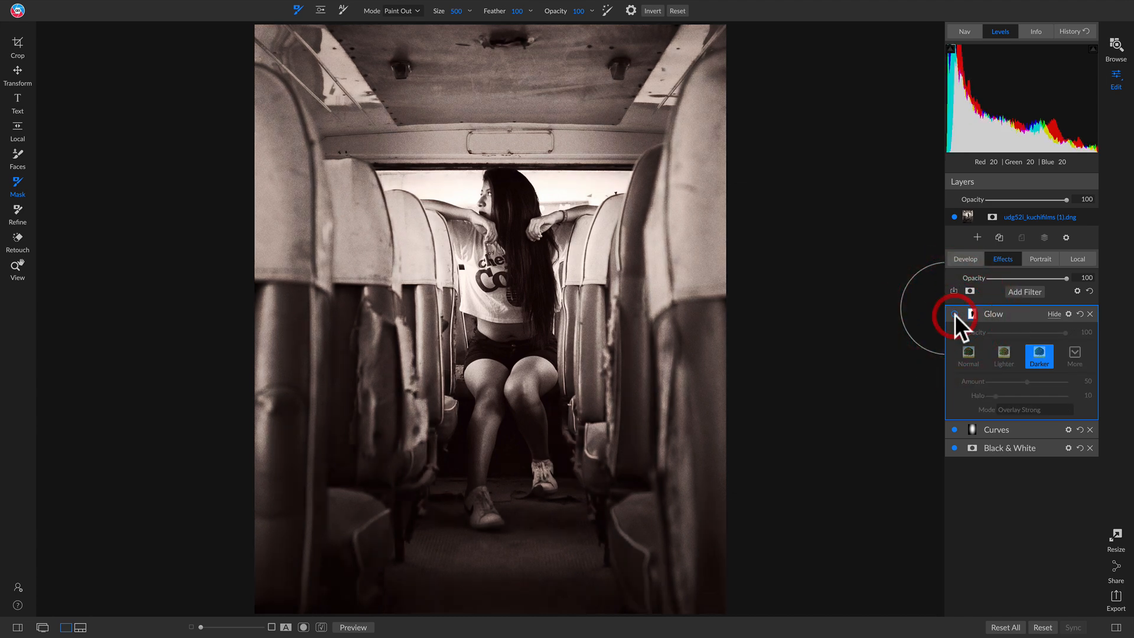
{"action": "left_click", "coordinate": [954, 315]}
{"action": "left_click", "coordinate": [955, 314]}
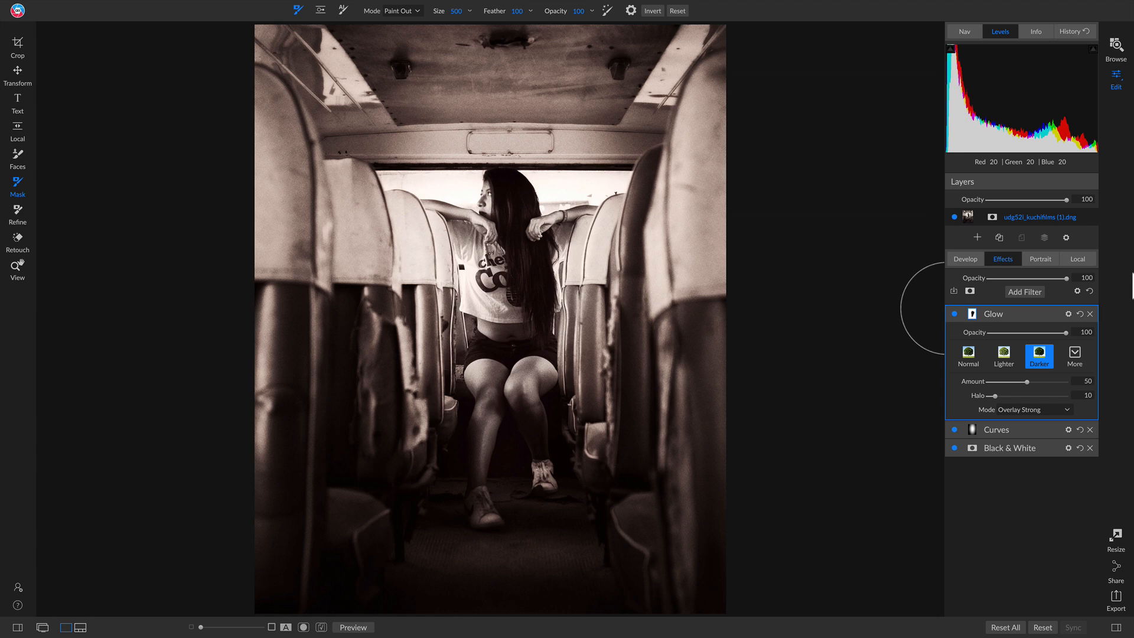
Compare the original colour photo with the finished black and white edit, leaving the edited version displayed.
{"action": "key", "text": "backslash"}
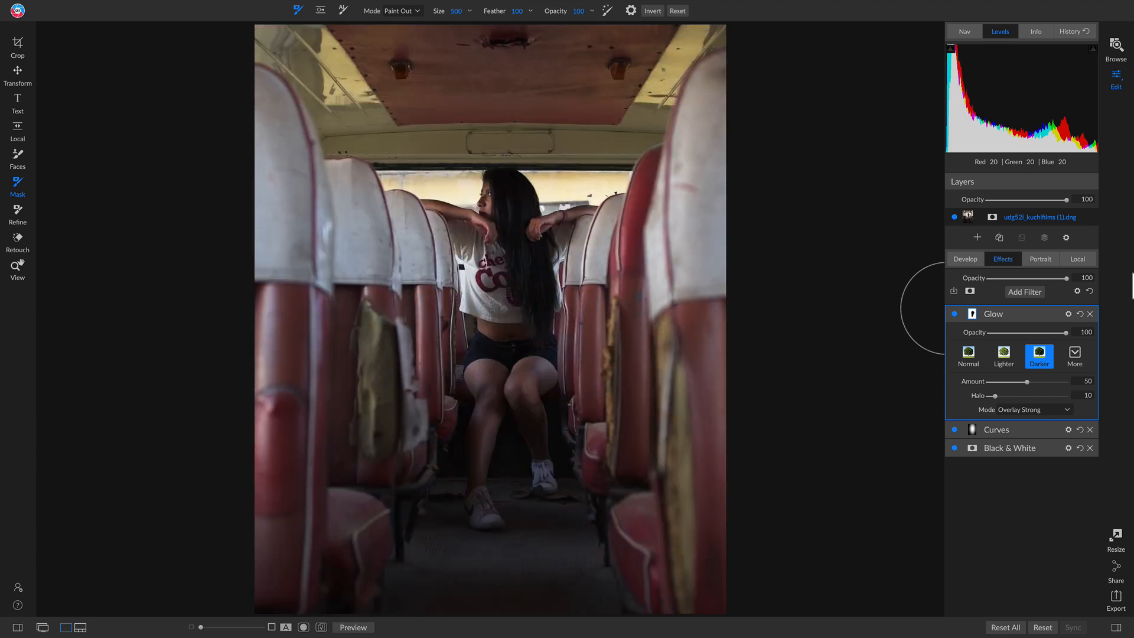
{"action": "key", "text": "backslash"}
{"action": "key", "text": "backslash"}
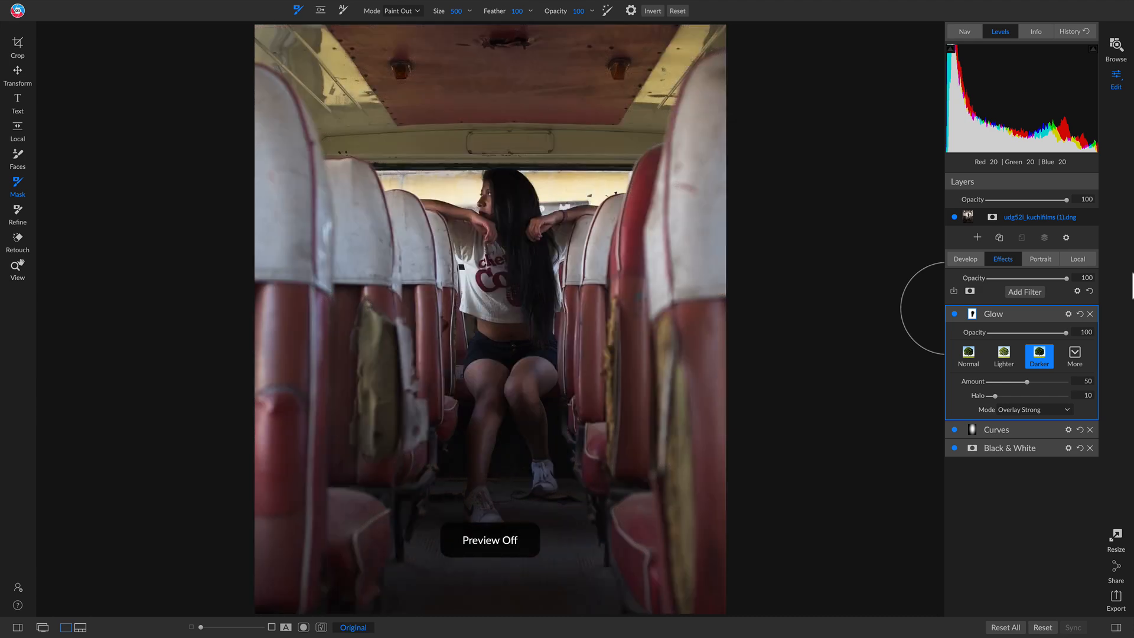
{"action": "key", "text": "backslash"}
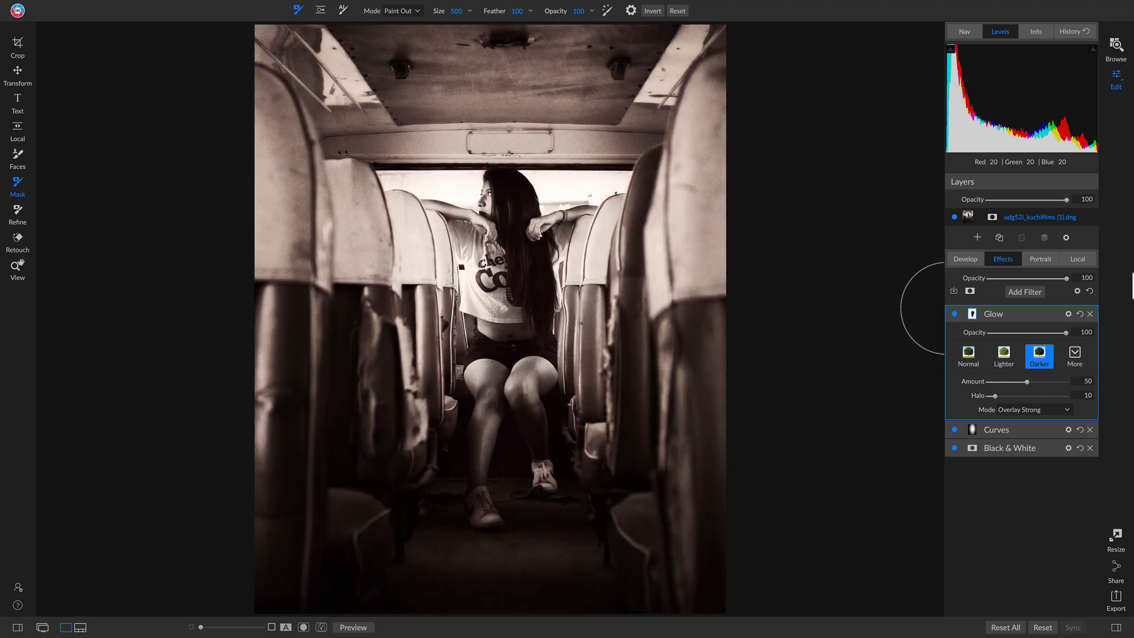